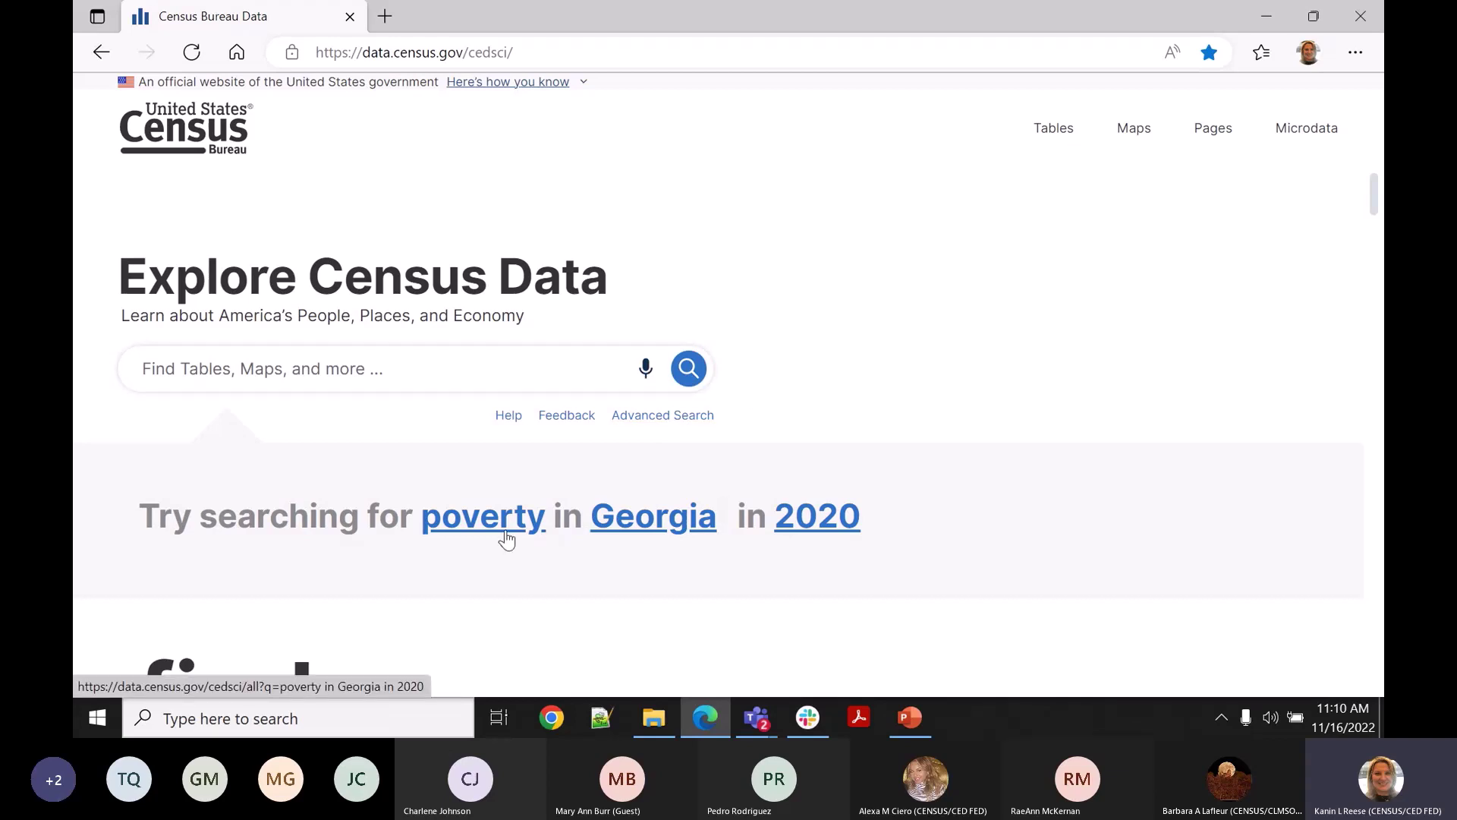
Look through the home page's sections on tables, maps, geography profiles, microdata and feedback.
scroll(1178, 416, "down", 4)
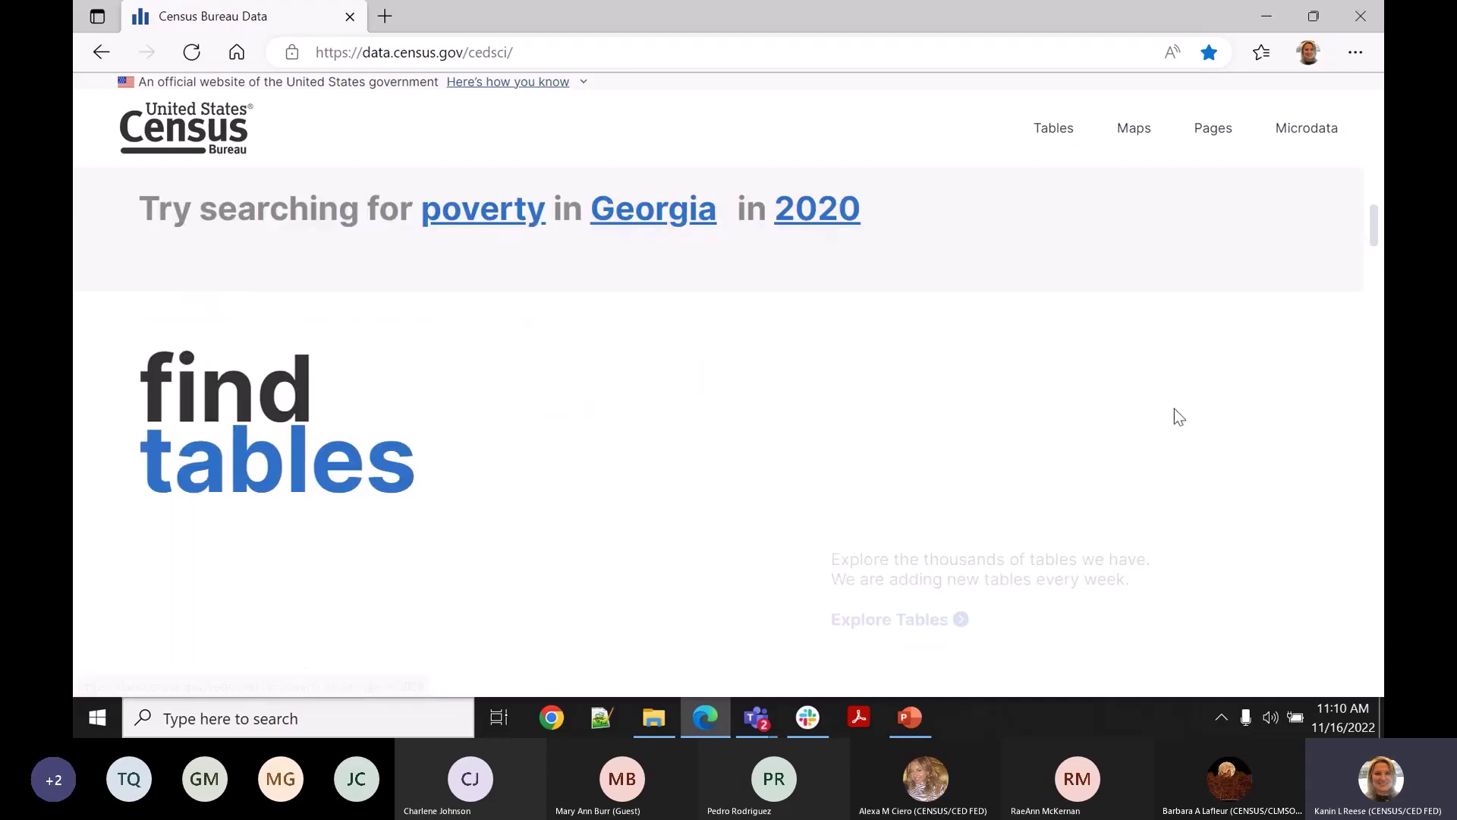
scroll(1179, 416, "down", 8)
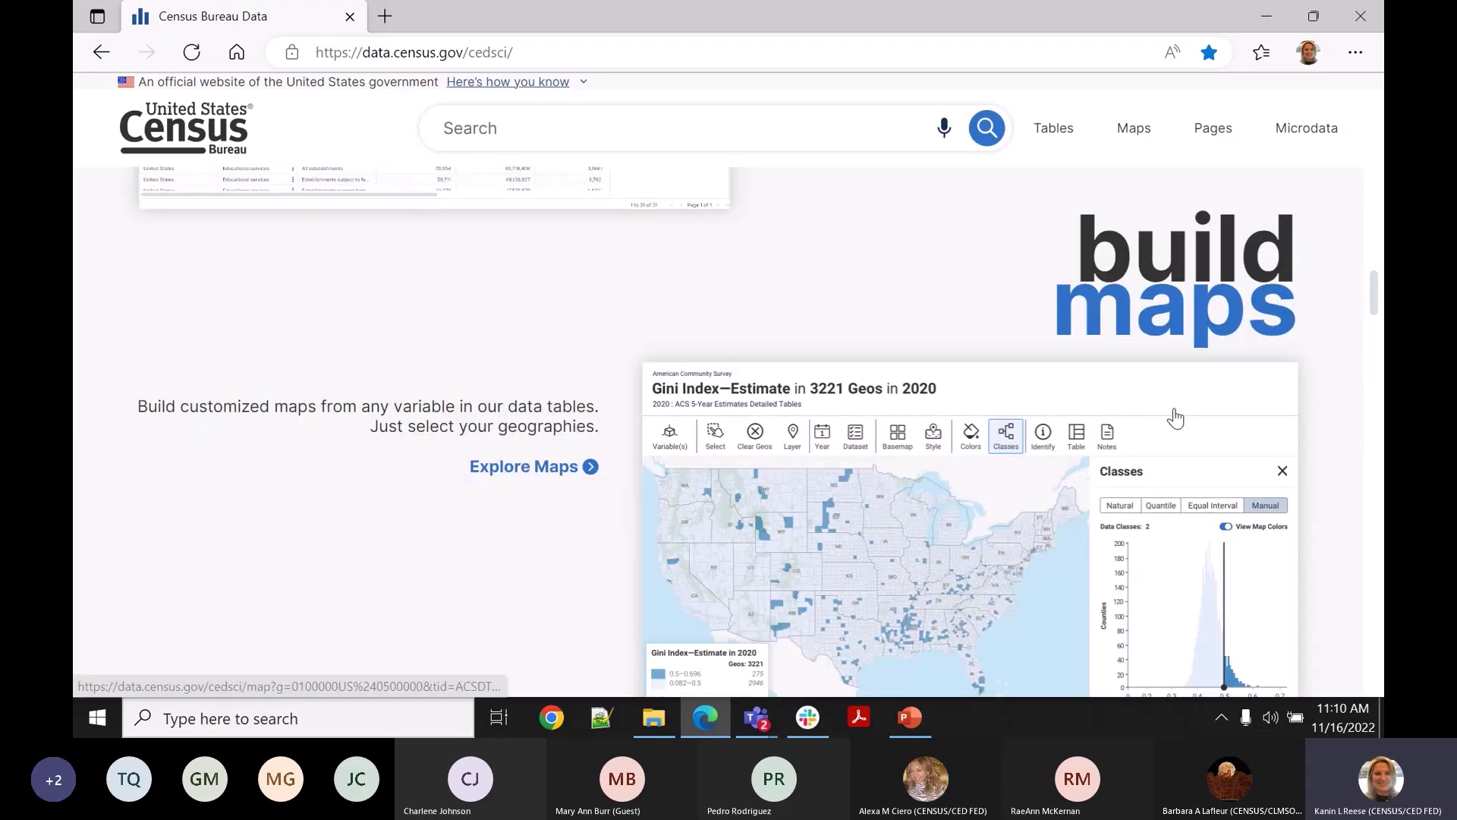
scroll(1175, 418, "down", 10)
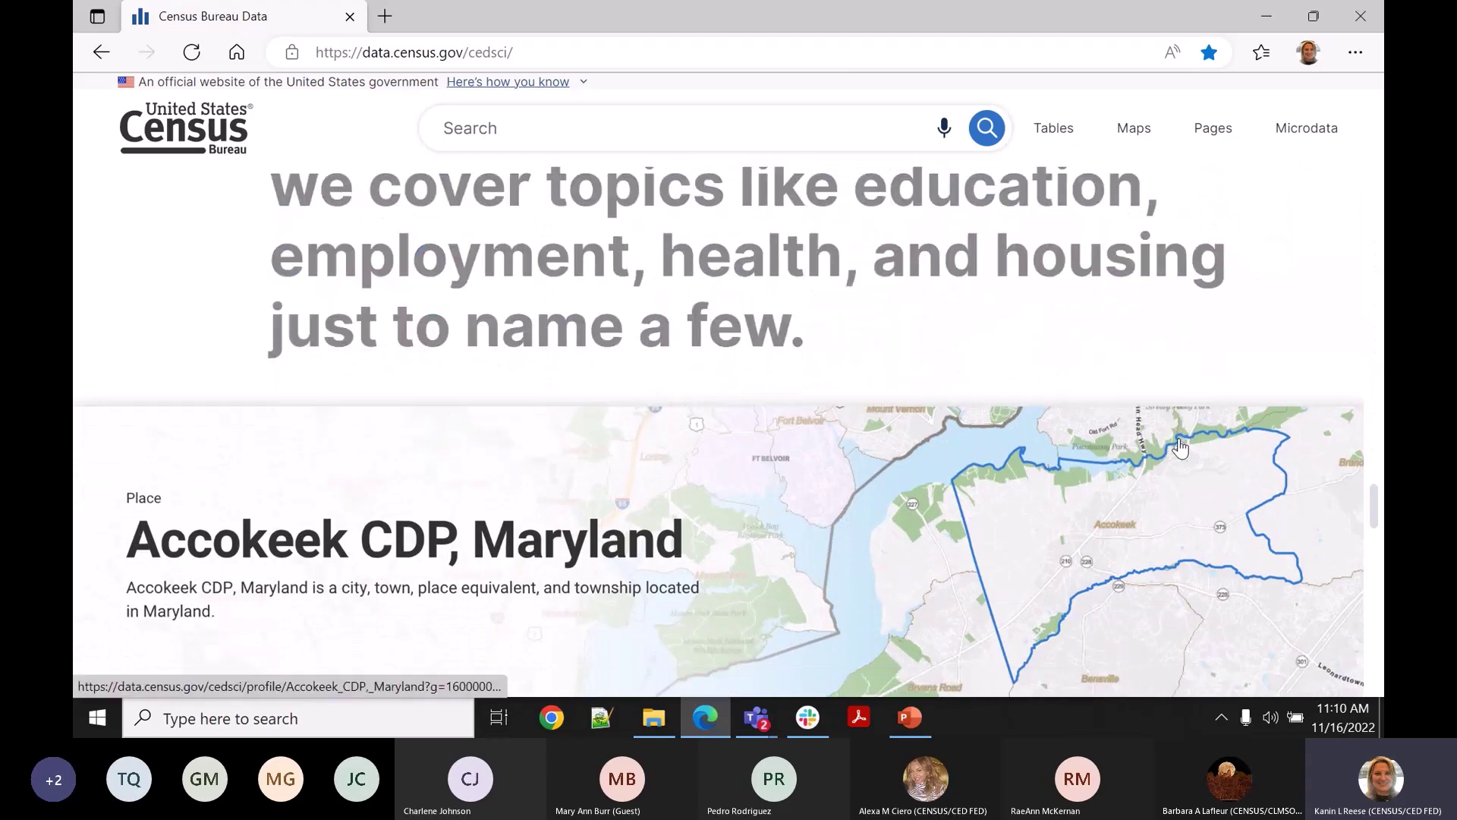
scroll(1179, 447, "down", 17)
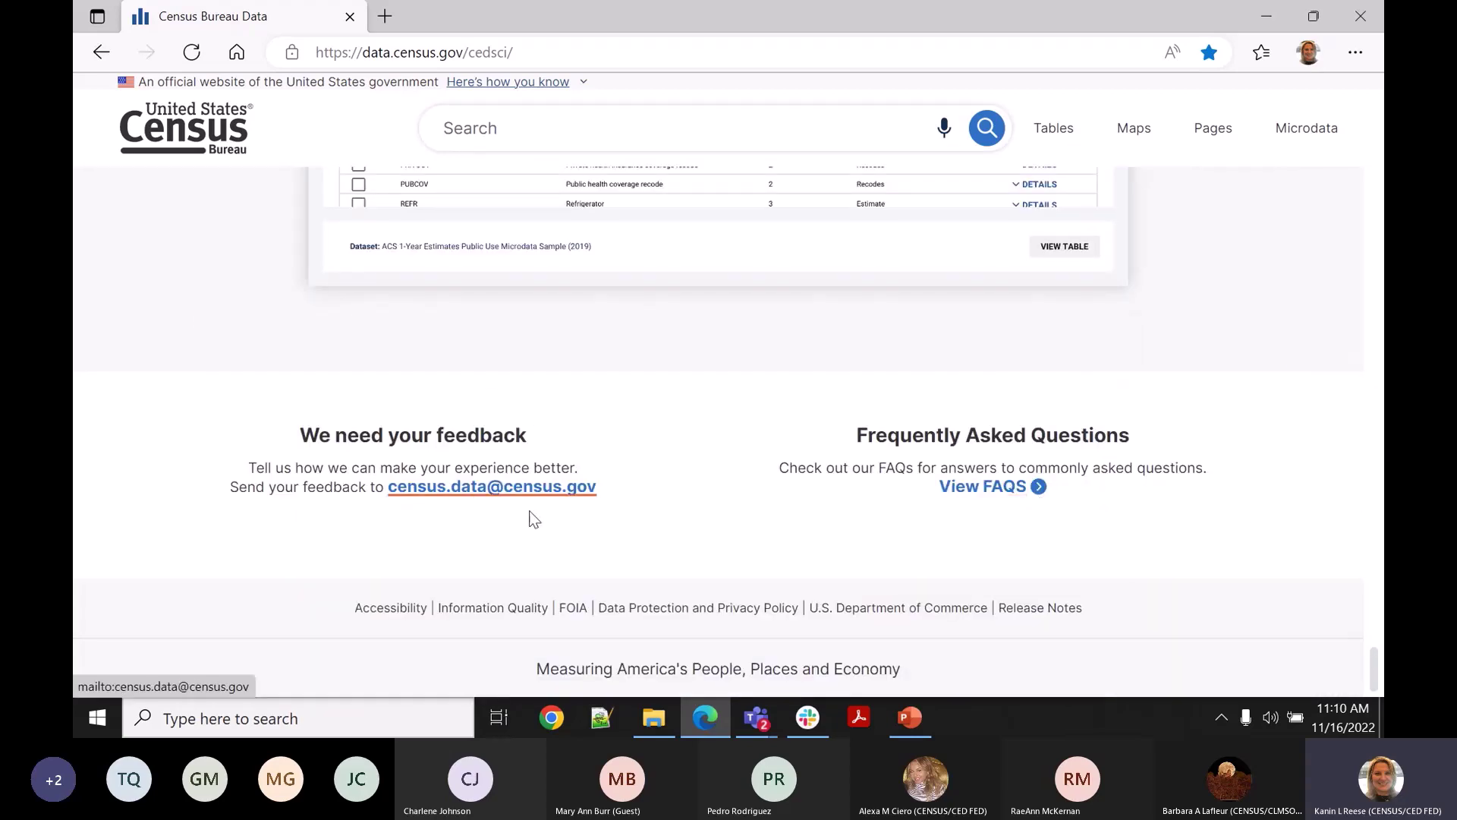
scroll(1149, 495, "up", 20)
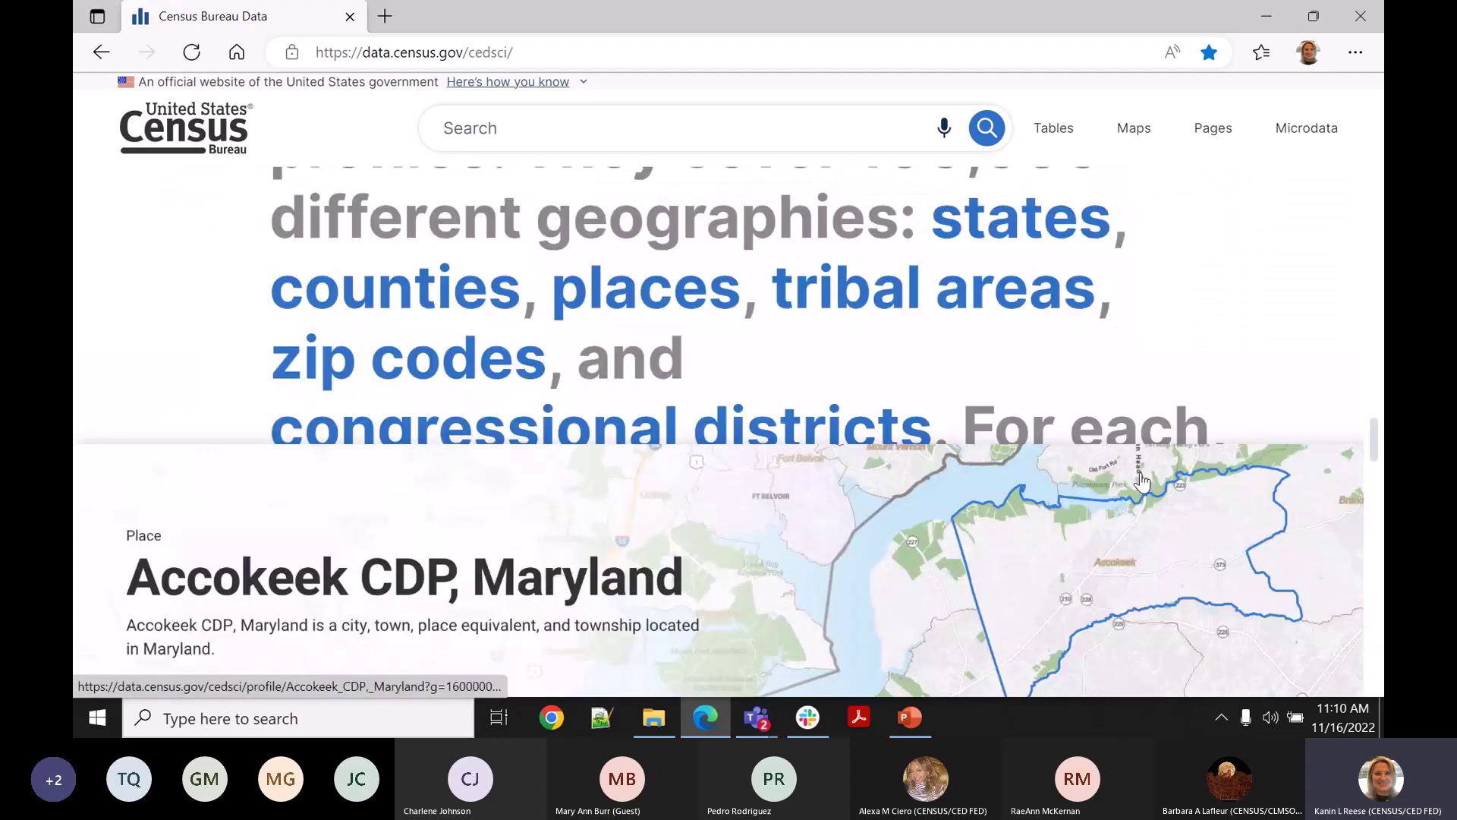
scroll(1142, 481, "up", 10)
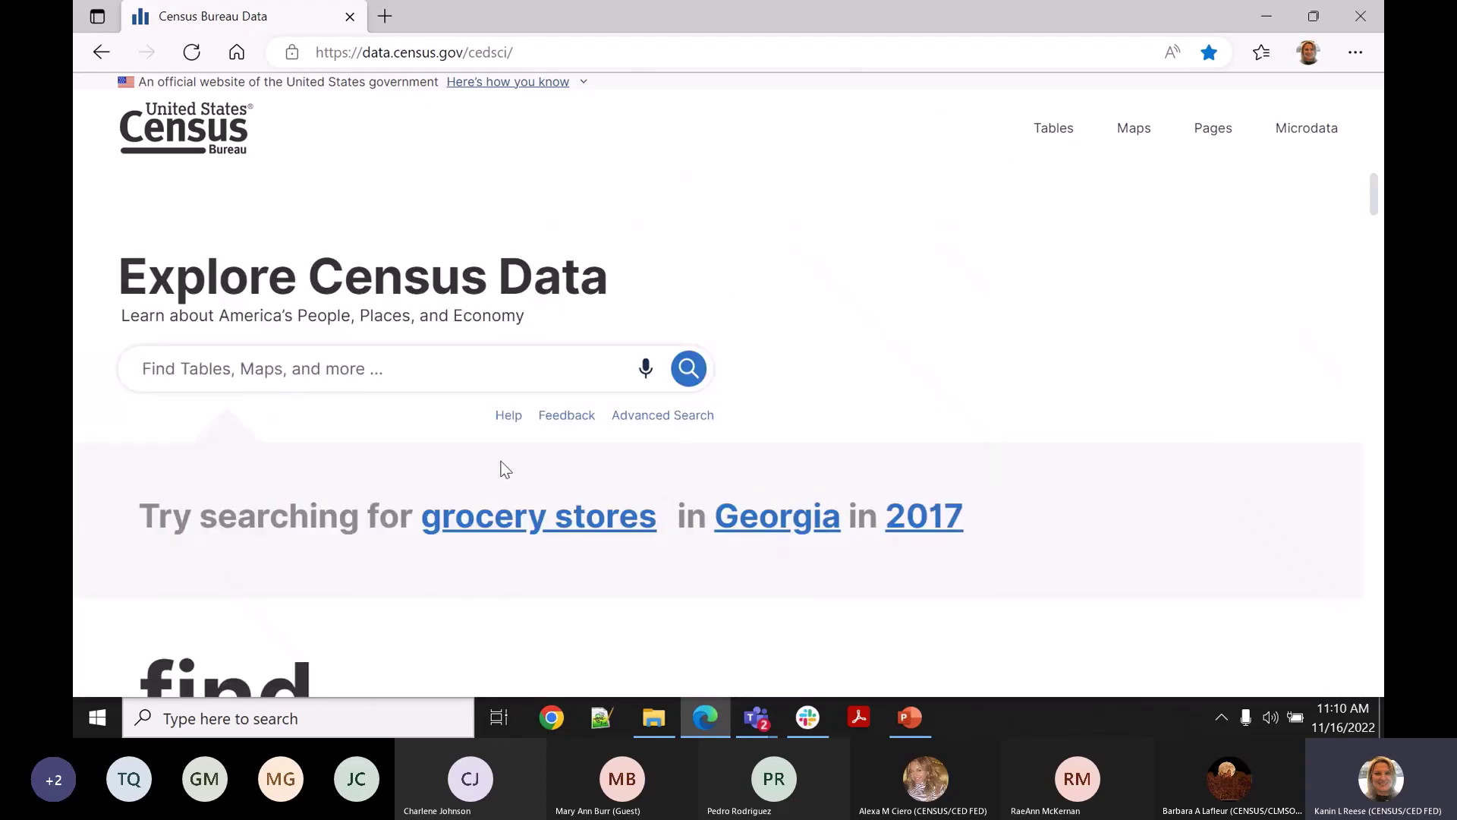
Search the Census data for tables B25014 and B25044 together.
left_click(442, 377)
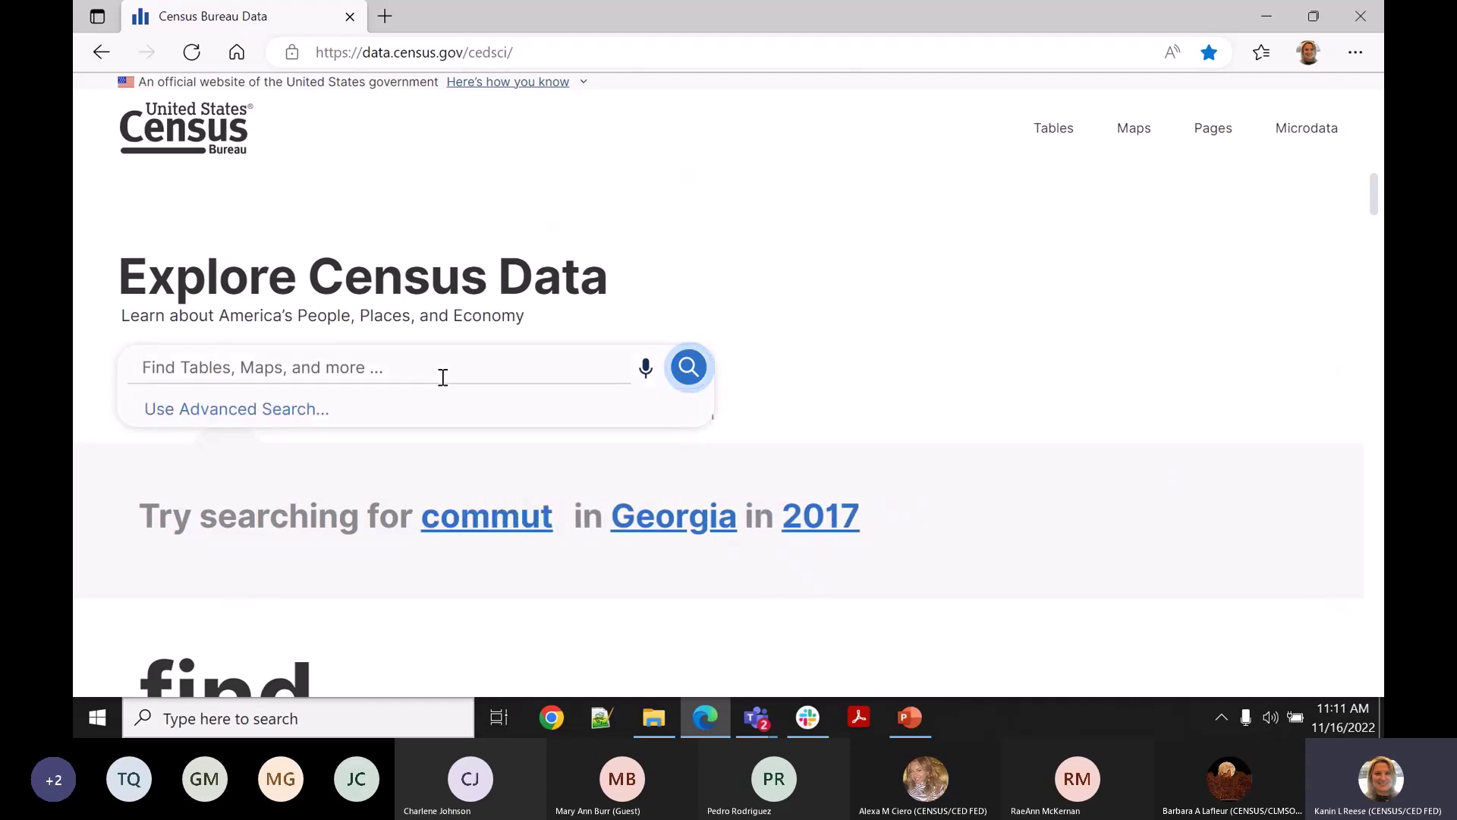
type("B25014")
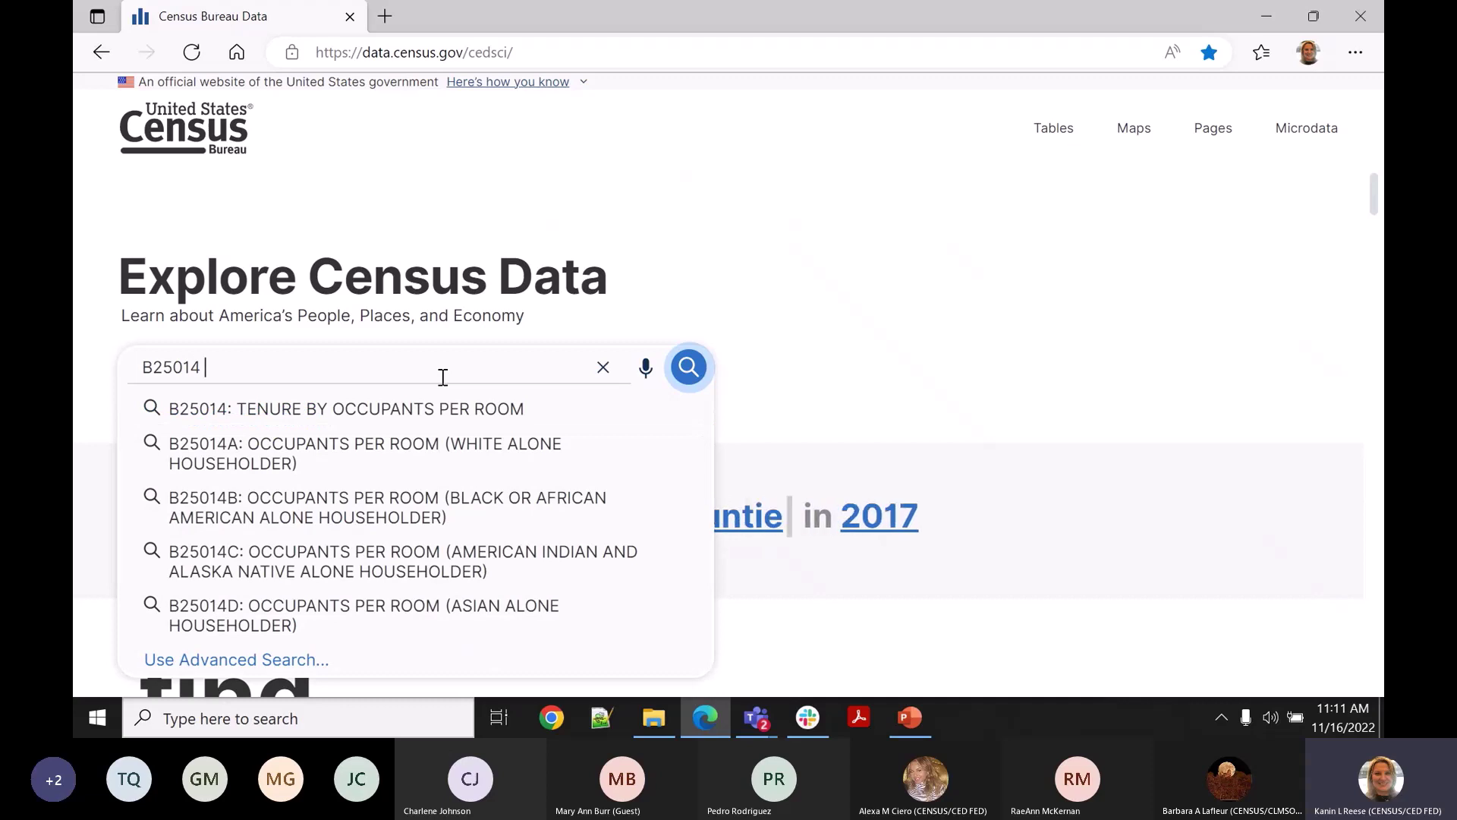
type(" B25044")
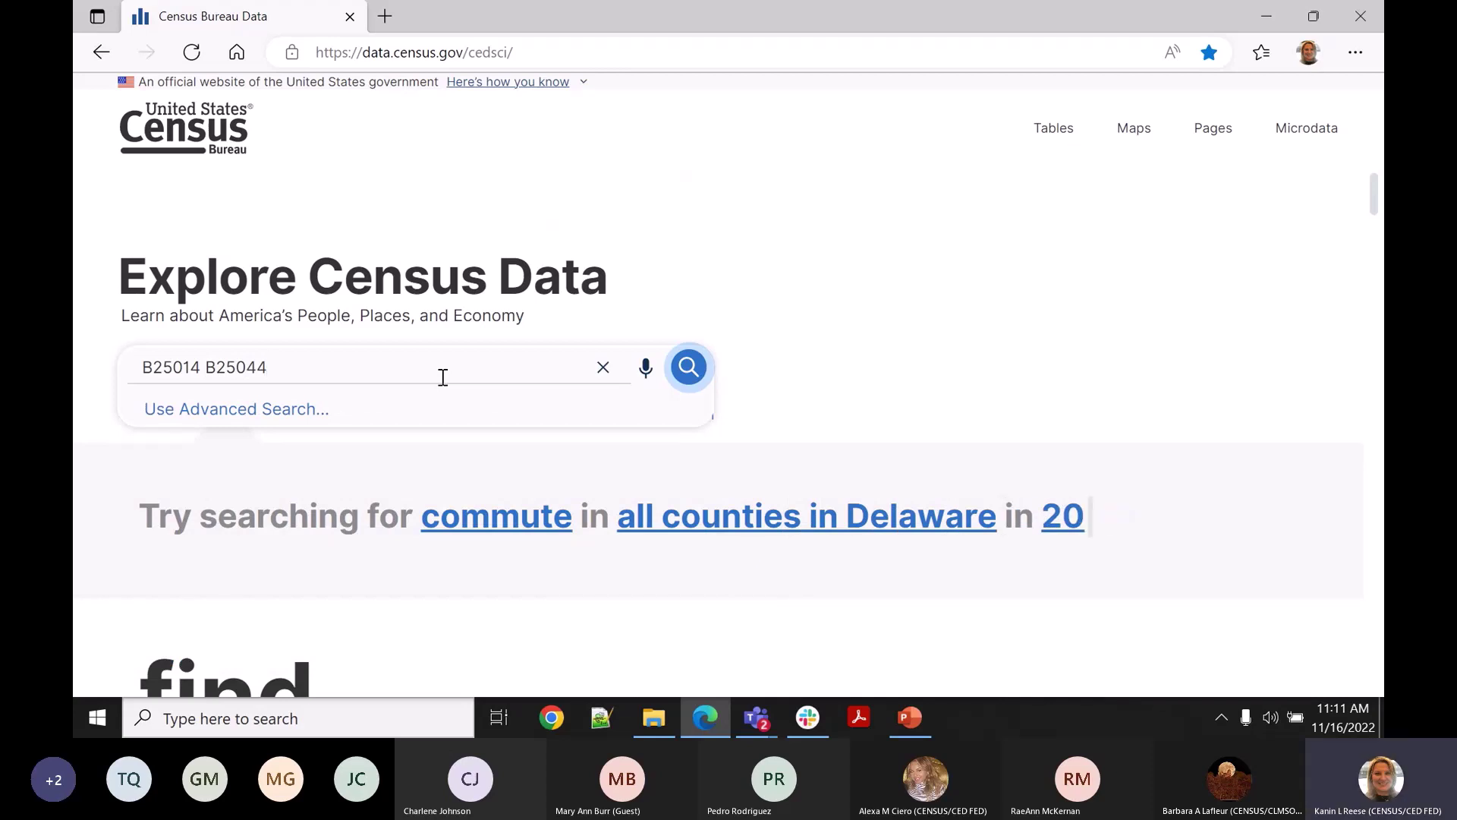
key("Return")
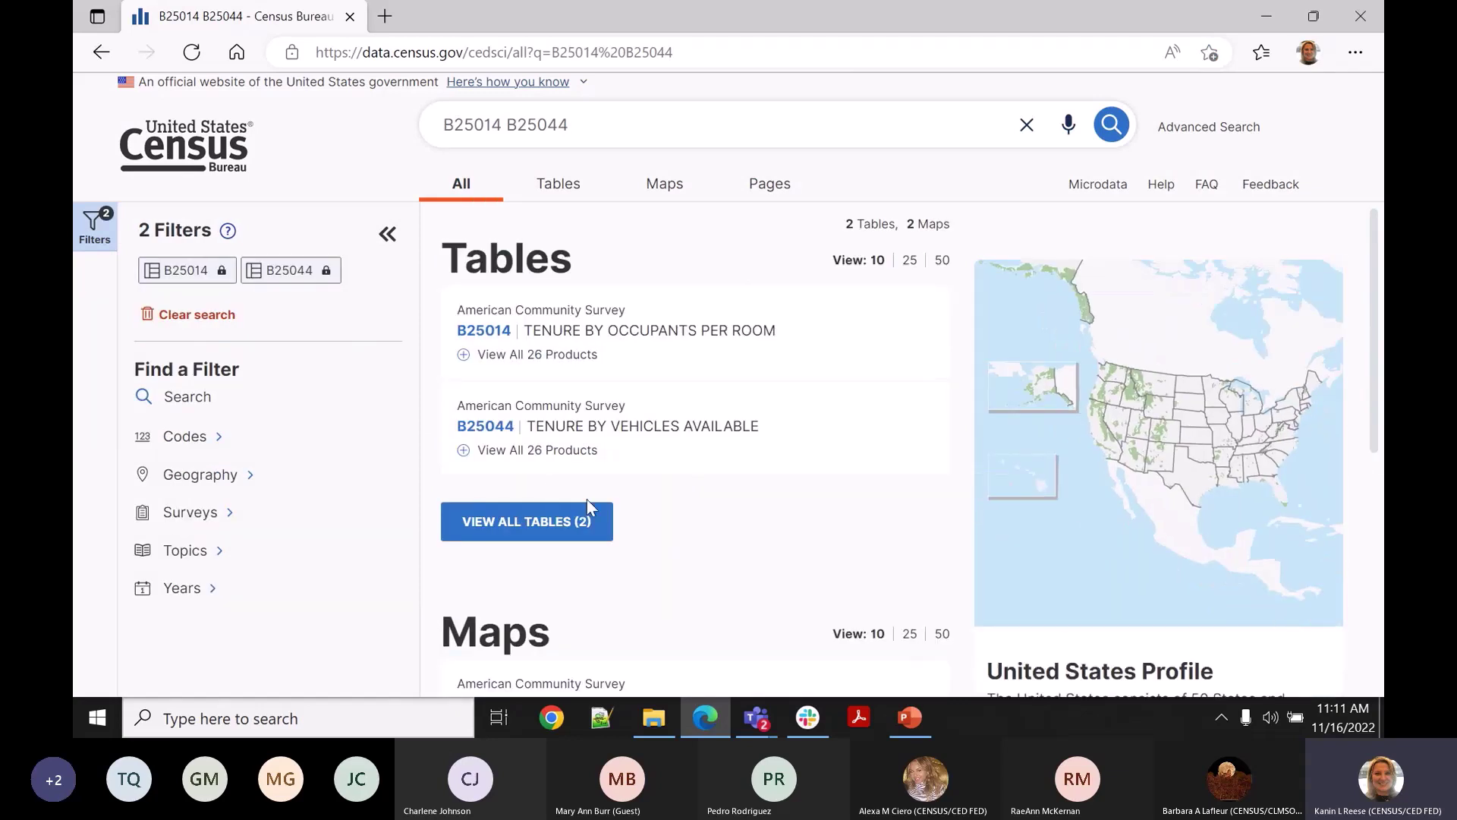
View table B25014 on tenure by occupants per room, followed by table B25044 on tenure by vehicles available.
scroll(1238, 563, "down", 1)
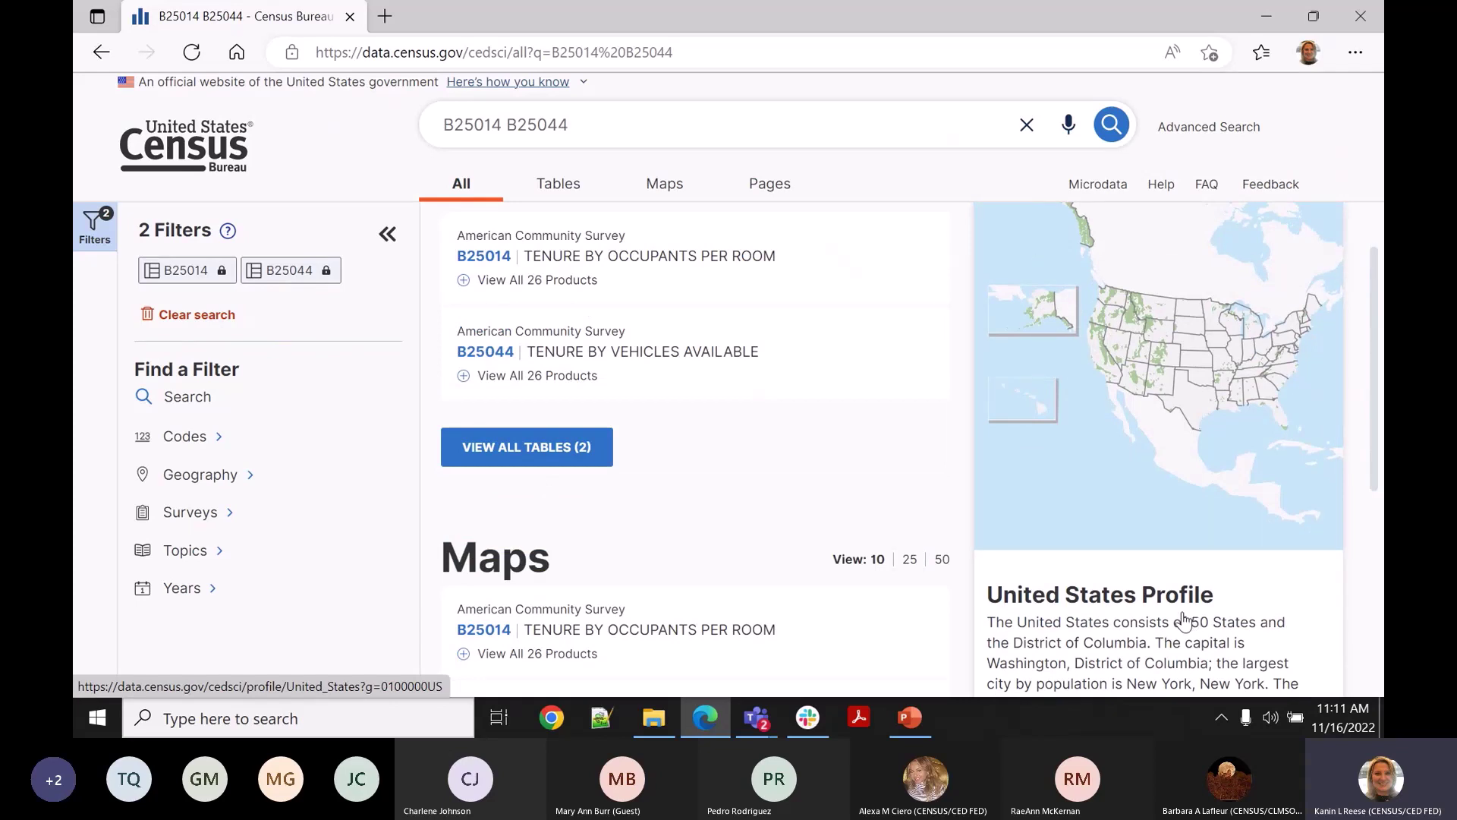
scroll(1184, 618, "up", 1)
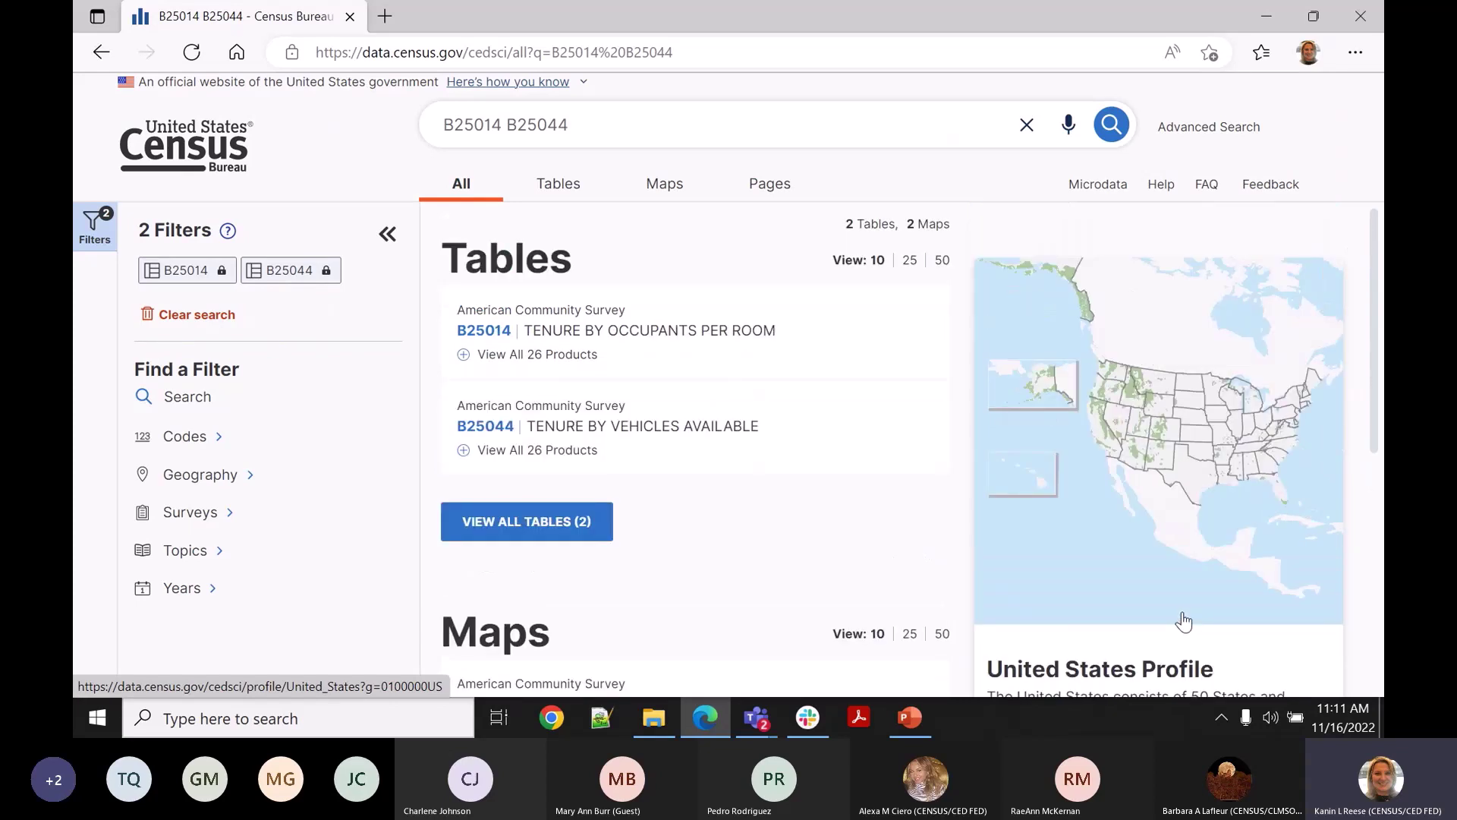
key("ctrl+minus")
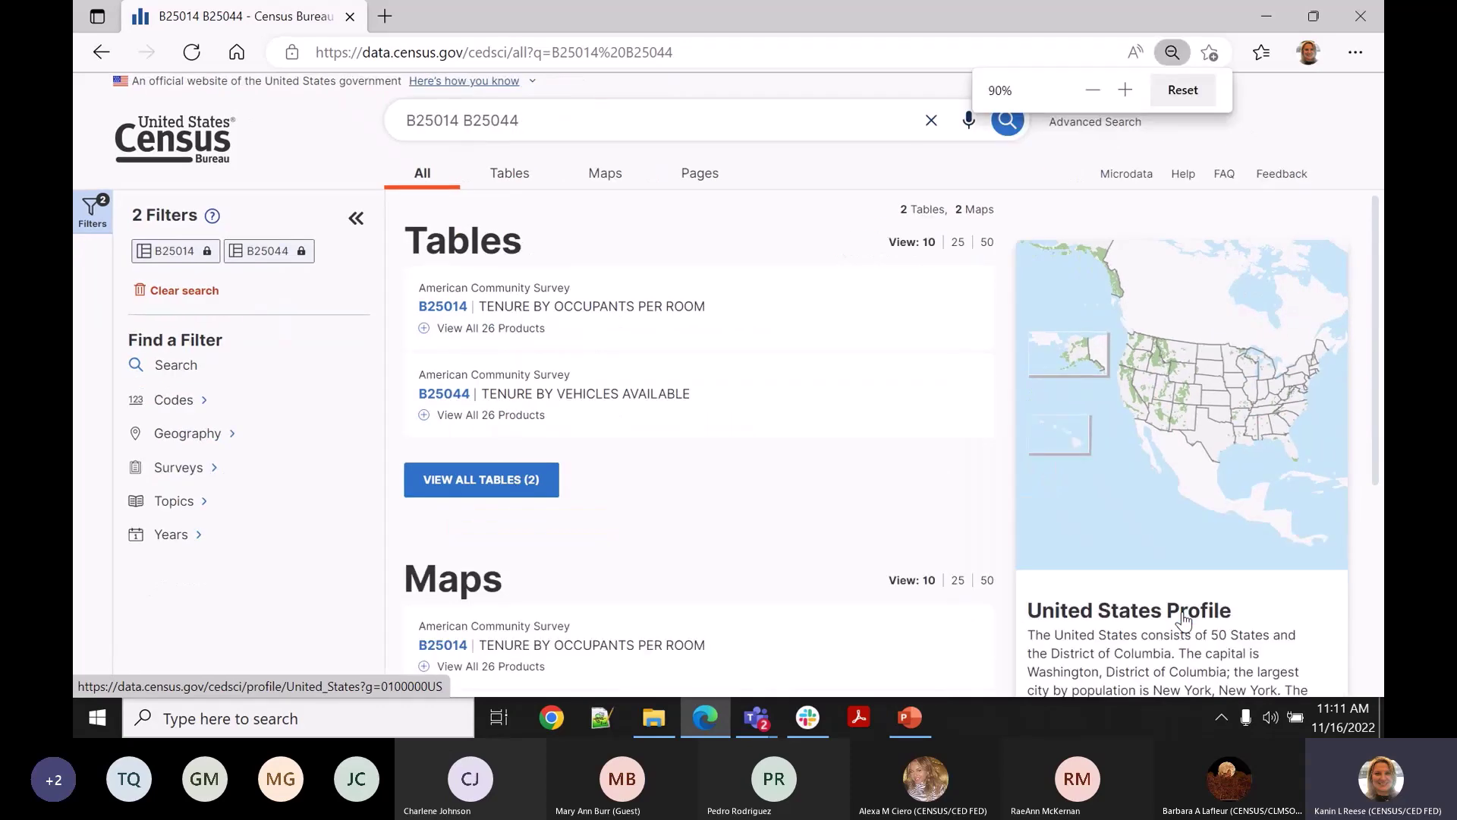
key("ctrl+minus")
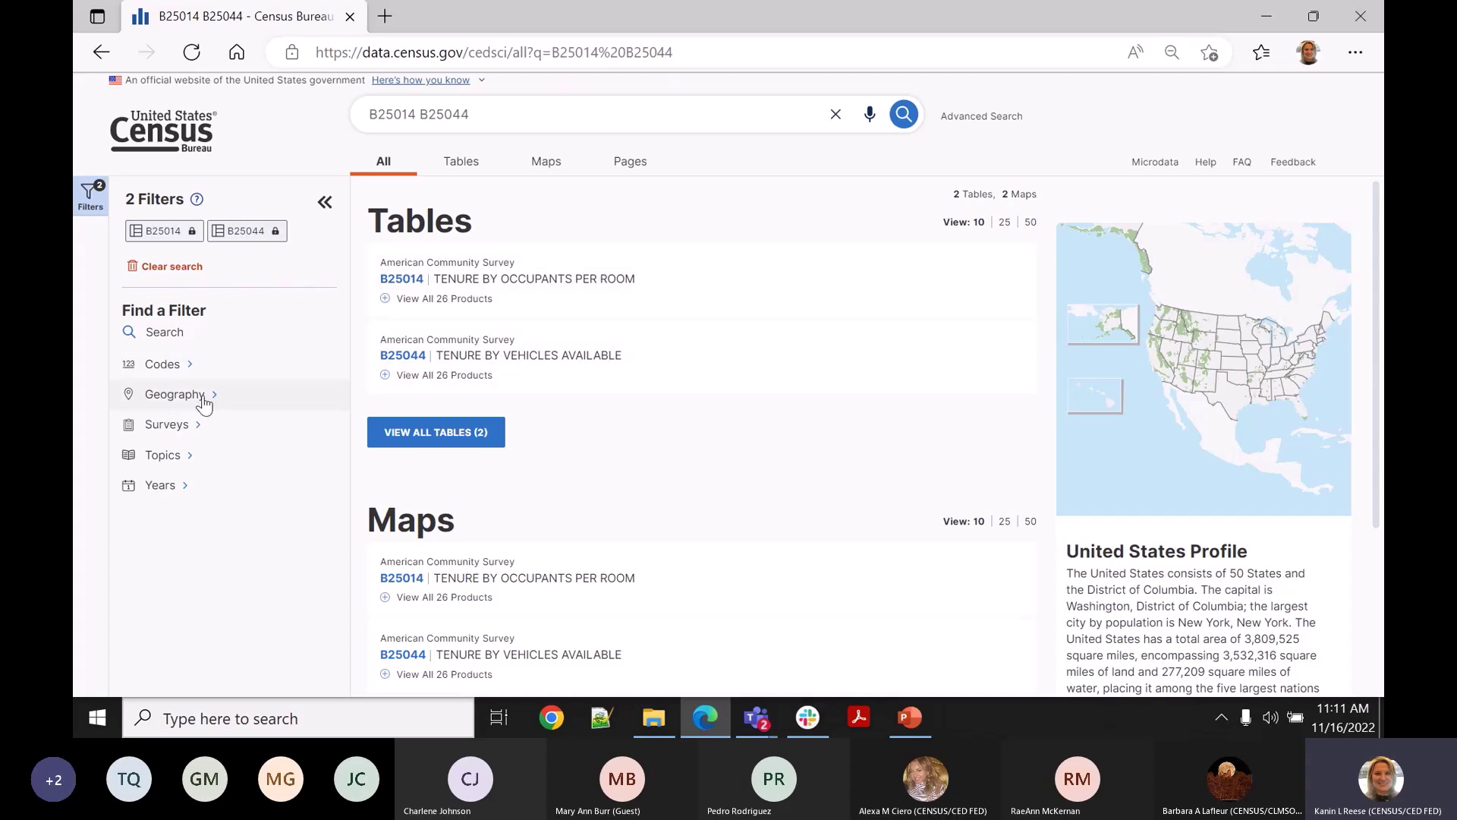
left_click(419, 290)
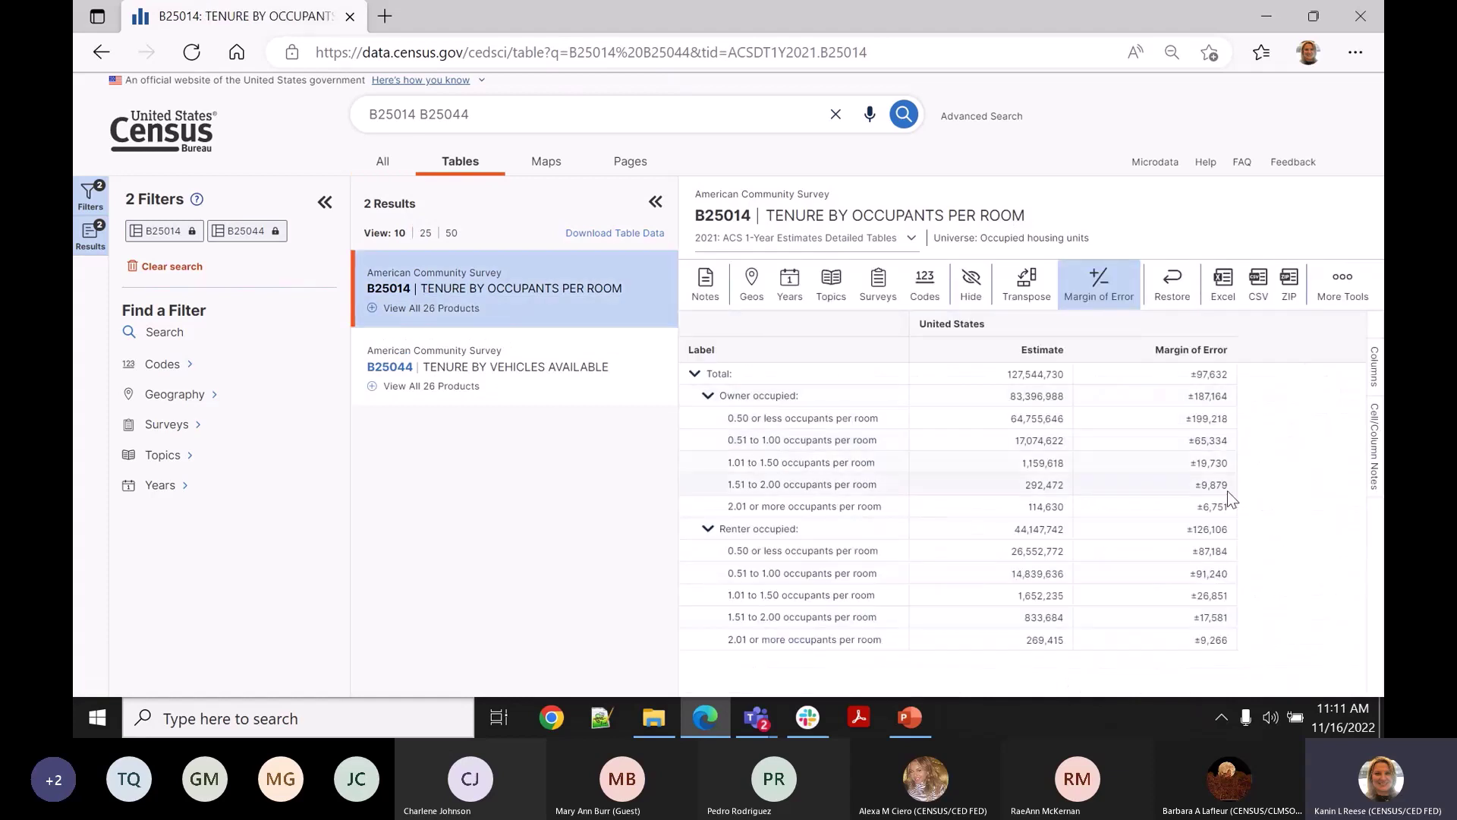
left_click(502, 380)
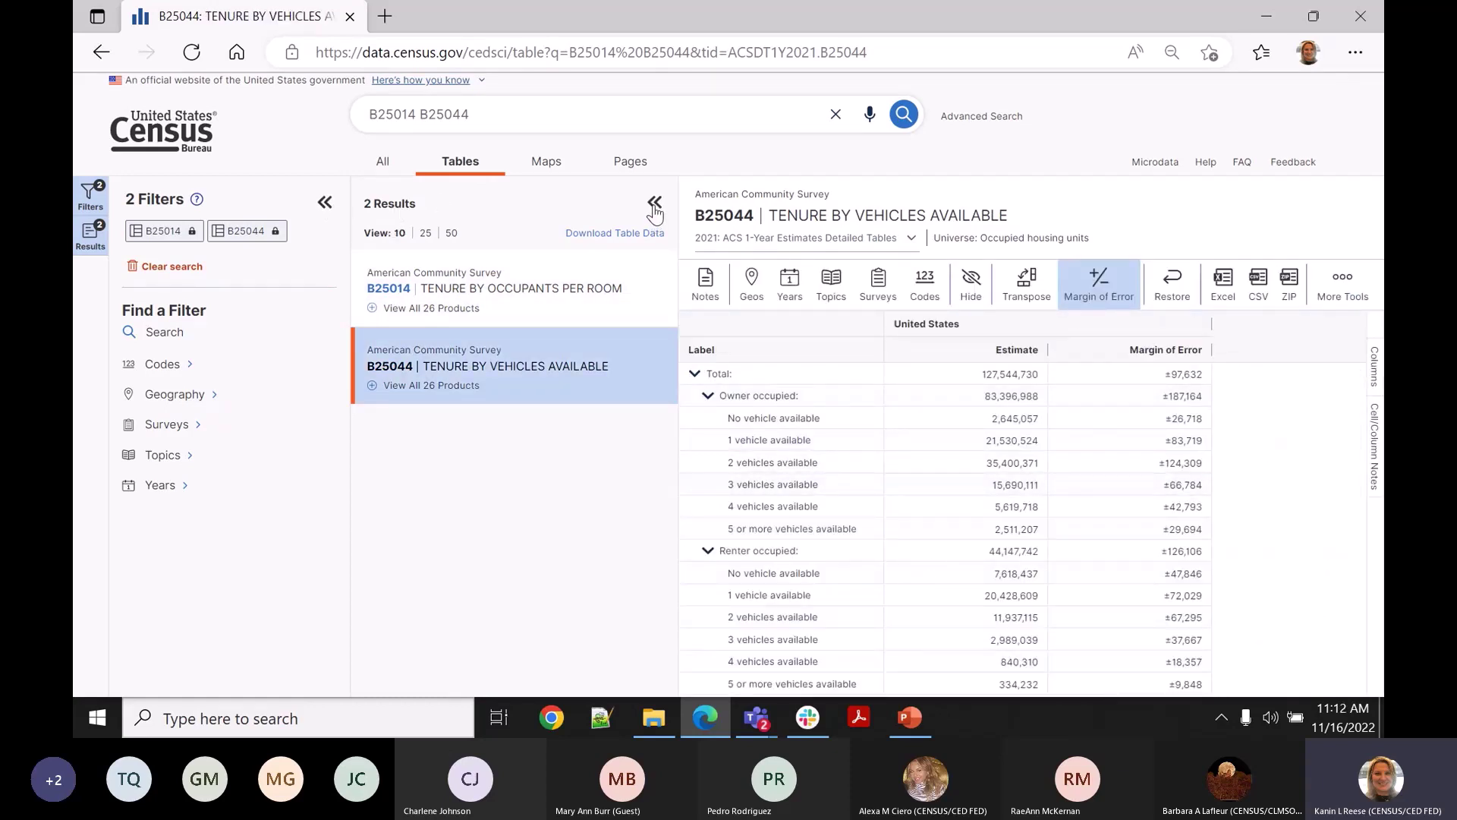
Collapse the filter and results panes to widen the table, and bring both panes back.
left_click(324, 201)
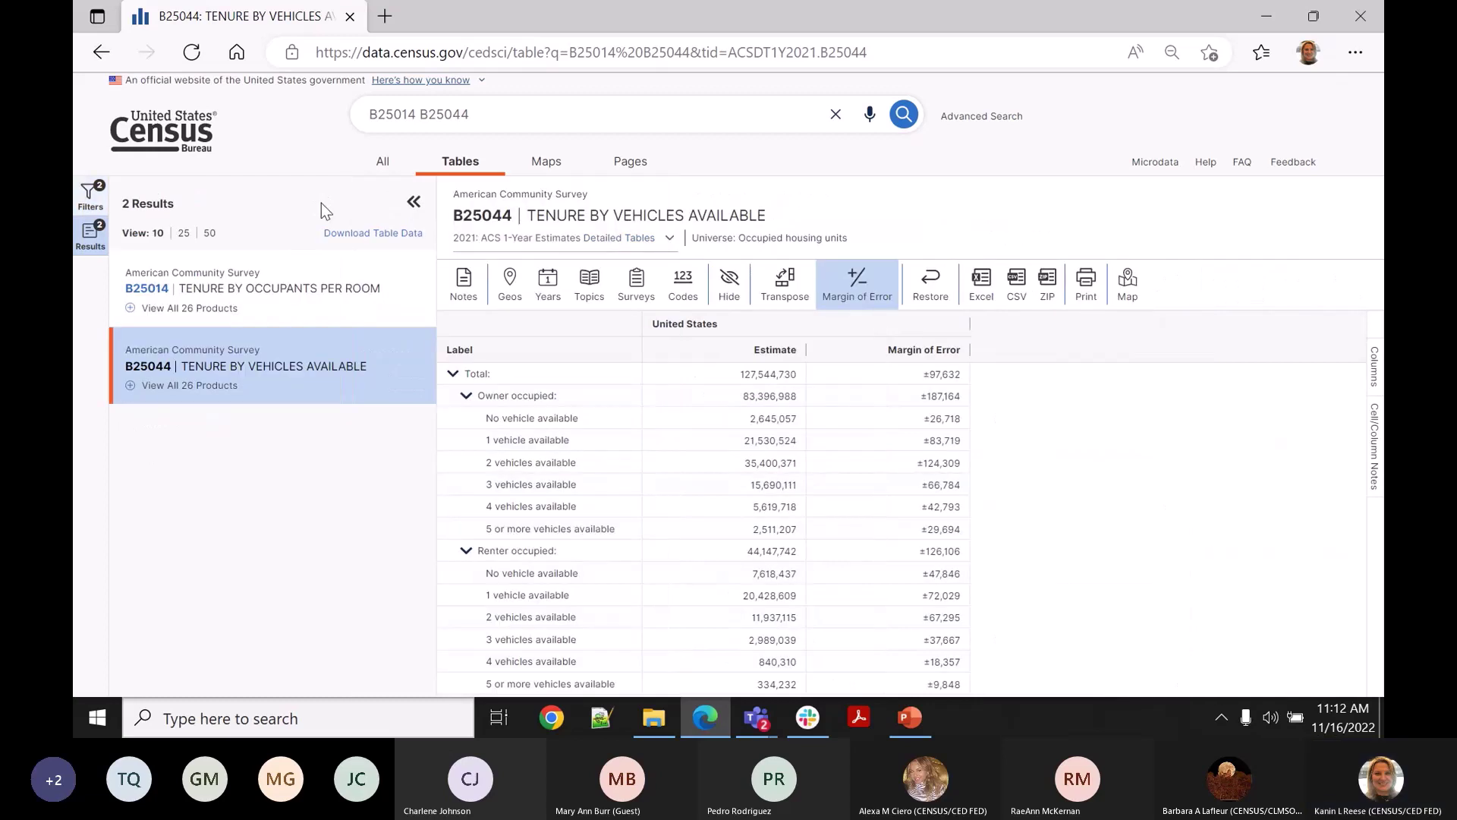
left_click(414, 203)
left_click(91, 195)
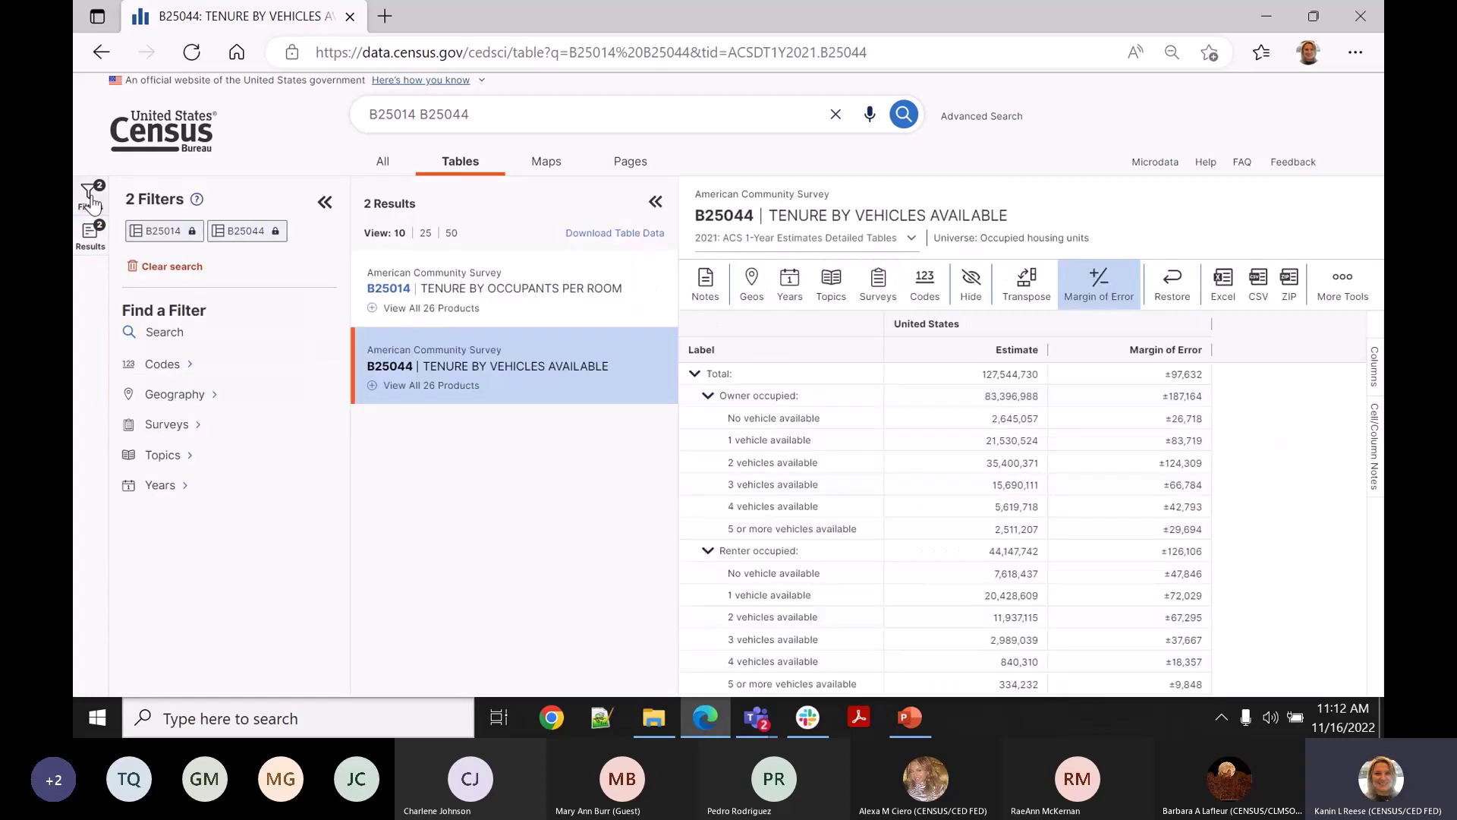
Open the geography filter and examine the available geographic entities and summary levels.
left_click(218, 400)
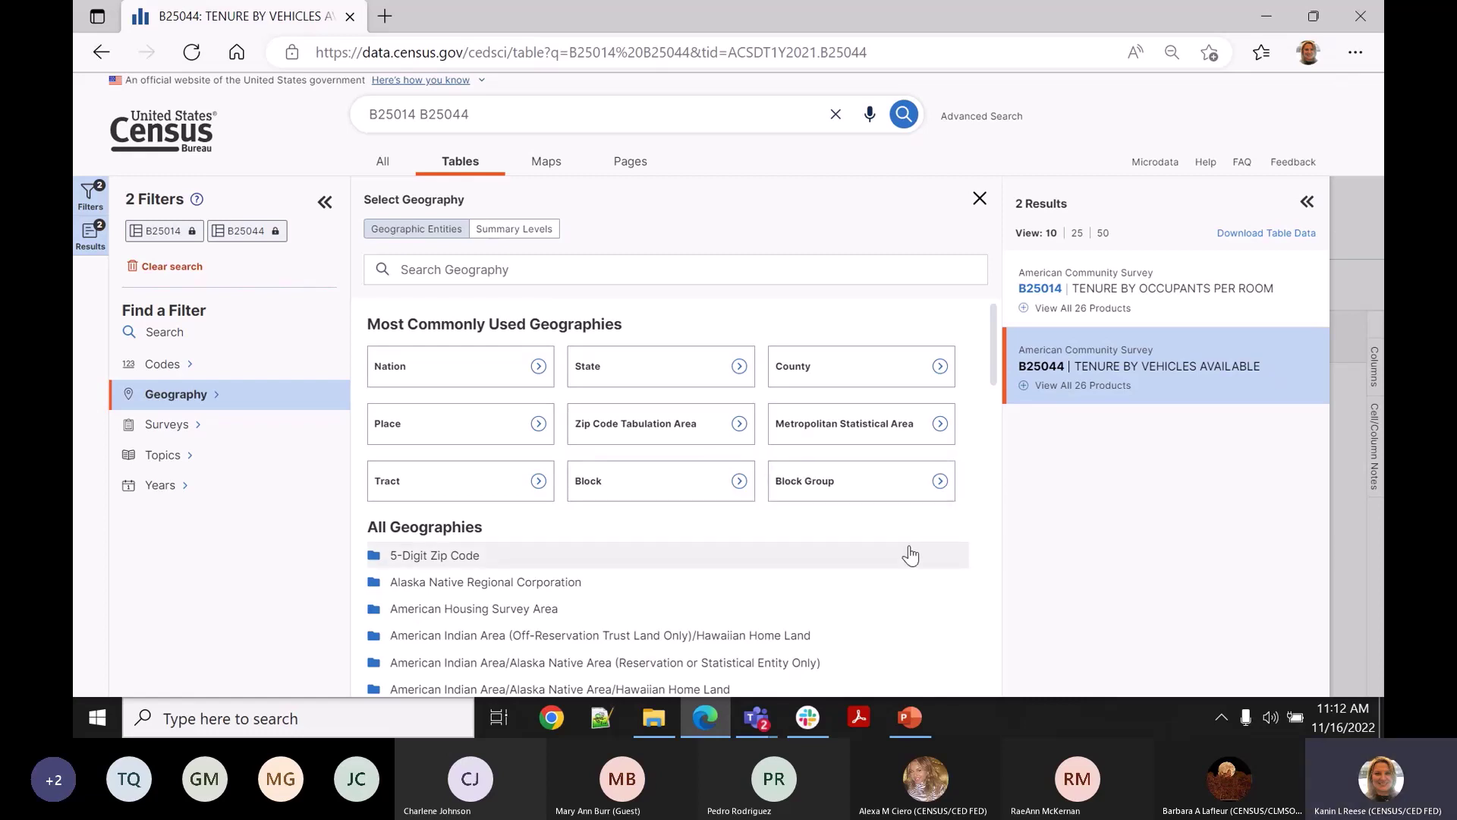
scroll(910, 555, "down", 5)
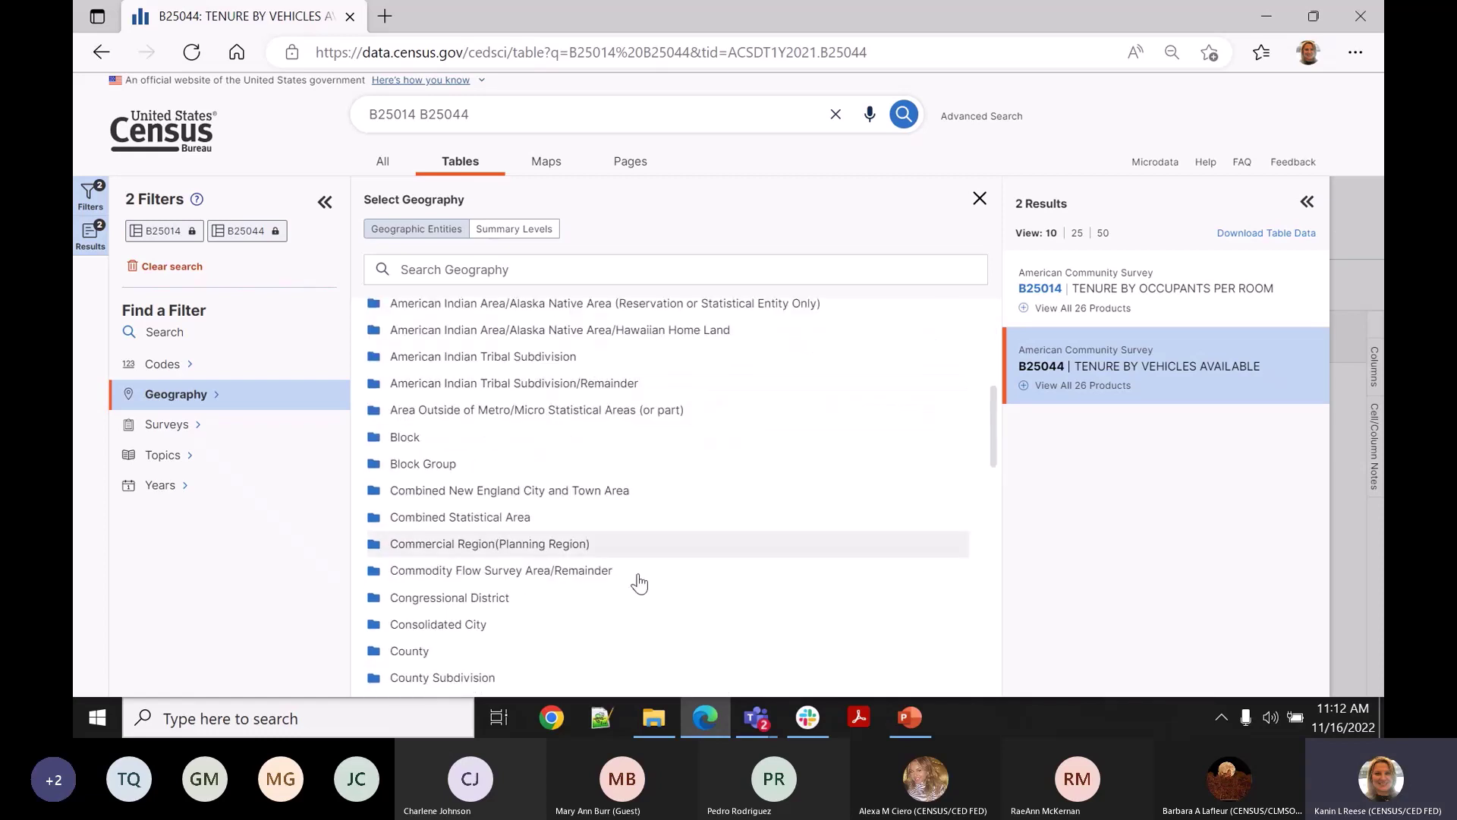
scroll(630, 596, "down", 5)
scroll(630, 603, "down", 4)
scroll(637, 585, "up", 14)
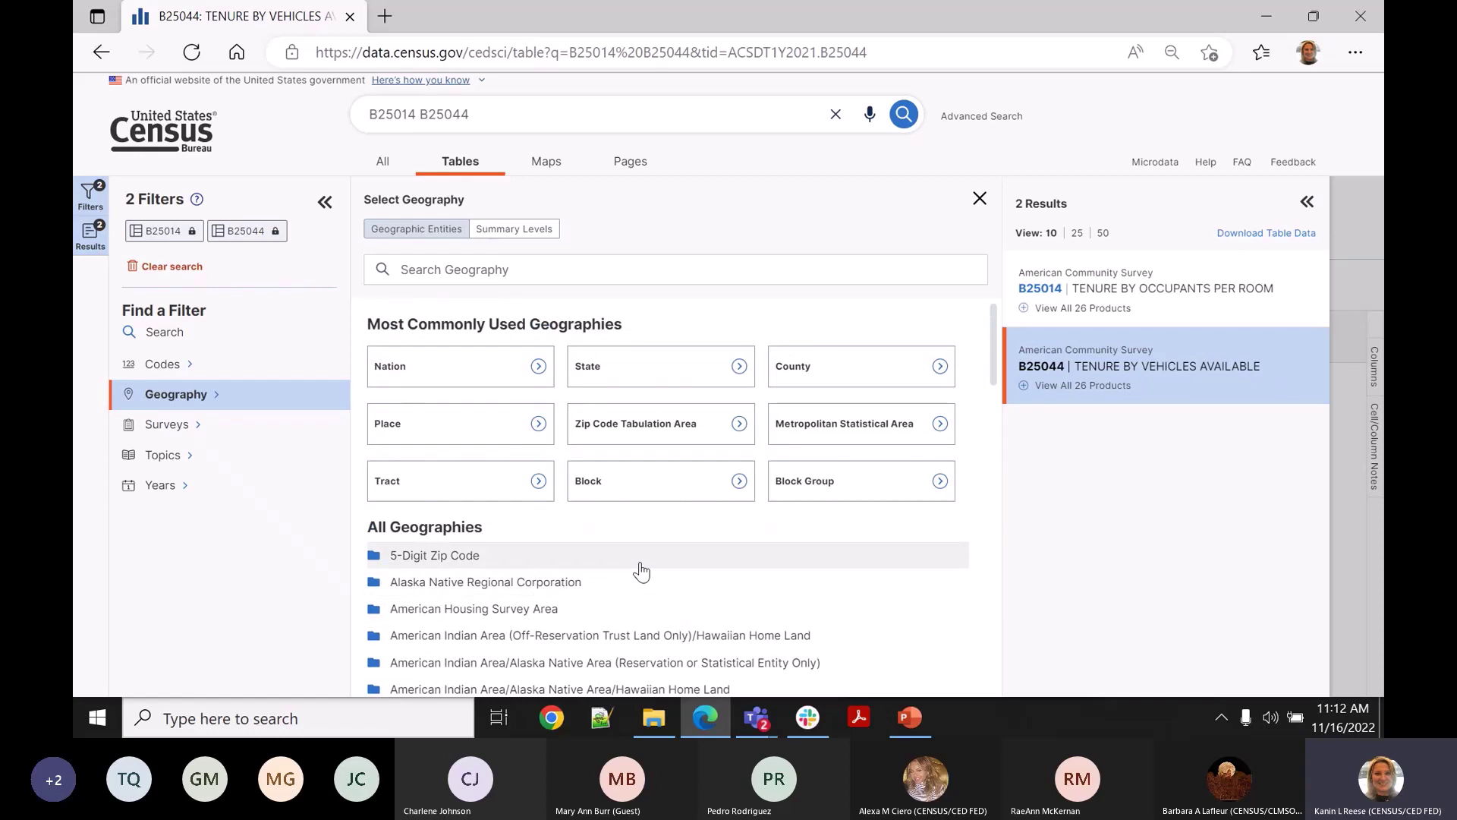
left_click(492, 232)
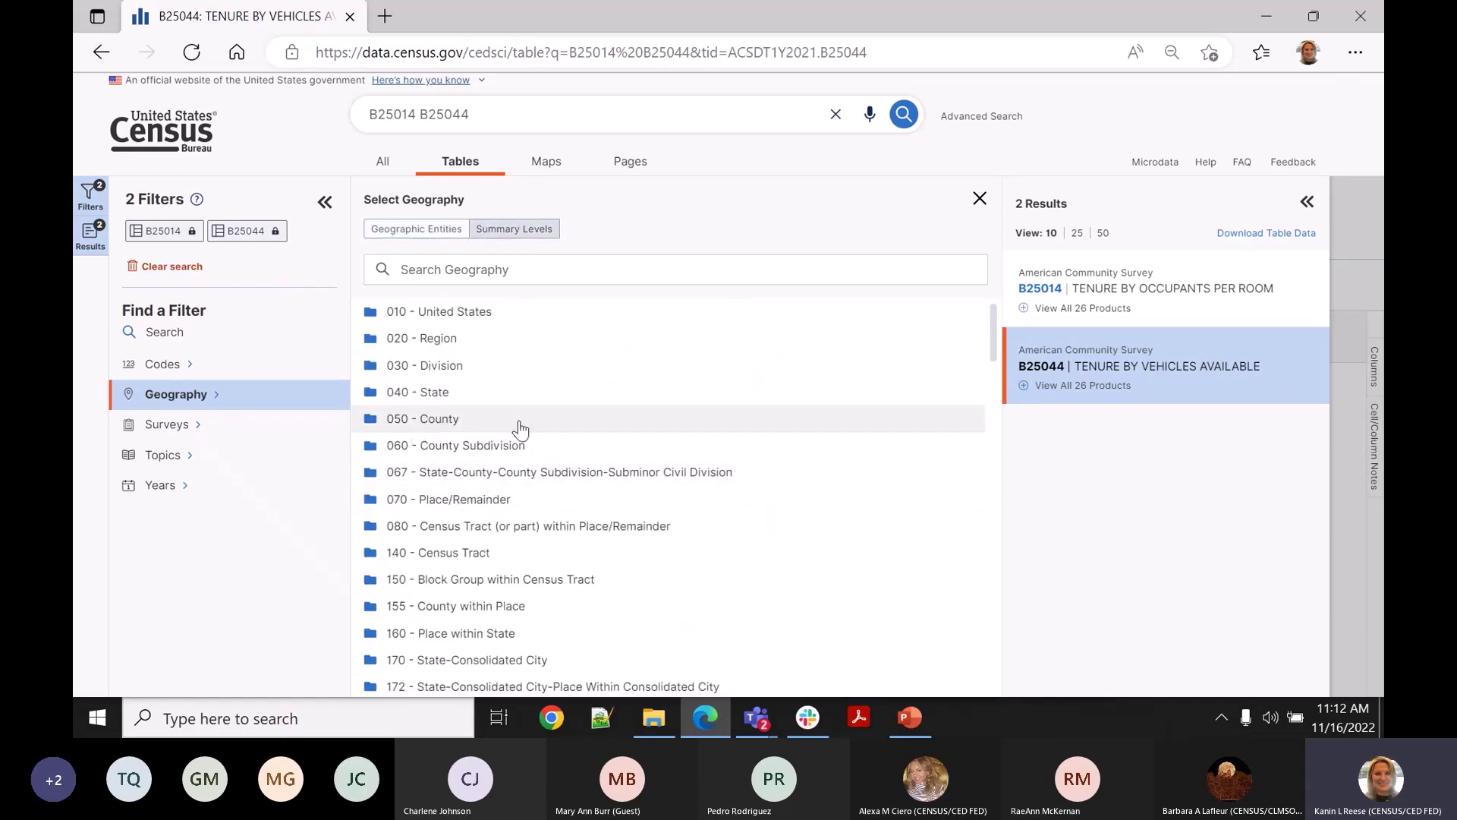
left_click(442, 231)
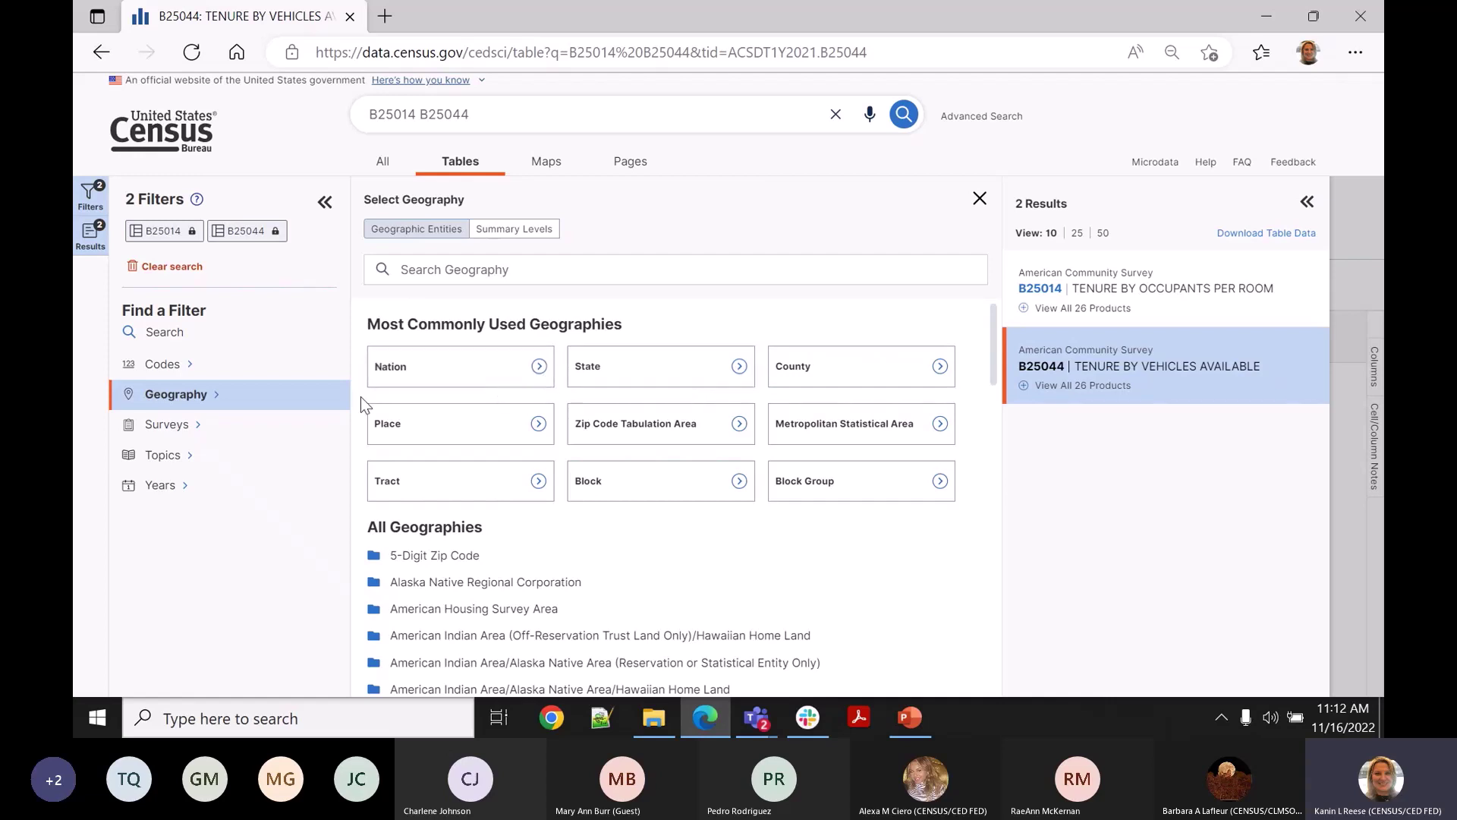
Filter the tables to the place Hobbs city, New Mexico.
left_click(412, 429)
scroll(513, 540, "down", 5)
scroll(513, 541, "down", 3)
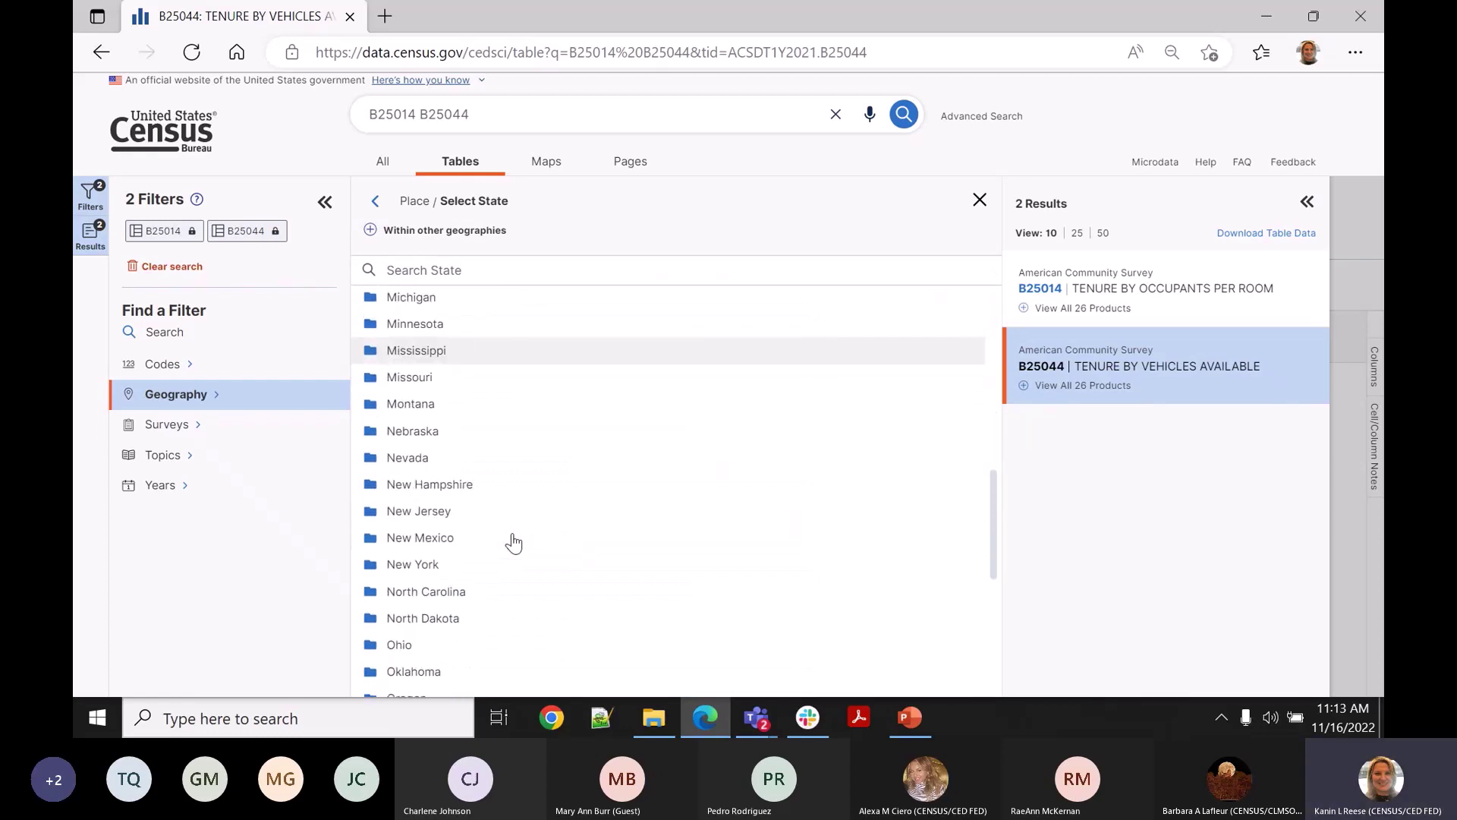
left_click(417, 536)
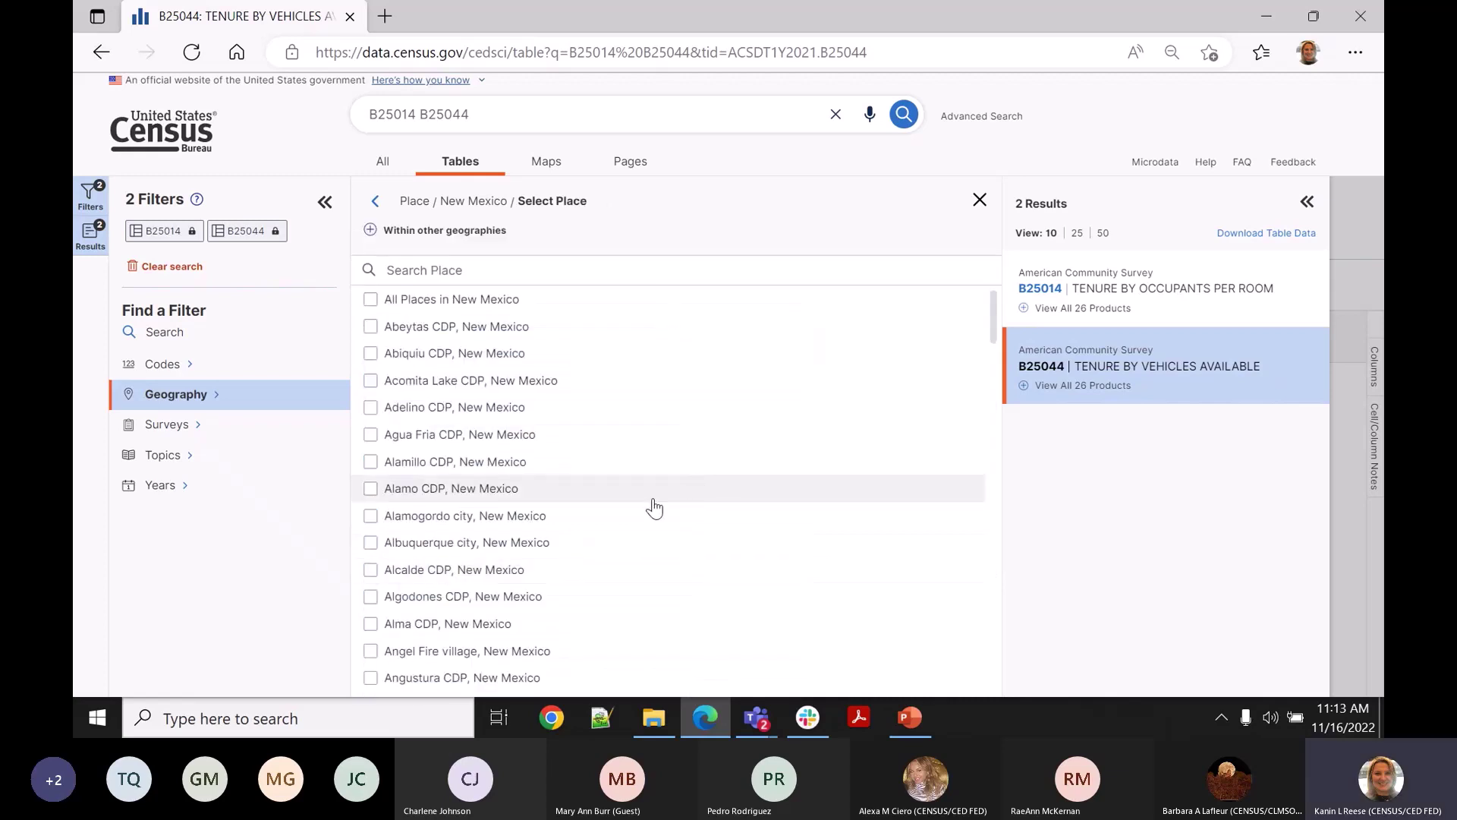
left_click(530, 267)
type("Hobbs")
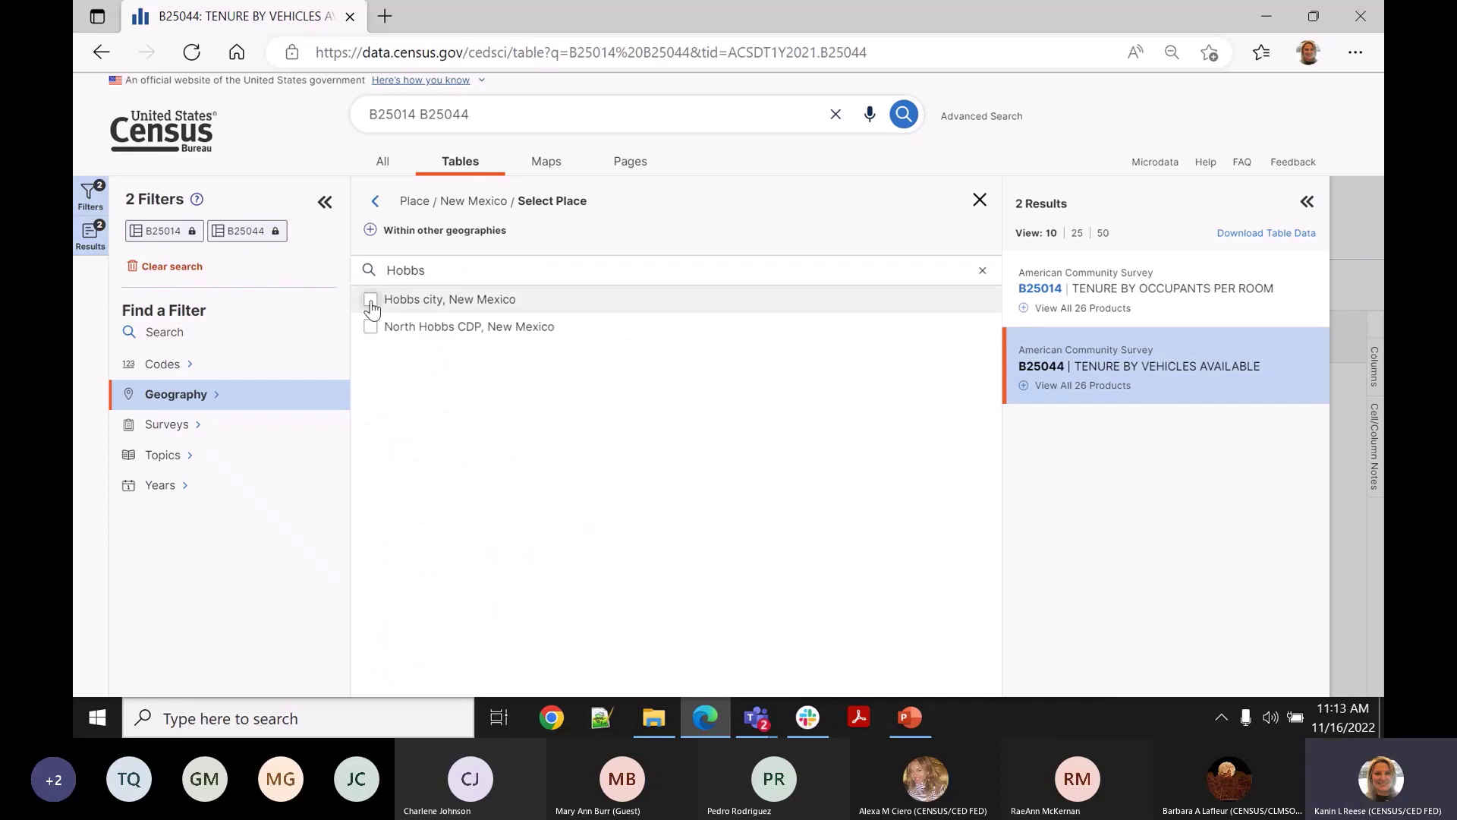
left_click(370, 301)
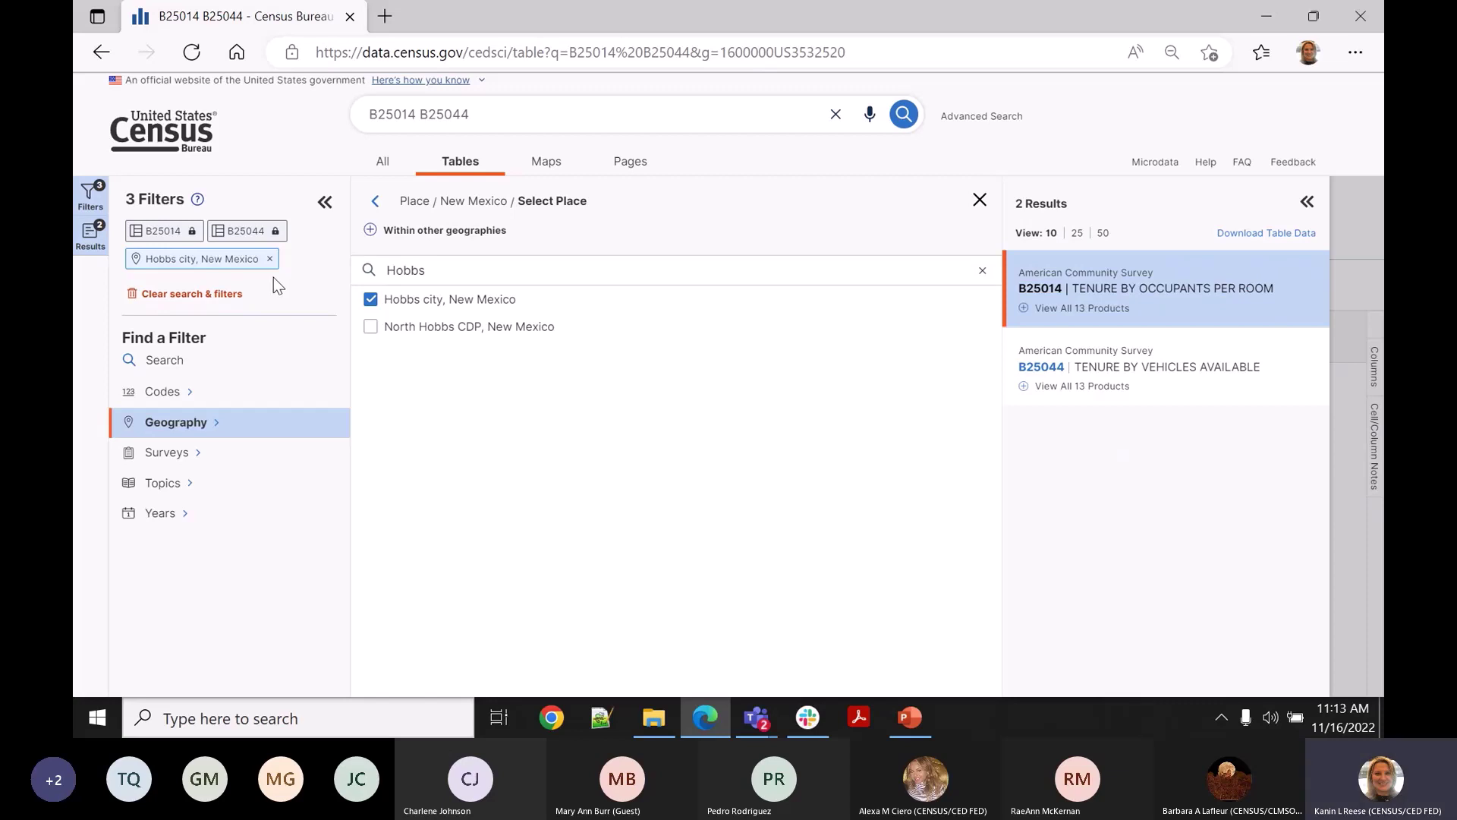
Show the filtered results as a map and hide the filter and results panes to enlarge it.
left_click(548, 163)
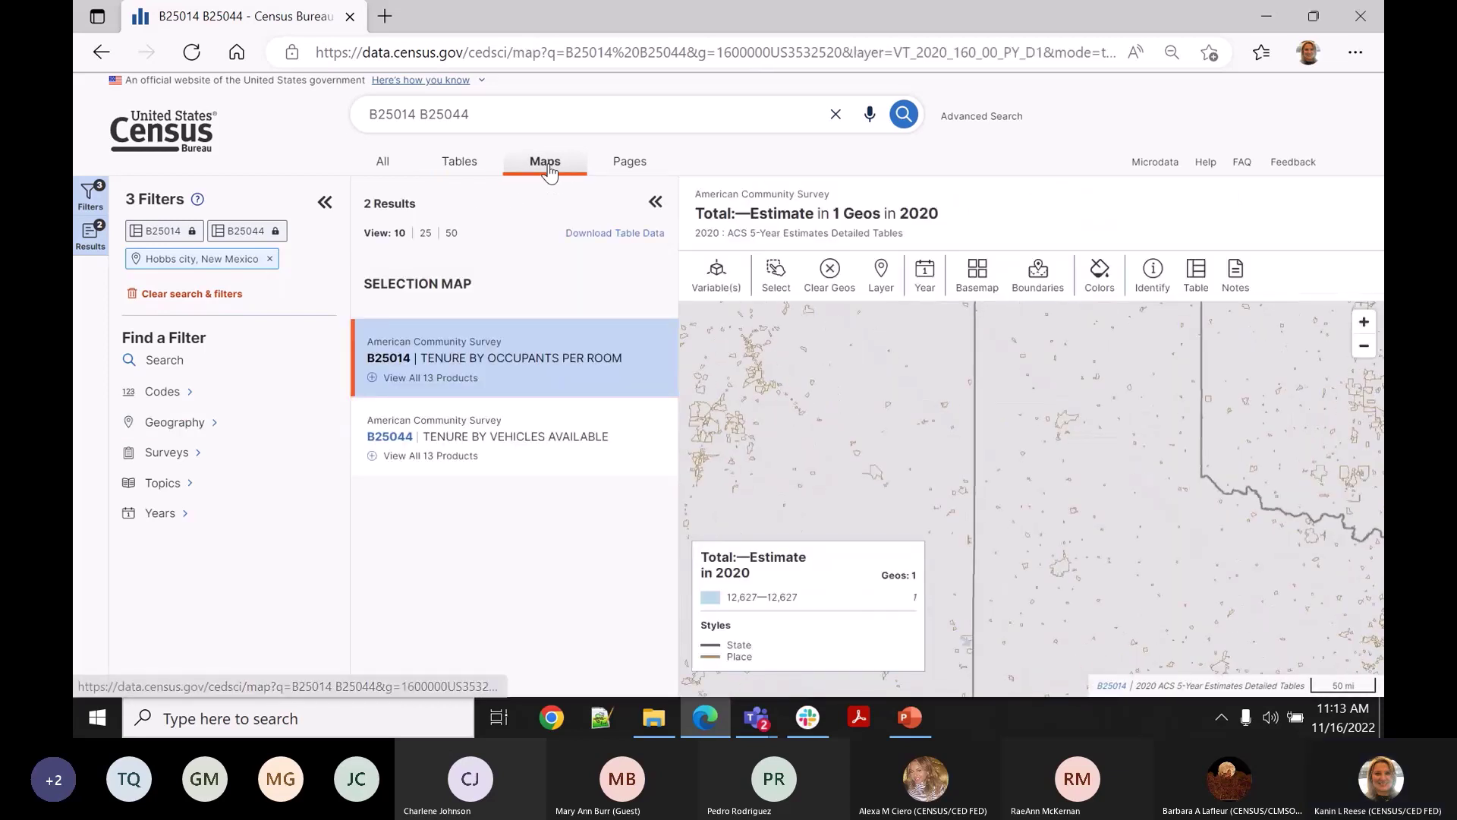
left_click(325, 202)
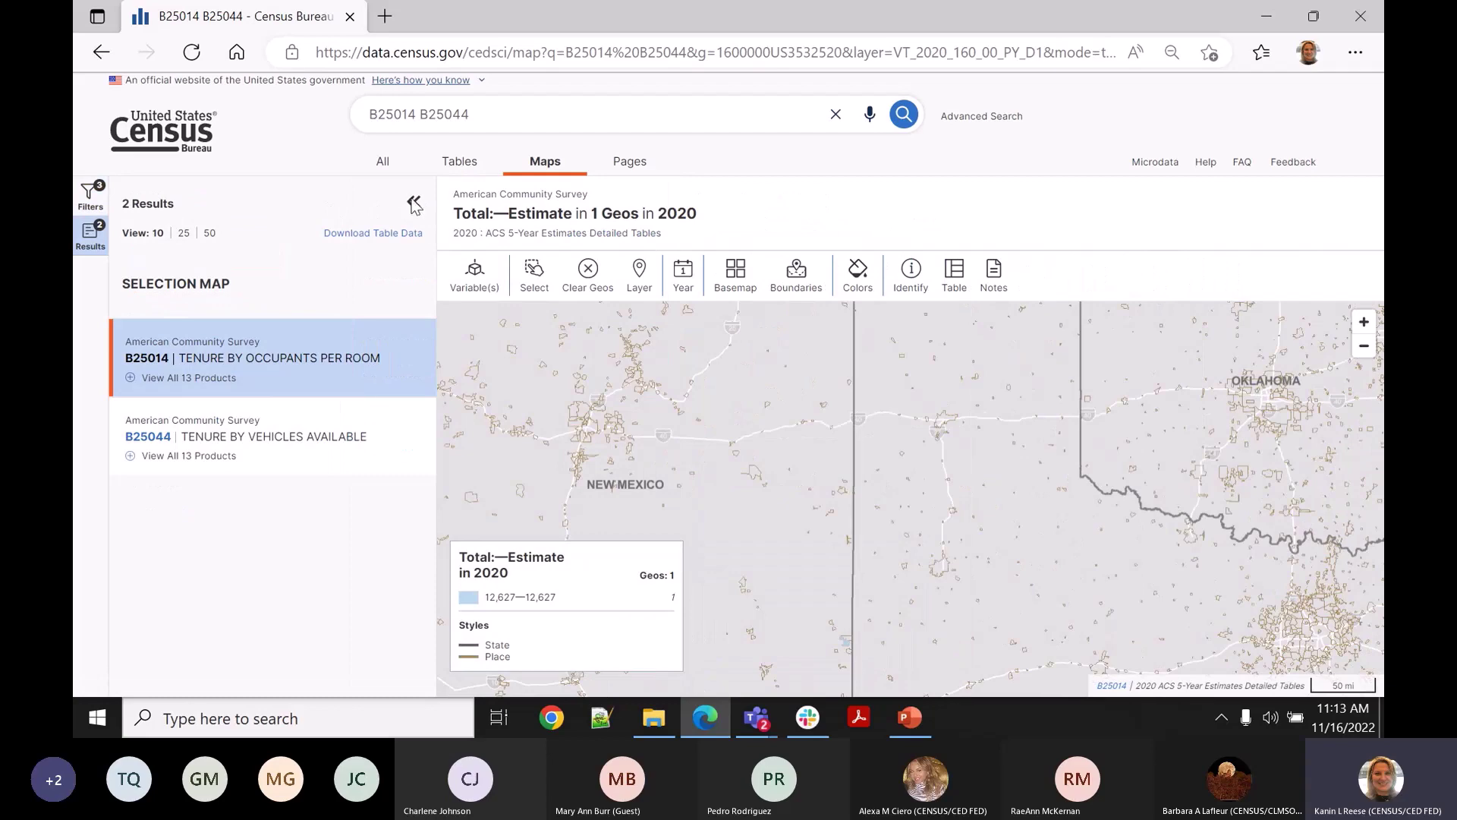
left_click(411, 202)
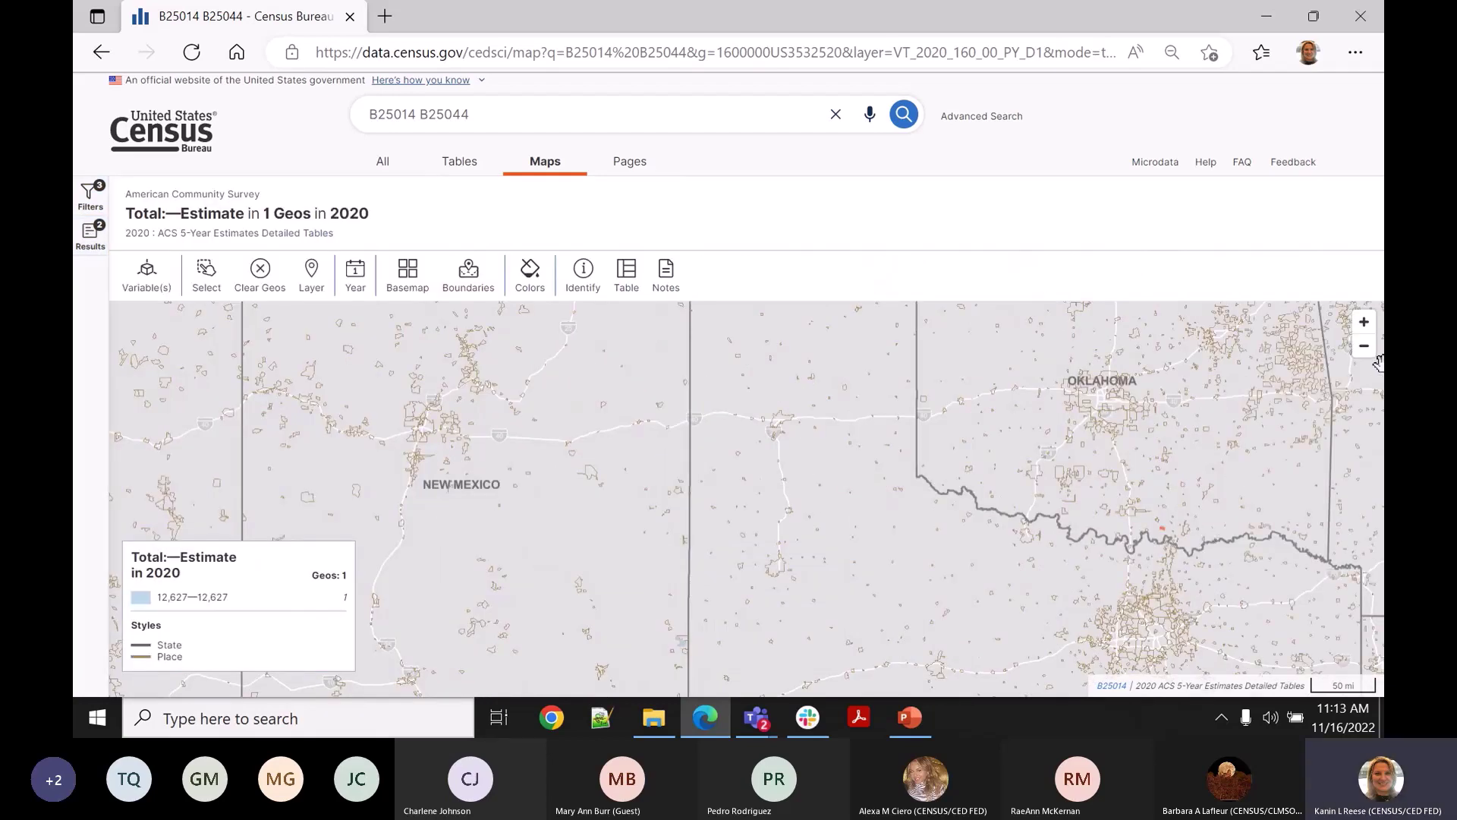
Zoom the map in on the shaded Hobbs city area near New Mexico's eastern border.
left_click_drag(774, 559, 886, 474)
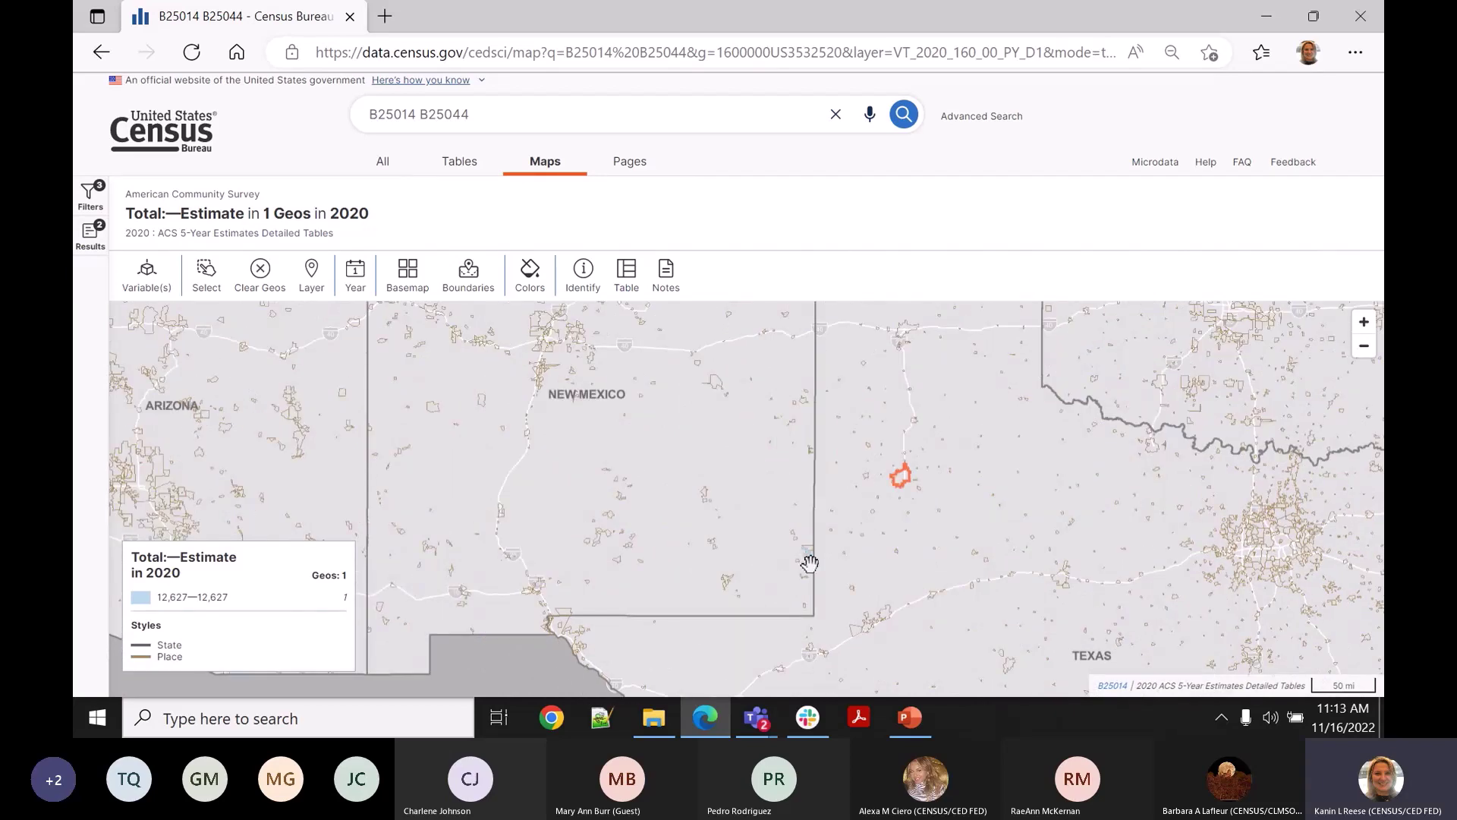
left_click(1368, 327)
left_click(1369, 327)
left_click_drag(813, 383, 800, 374)
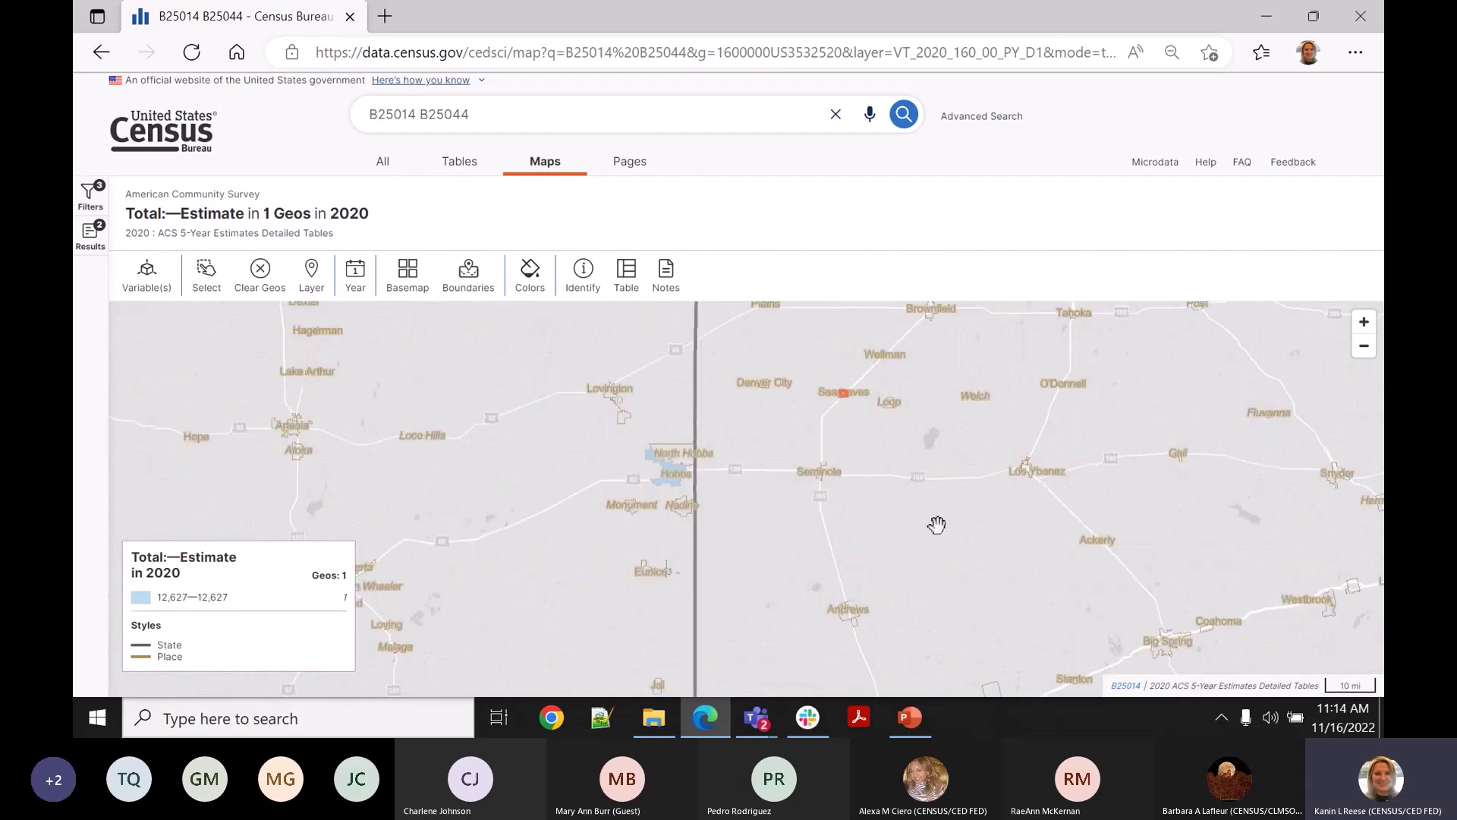
left_click_drag(946, 585, 982, 550)
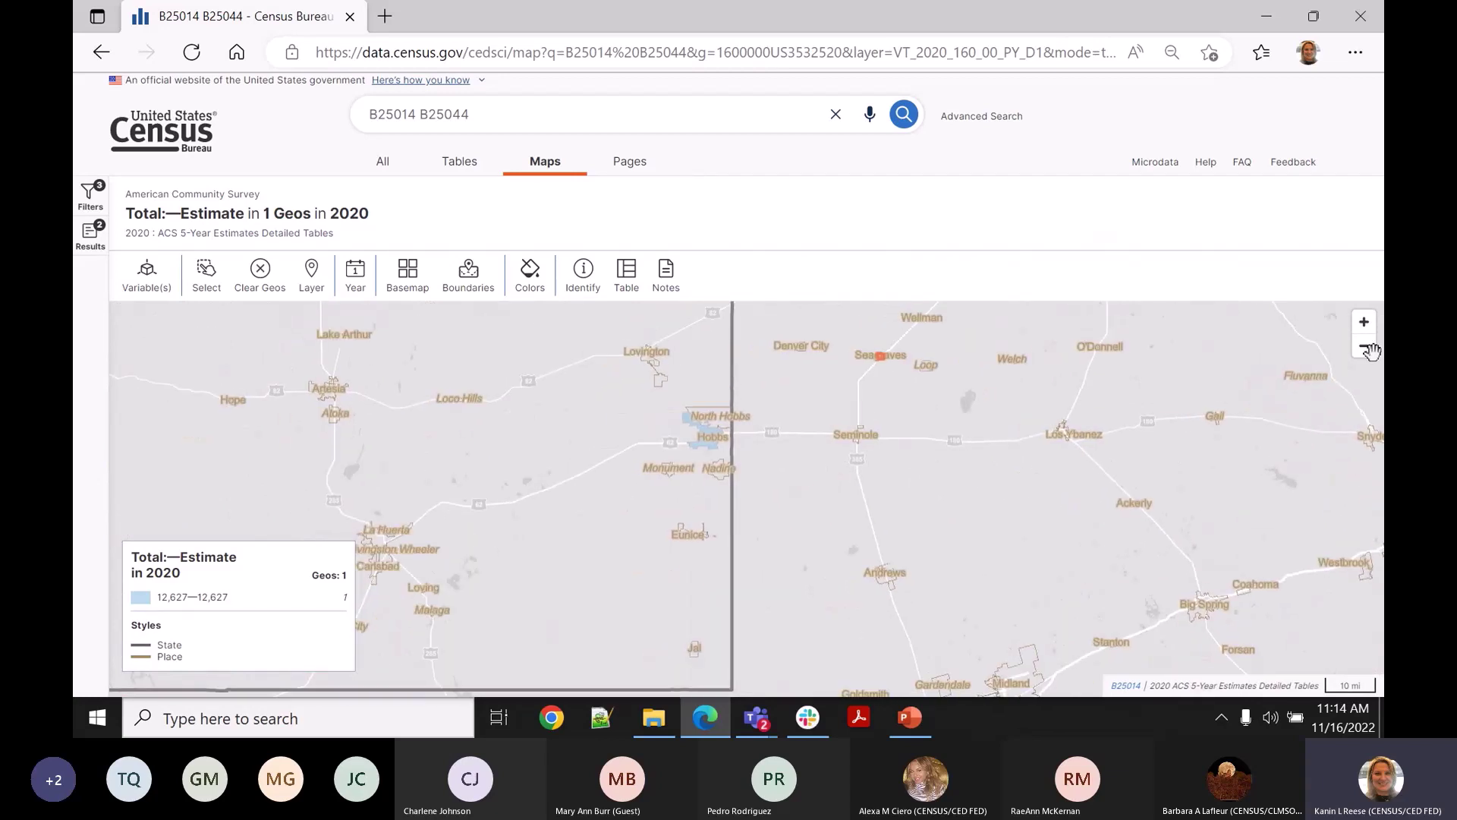
left_click(1364, 322)
left_click_drag(906, 498, 941, 649)
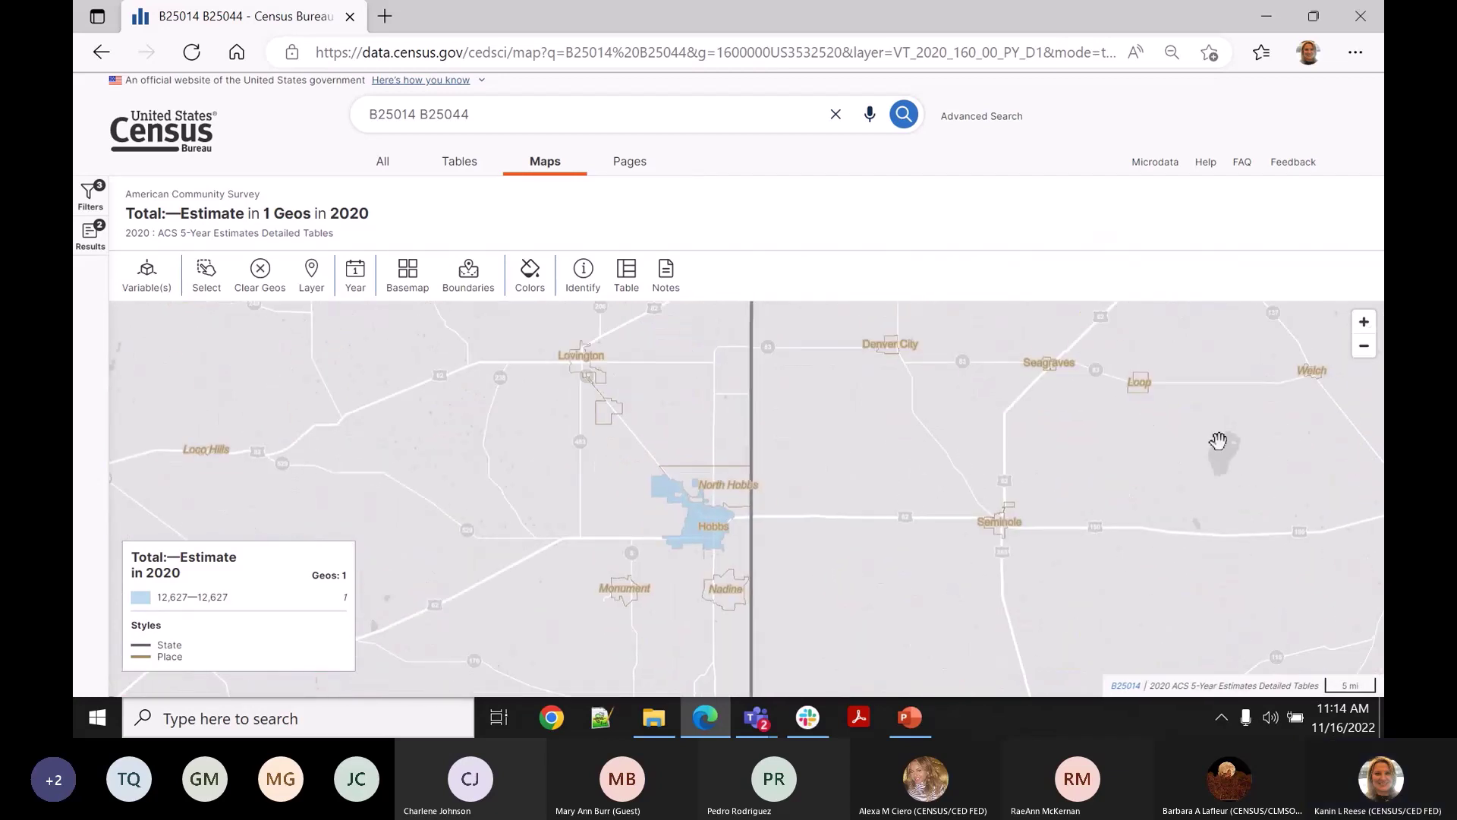
left_click(1364, 323)
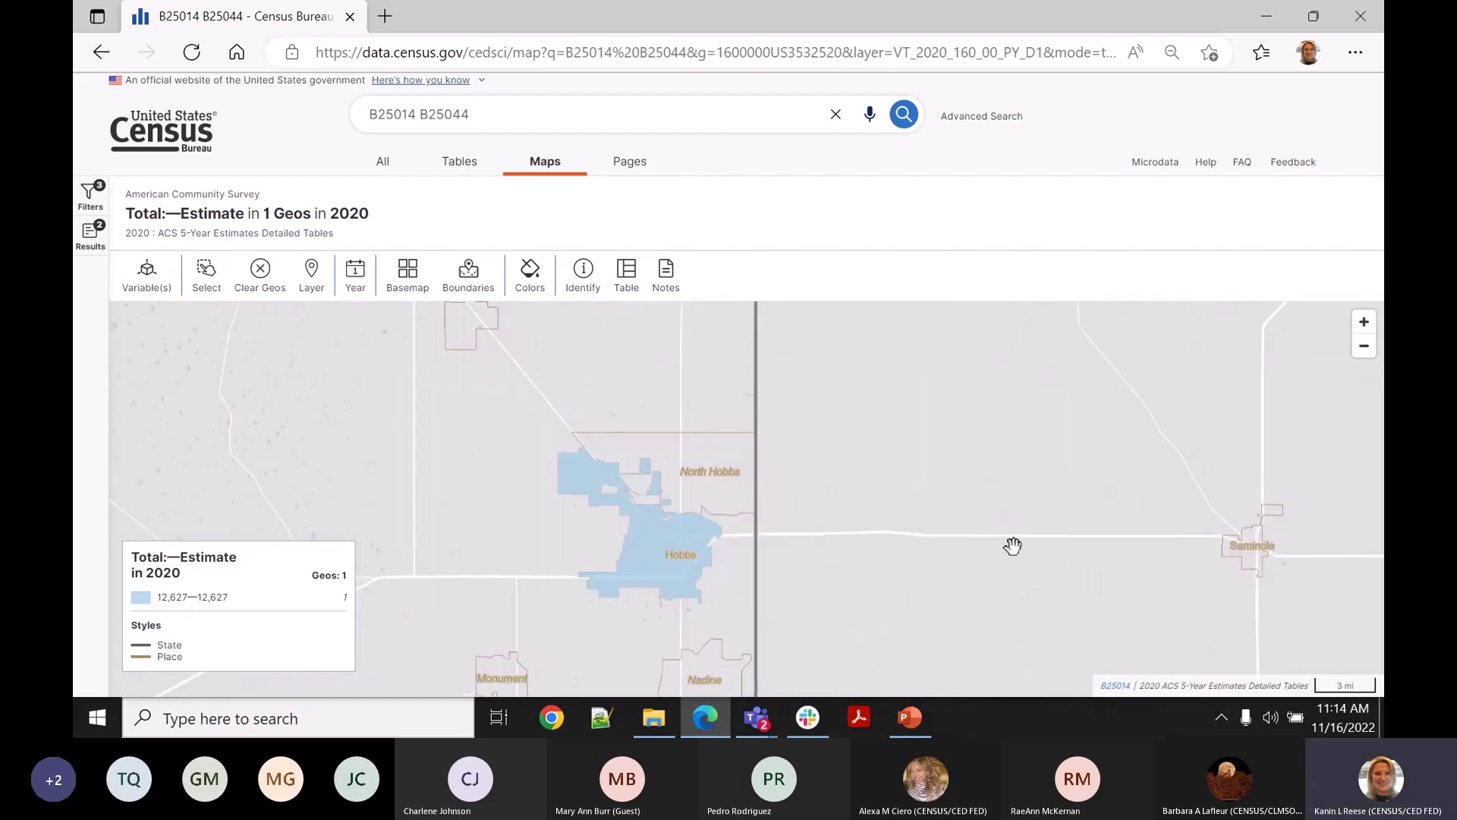
Try the Hobbs map without a basemap, and switch it to the Detailed basemap.
left_click_drag(1011, 546, 1054, 481)
left_click(1363, 322)
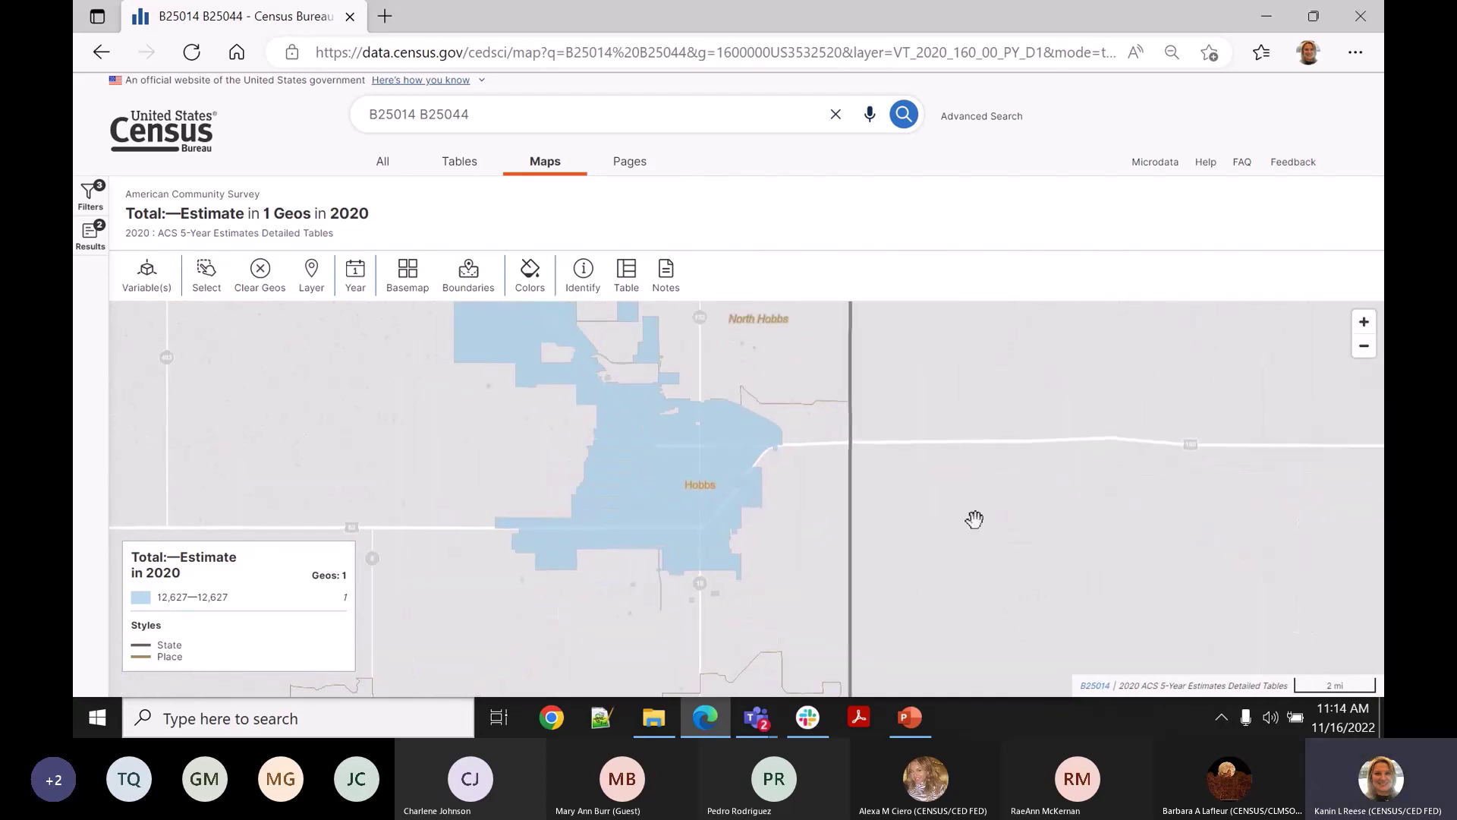
left_click_drag(972, 517, 997, 565)
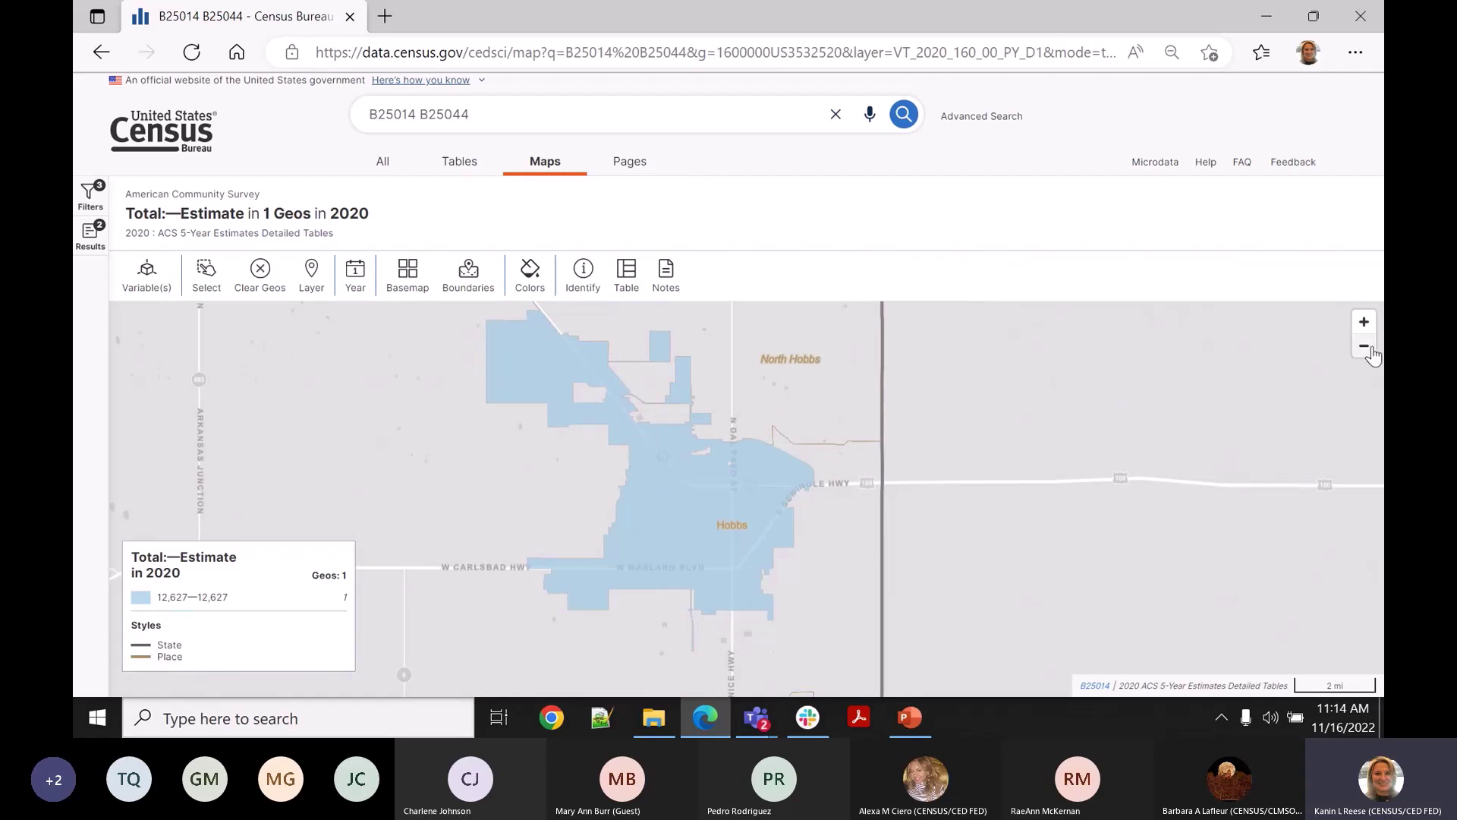
left_click_drag(1109, 433, 1104, 448)
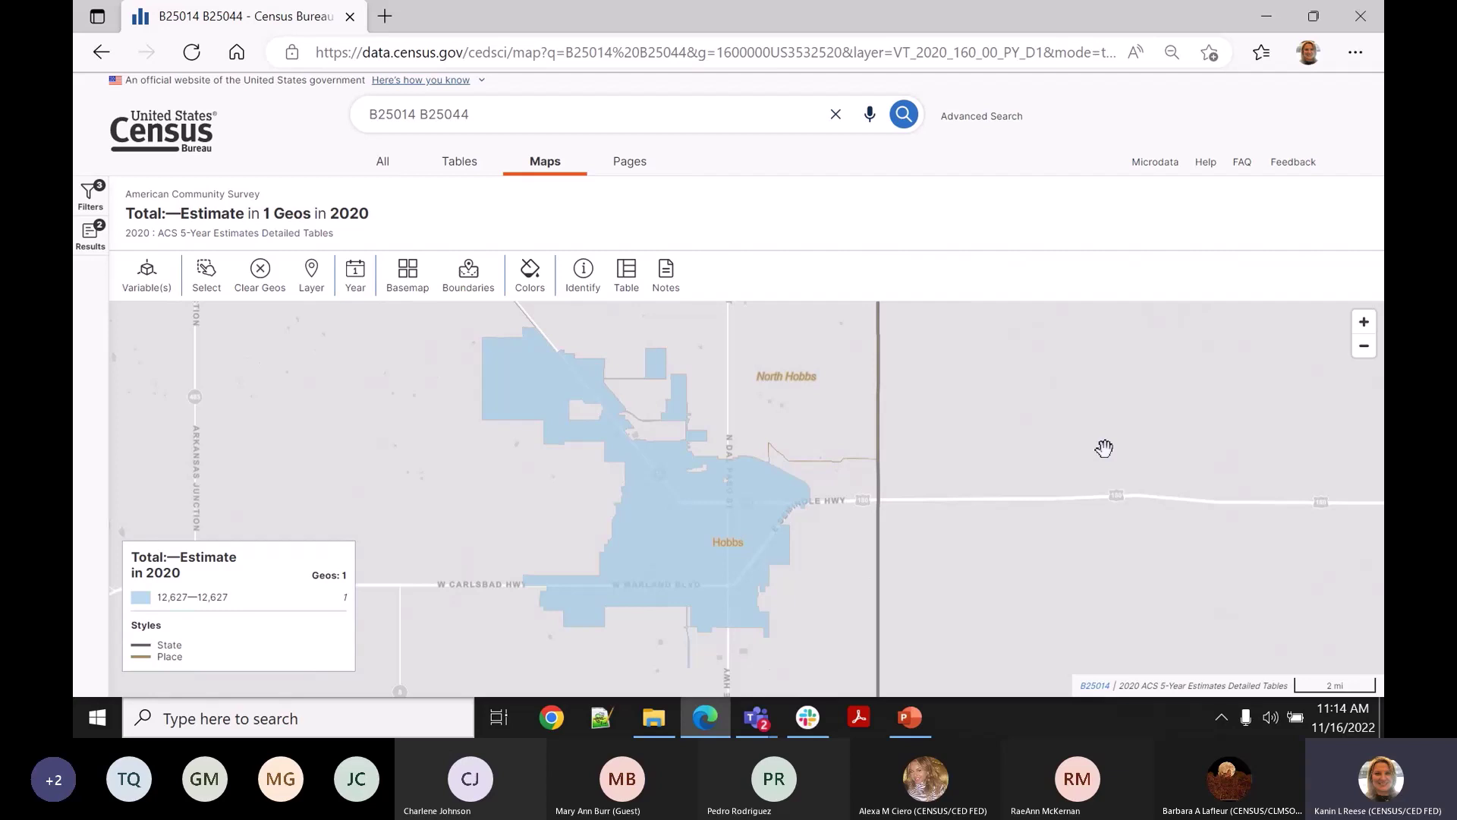
left_click(409, 299)
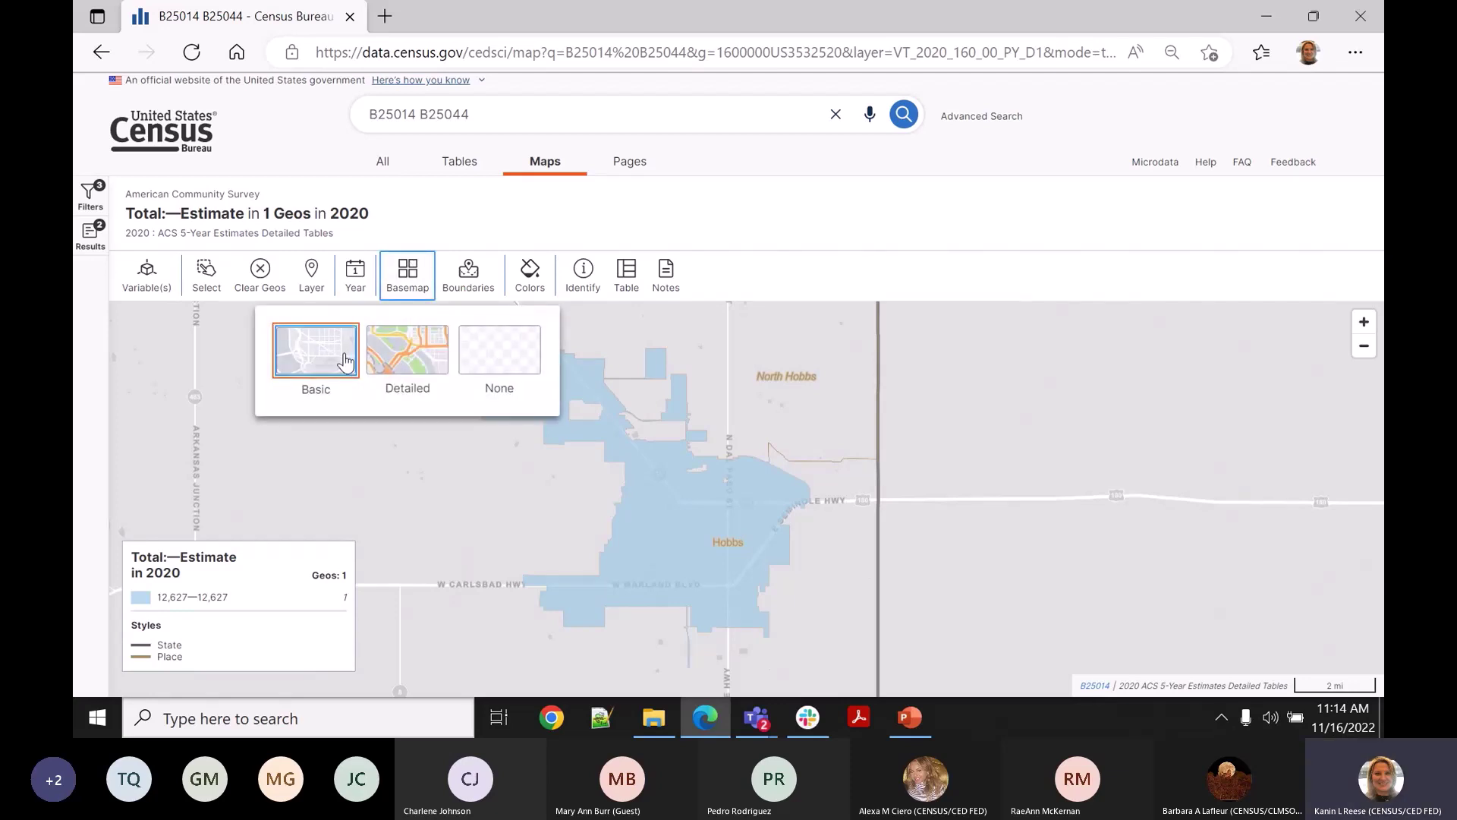
left_click(519, 366)
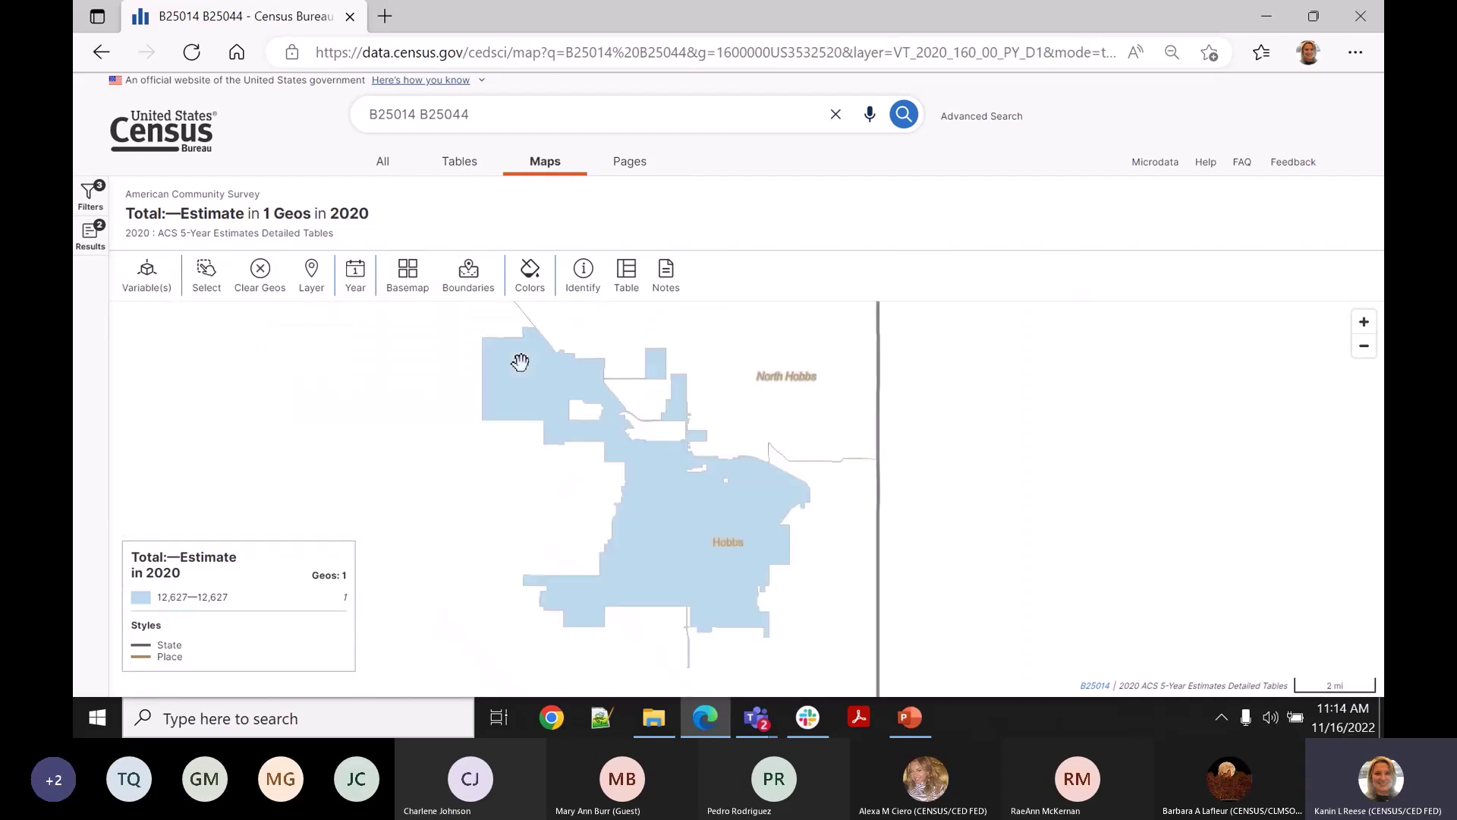
left_click(408, 282)
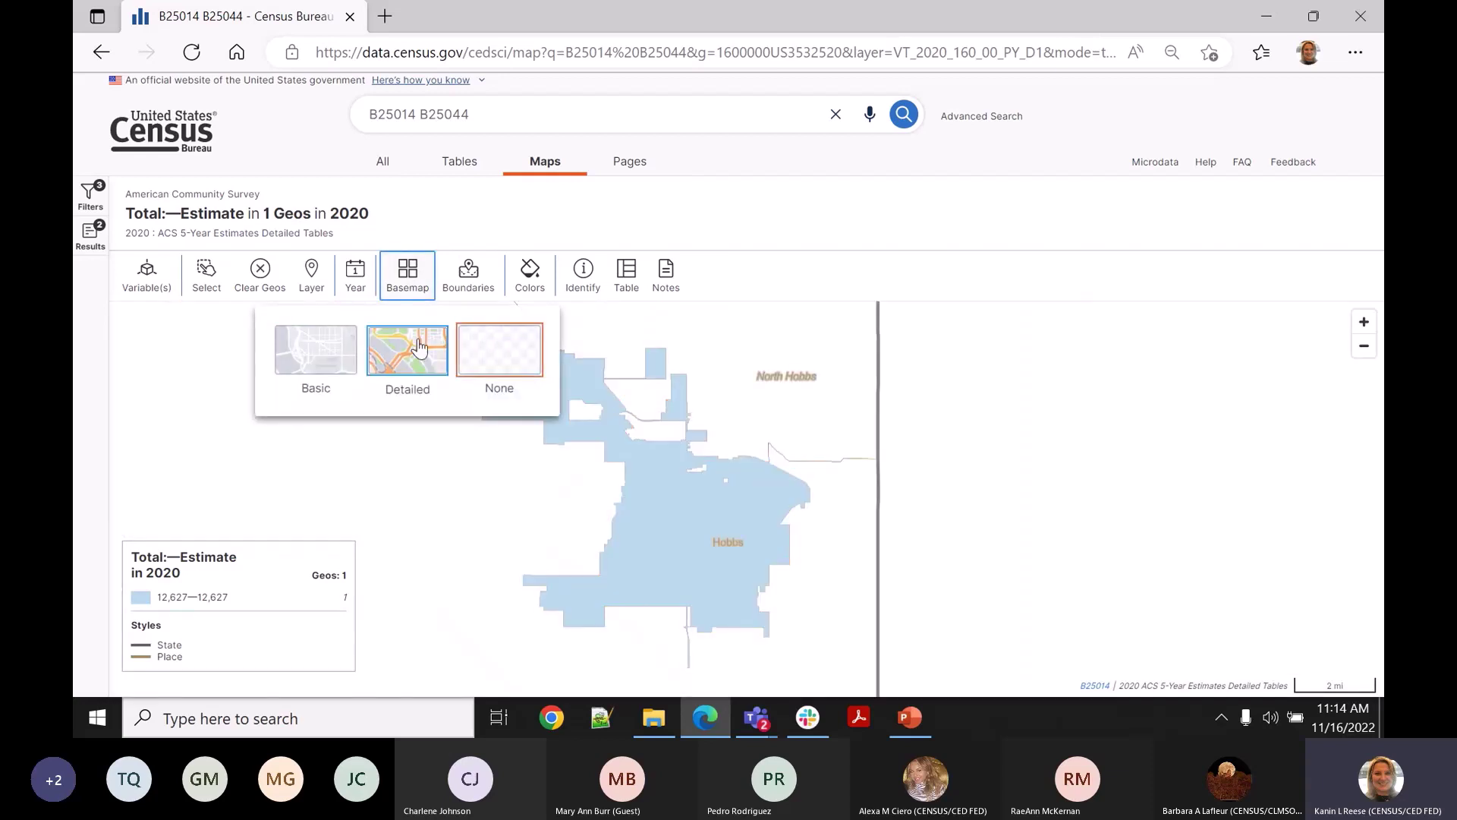
left_click(399, 362)
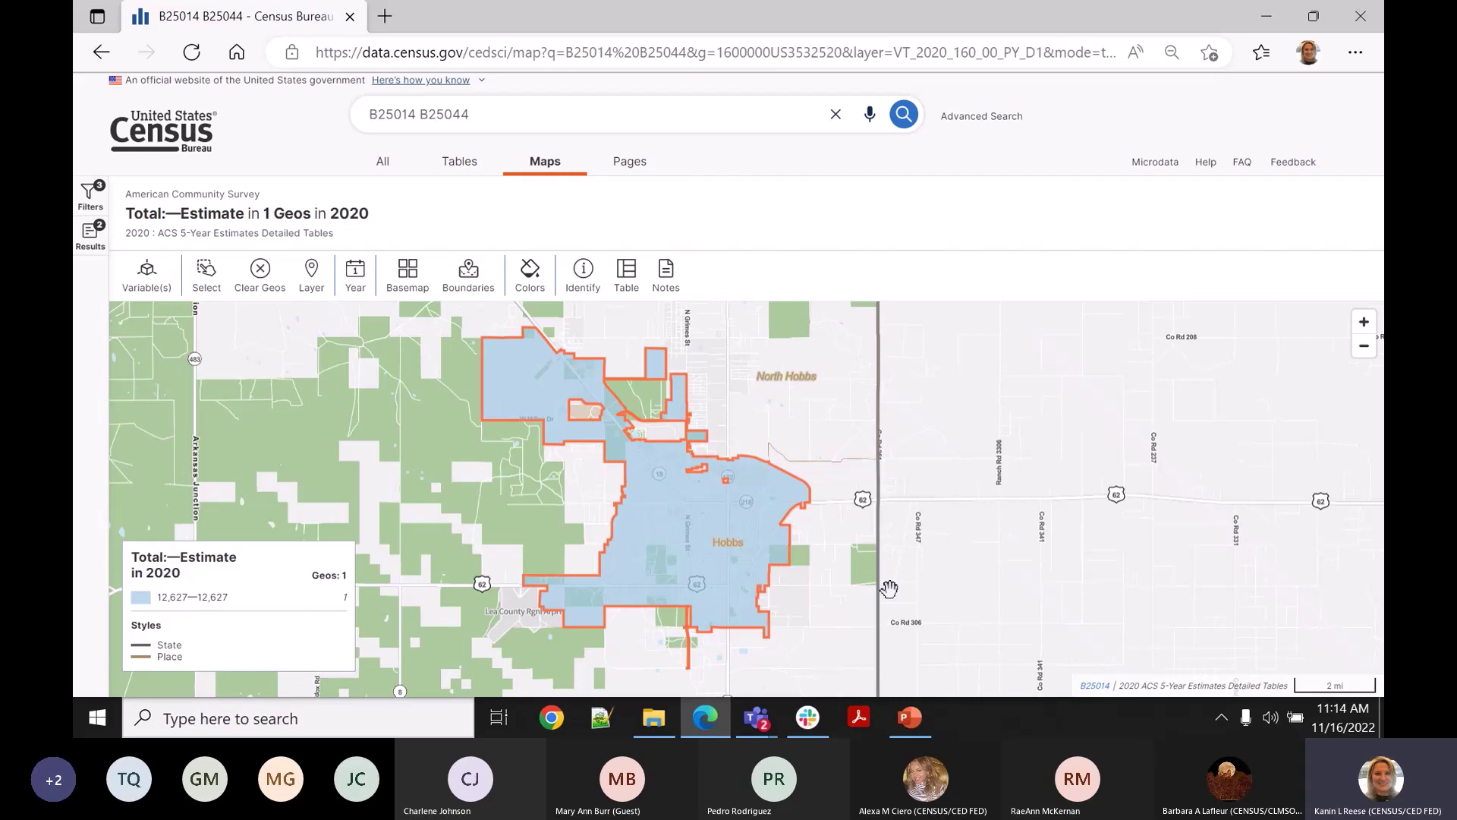
Examine eastern Hobbs at street level, from the Marland Blvd area north to E Sanger St.
left_click(1364, 323)
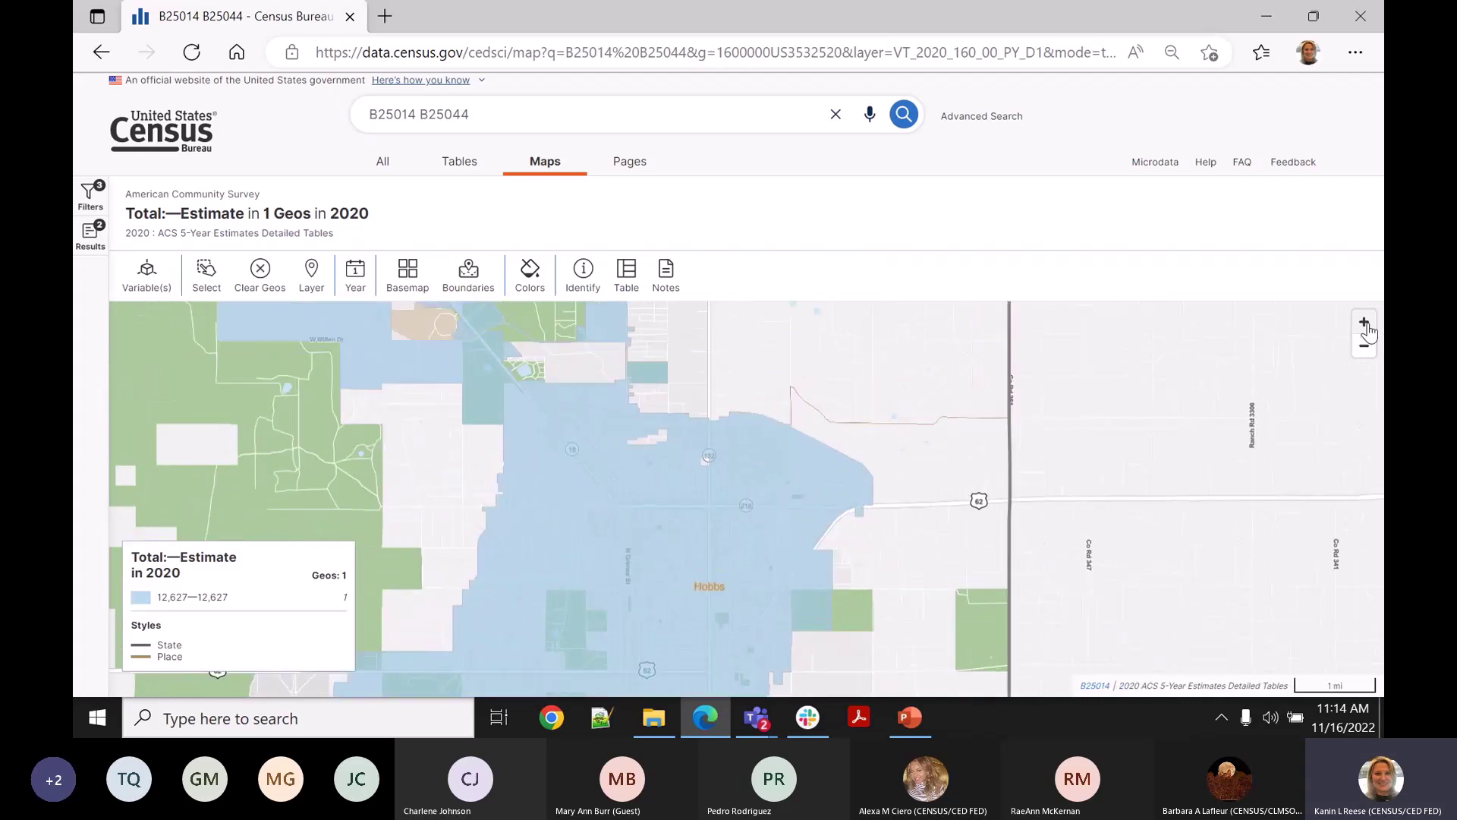
left_click(1364, 323)
left_click_drag(667, 628, 601, 455)
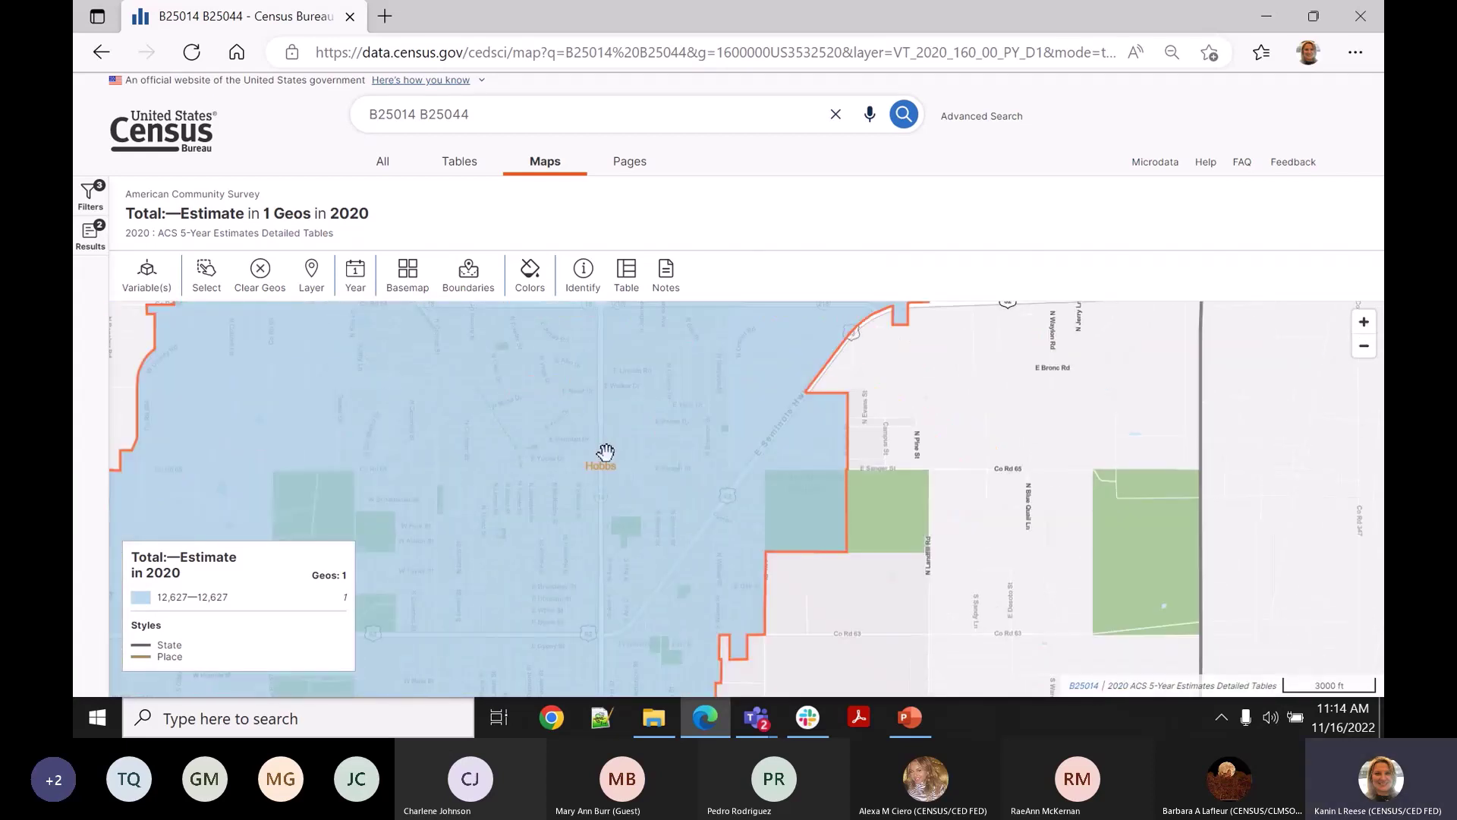
left_click(1364, 323)
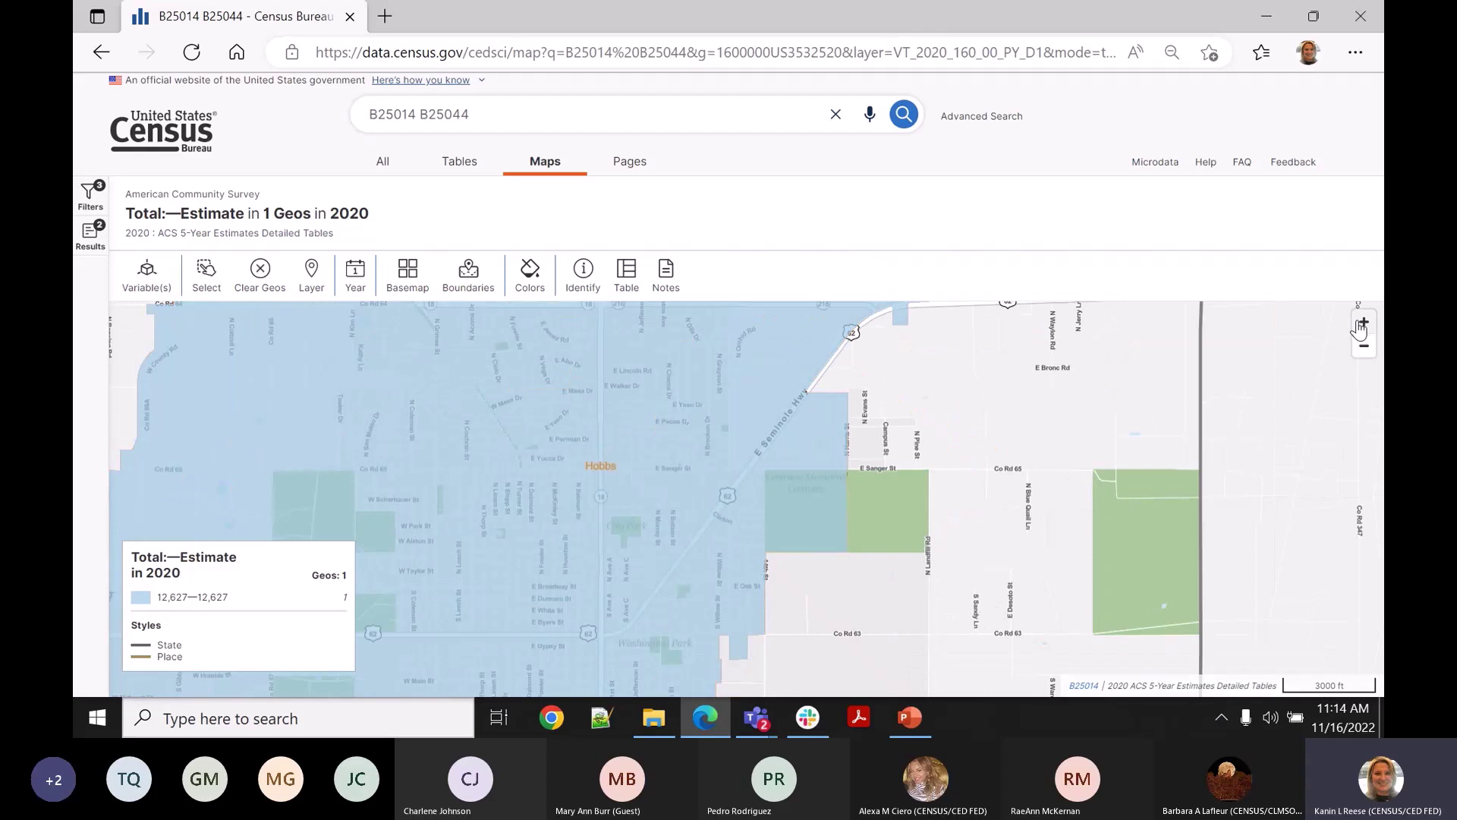
left_click_drag(657, 569, 783, 488)
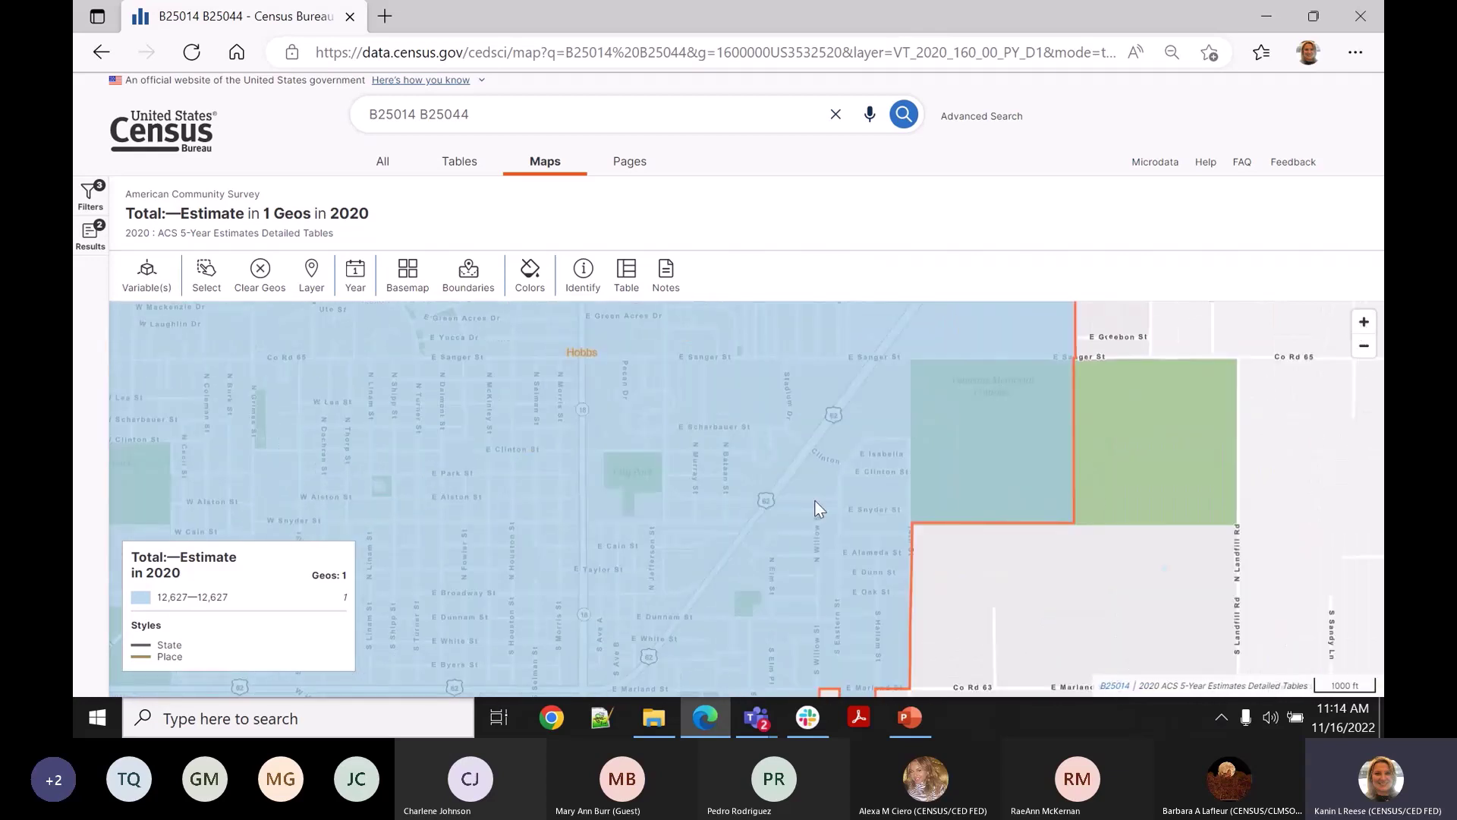
left_click(1364, 324)
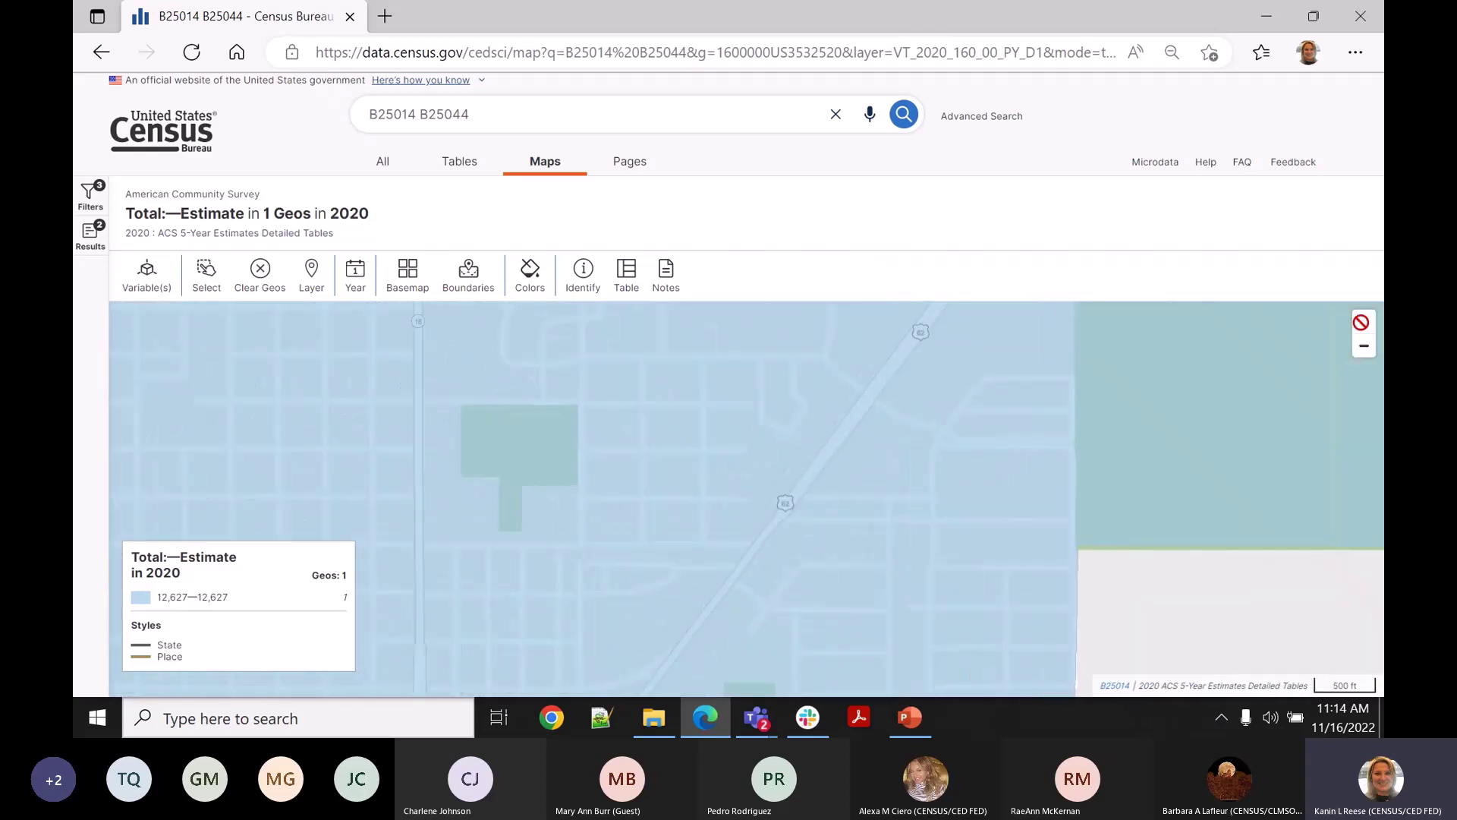
left_click_drag(976, 514, 749, 579)
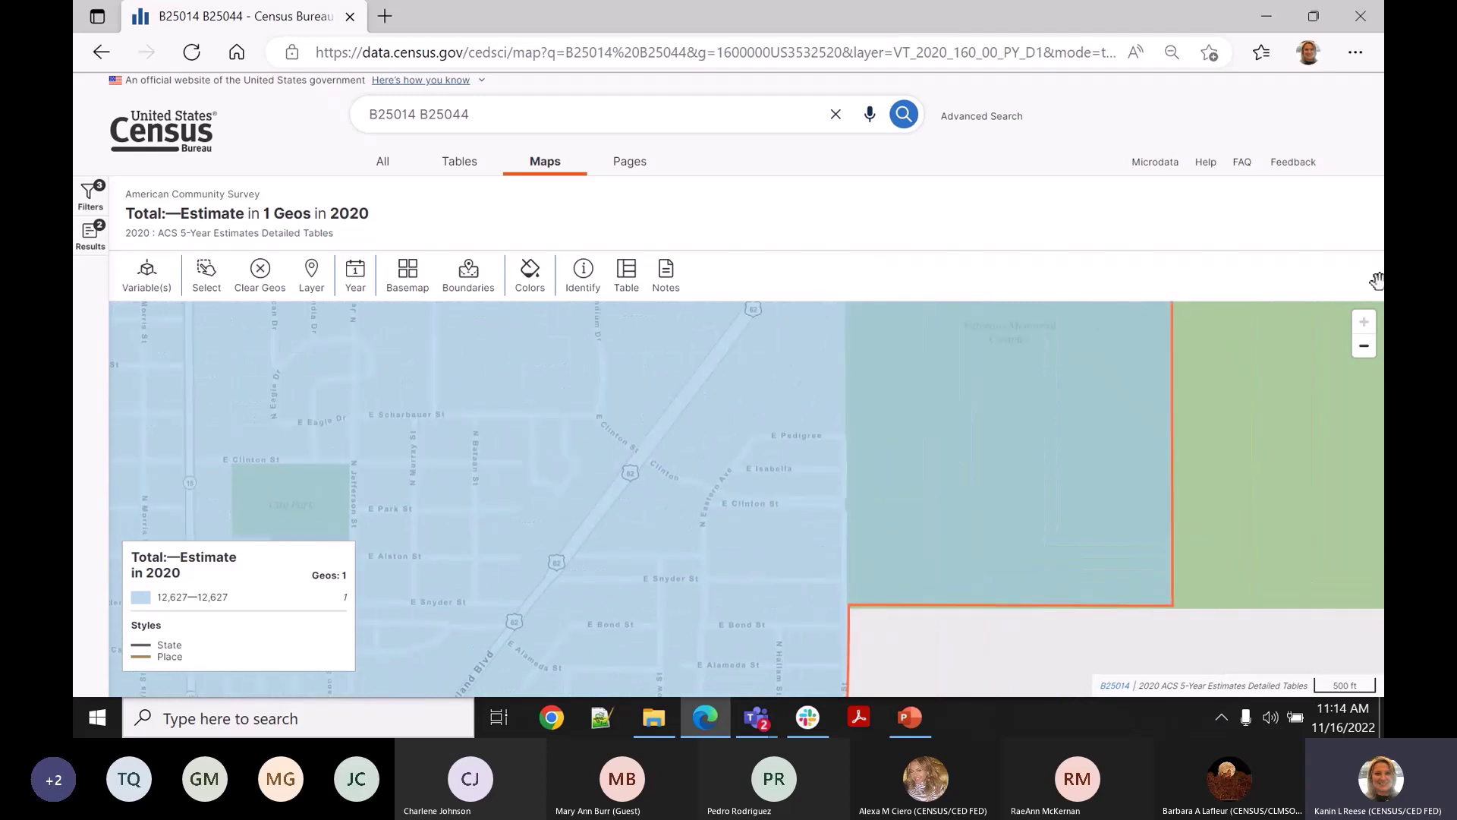
left_click_drag(925, 465, 1094, 522)
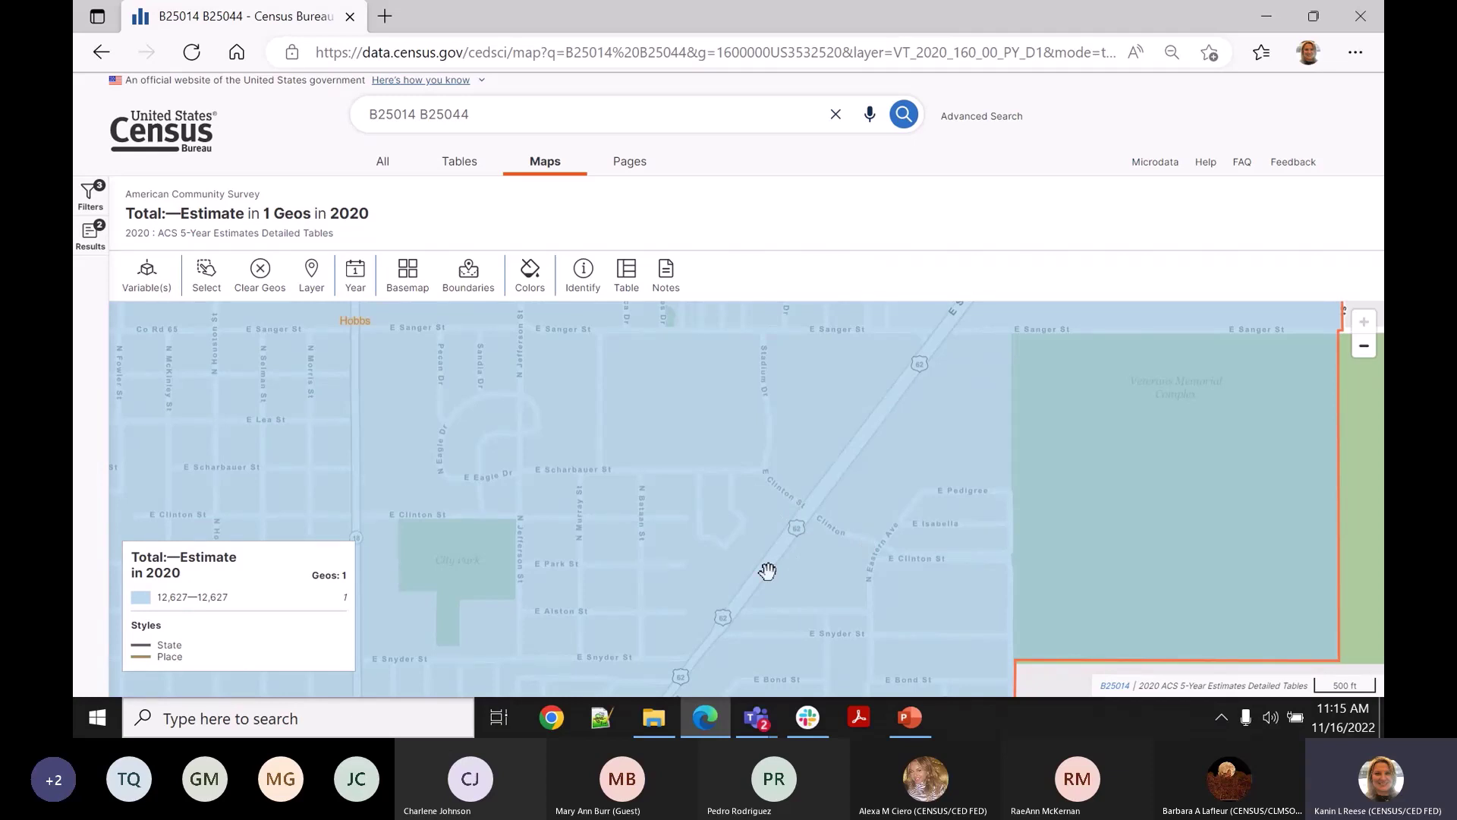
left_click_drag(605, 537, 1183, 557)
mouse_move(871, 520)
left_mouse_down()
mouse_move(1376, 607)
mouse_move(853, 335)
left_mouse_up()
left_click_drag(852, 384, 403, 377)
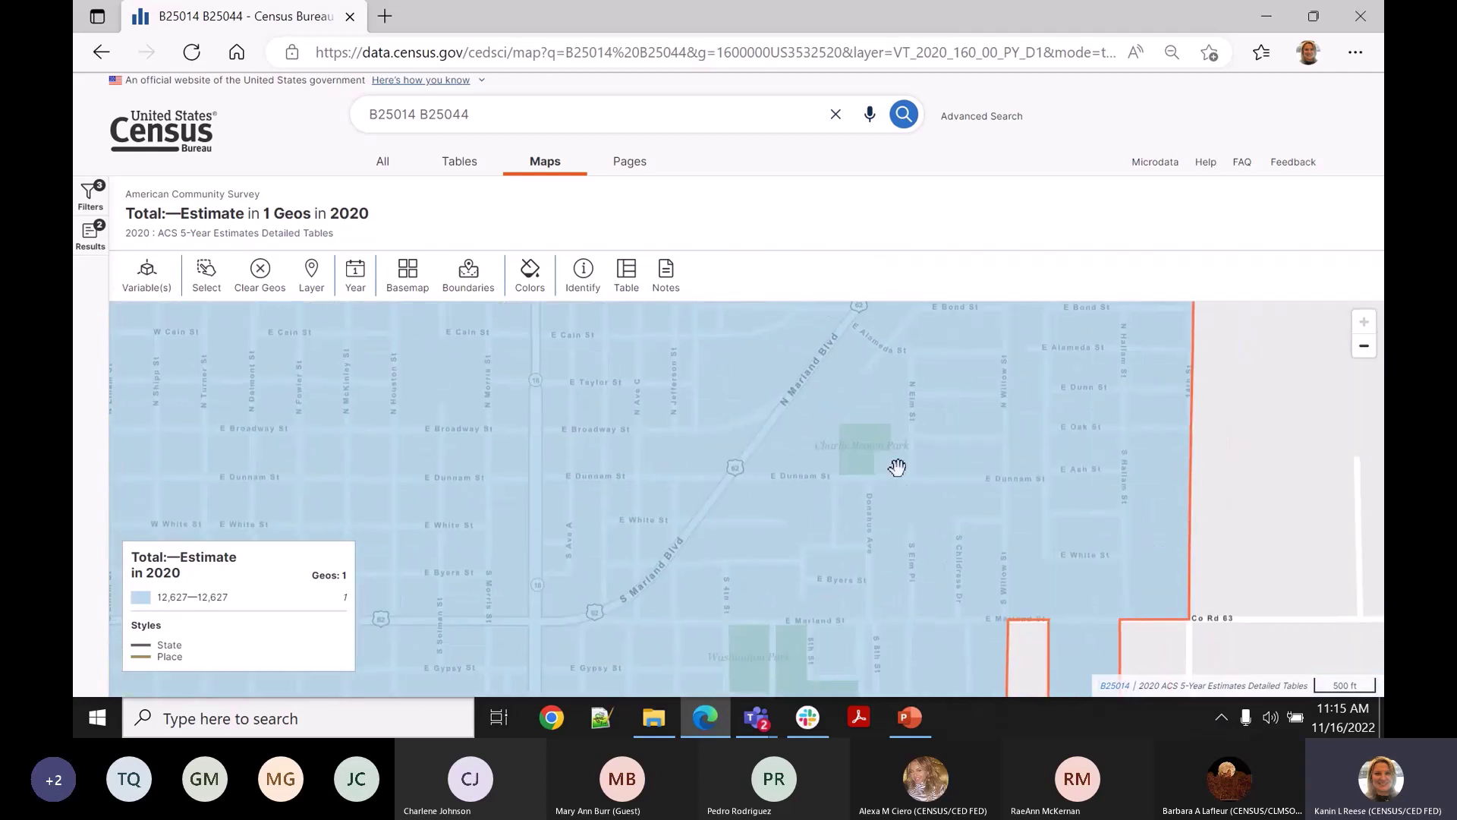
left_click_drag(897, 467, 721, 634)
left_click_drag(888, 520, 852, 585)
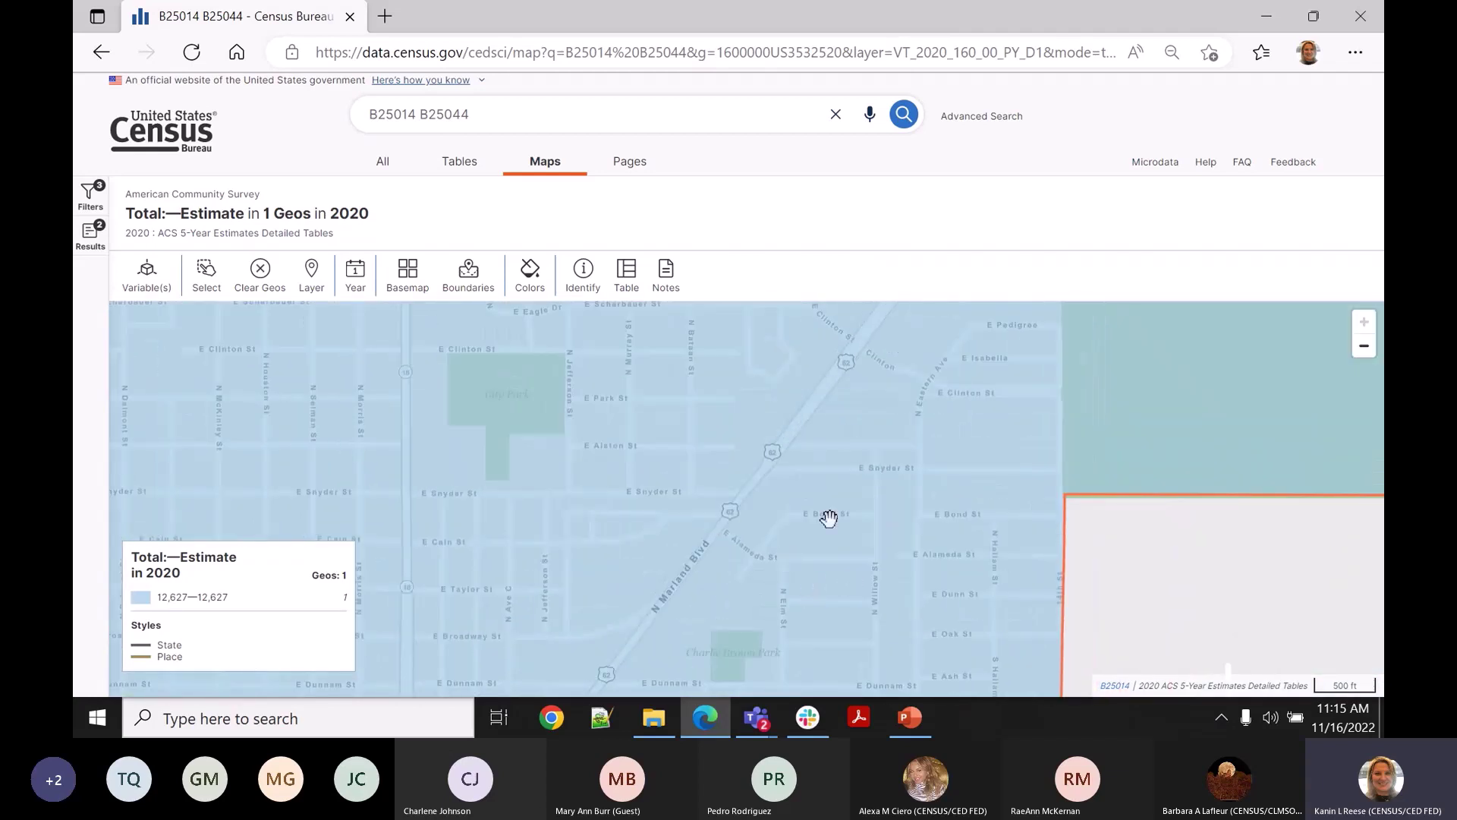
left_click_drag(828, 518, 722, 676)
left_click_drag(757, 563, 726, 598)
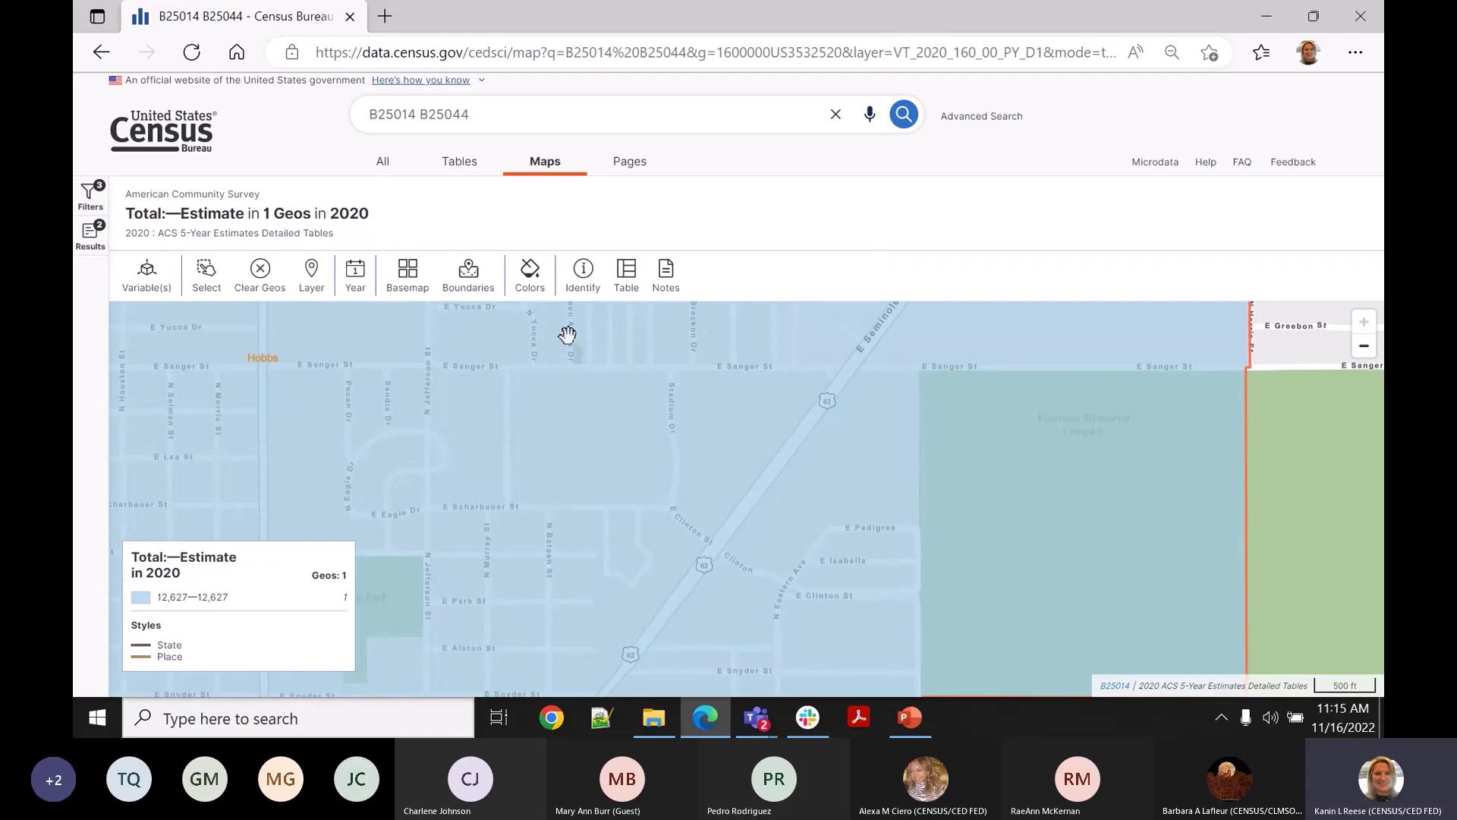
Turn on the boundary lines and labels for Census Tract and Census Block Group on the map.
left_click(468, 277)
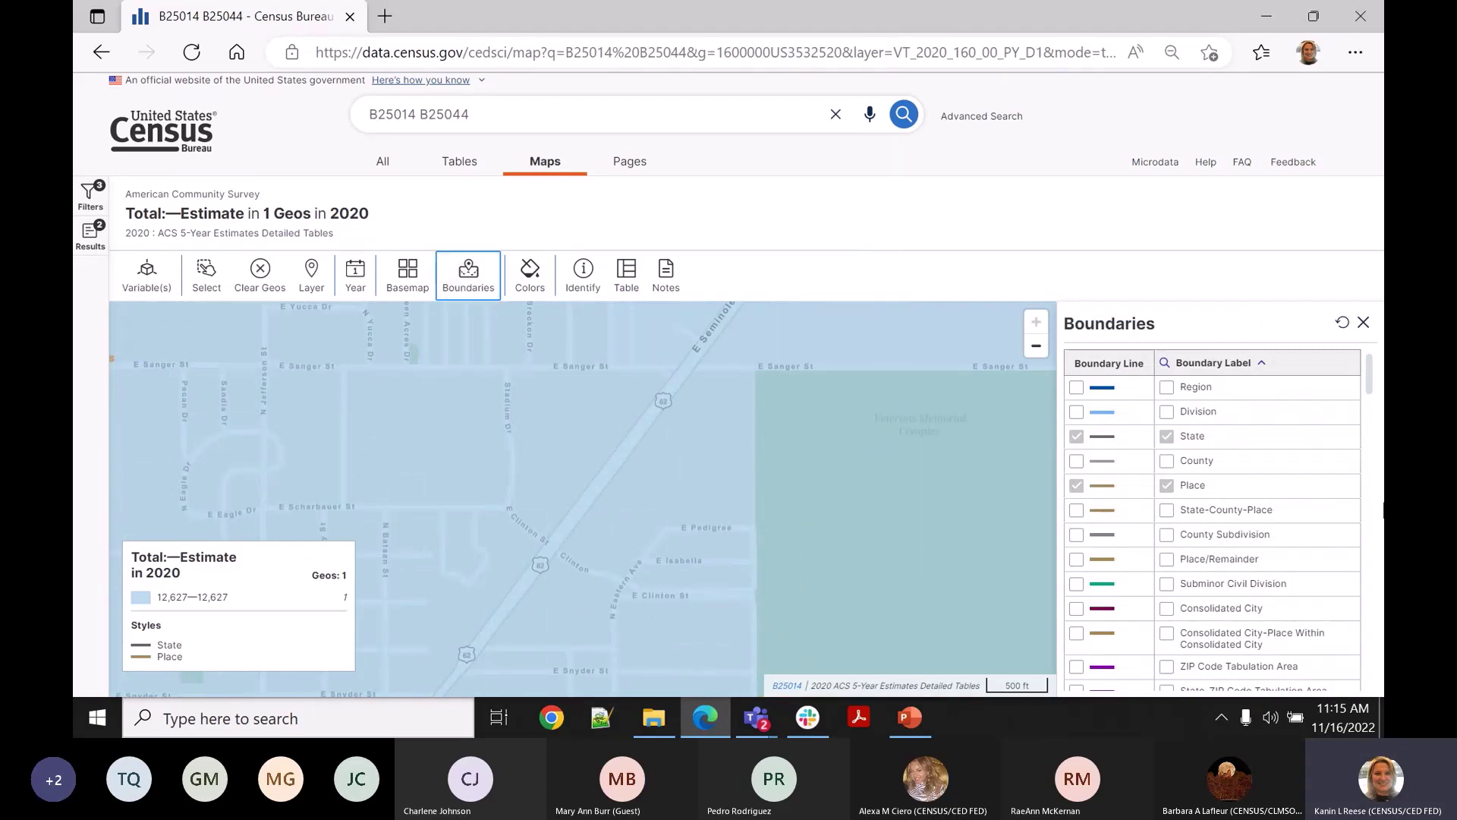
mouse_move(1370, 381)
left_mouse_down()
mouse_move(1350, 598)
mouse_move(1351, 363)
left_mouse_up()
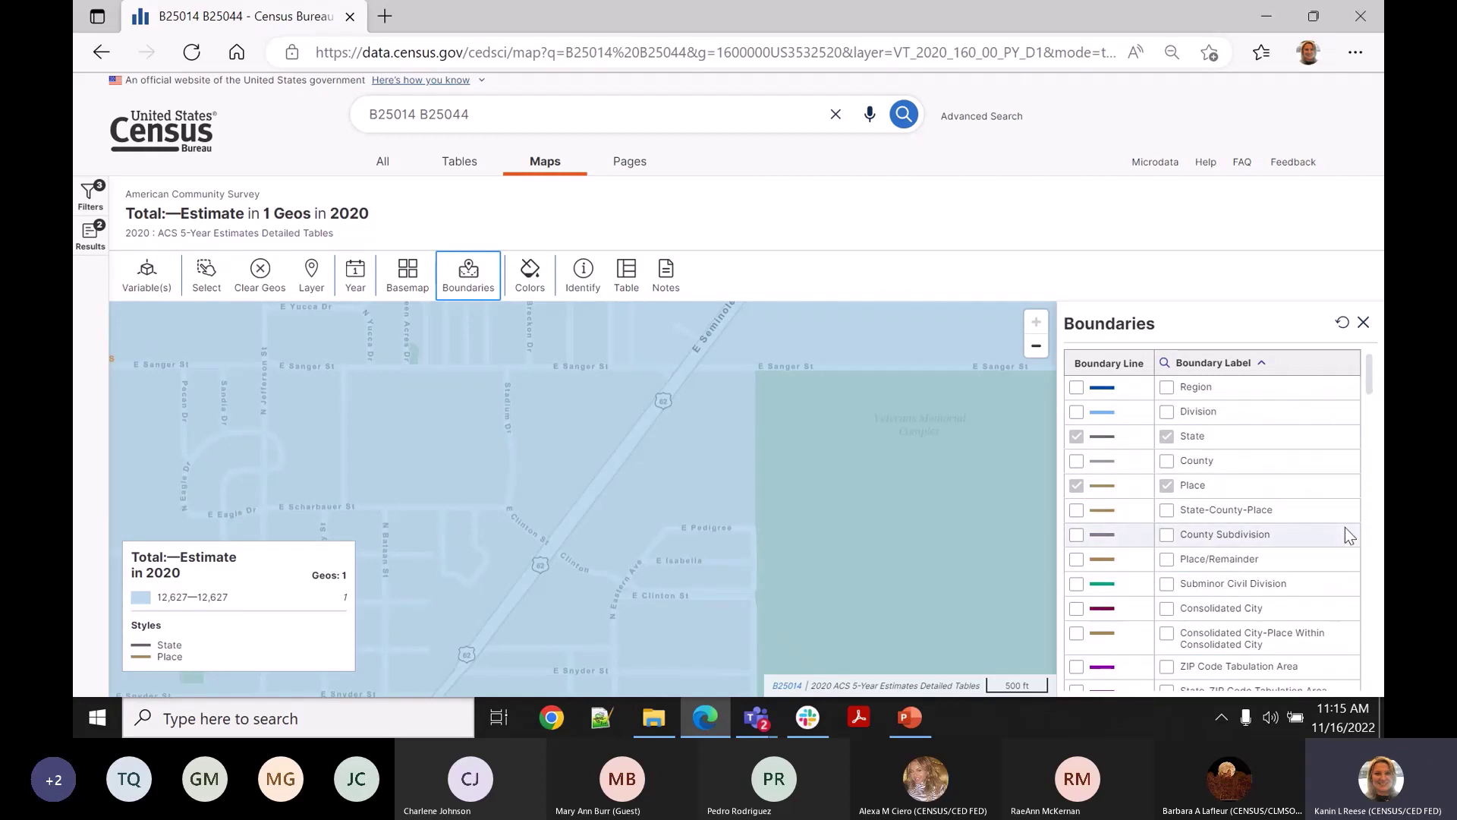
scroll(1349, 539, "down", 3)
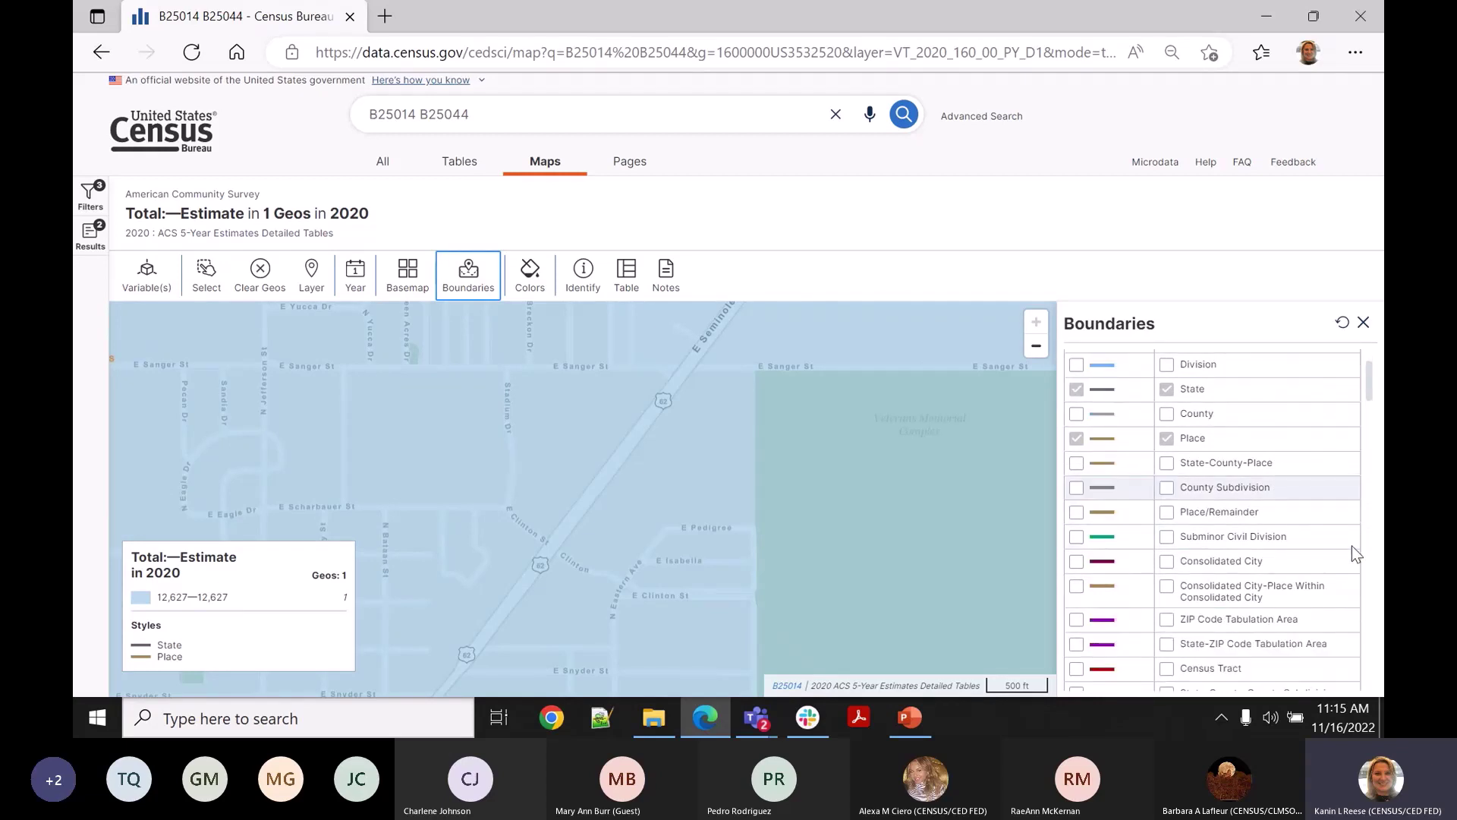
left_click(1076, 563)
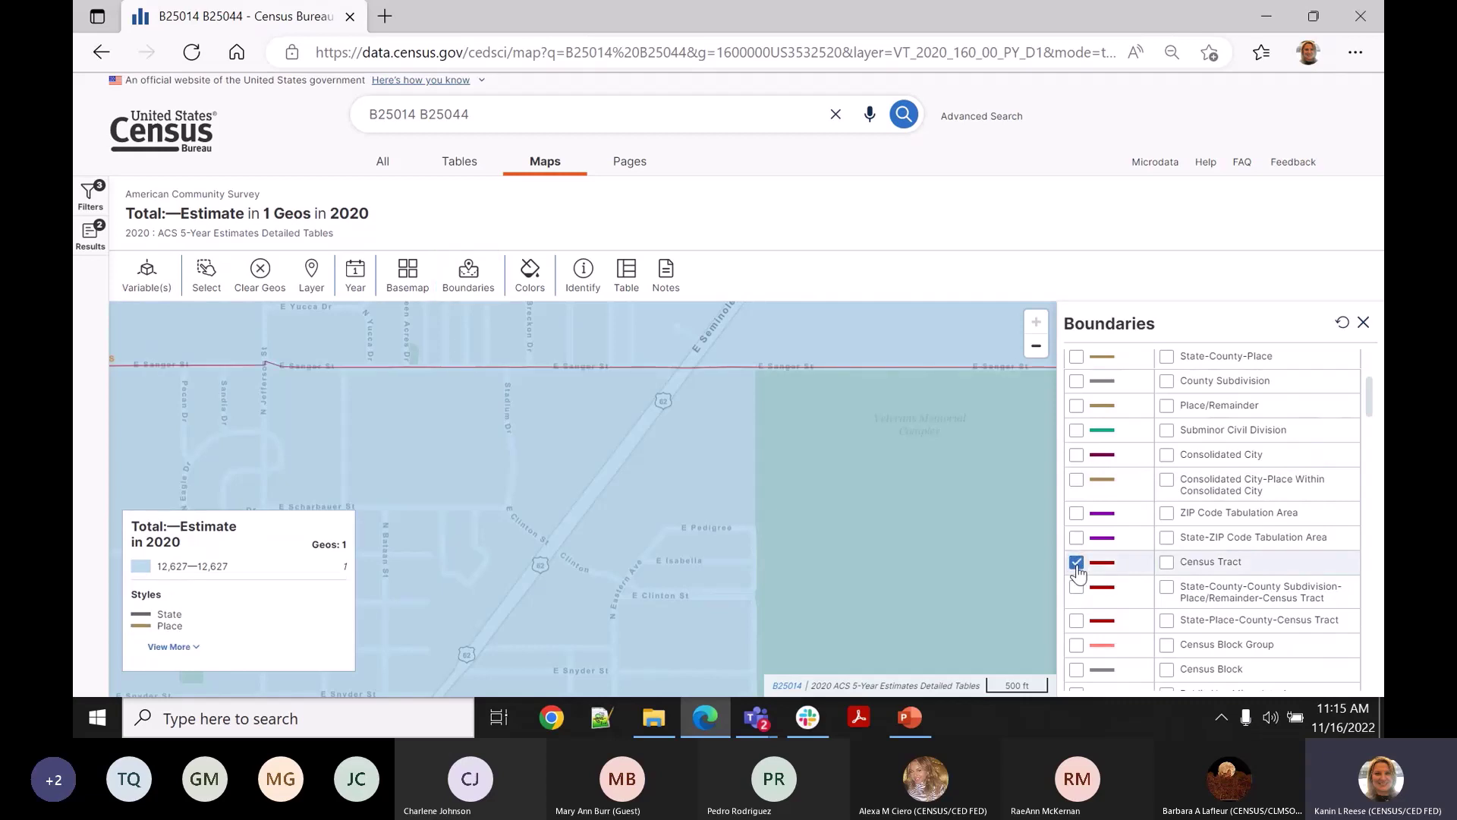
left_click(1166, 563)
scroll(1326, 553, "down", 3)
left_click(1078, 543)
left_click(1168, 543)
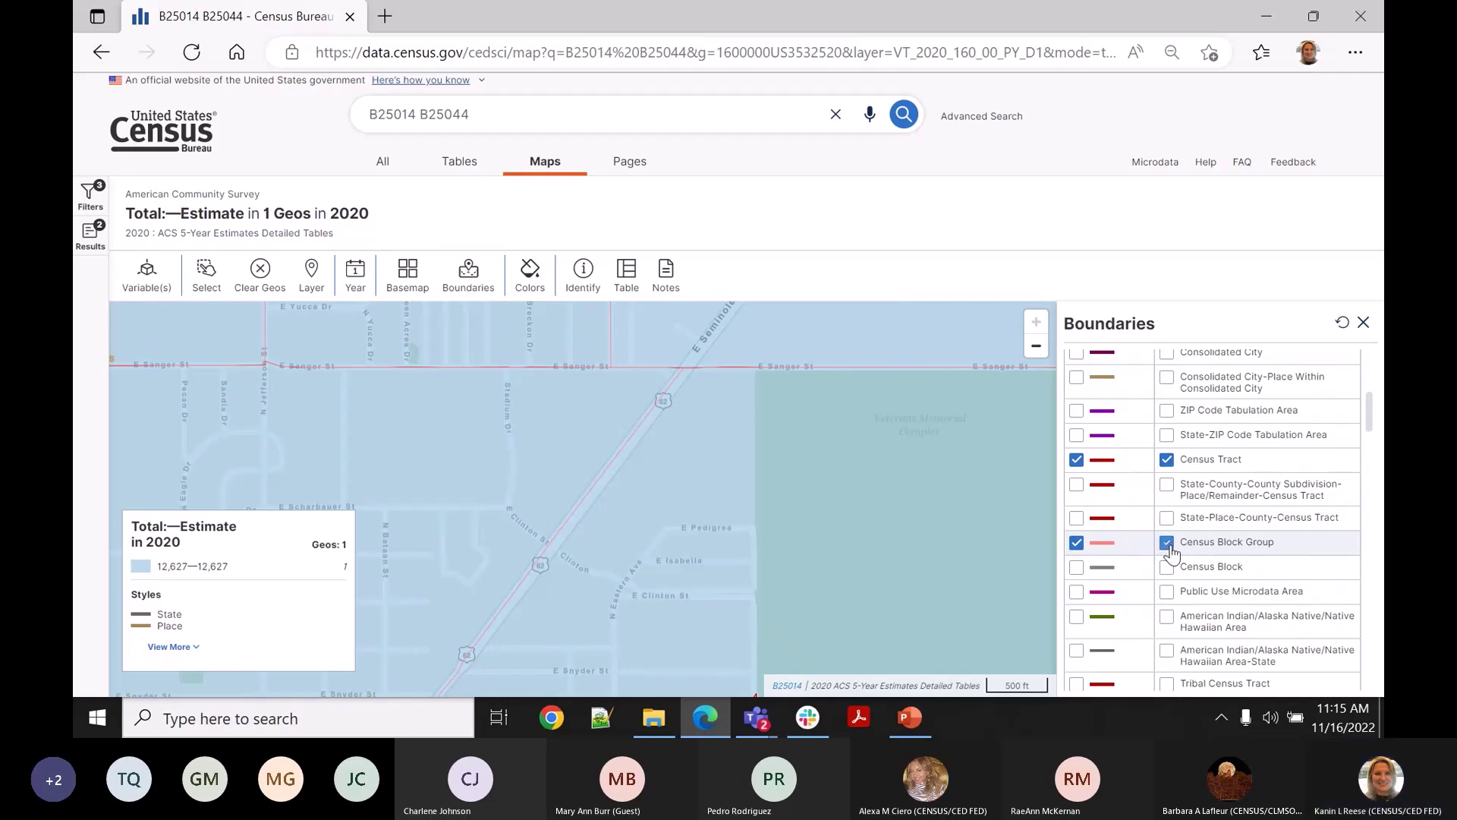
left_click(1363, 322)
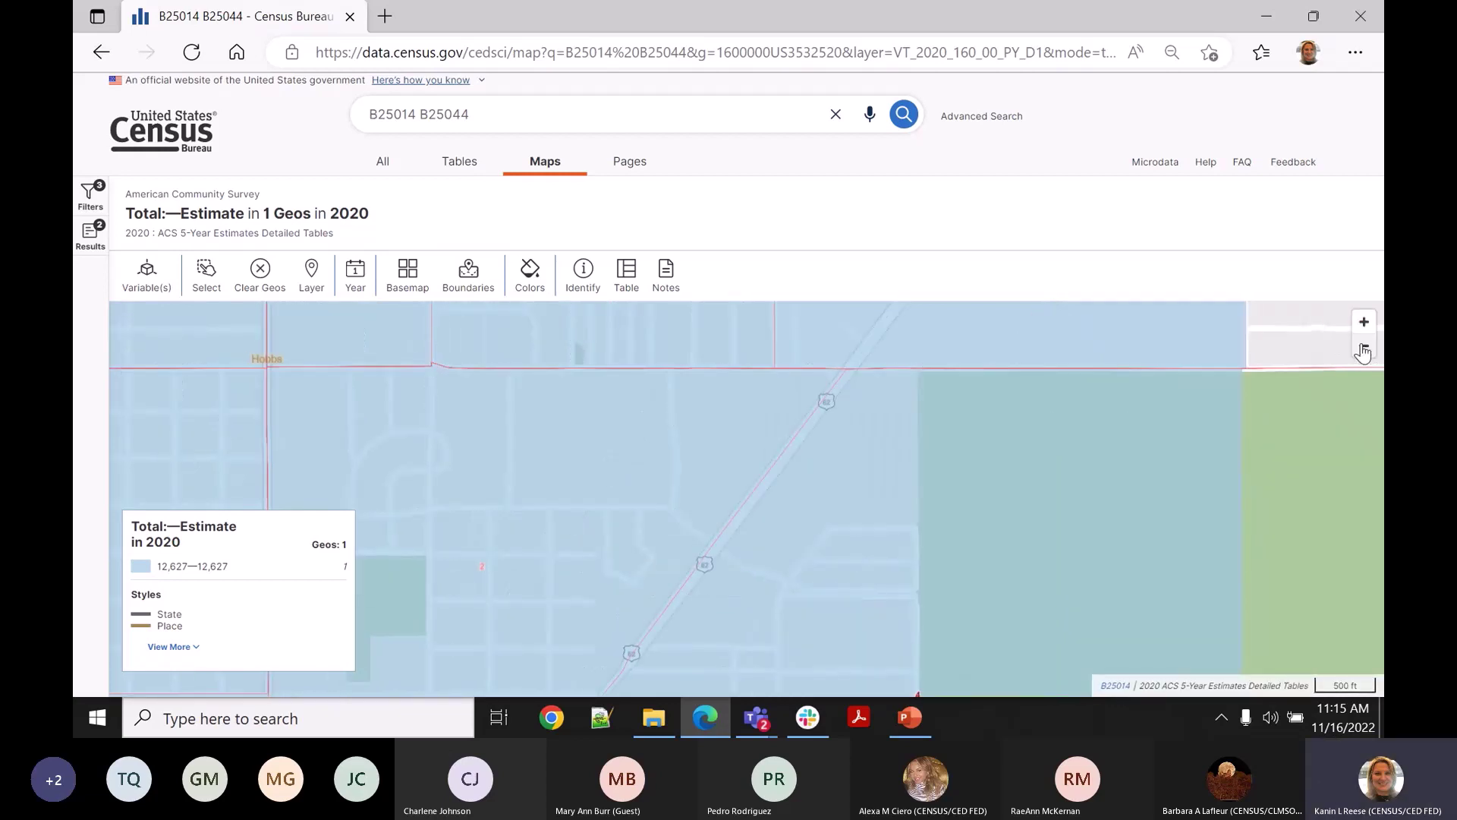
Examine the tract and block group boundaries across Hobbs, and focus on the area west of the large green complex south of E Sanger St.
left_click(1363, 346)
left_click(1363, 346)
left_click(1363, 346)
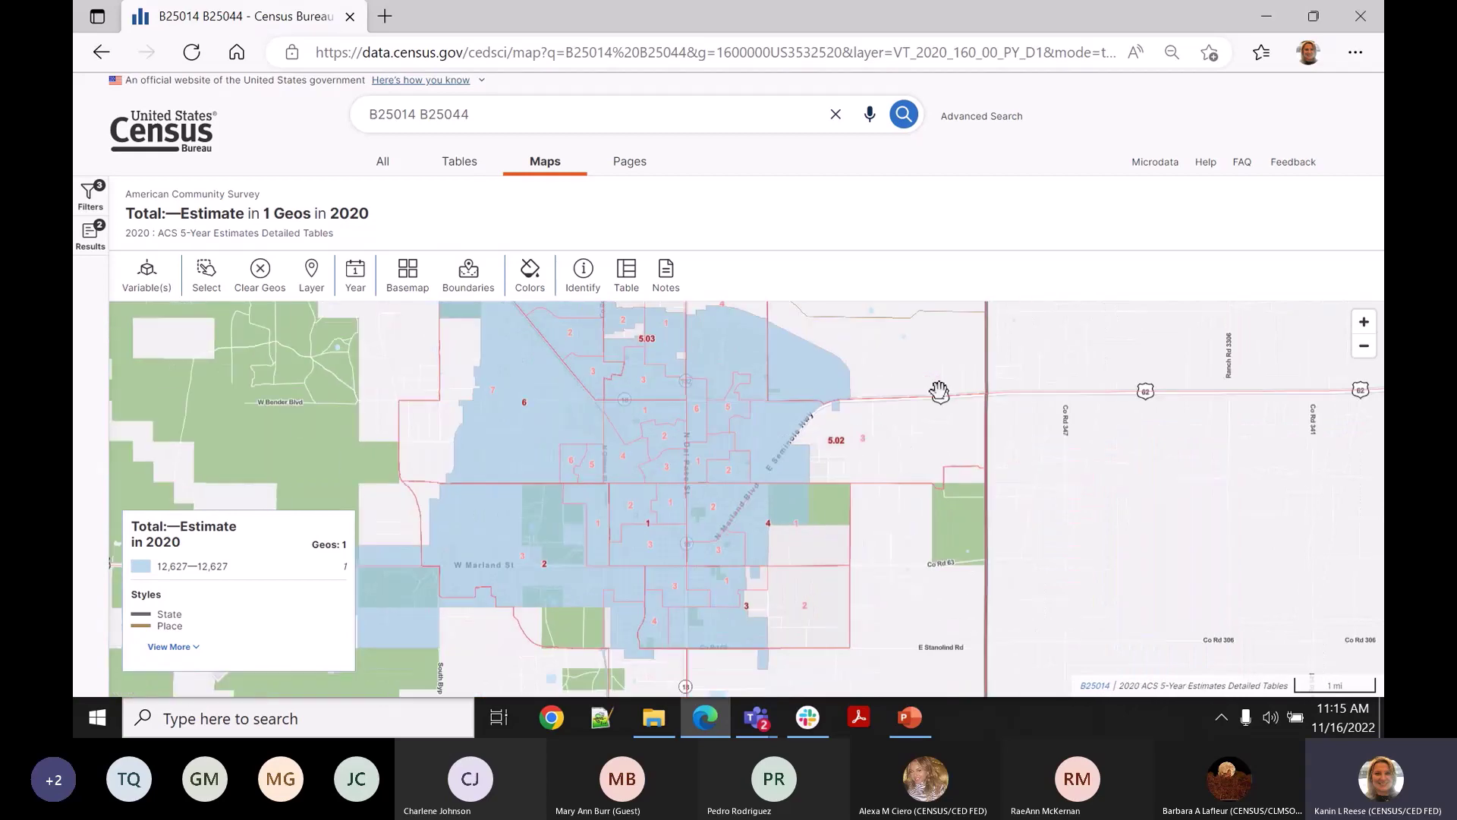
left_click_drag(861, 444, 963, 499)
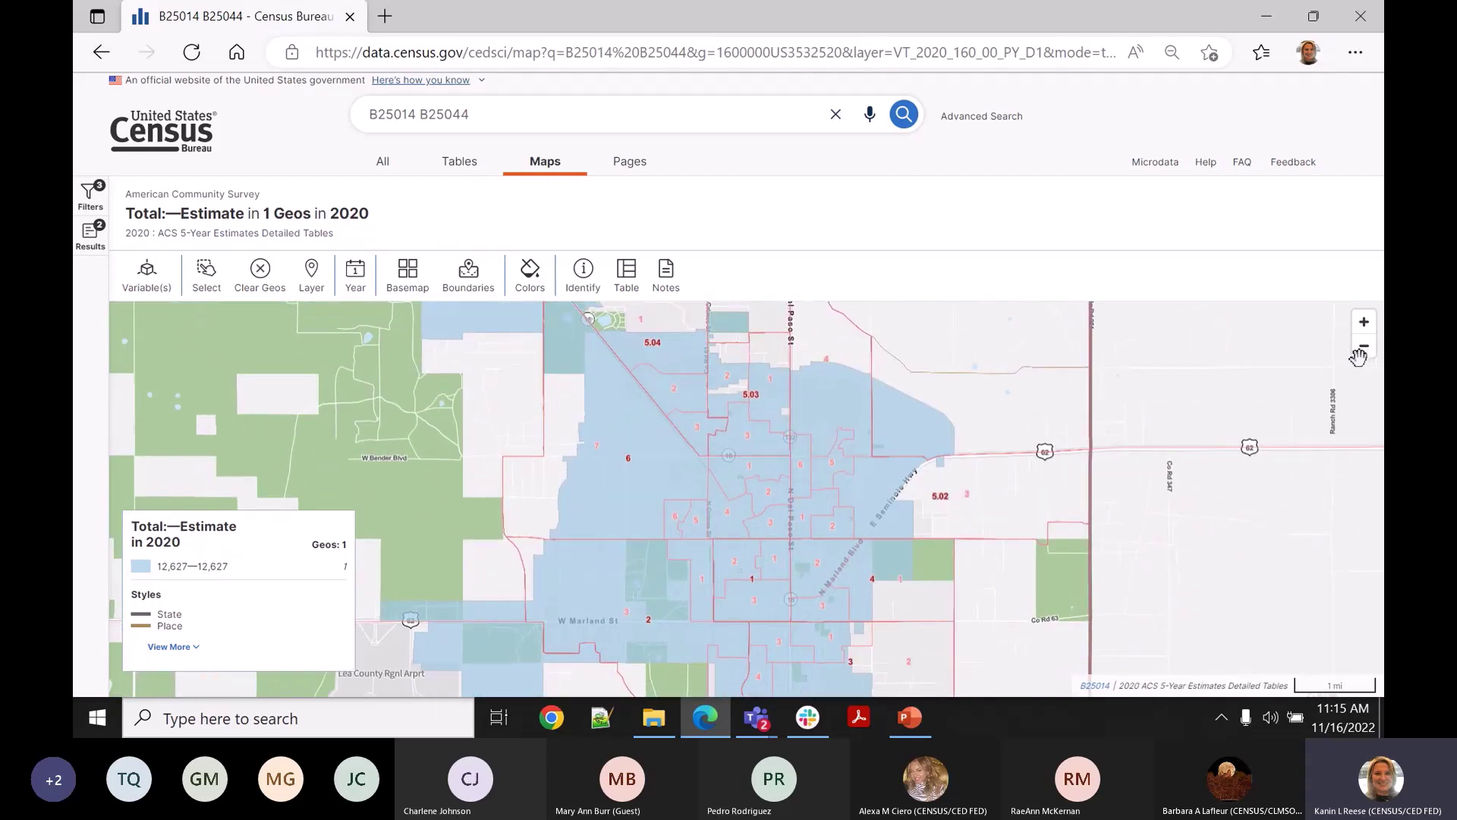
left_click(1364, 325)
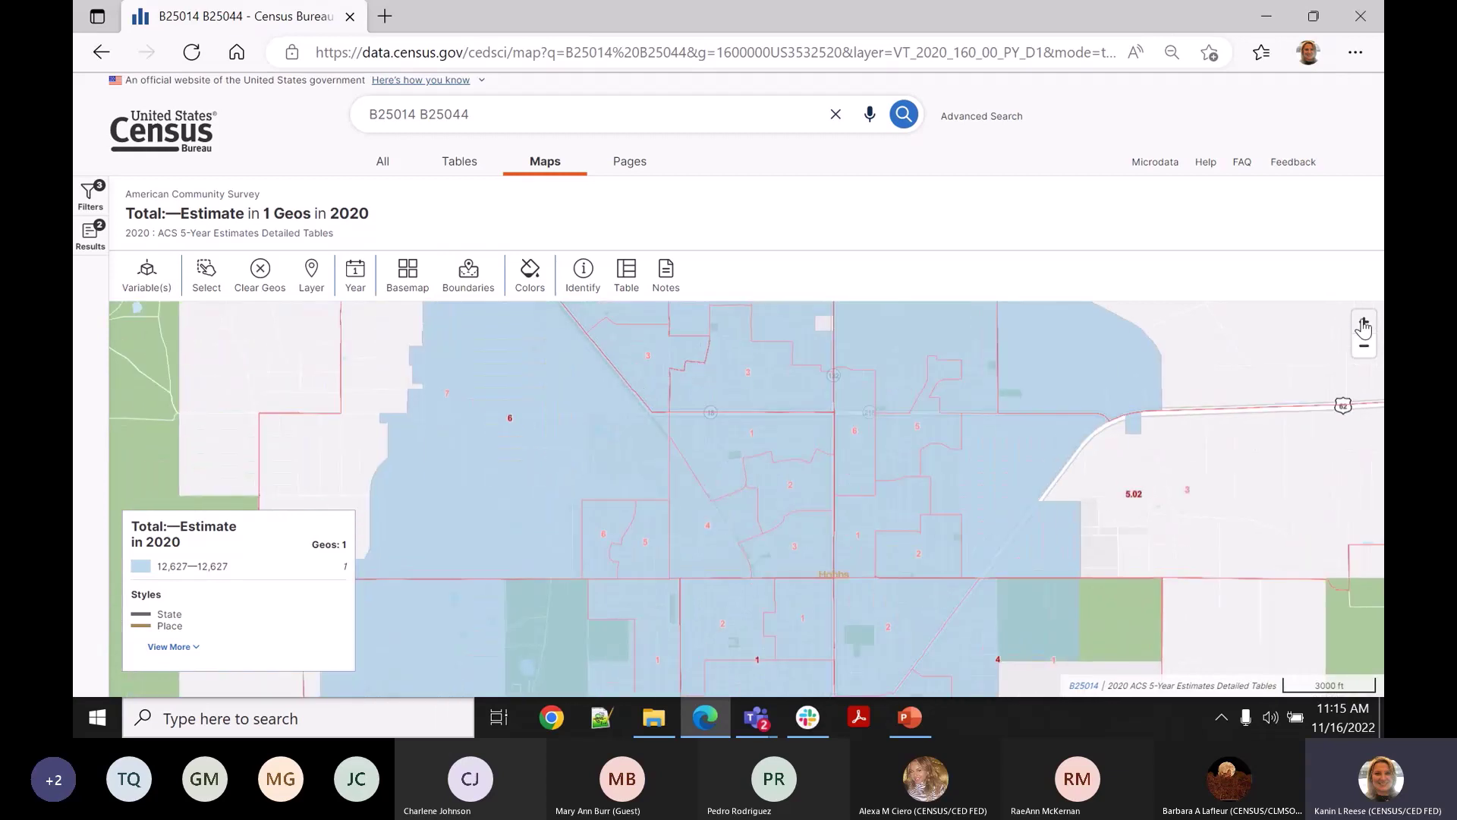
left_click(1364, 326)
left_click_drag(1160, 543, 784, 338)
left_click_drag(820, 529, 931, 517)
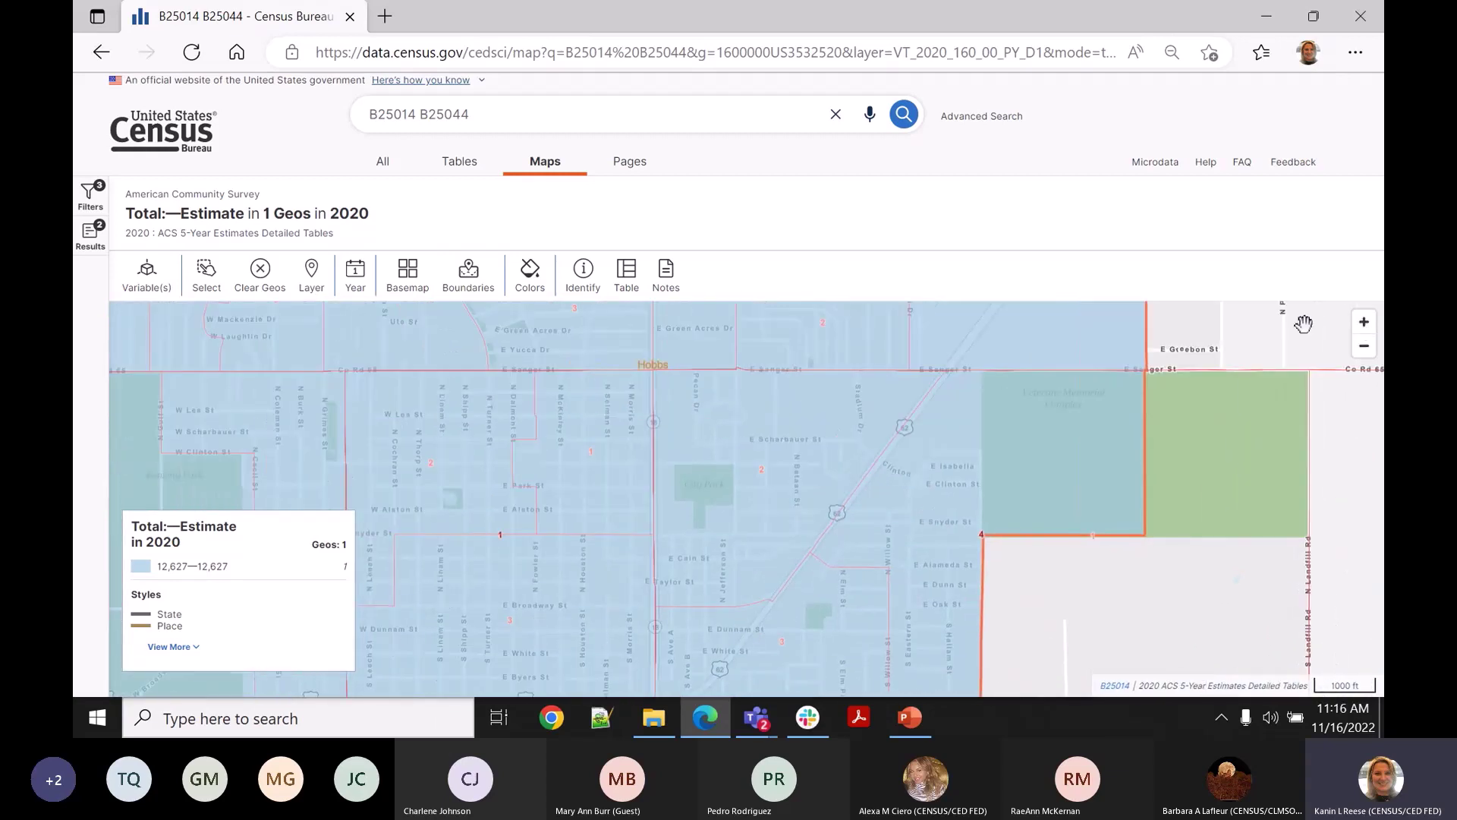
left_click(1364, 324)
left_click_drag(1112, 486, 966, 576)
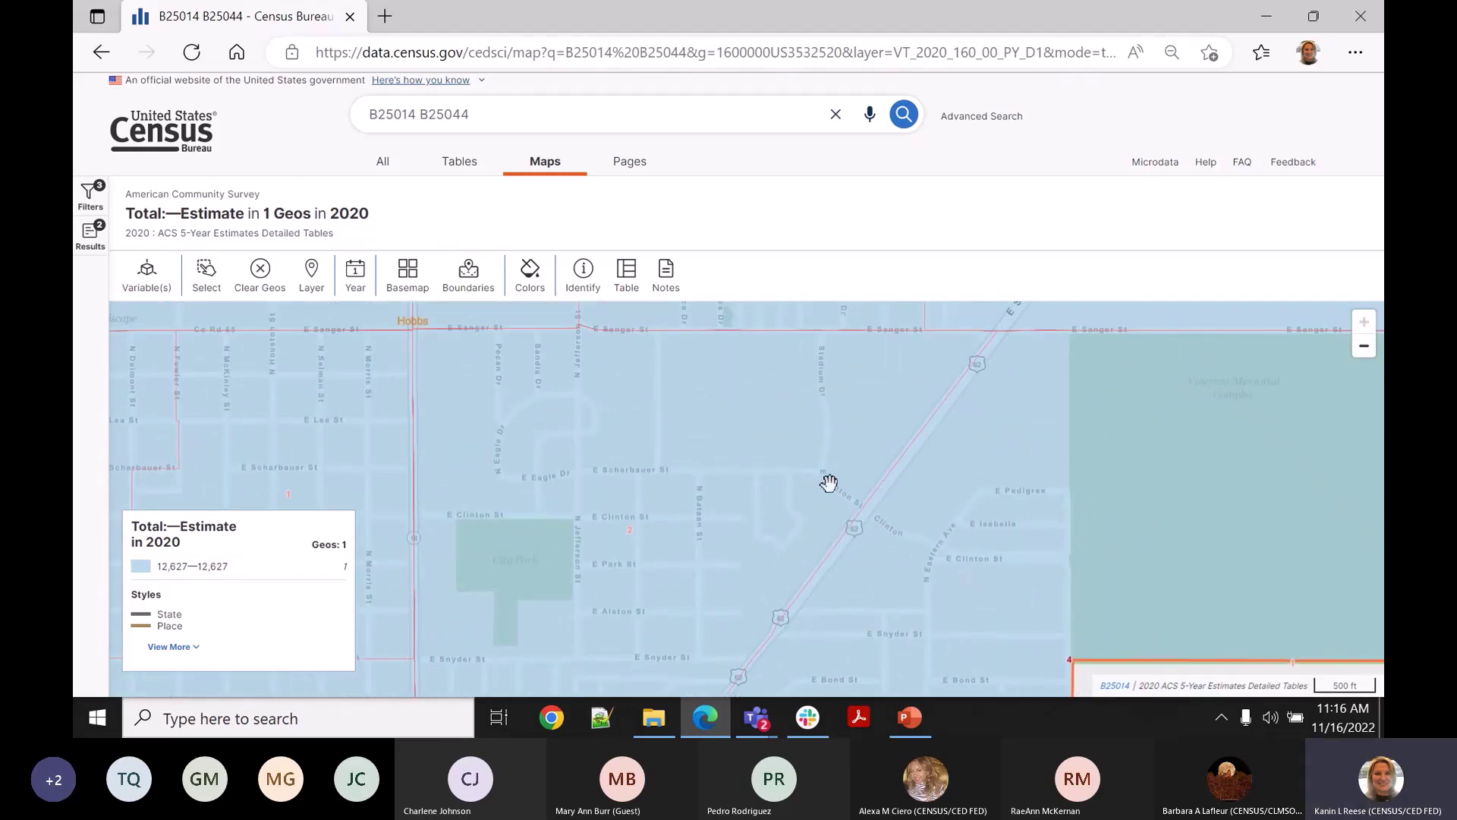
Identify the block group, census tract and place at the point near E Clinton St, just west of Highway 62.
left_click(828, 486)
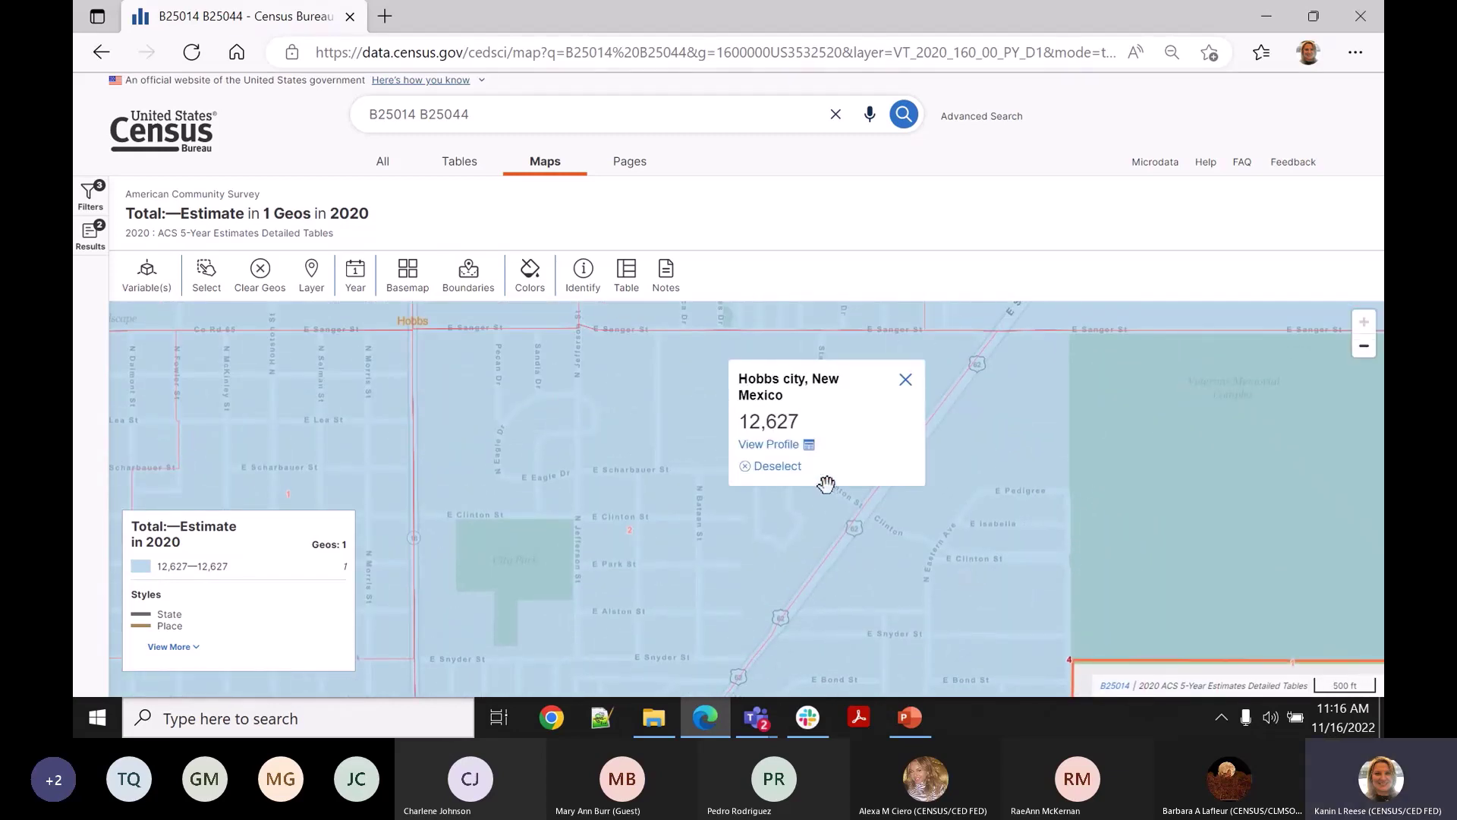
left_click(581, 274)
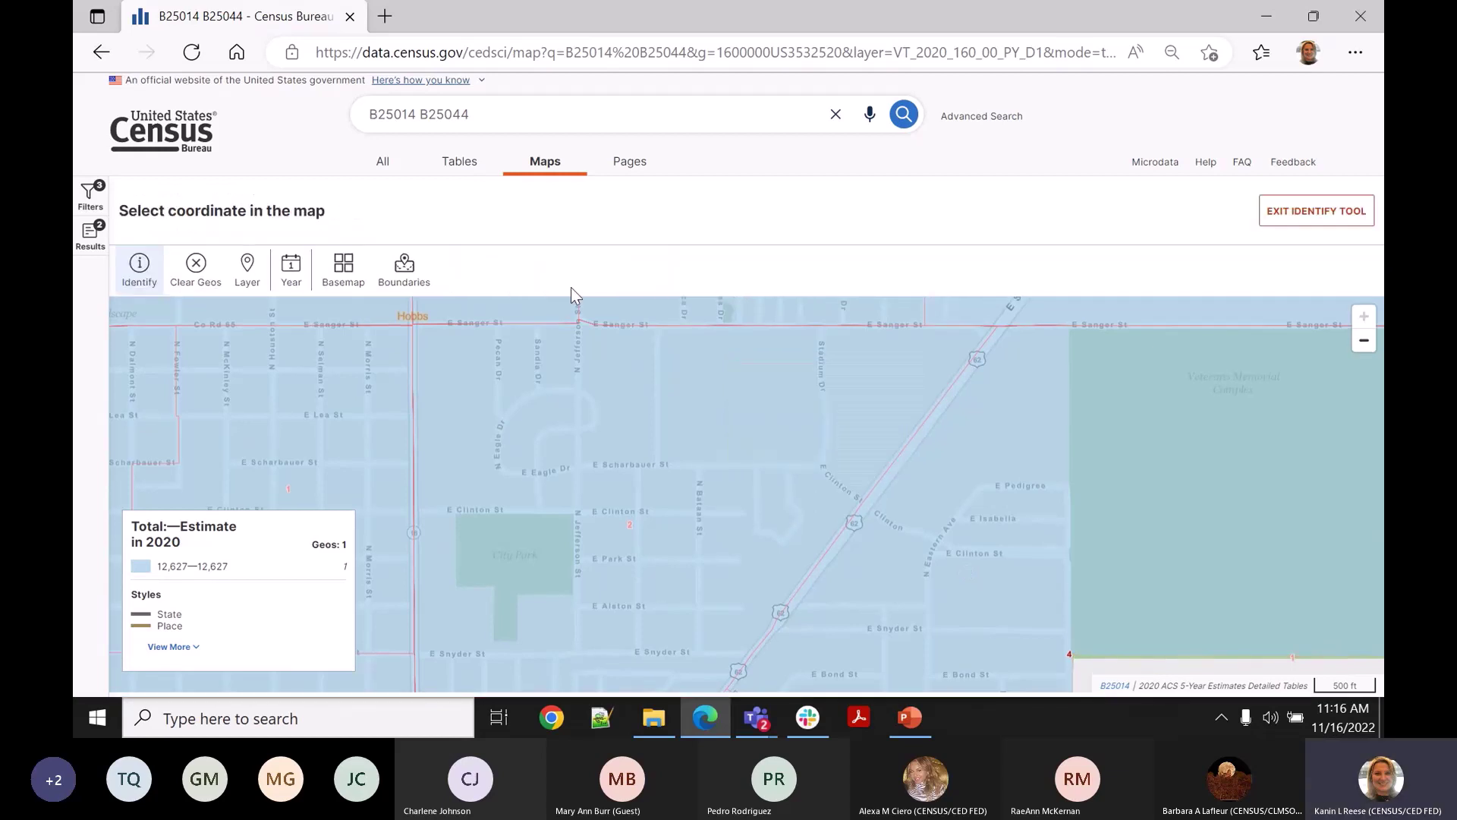
left_click(817, 477)
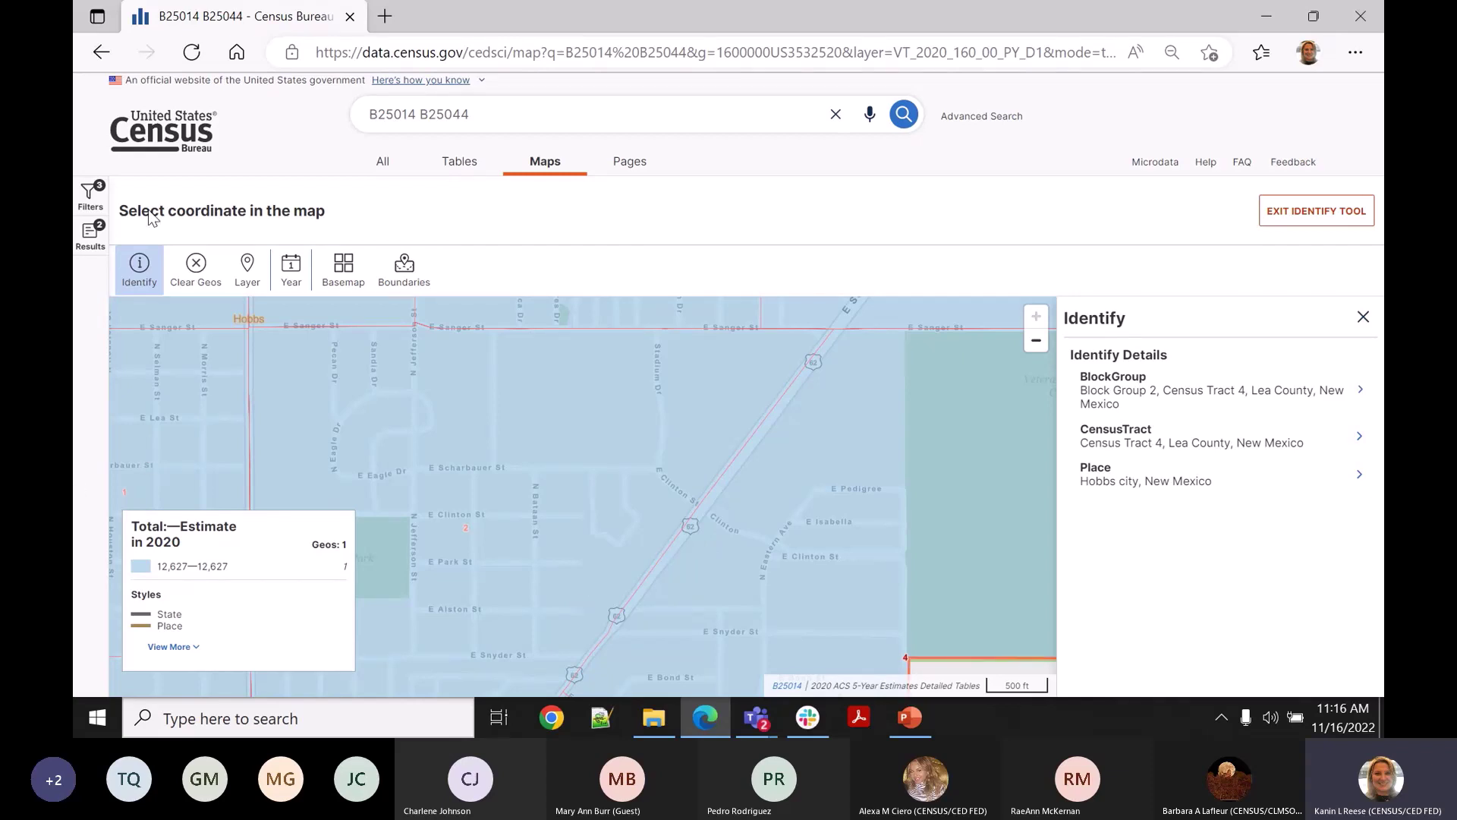
Add a geography filter for Block Group 2, Census Tract 4, Lea County, New Mexico.
left_click(90, 199)
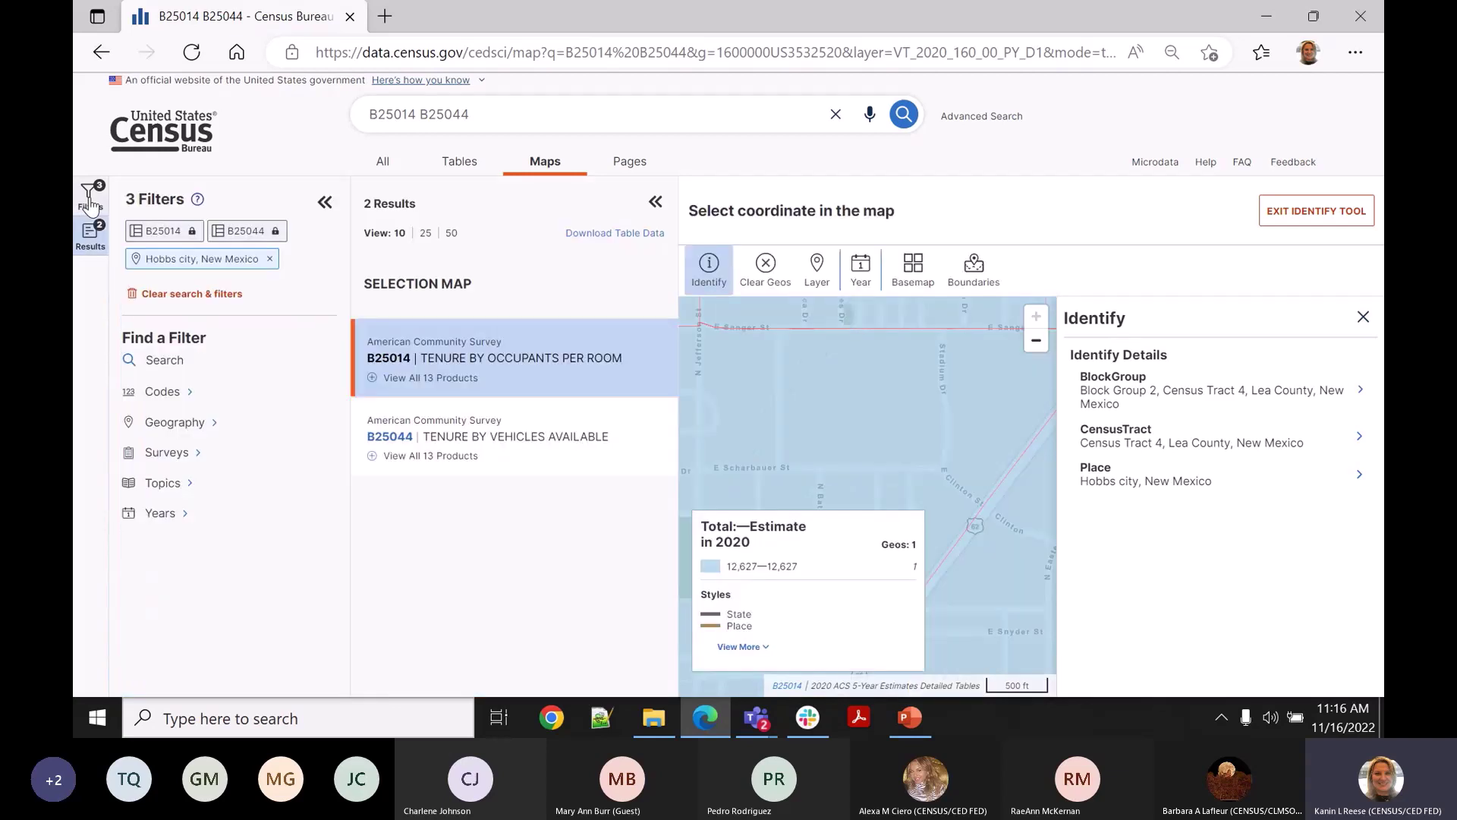
left_click(175, 425)
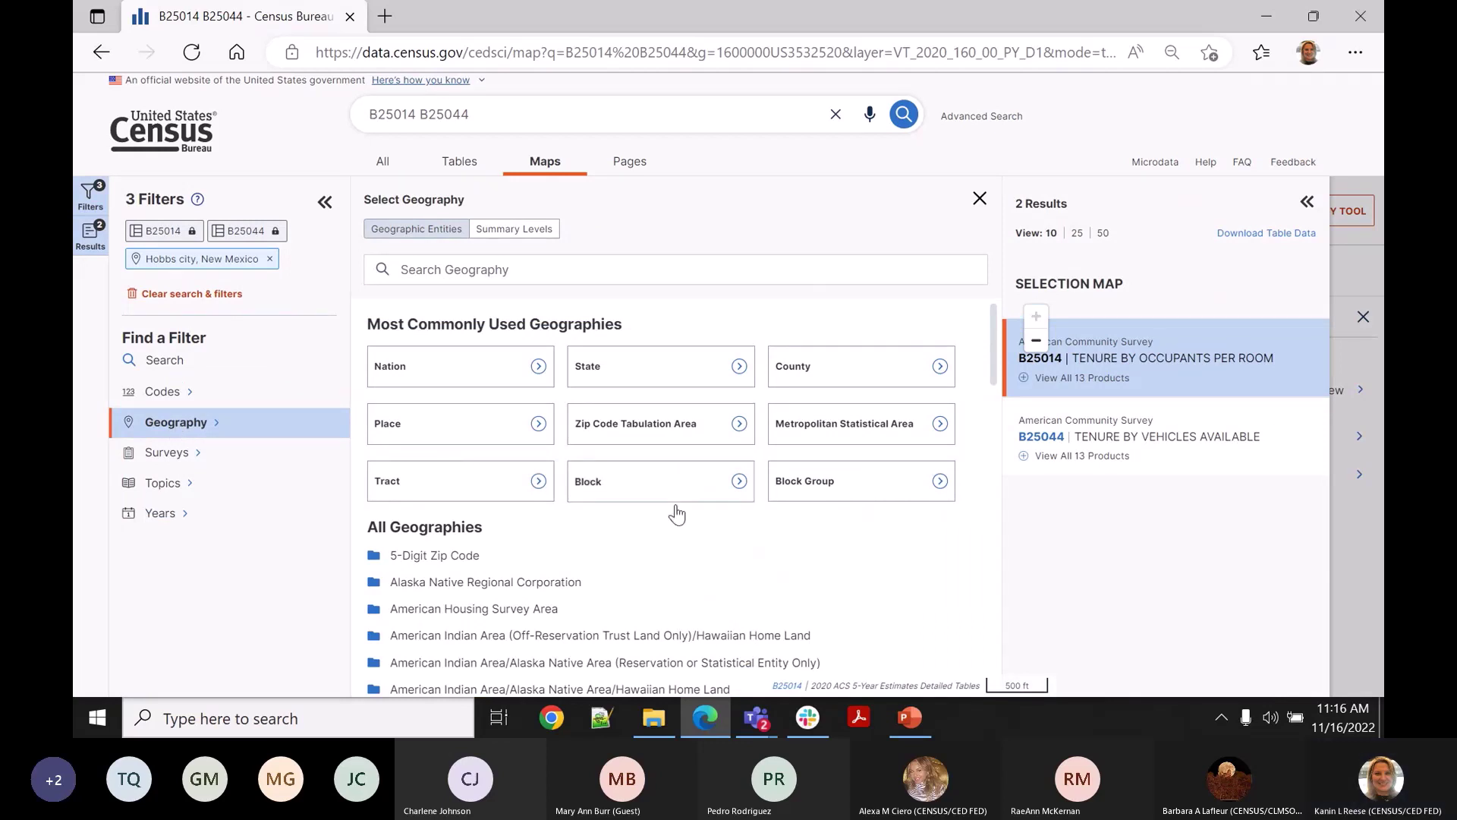
left_click(863, 497)
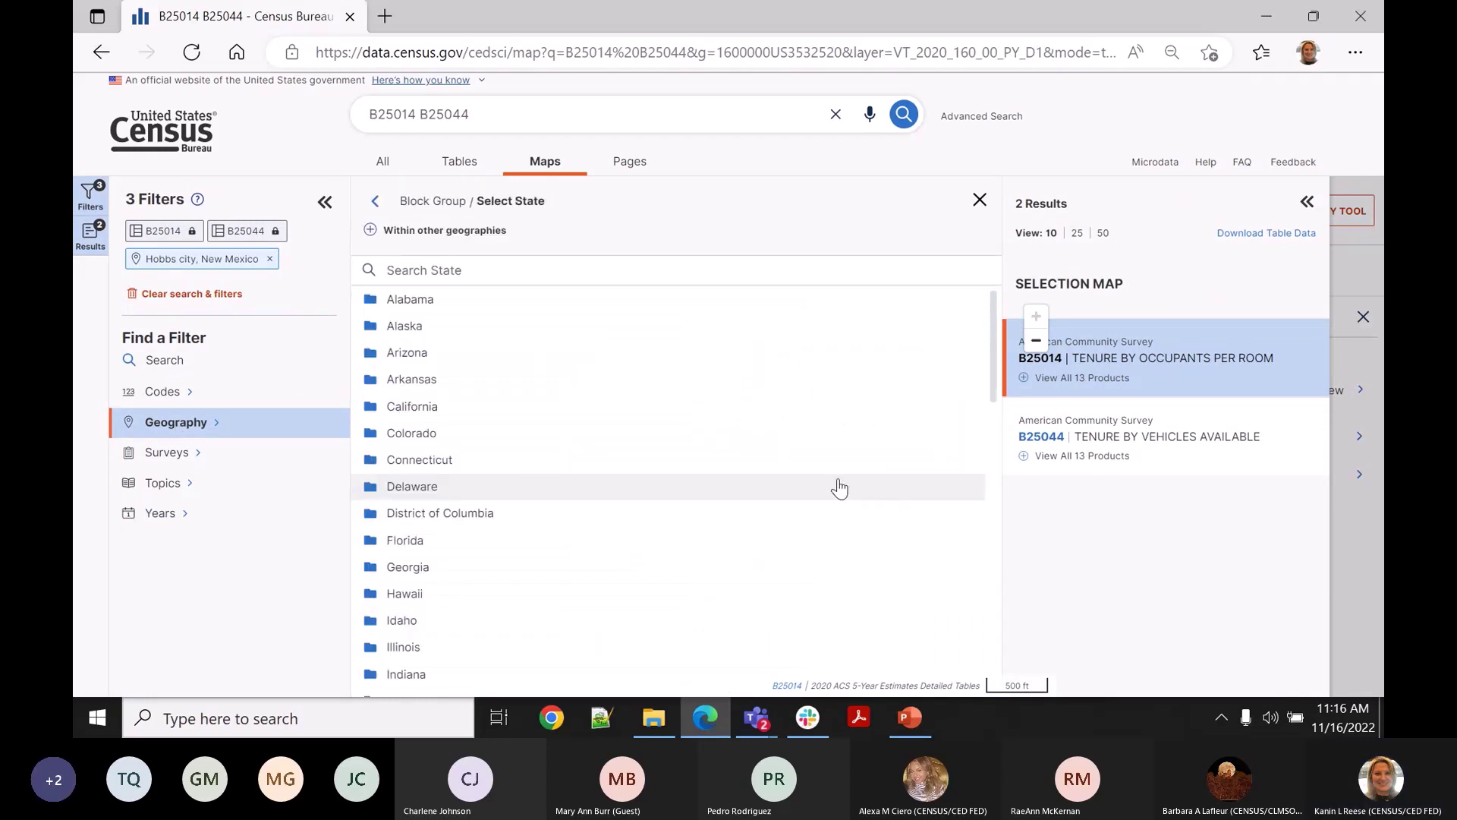
scroll(478, 508, "down", 3)
scroll(478, 513, "down", 5)
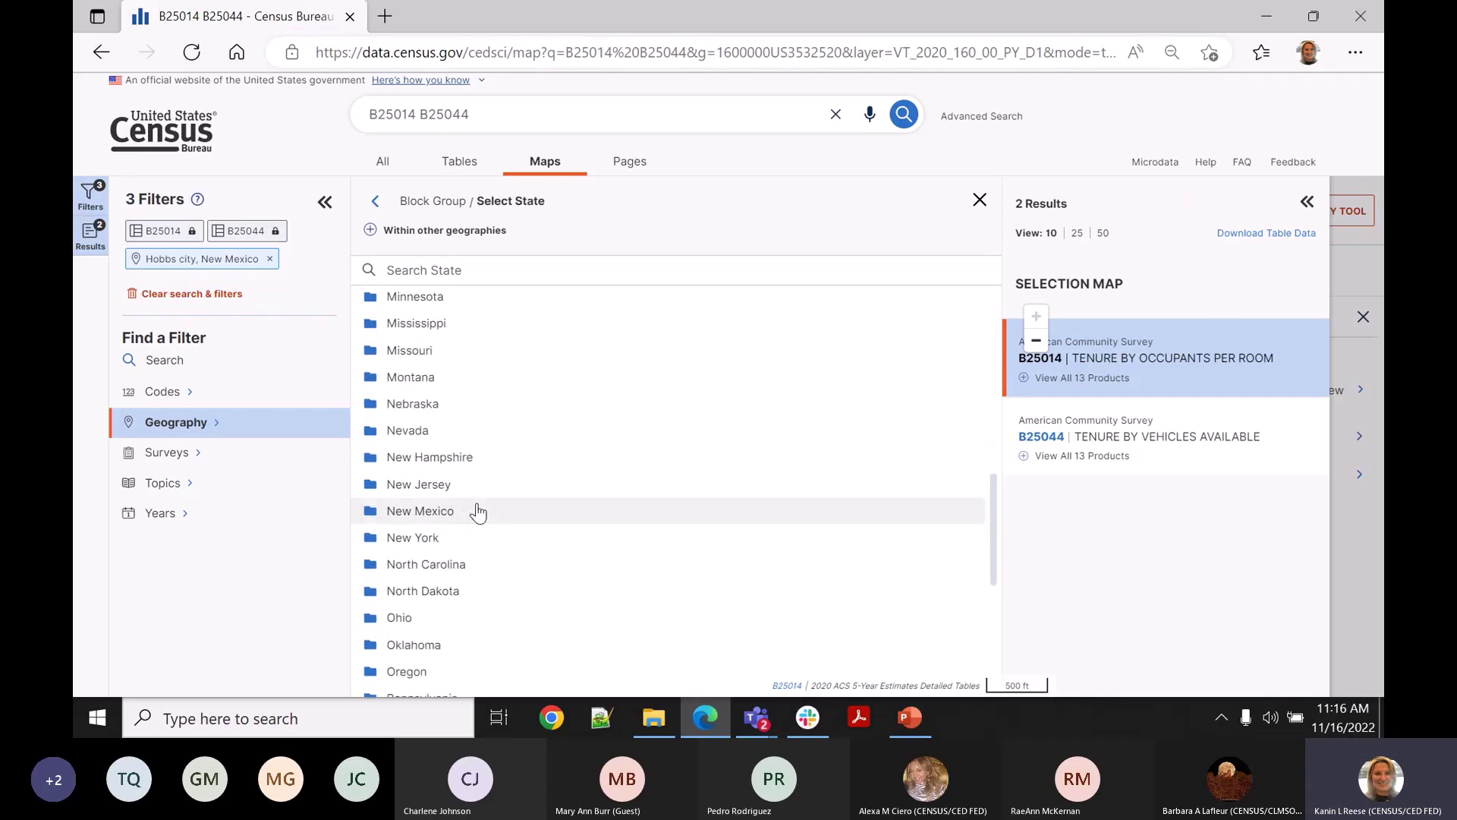
left_click(422, 519)
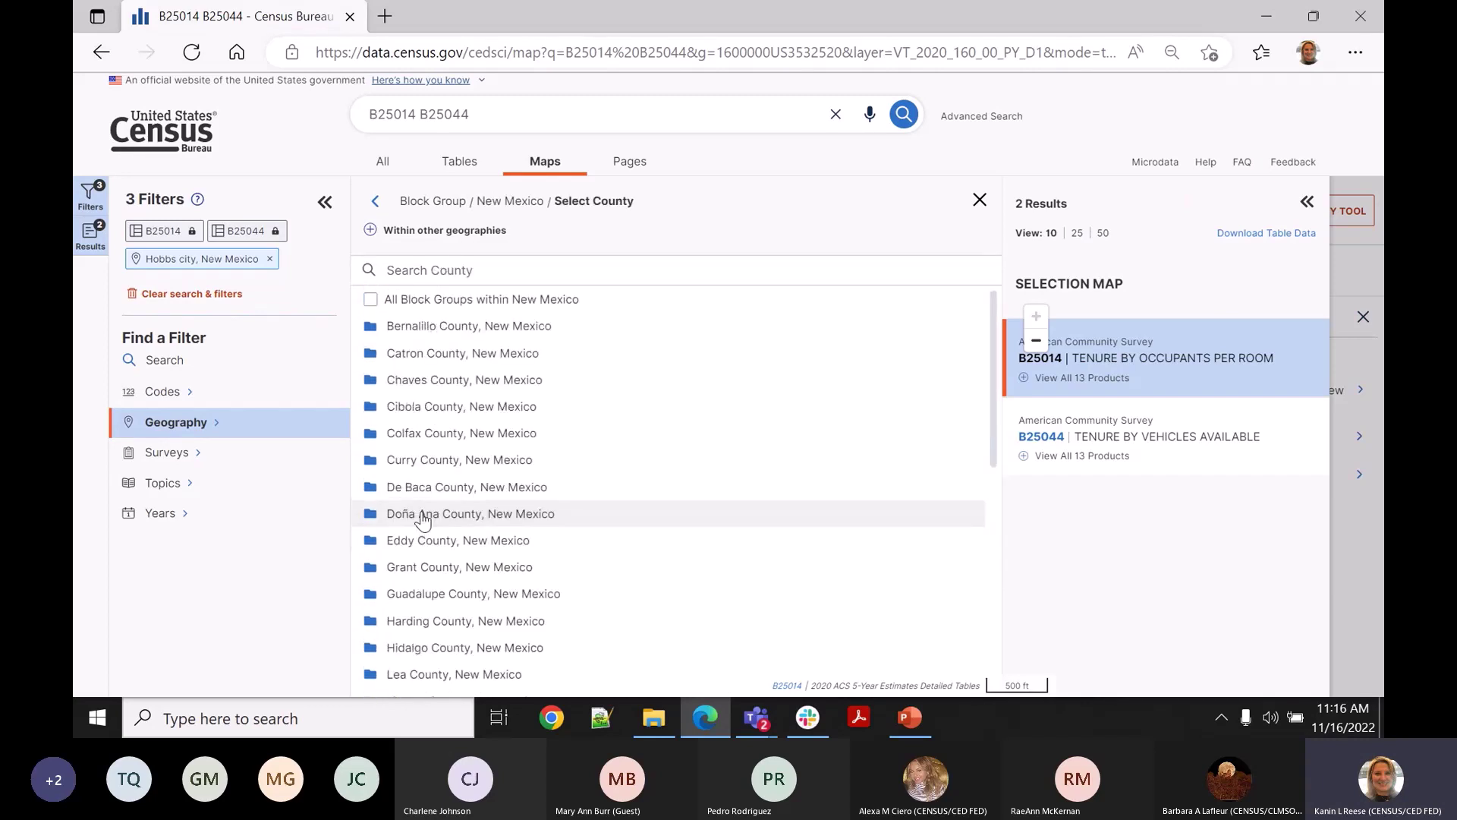
scroll(423, 517, "down", 4)
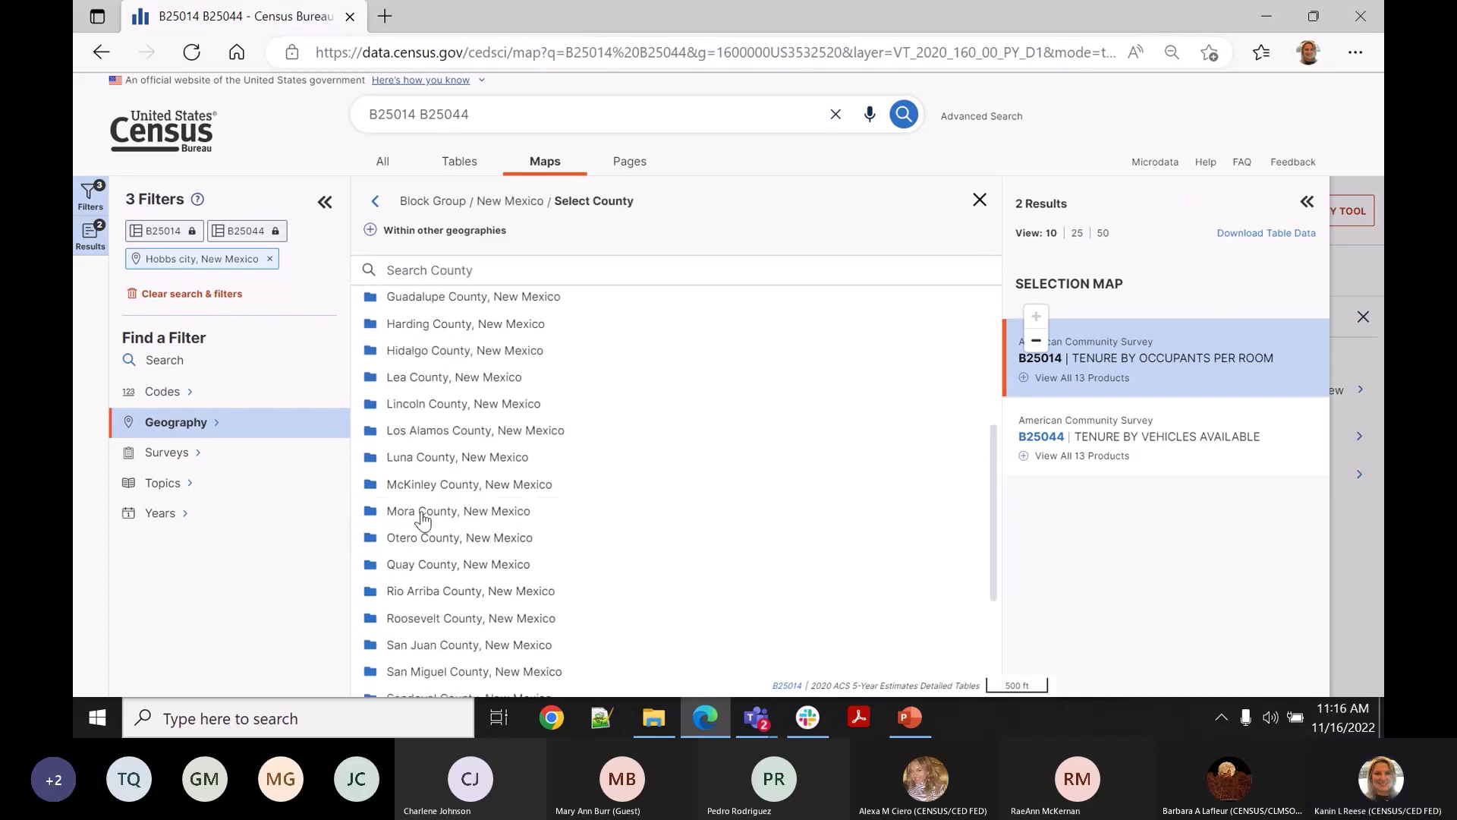
left_click(422, 371)
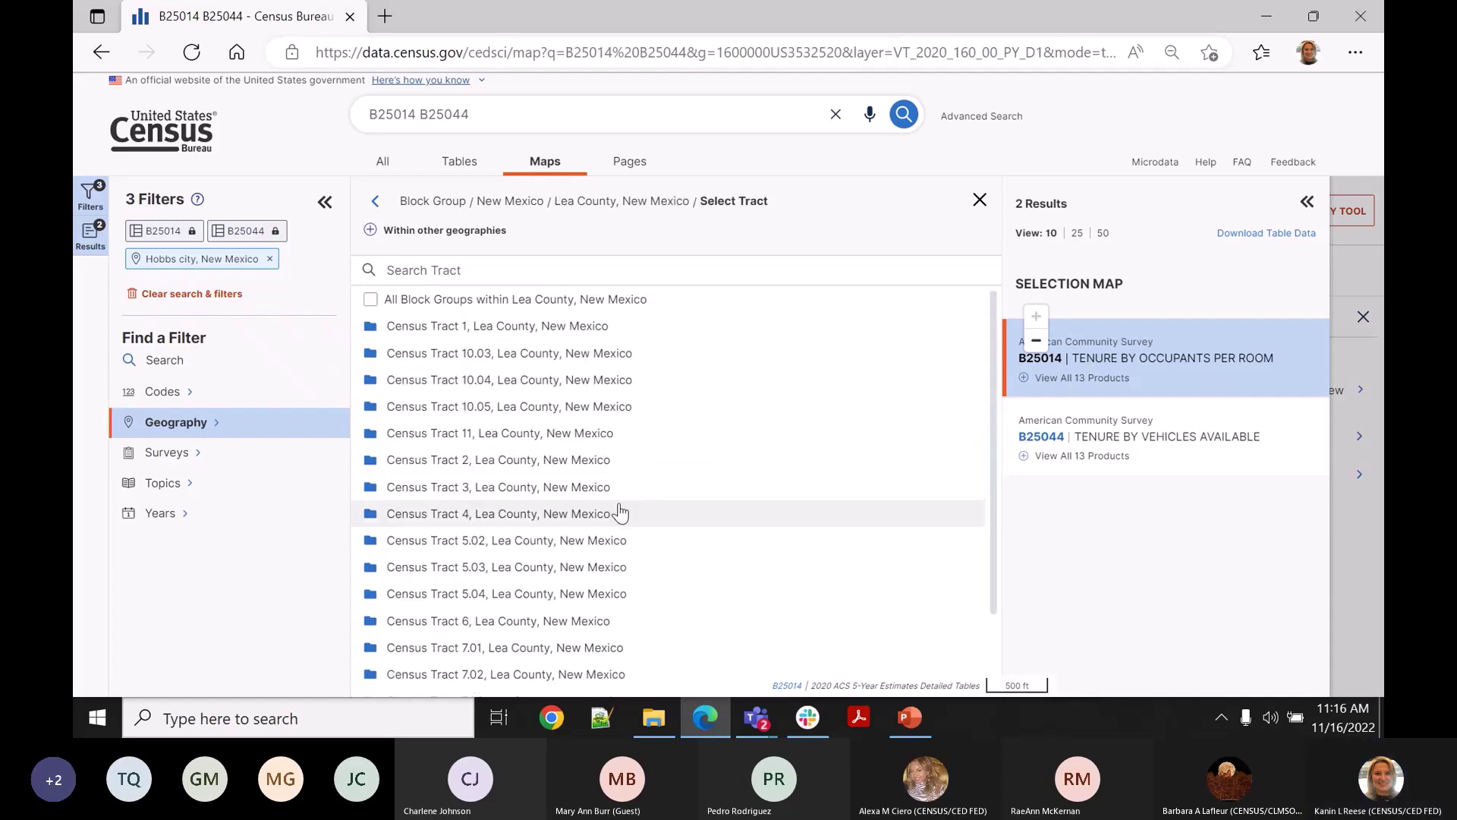
left_click(521, 521)
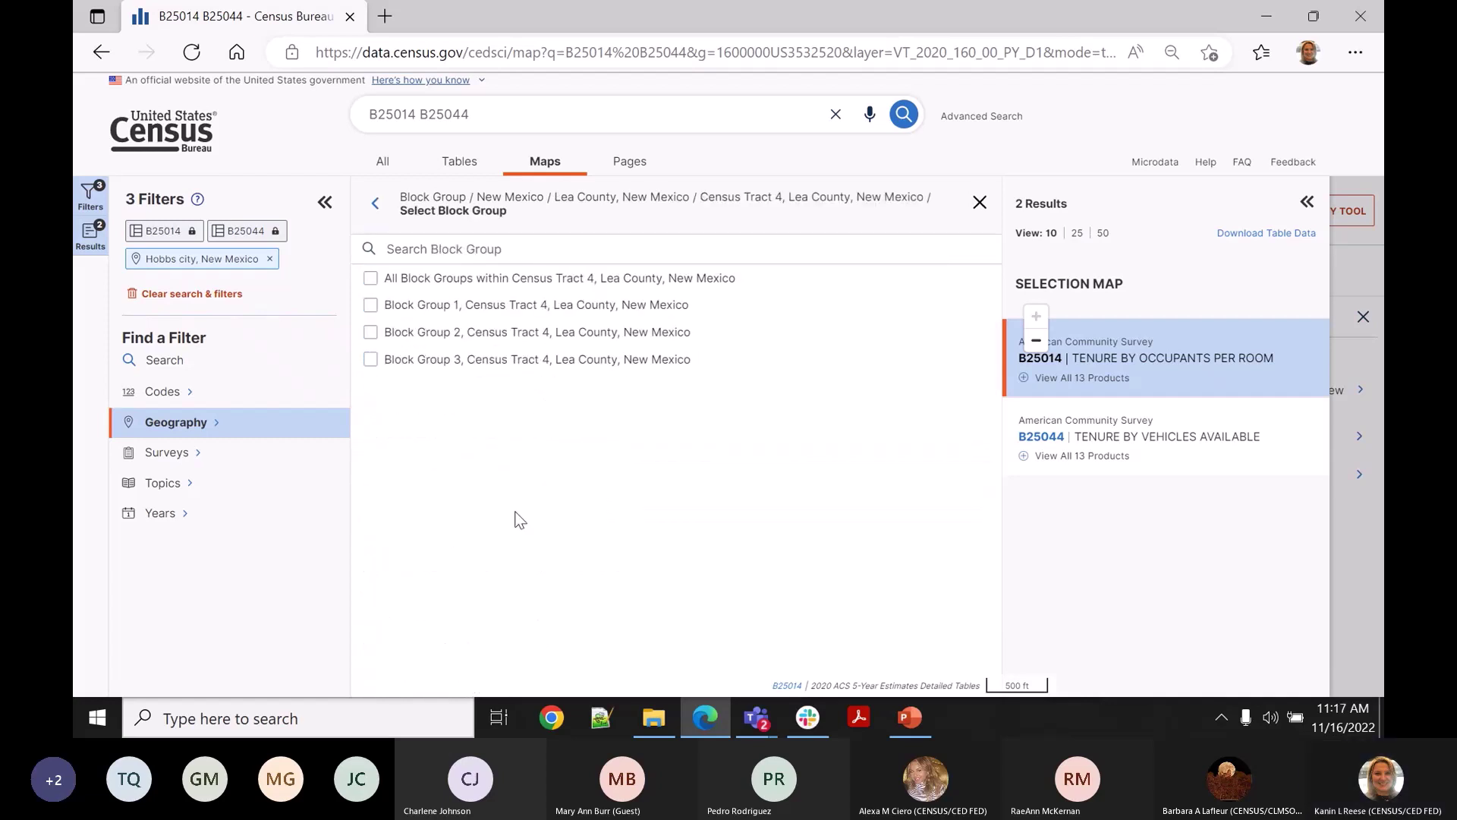
left_click(371, 335)
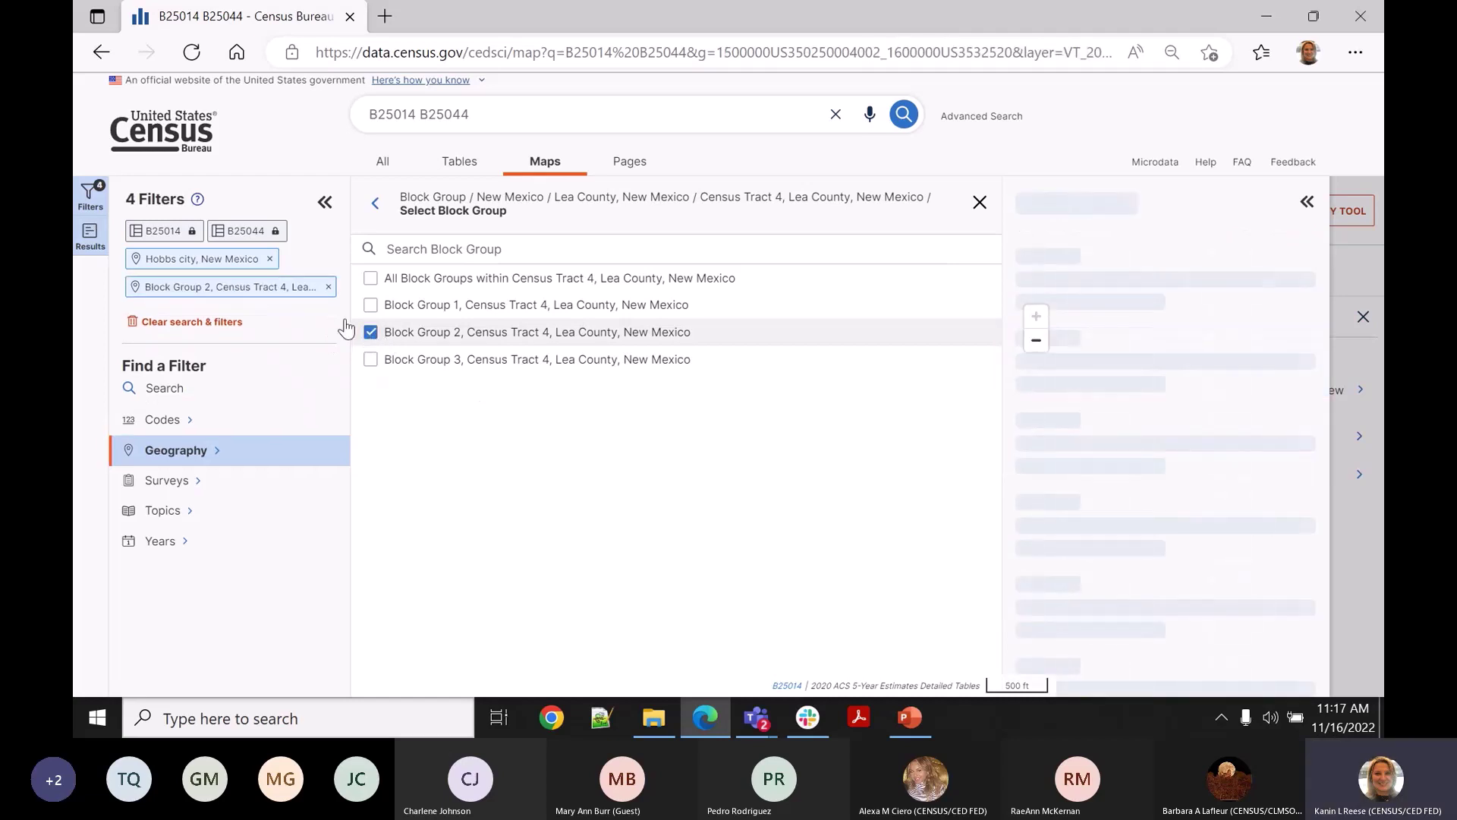
Show the results as tables with the filter list collapsed, and open B25044 with the Hobbs city, New Mexico columns hidden.
left_click(455, 181)
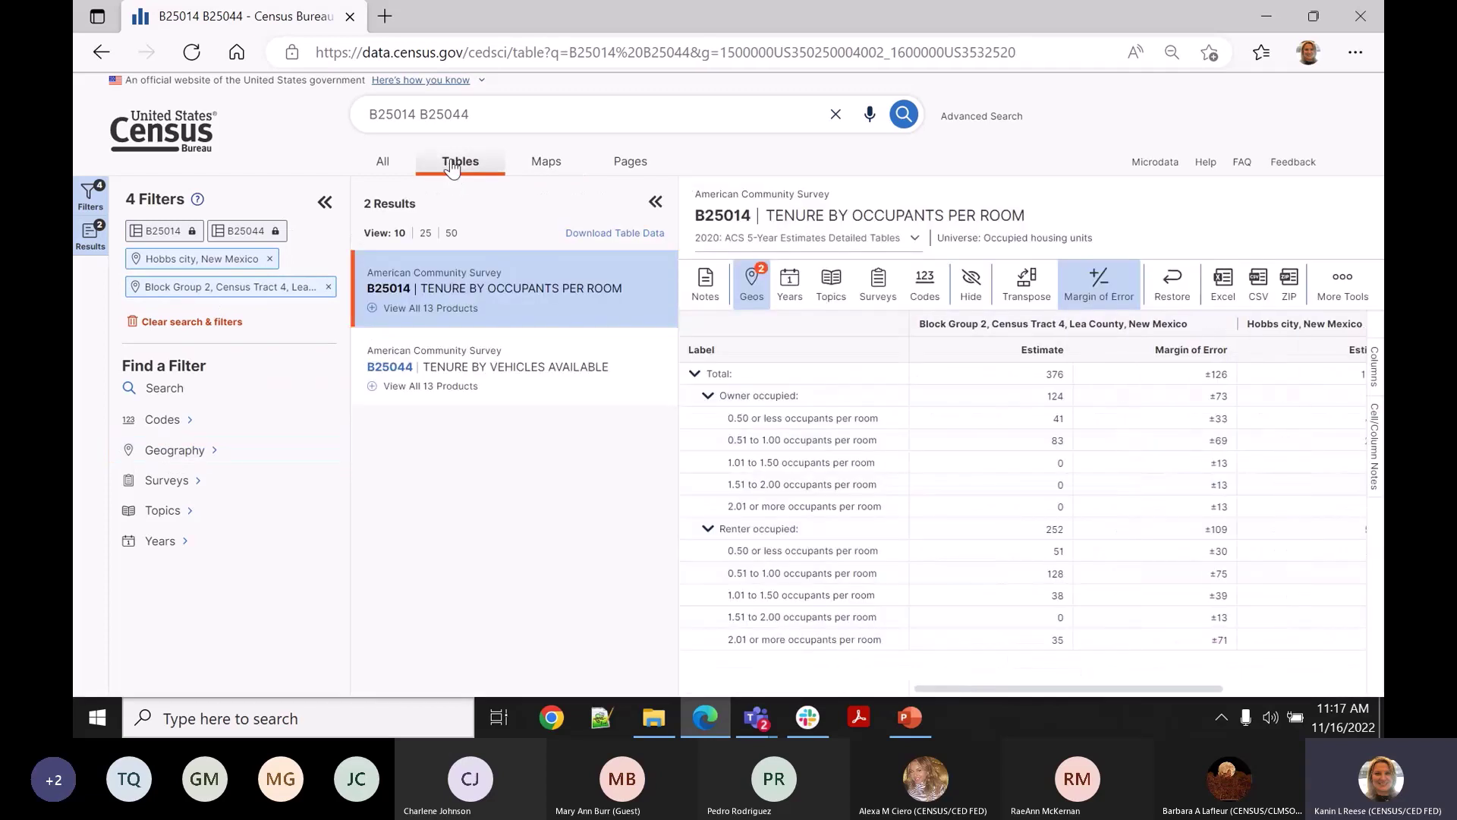
left_click(322, 202)
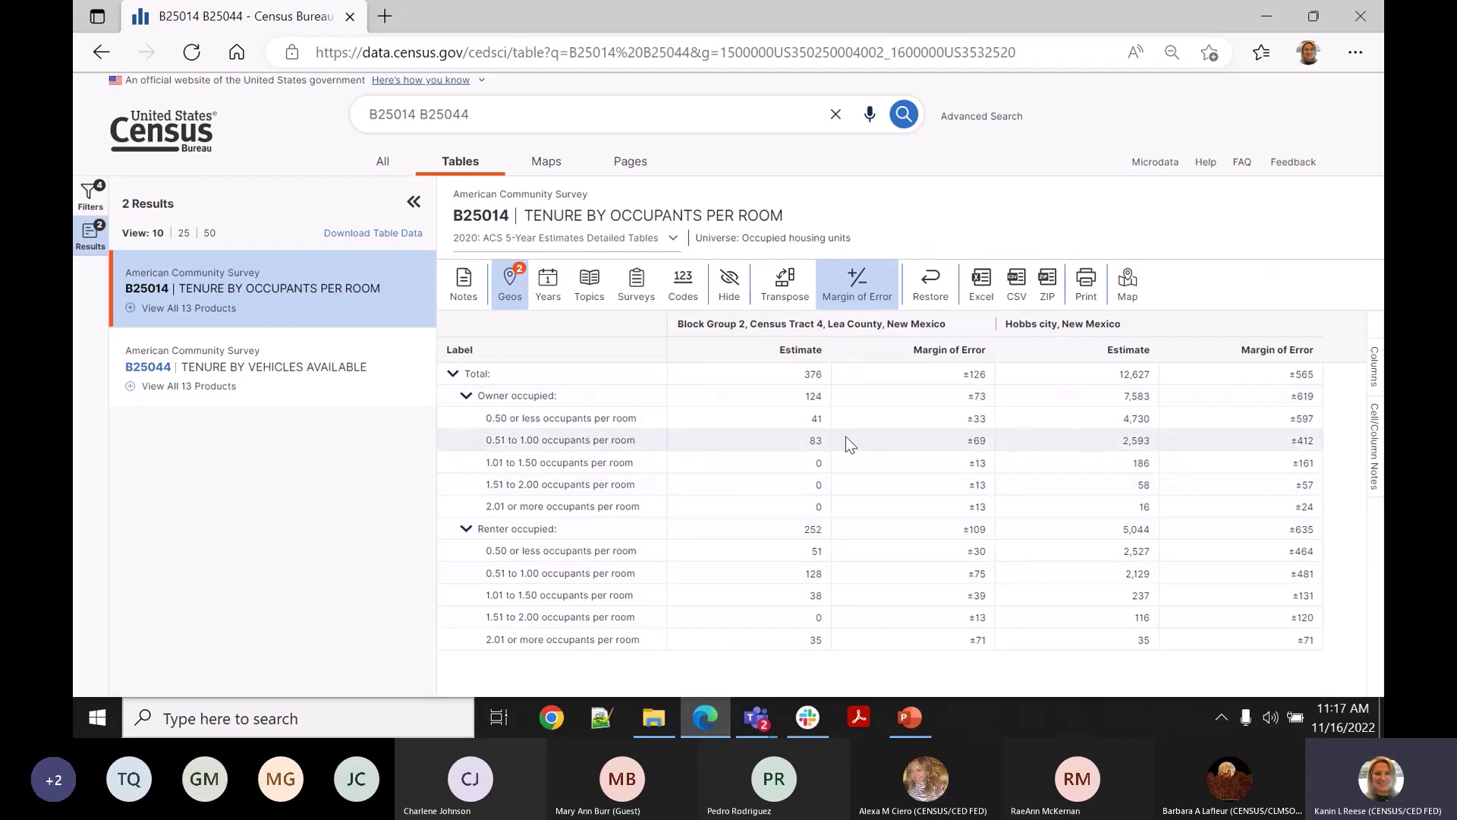
left_click(195, 370)
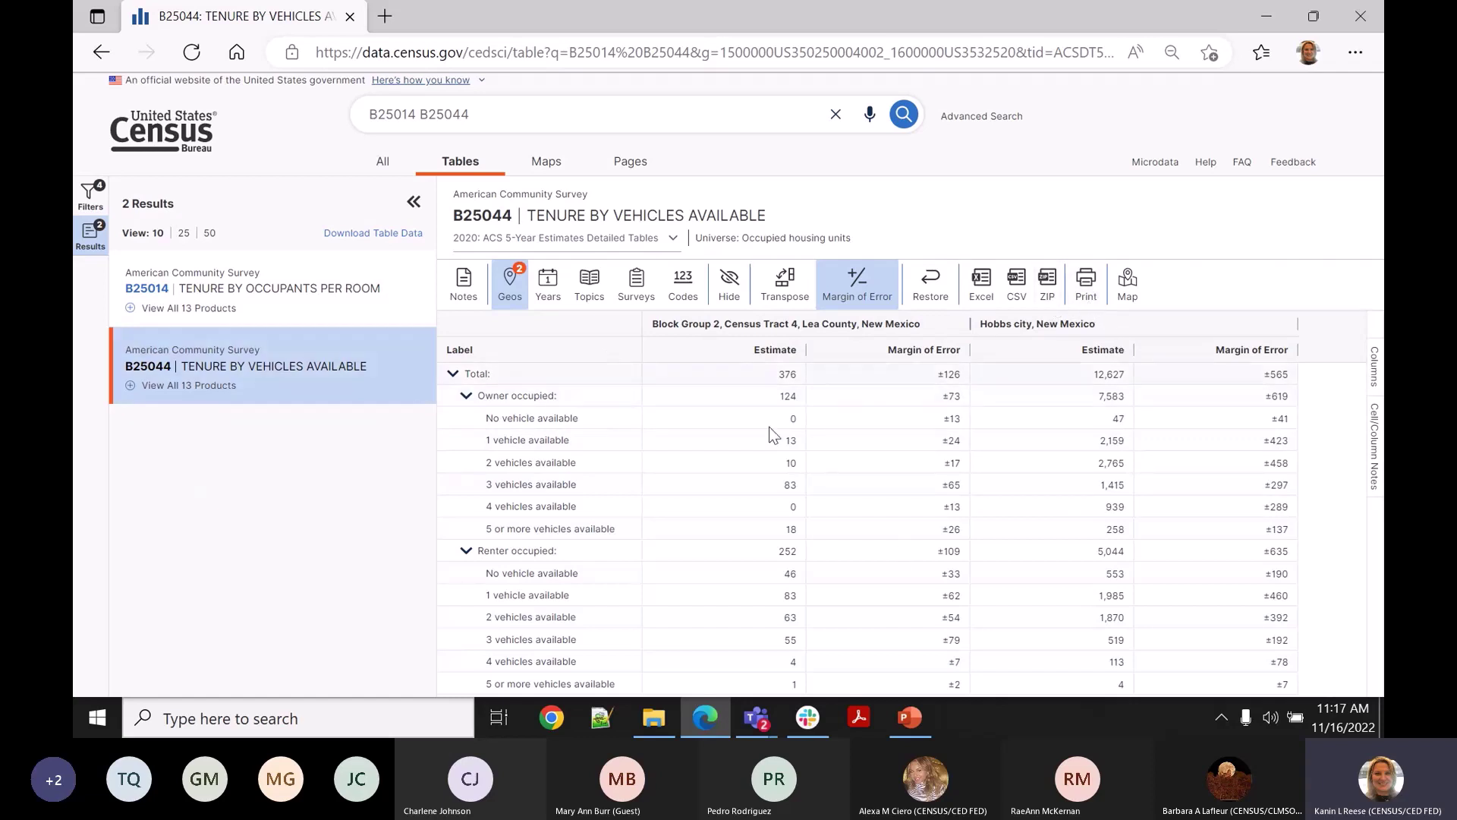
left_click(730, 292)
left_click(1150, 408)
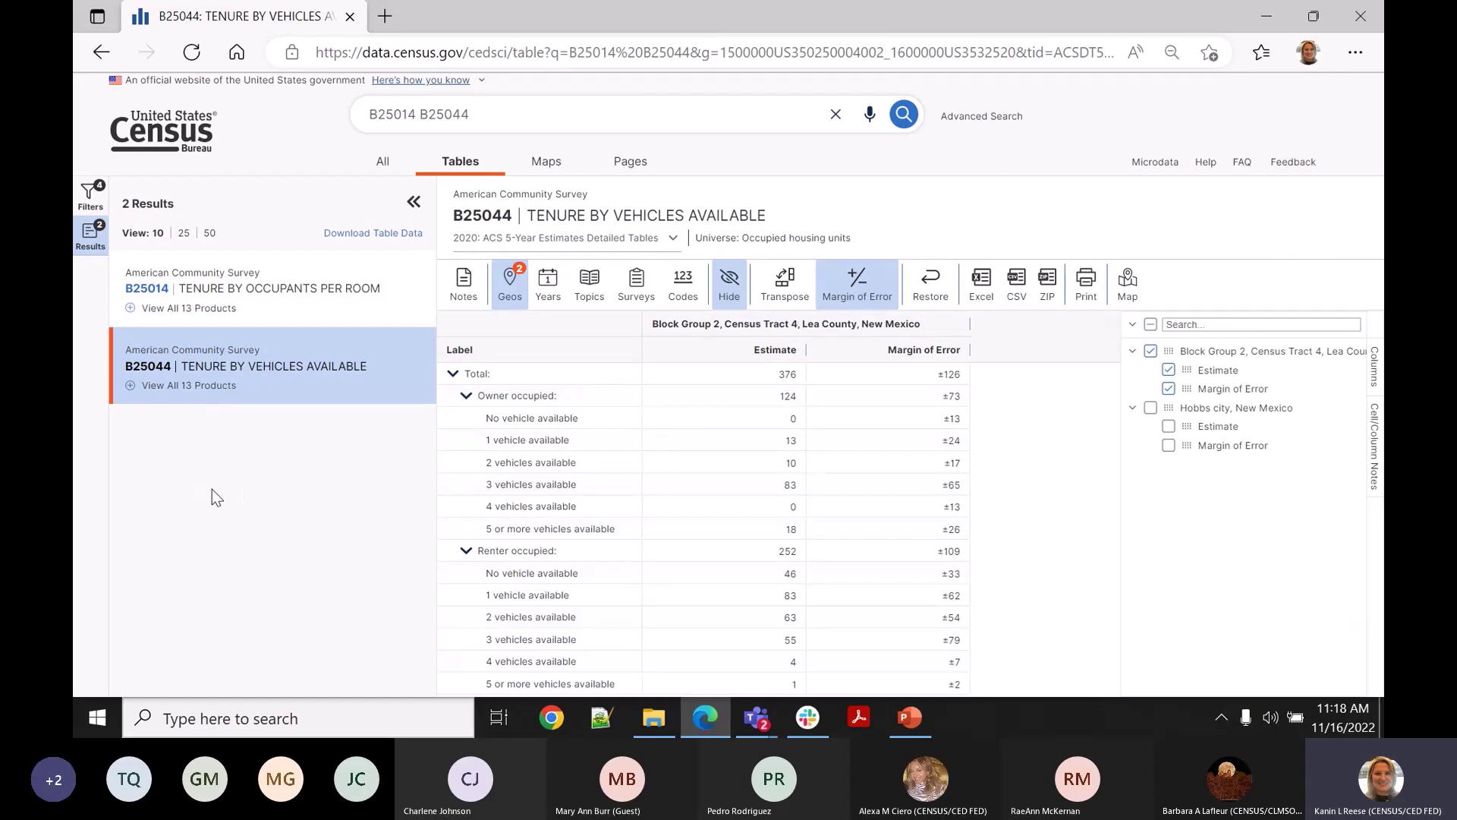
Return to the data.census.gov home page, and switch to PowerPoint to show slide 18 on comparing data across time and geographies.
left_click(179, 147)
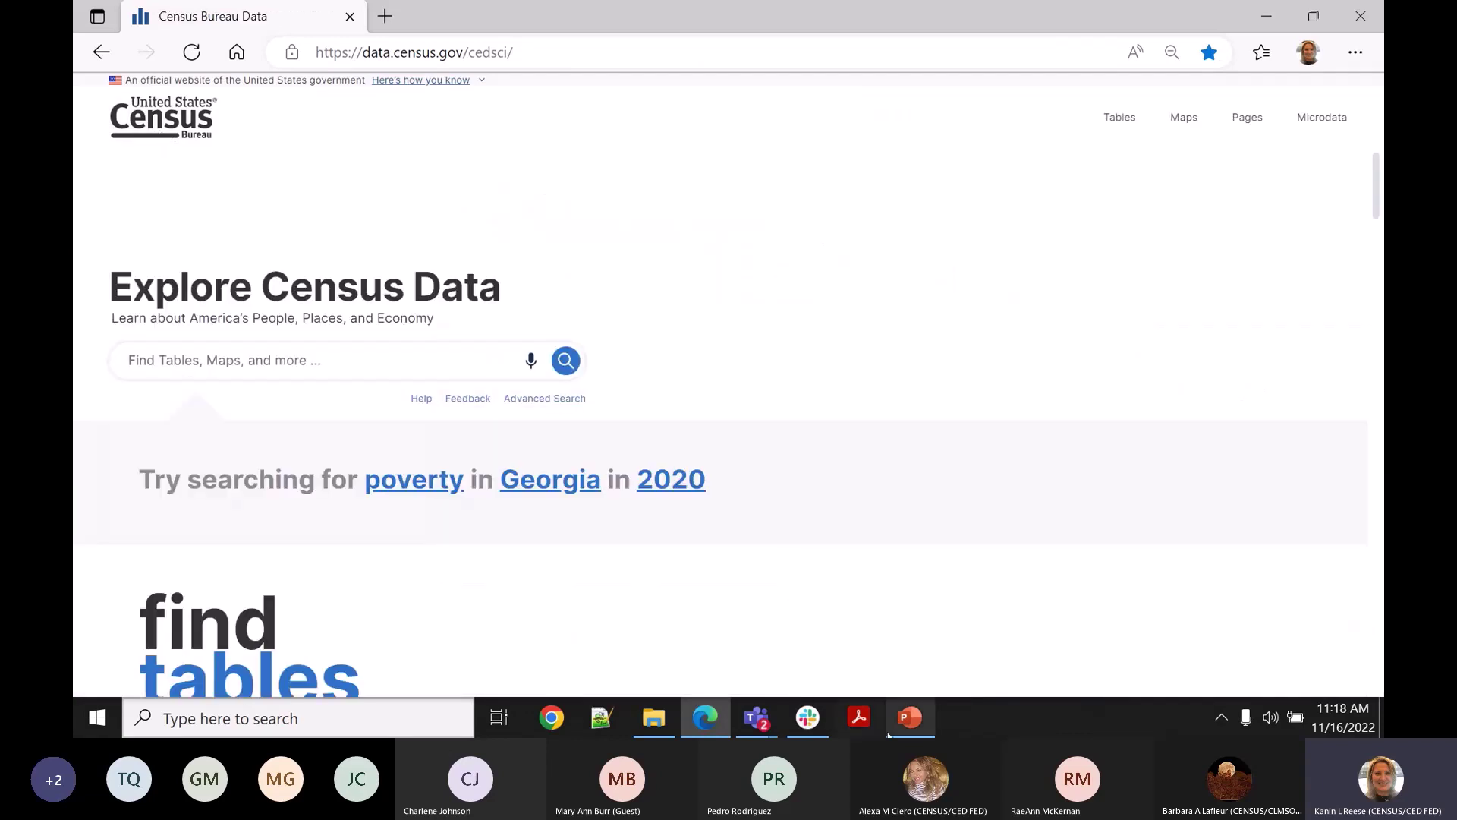
left_click(909, 717)
left_click_drag(180, 244, 175, 420)
left_click(125, 281)
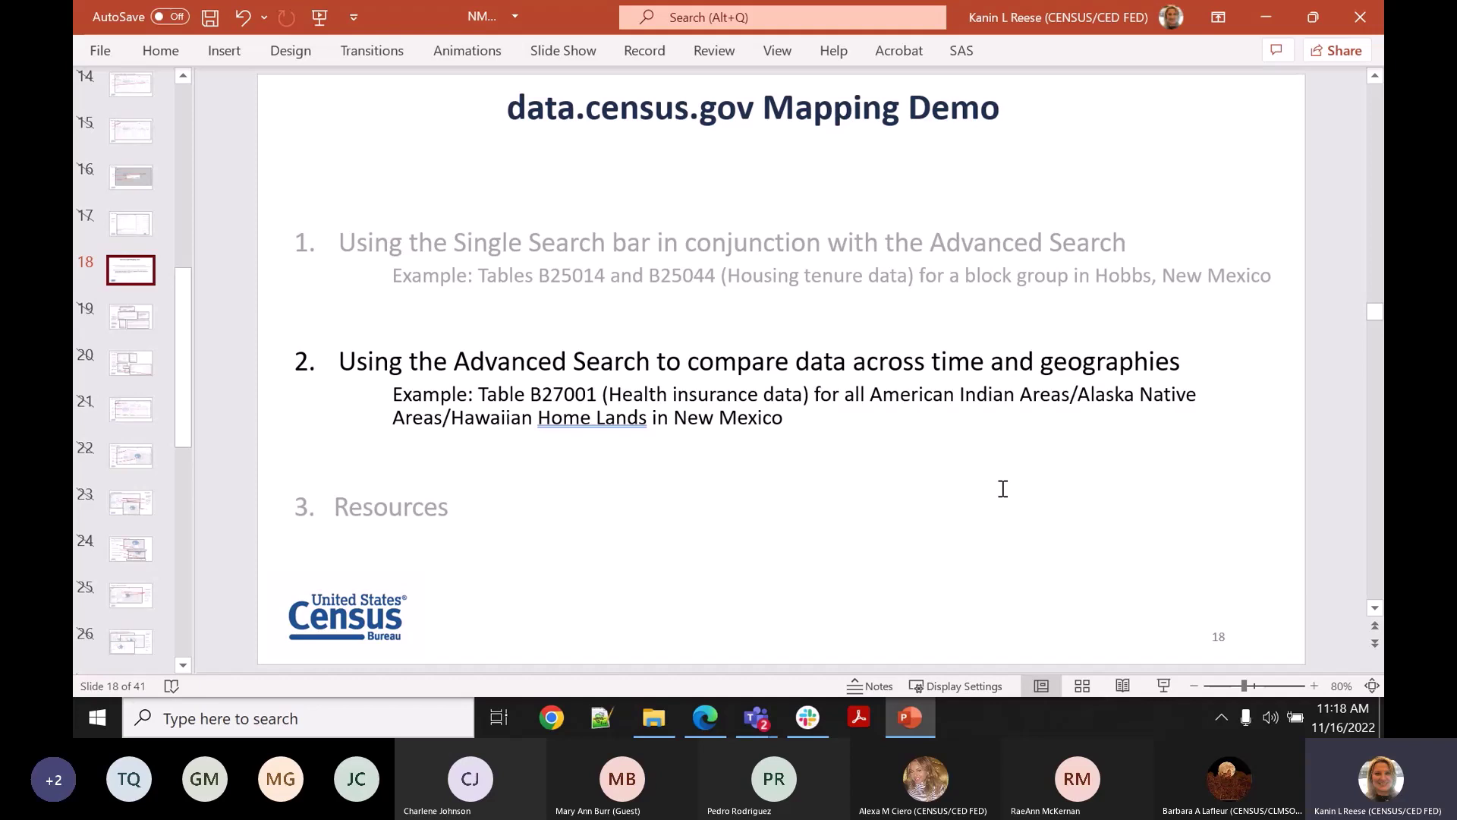
Switch back to Edge and open the Advanced Search page of data.census.gov.
left_click(708, 719)
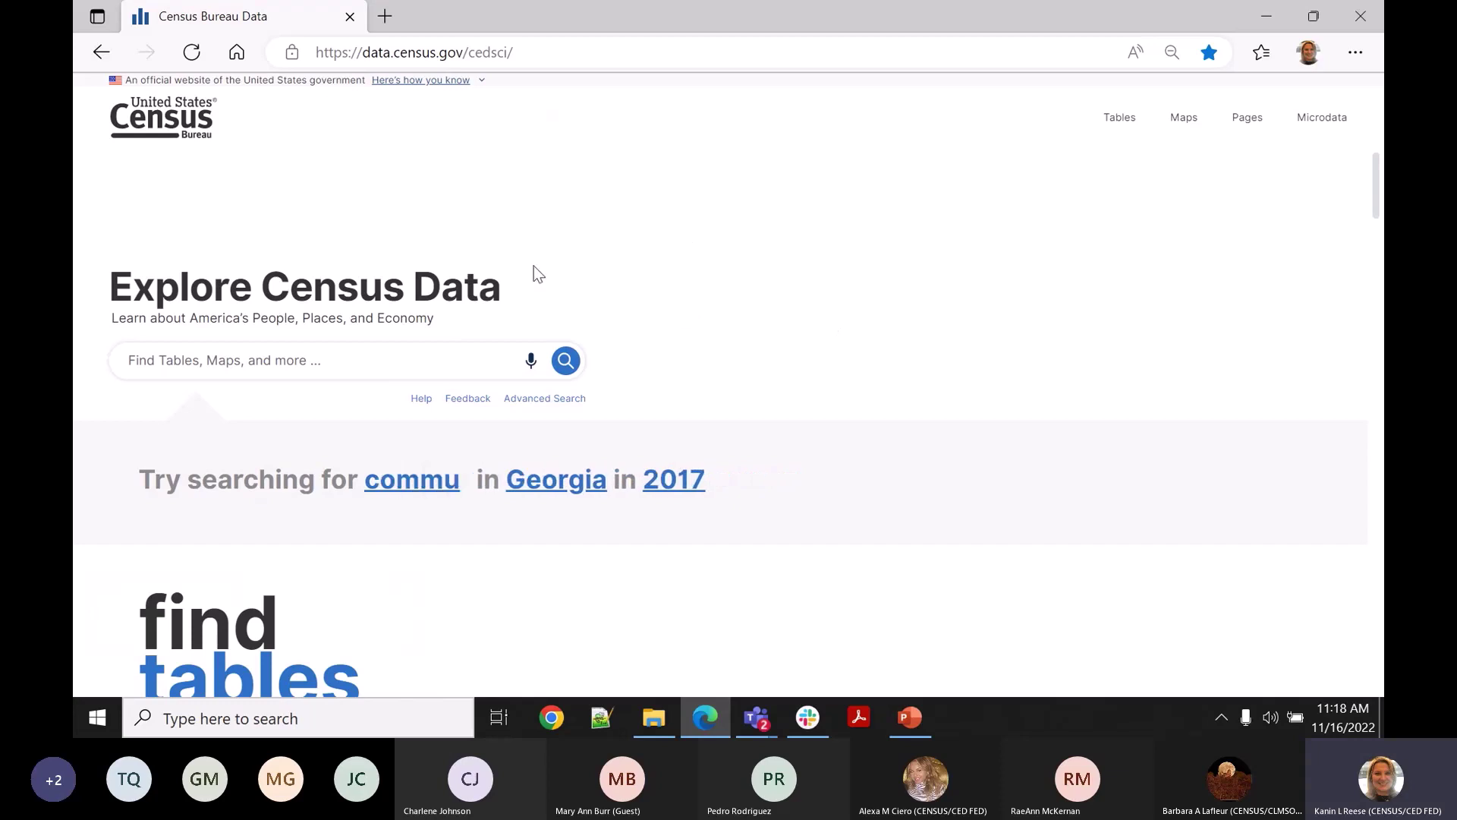
left_click(346, 358)
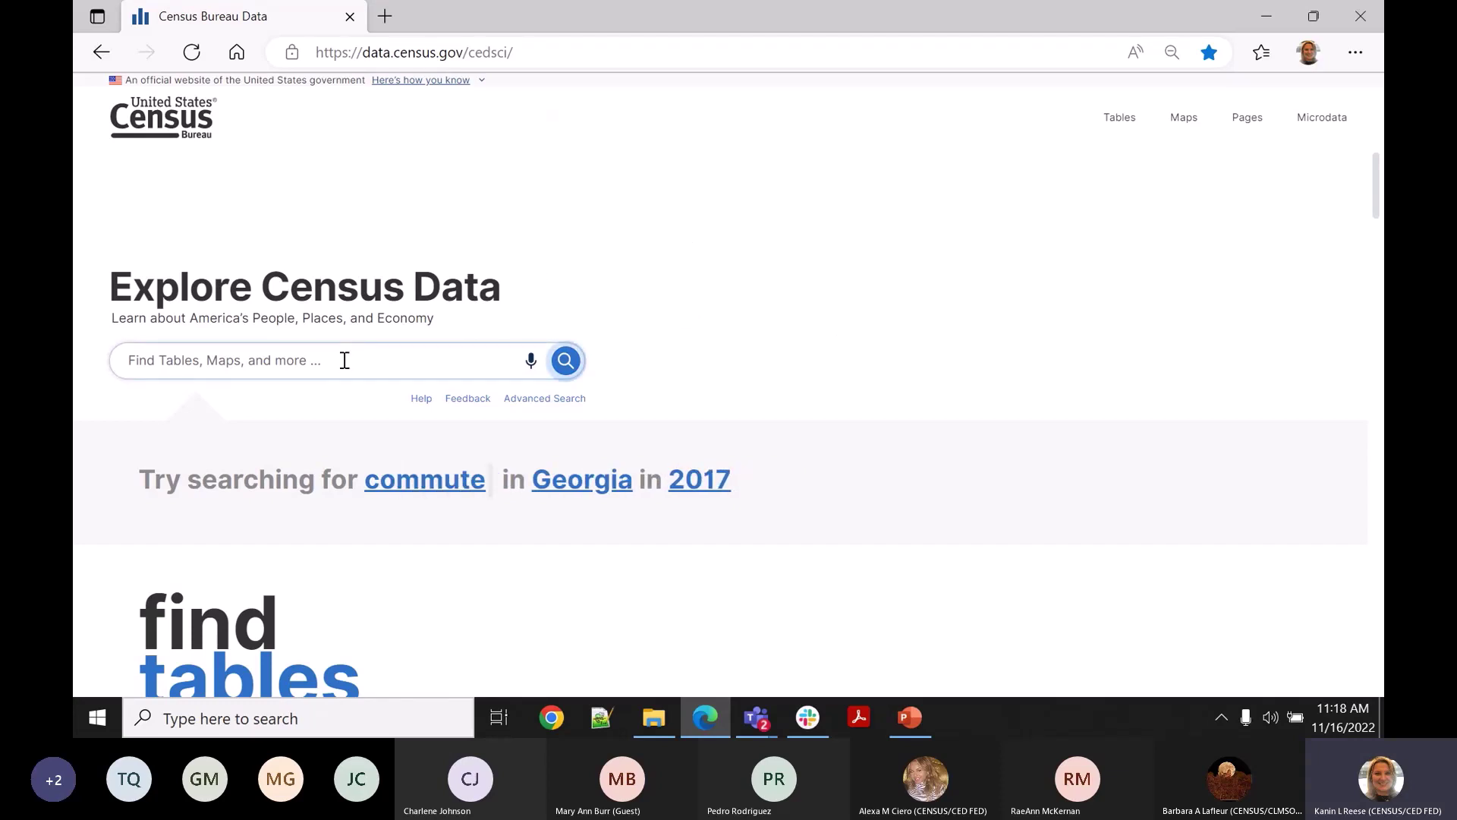
left_click(446, 403)
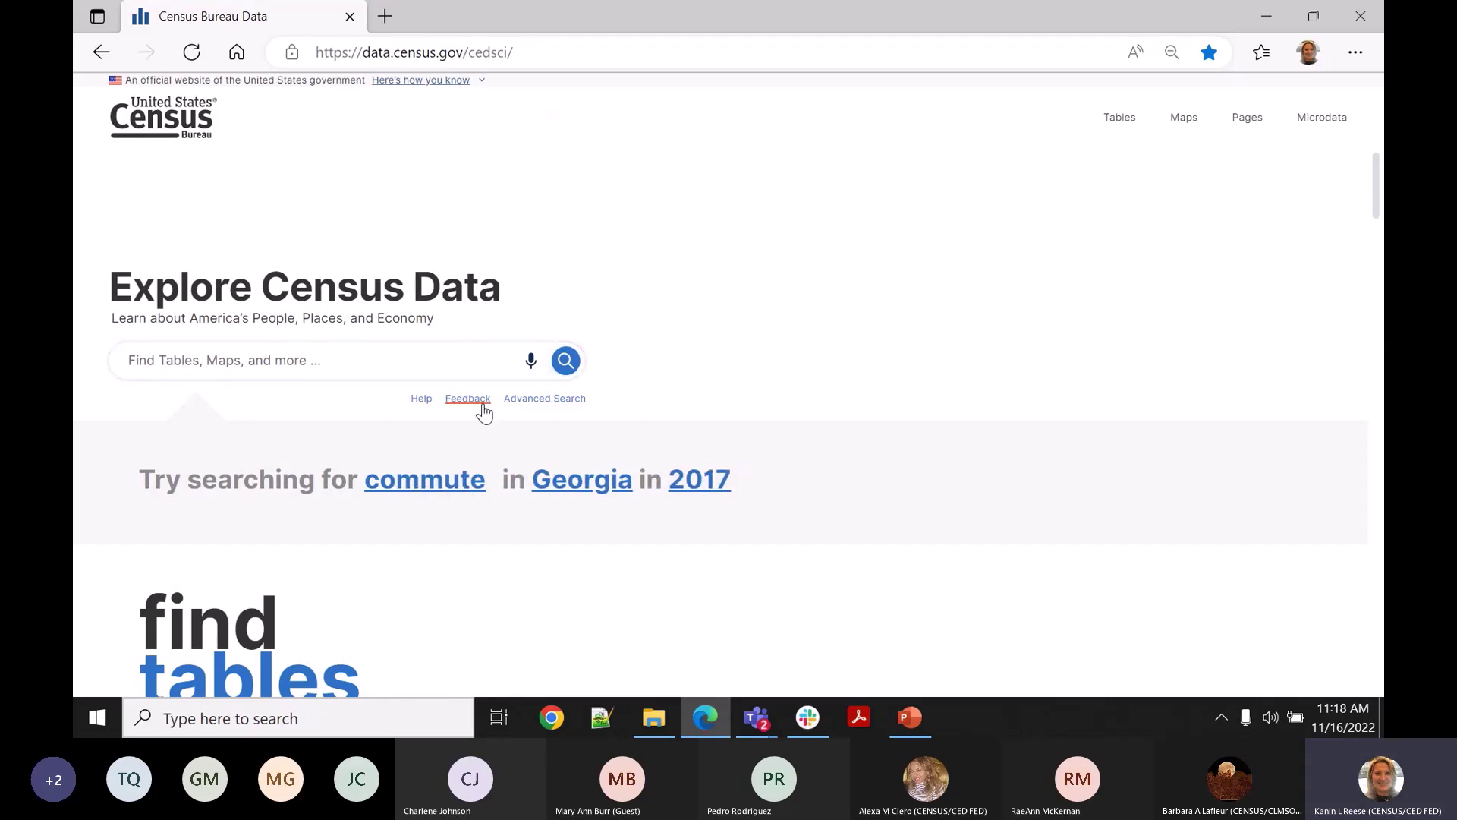
left_click(562, 400)
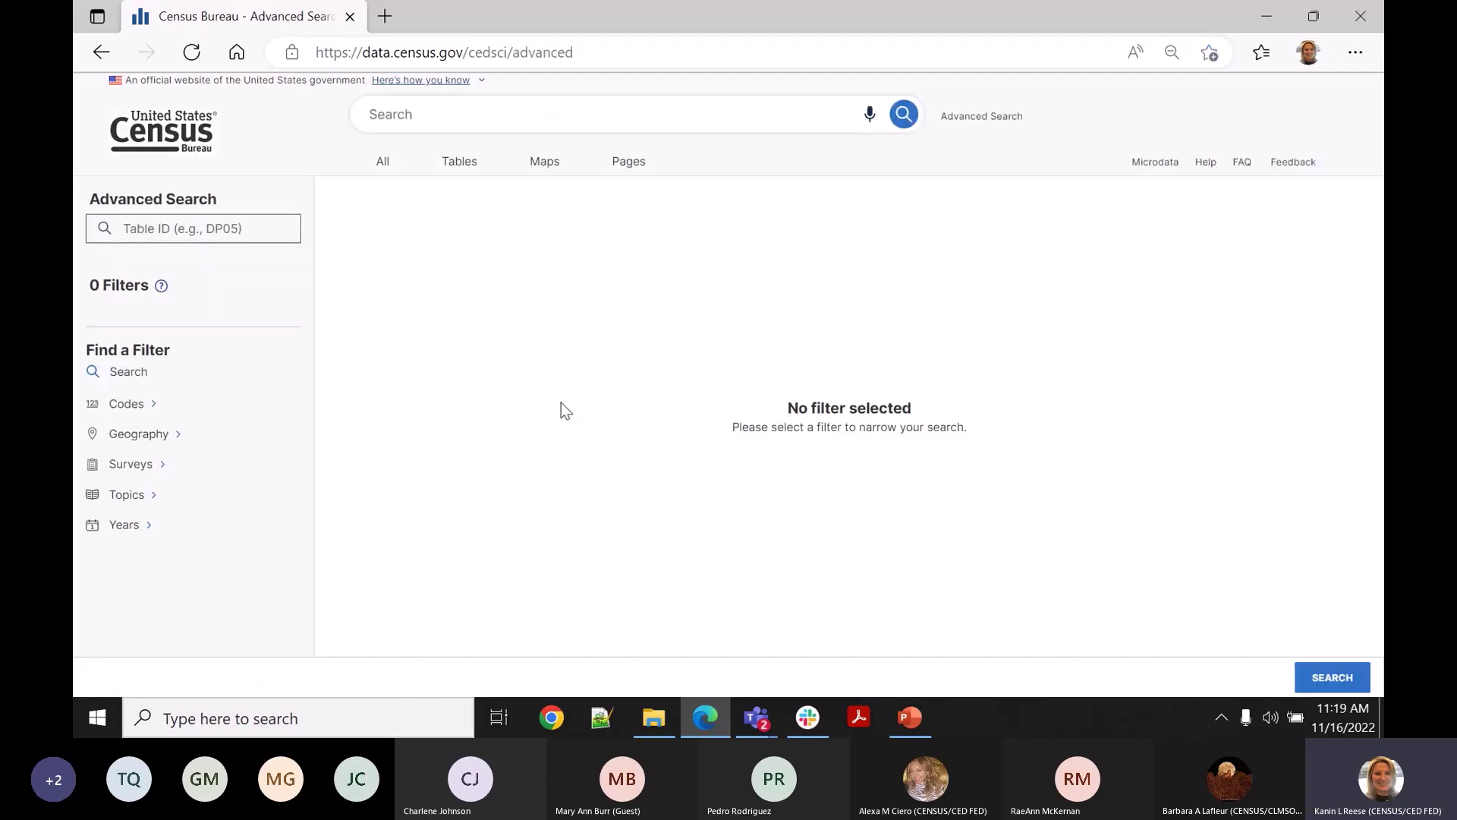
Open the American Indian Area/Alaska Native Area/Hawaiian Home Land list in the geography filters.
left_click(157, 444)
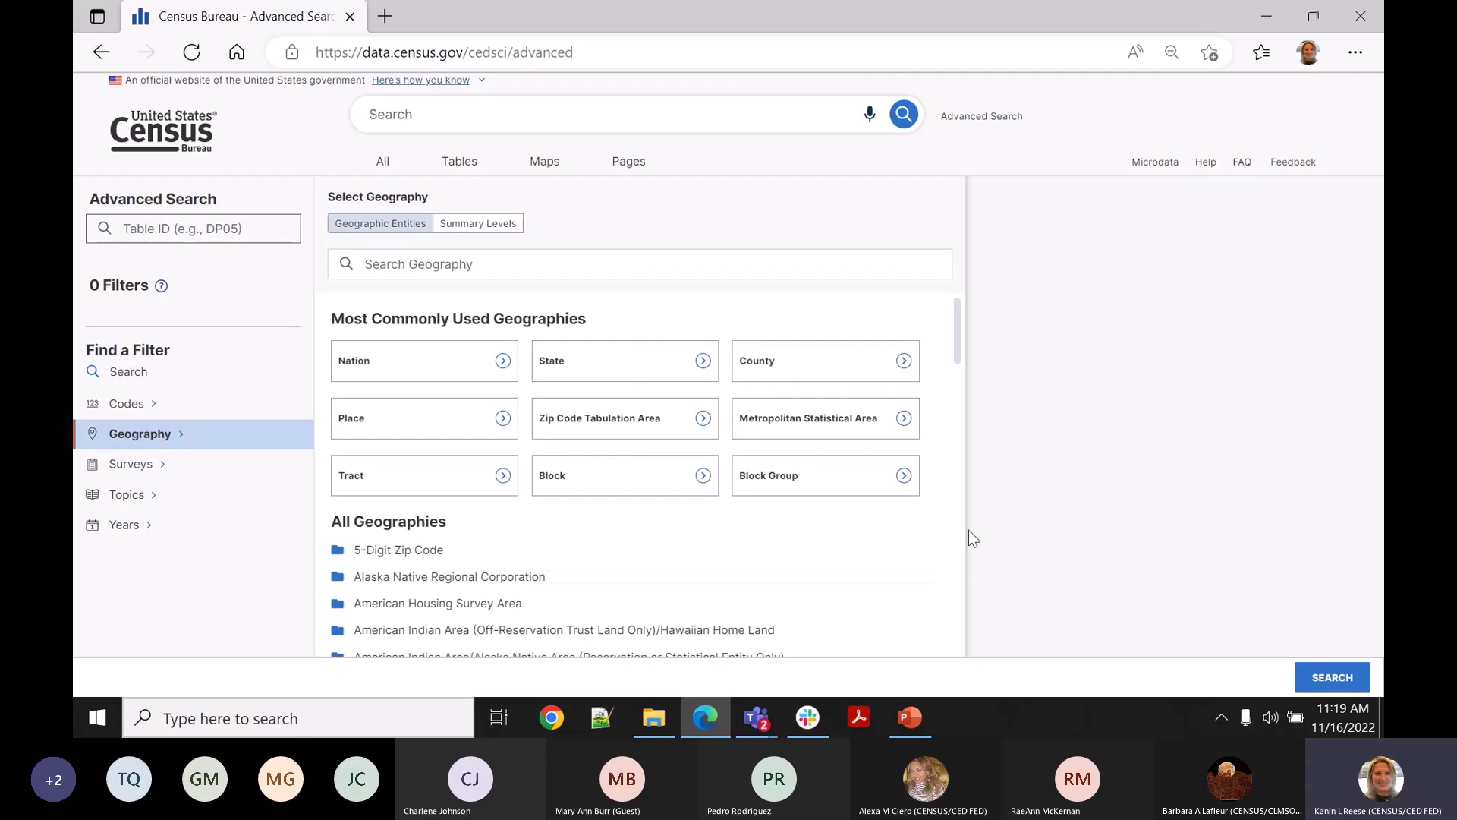
scroll(870, 548, "down", 1)
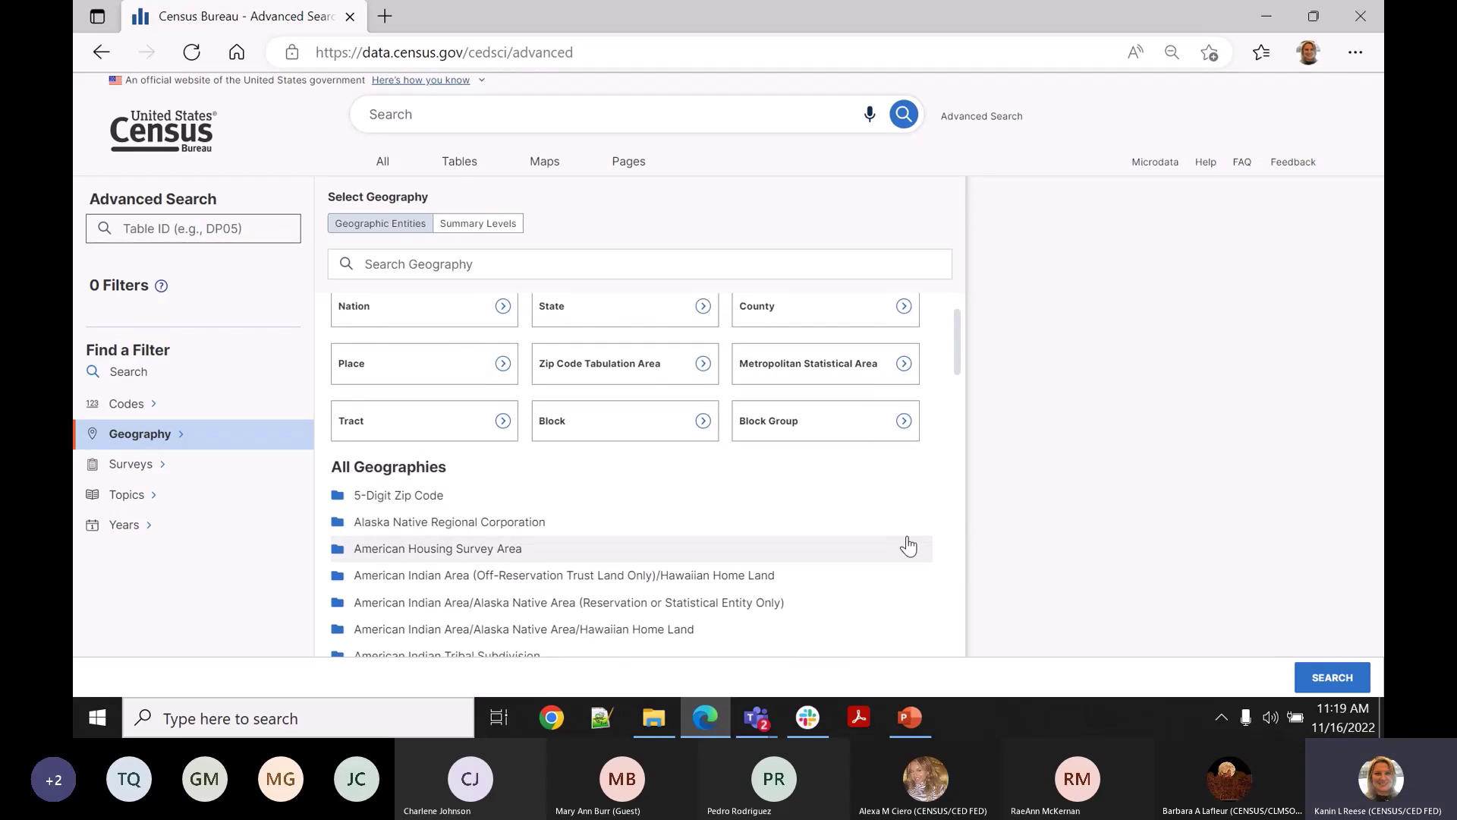
scroll(894, 537, "up", 1)
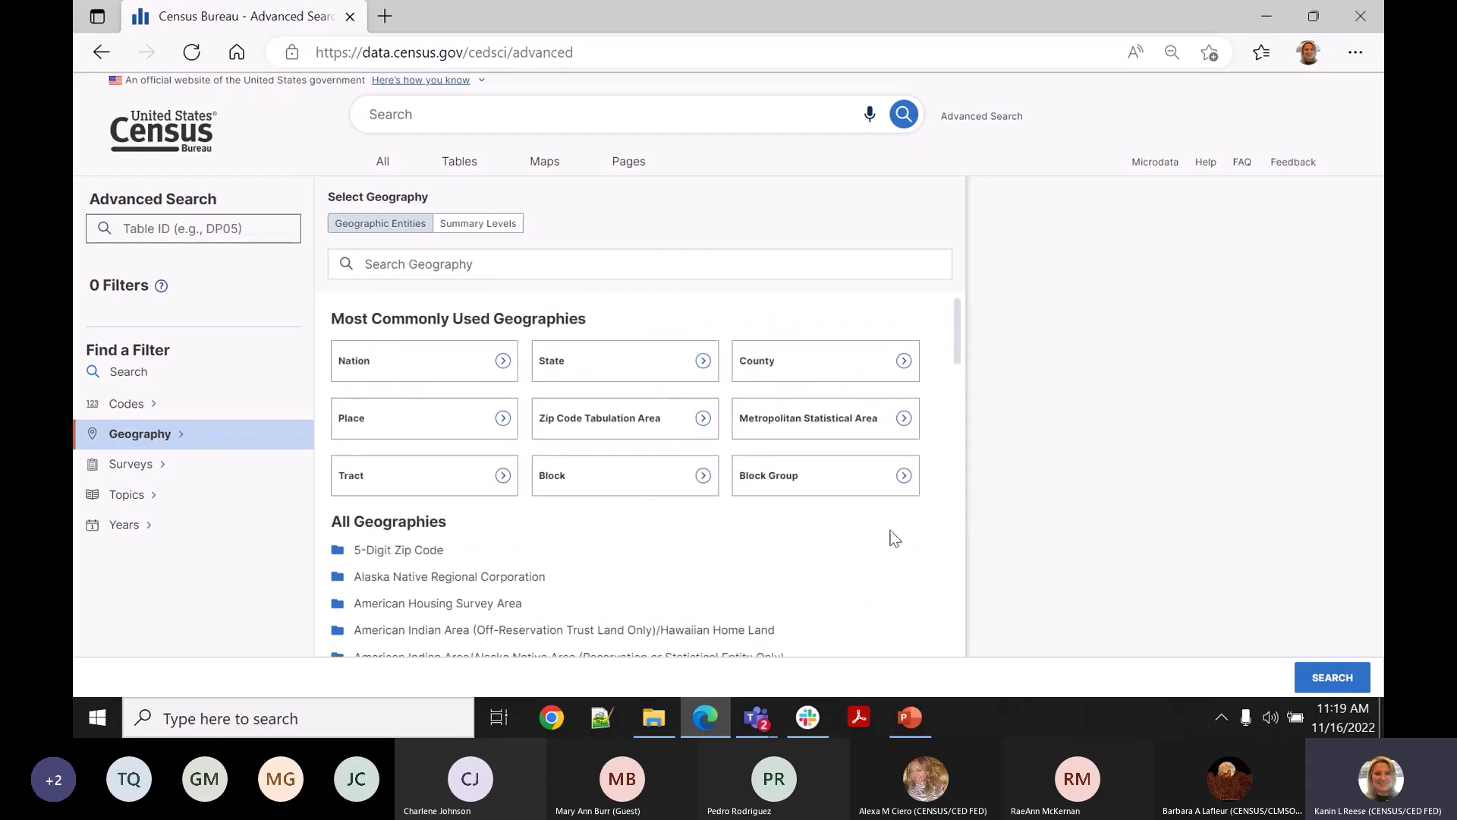
scroll(839, 449, "down", 4)
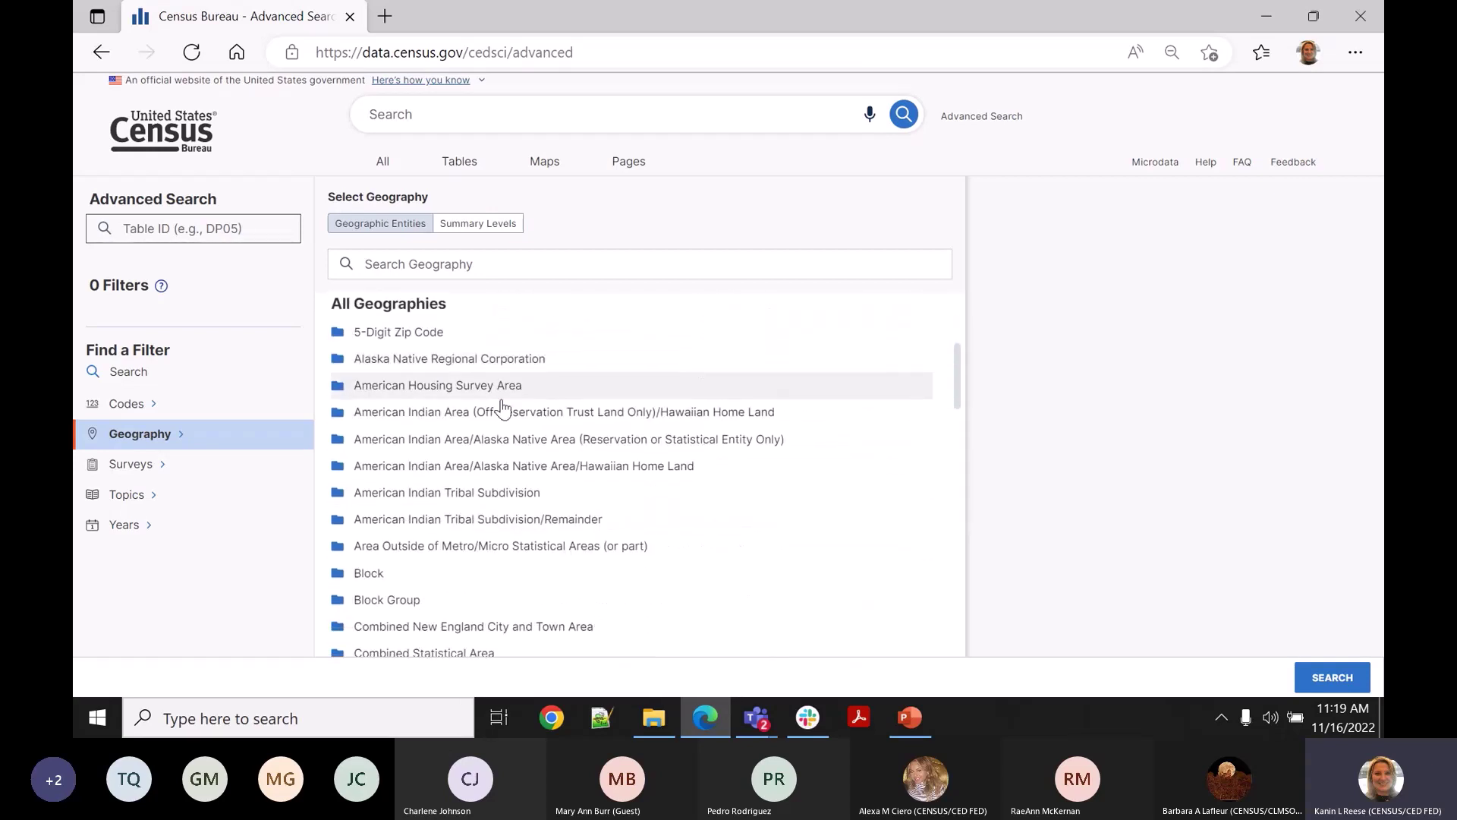
left_click(496, 475)
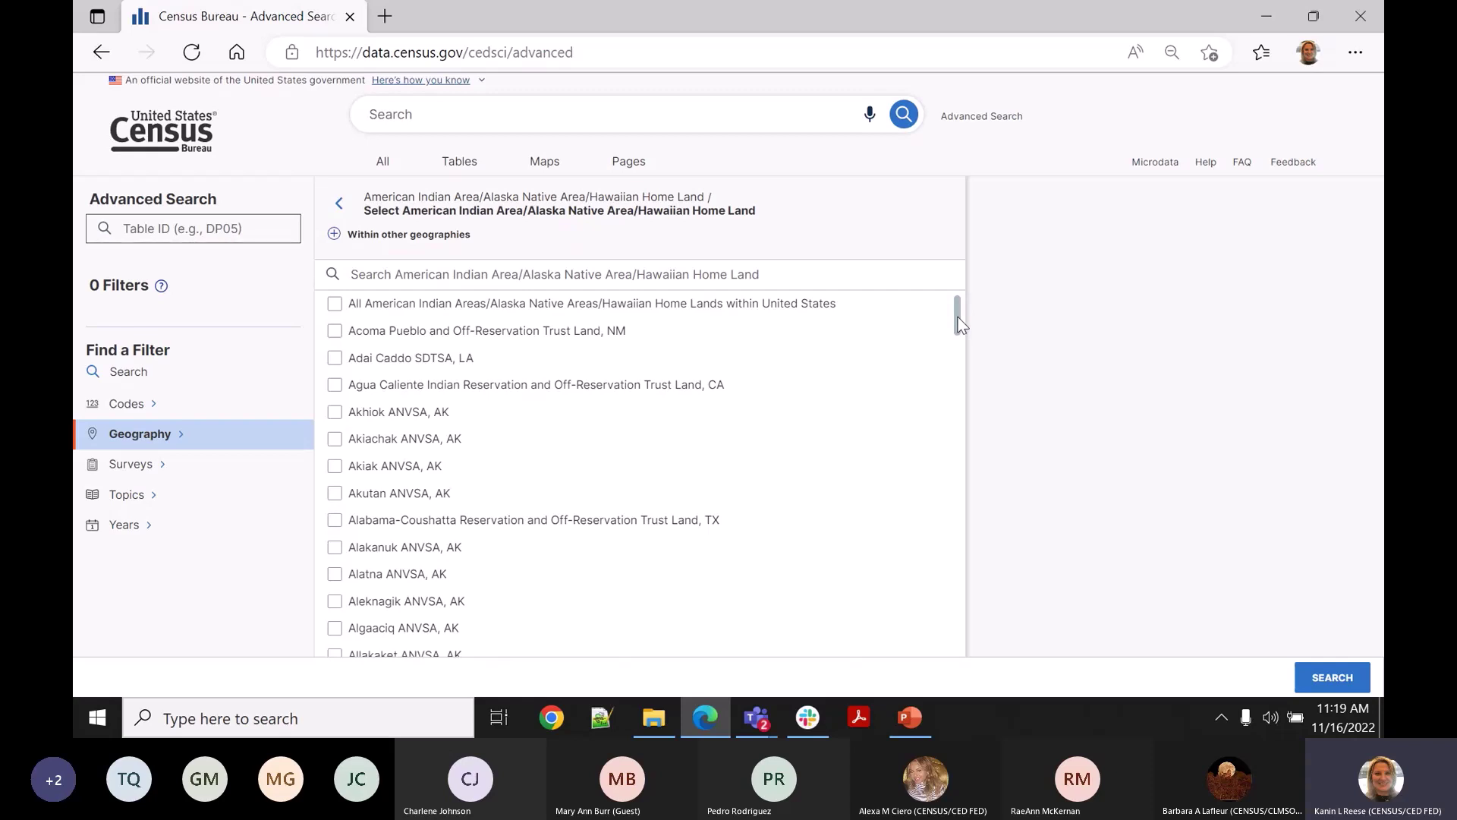
mouse_move(958, 317)
left_mouse_down()
mouse_move(952, 395)
mouse_move(947, 309)
left_mouse_up()
Narrow the American Indian Area/Alaska Native Area/Hawaiian Home Land list to areas within the state of New Mexico.
left_click(334, 236)
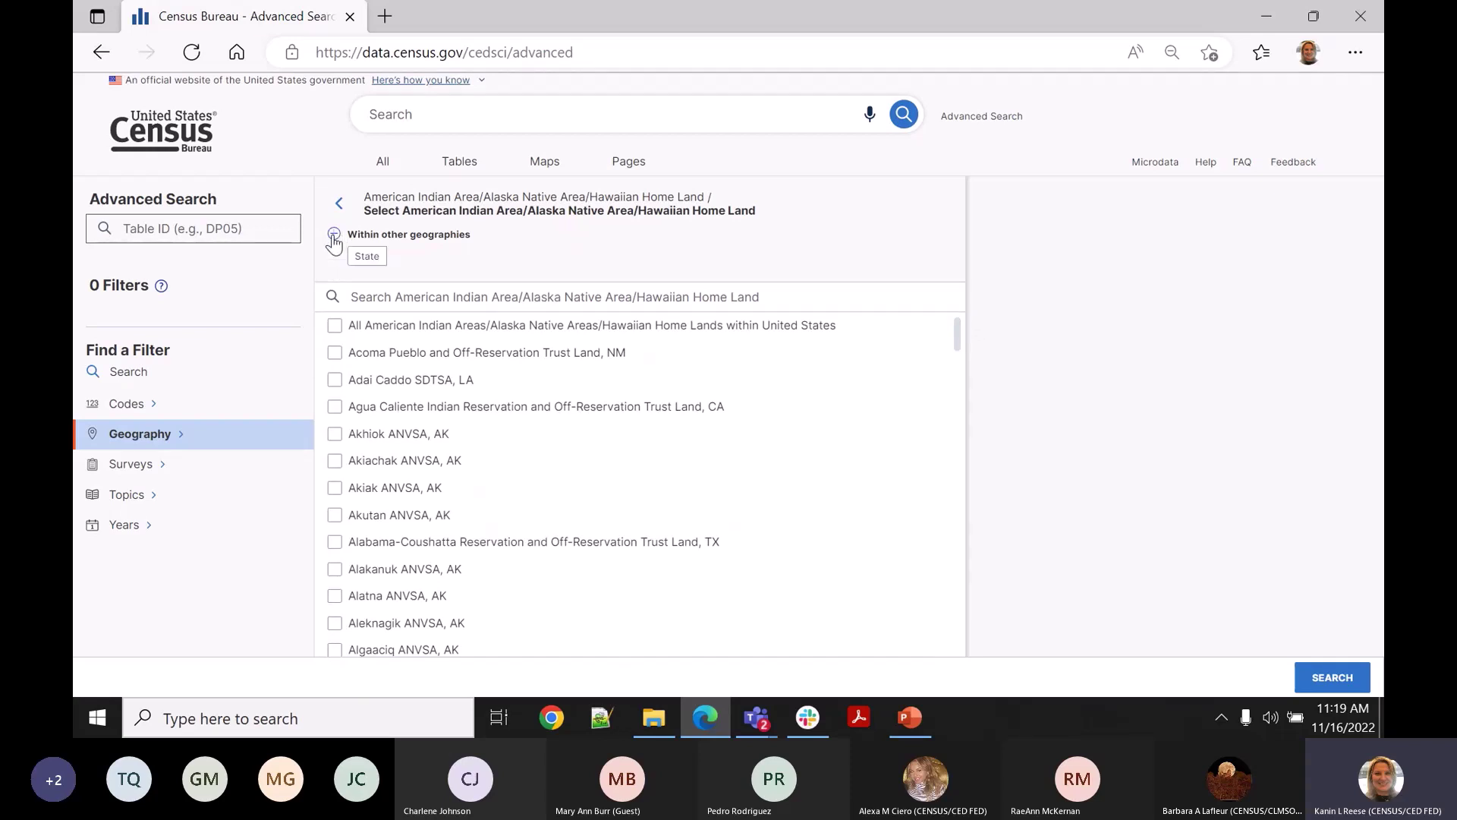
left_click(367, 258)
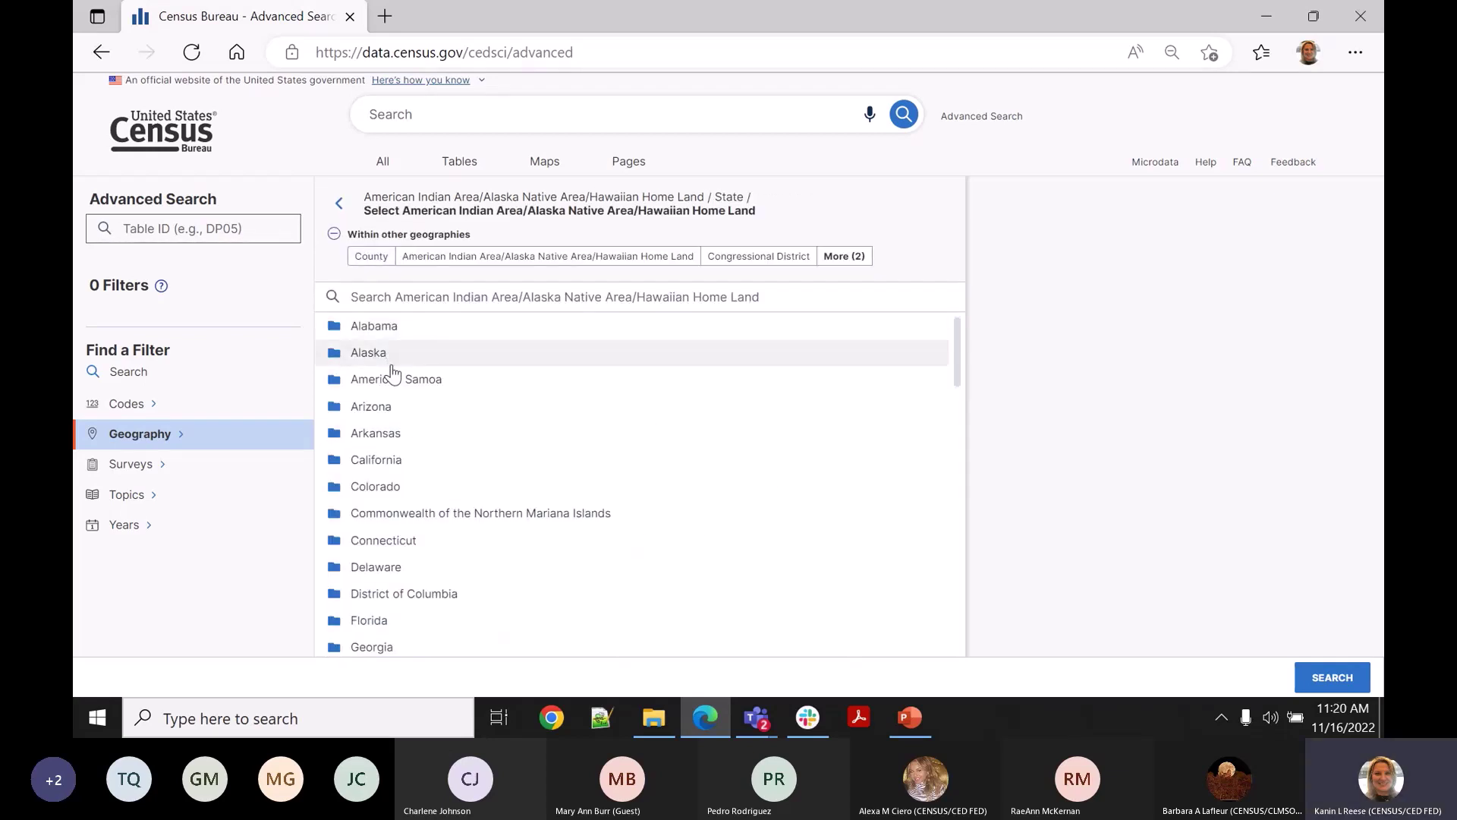
left_click(341, 203)
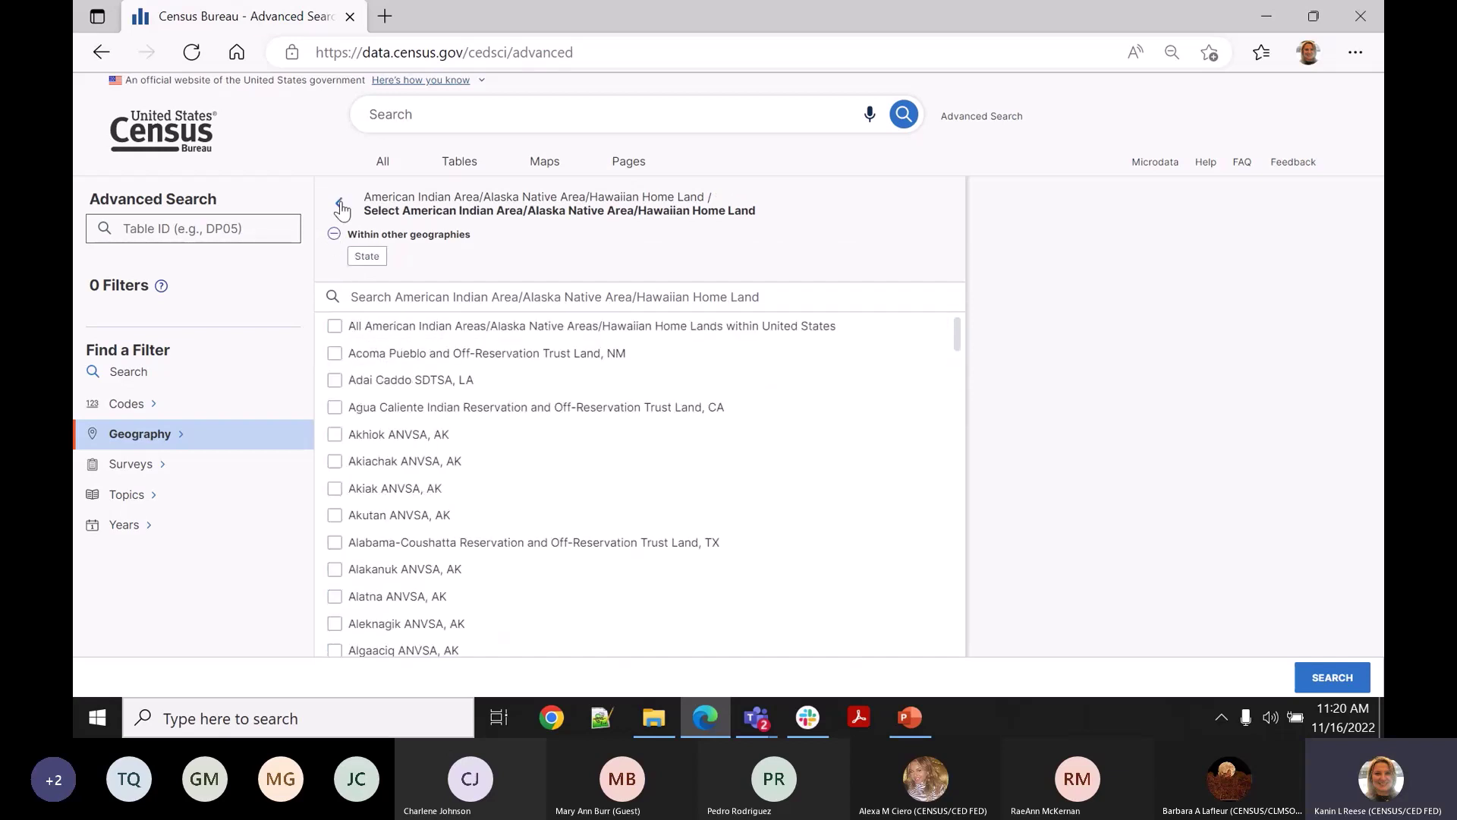
left_click(356, 261)
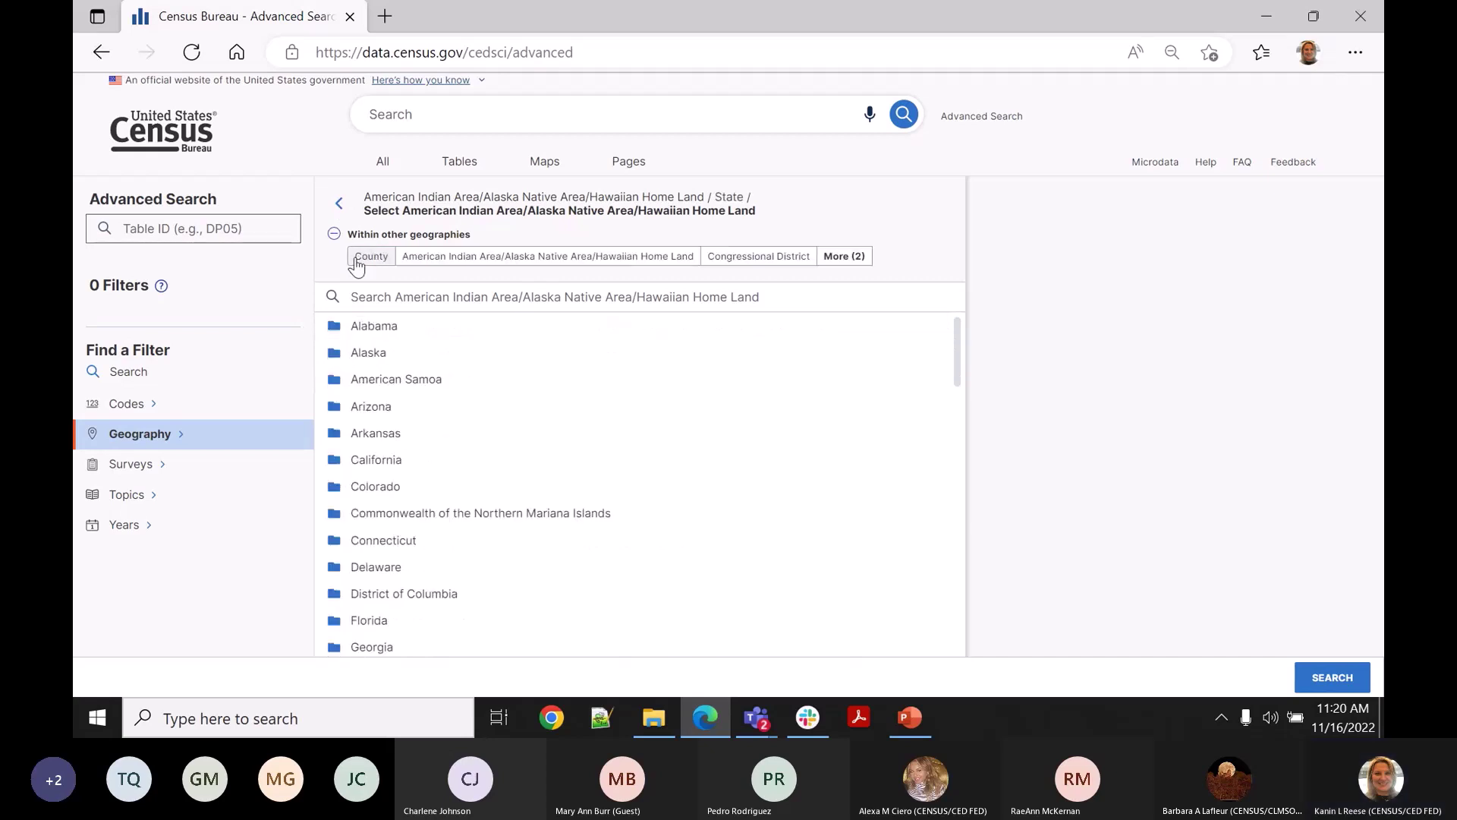
scroll(402, 495, "down", 3)
scroll(402, 495, "down", 6)
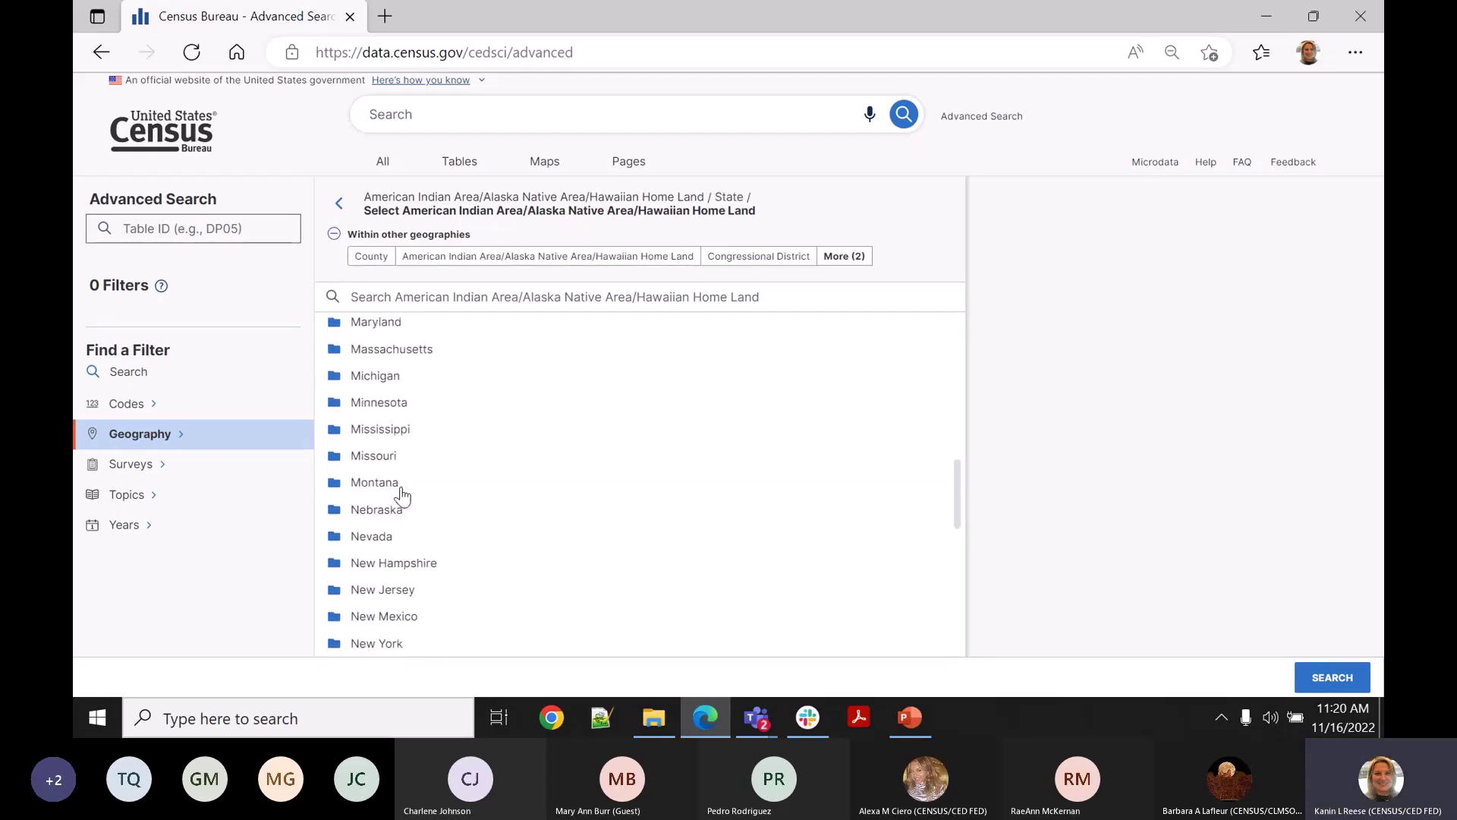
left_click(400, 566)
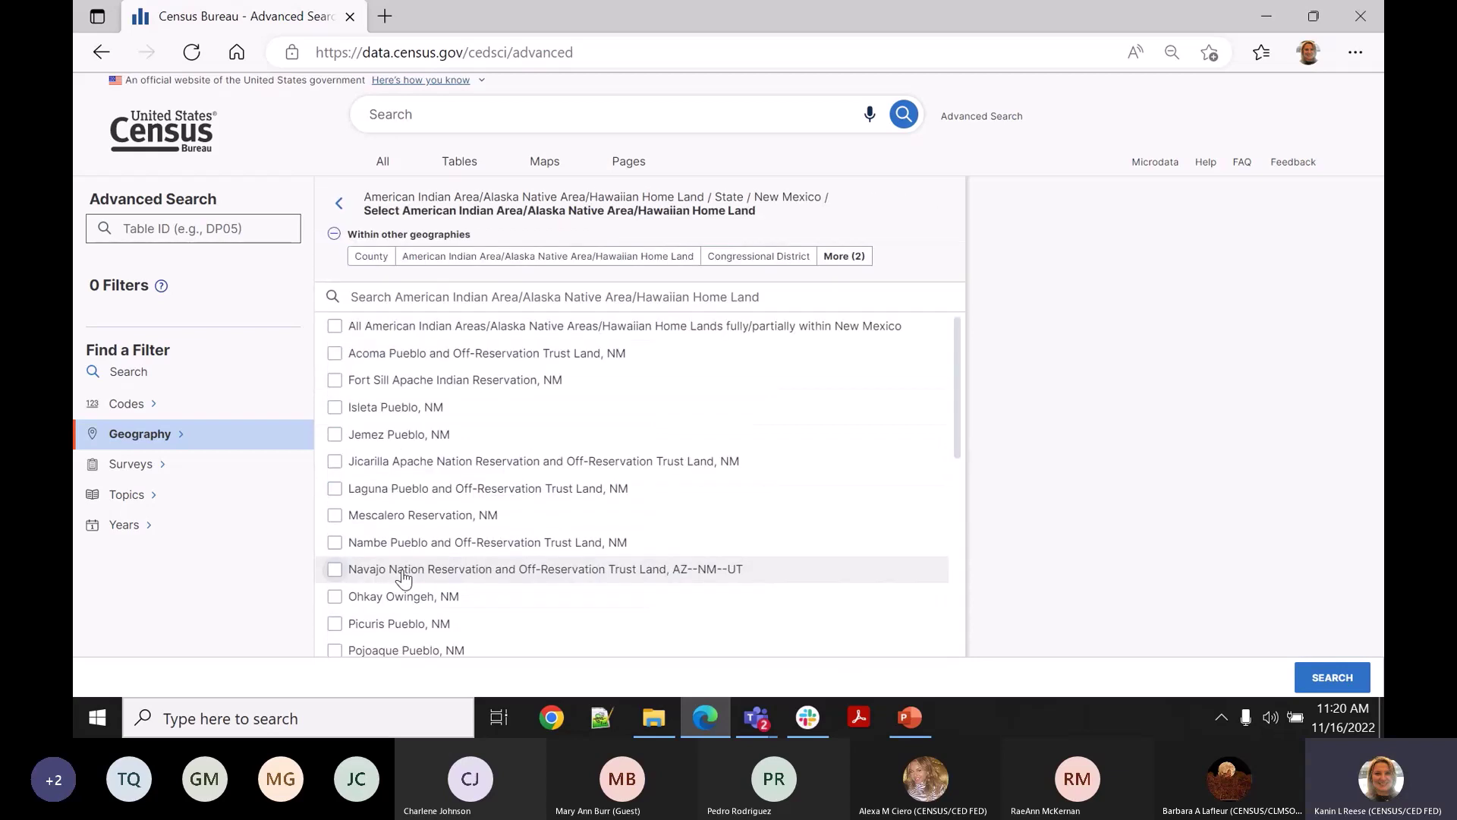
Look through the listed areas and select All American Indian Areas/Alaska Native Areas/Hawaiian Home Lands fully/partially within New Mexico as a filter.
scroll(774, 425, "down", 6)
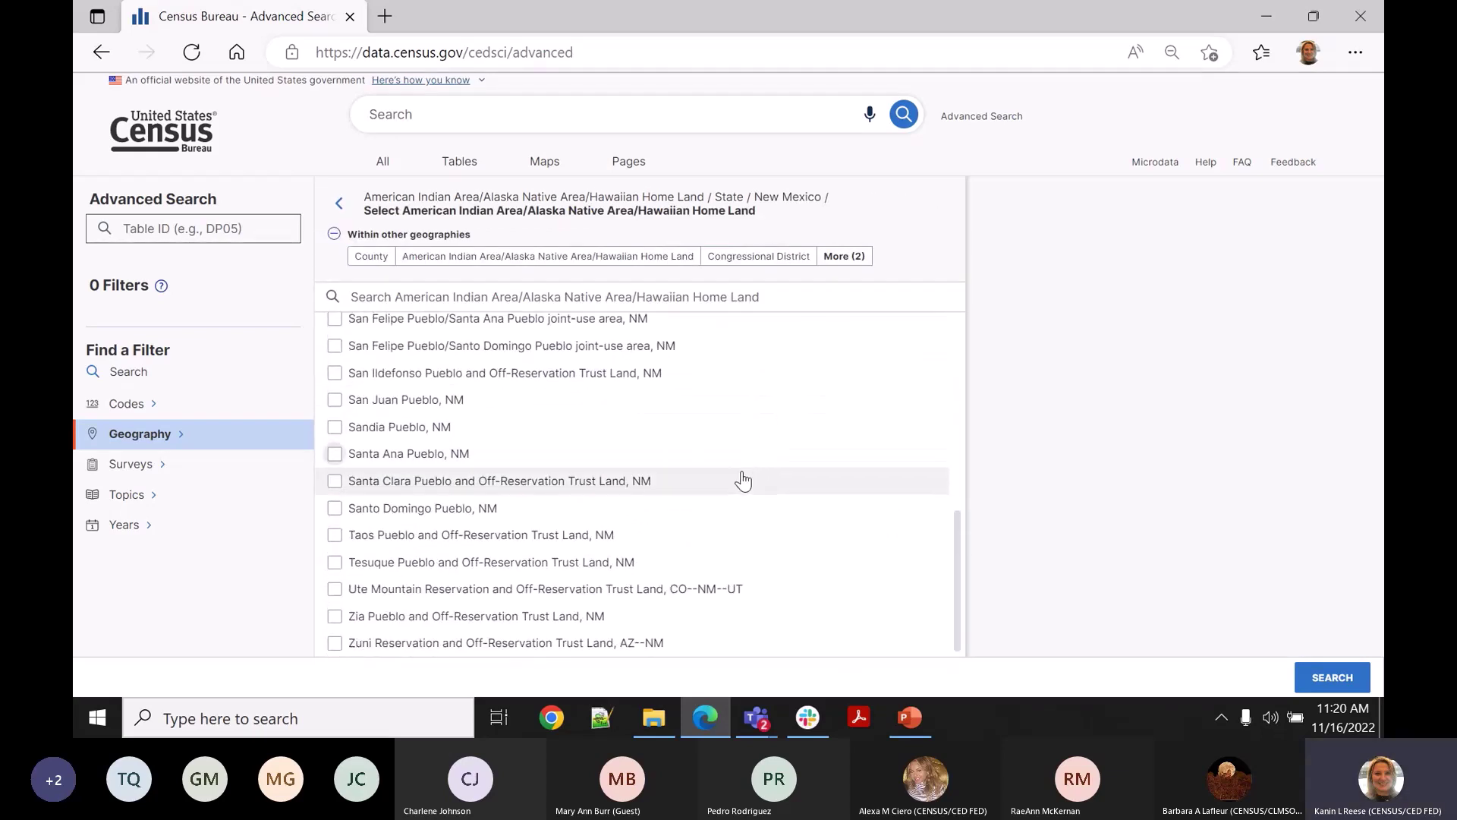
scroll(741, 478, "up", 6)
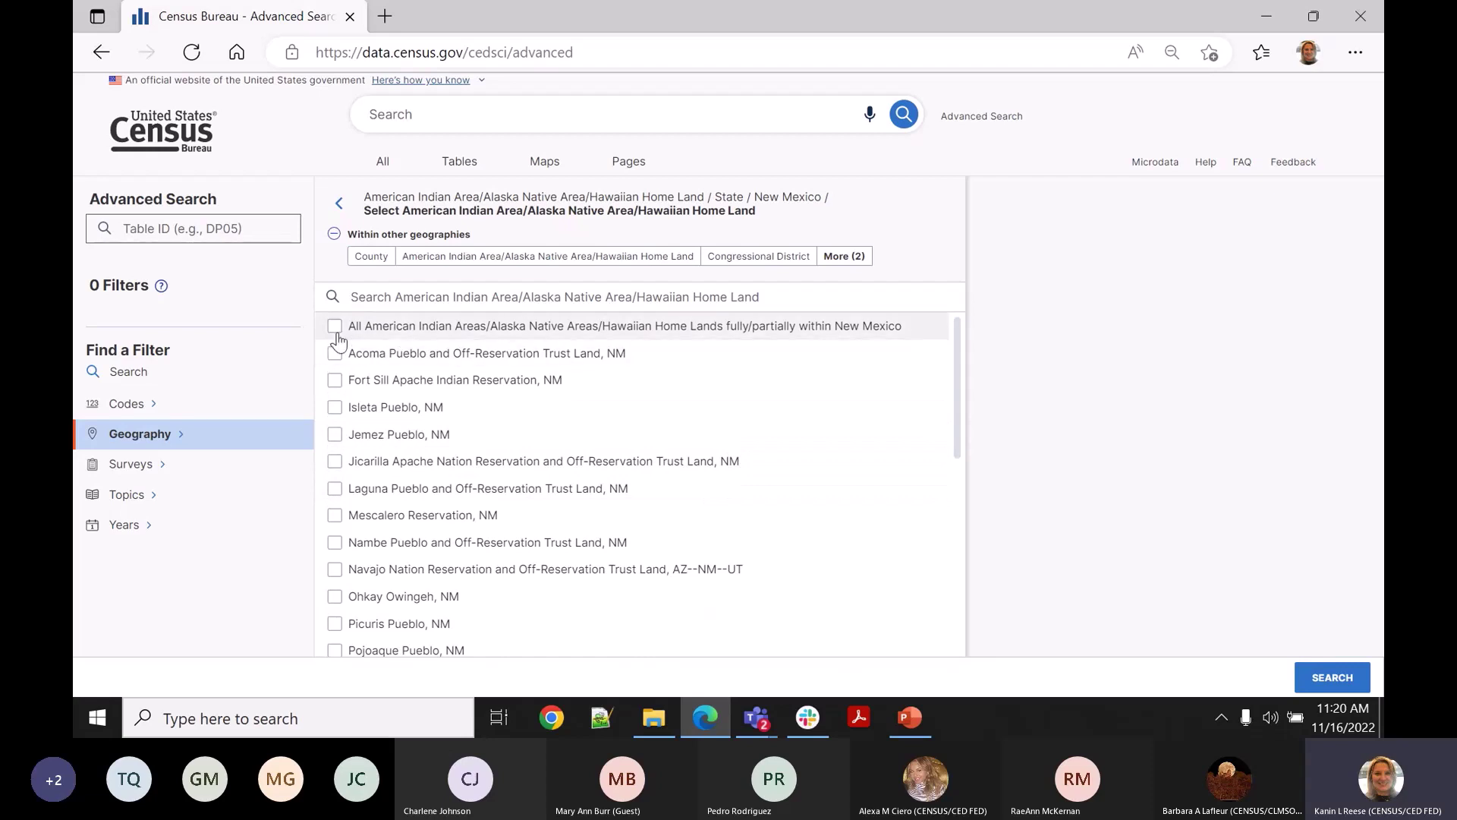
scroll(472, 511, "down", 3)
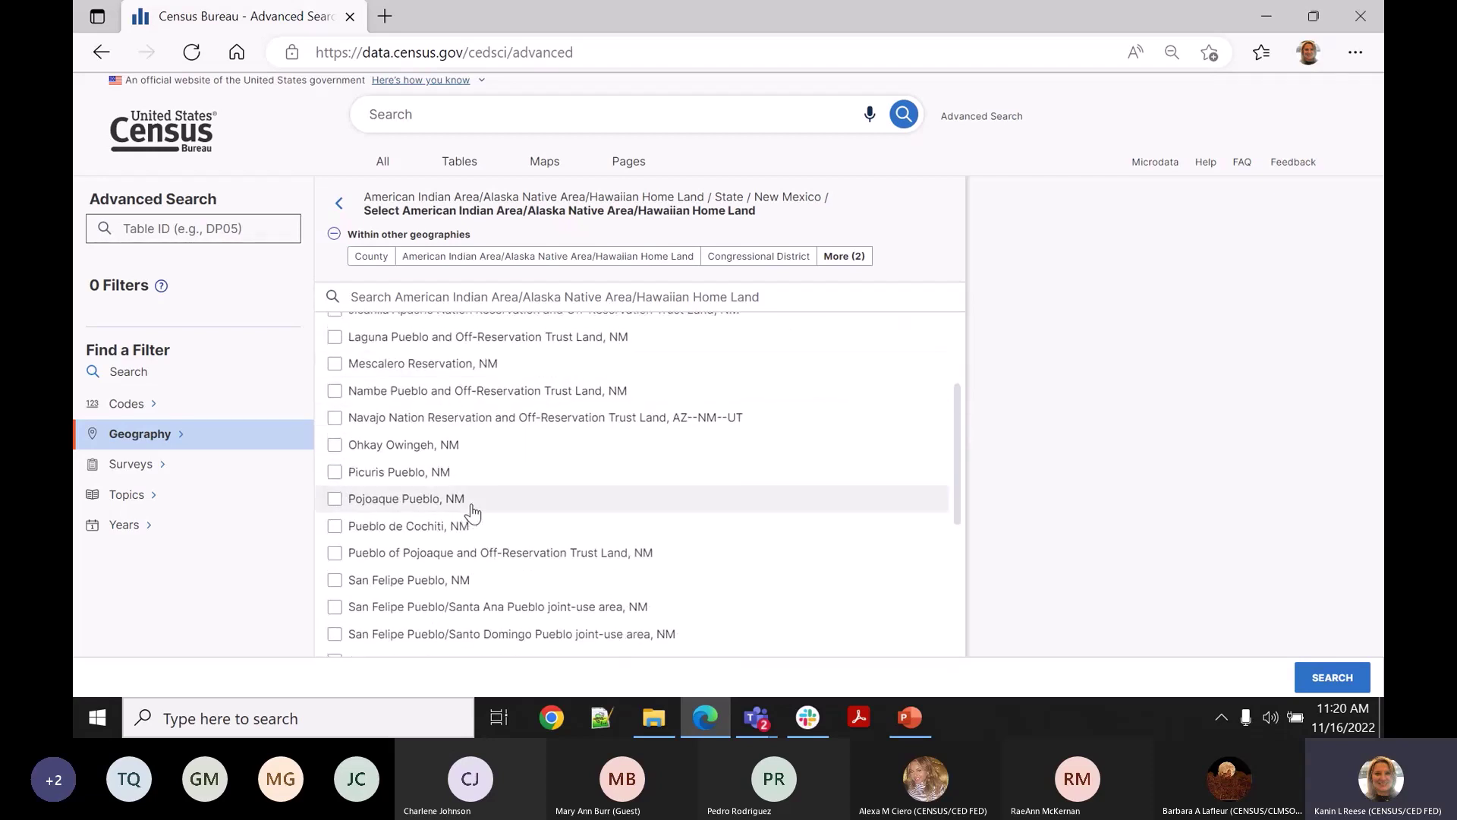
scroll(469, 501, "up", 3)
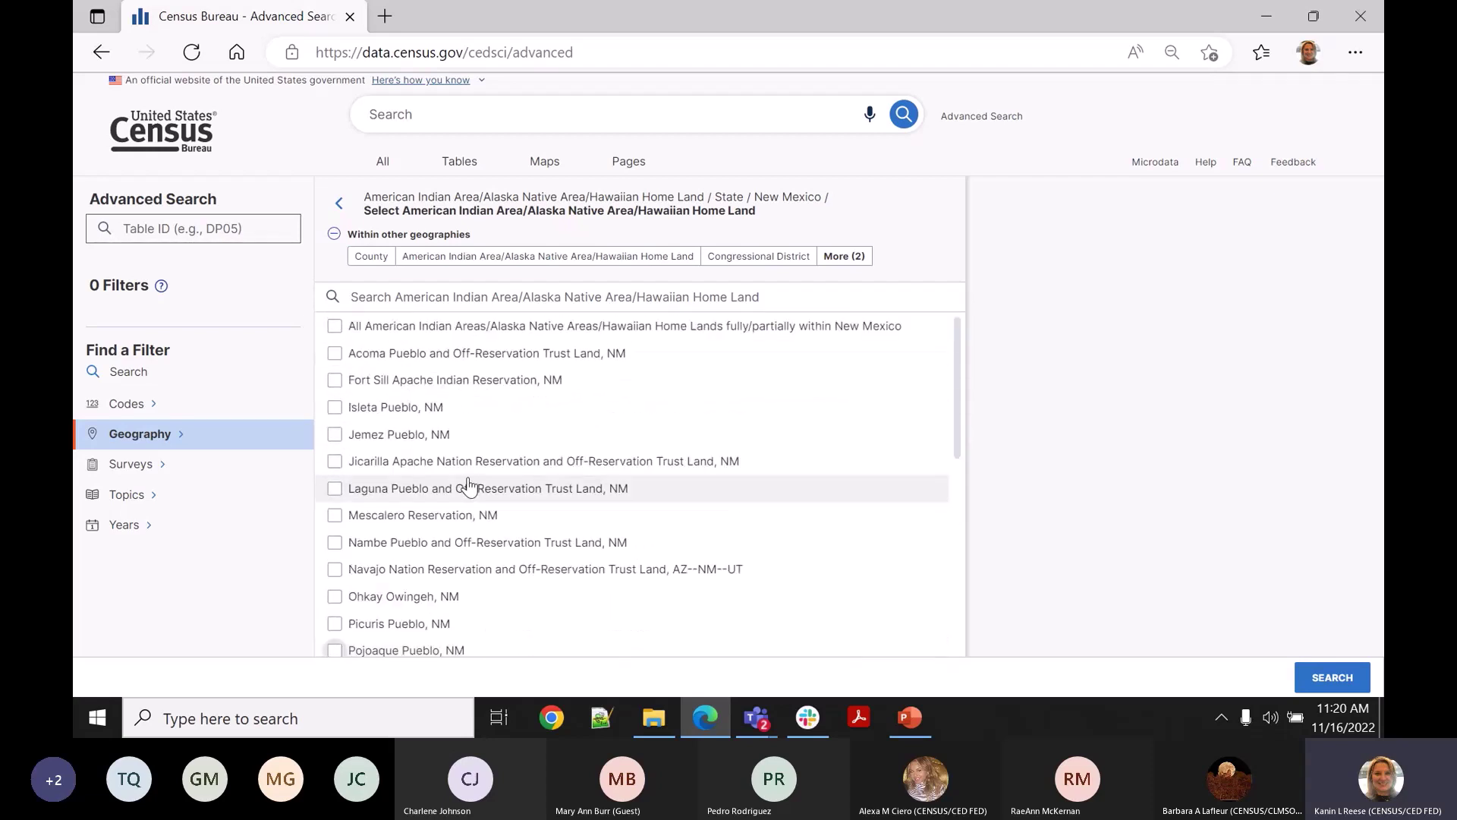
left_click(335, 328)
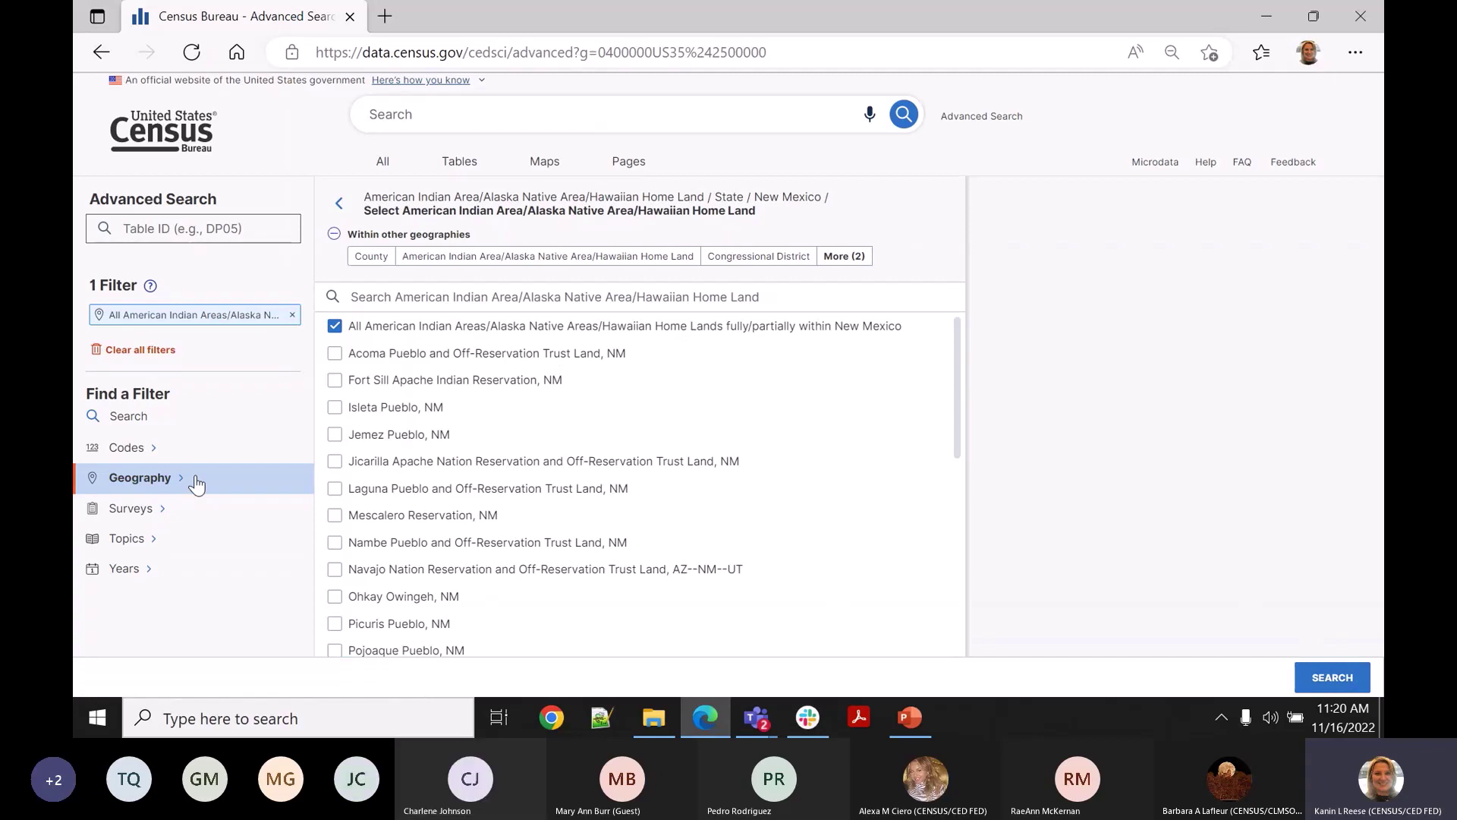
Add the Health Insurance topic from the Health category as a filter.
left_click(136, 551)
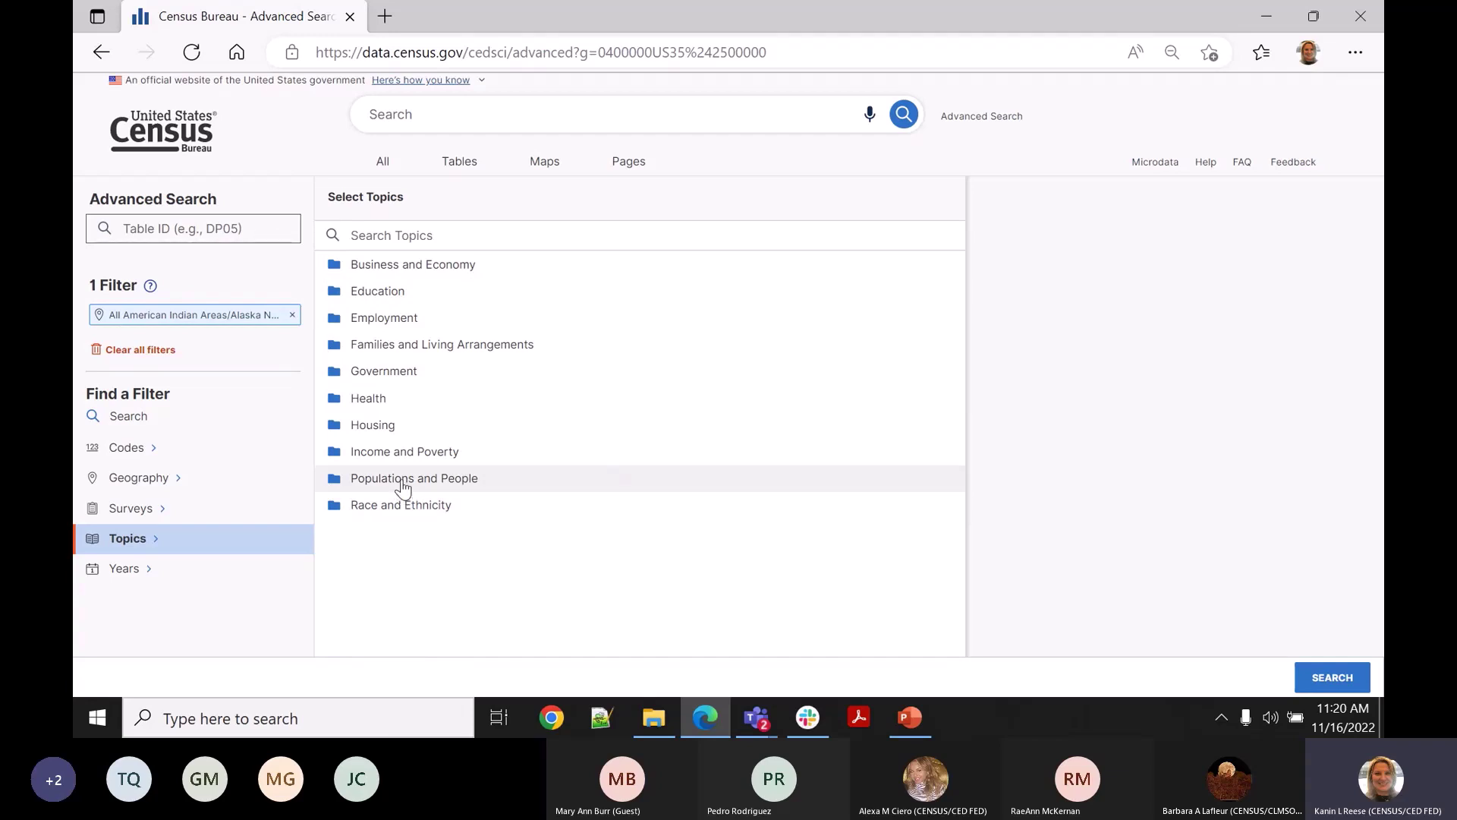
left_click(381, 400)
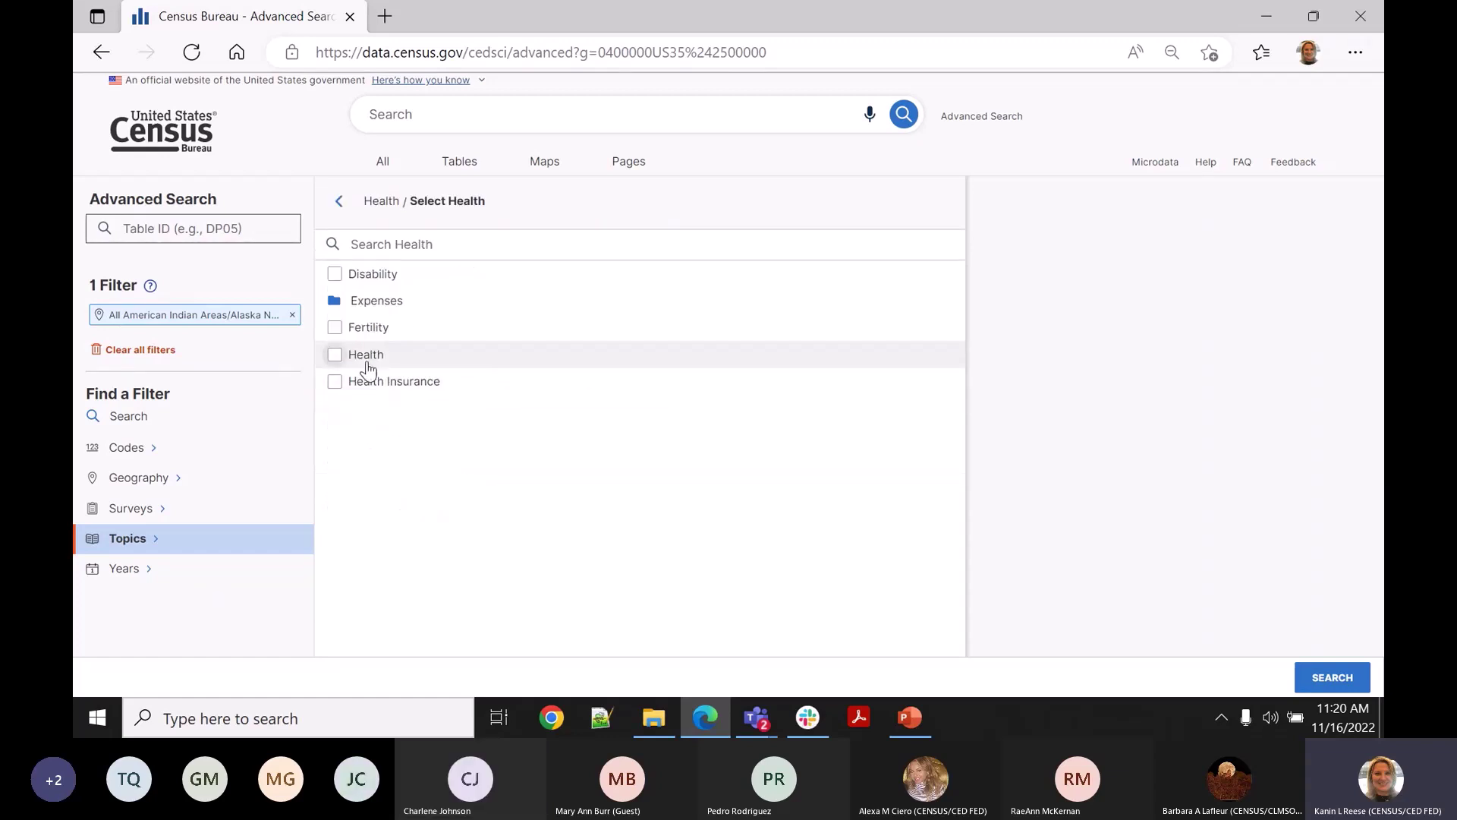
left_click(338, 382)
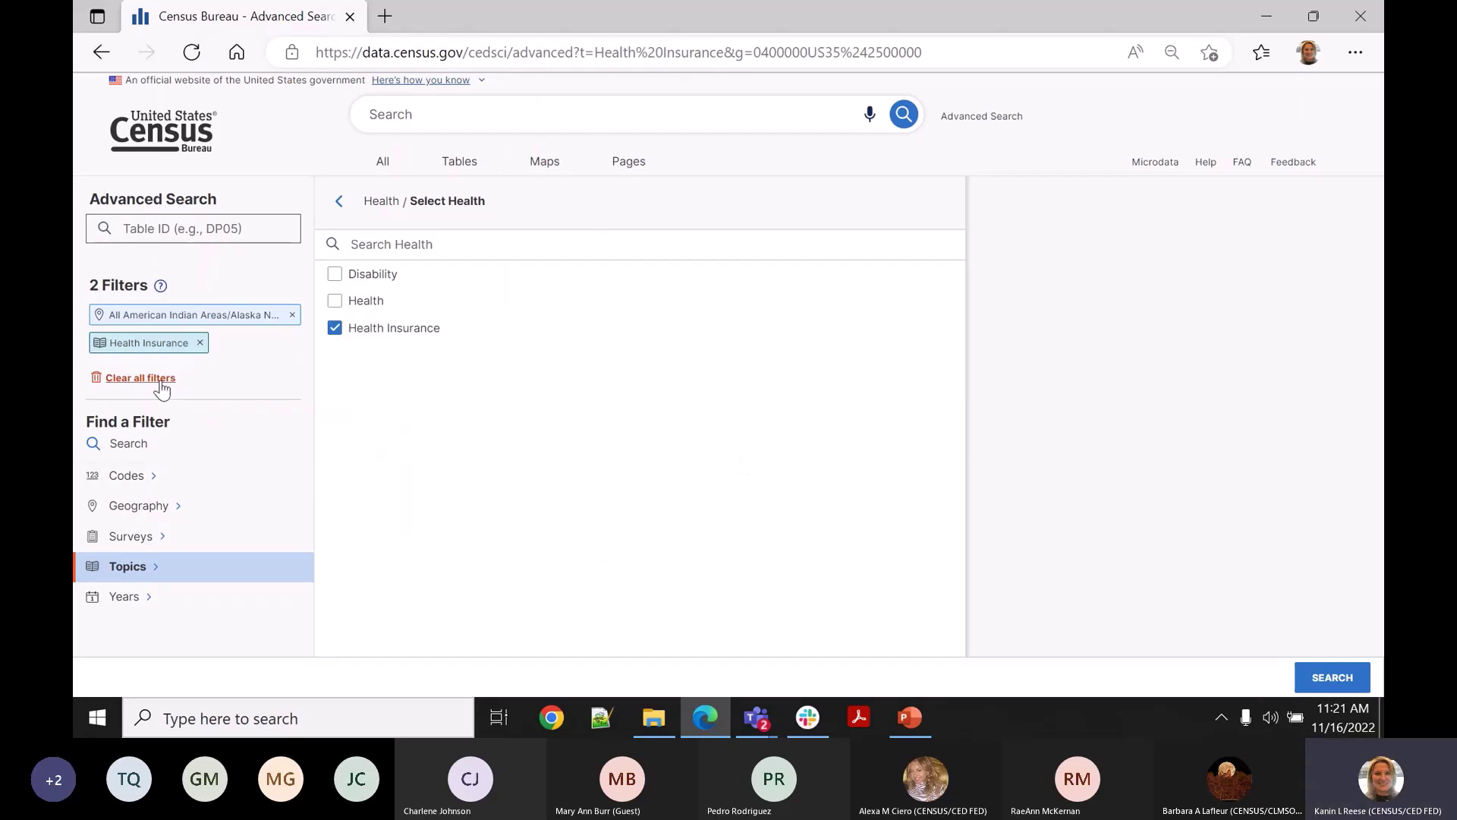
Add the American Community Survey 5-Year Estimates Detailed Tables as a survey filter.
left_click(138, 537)
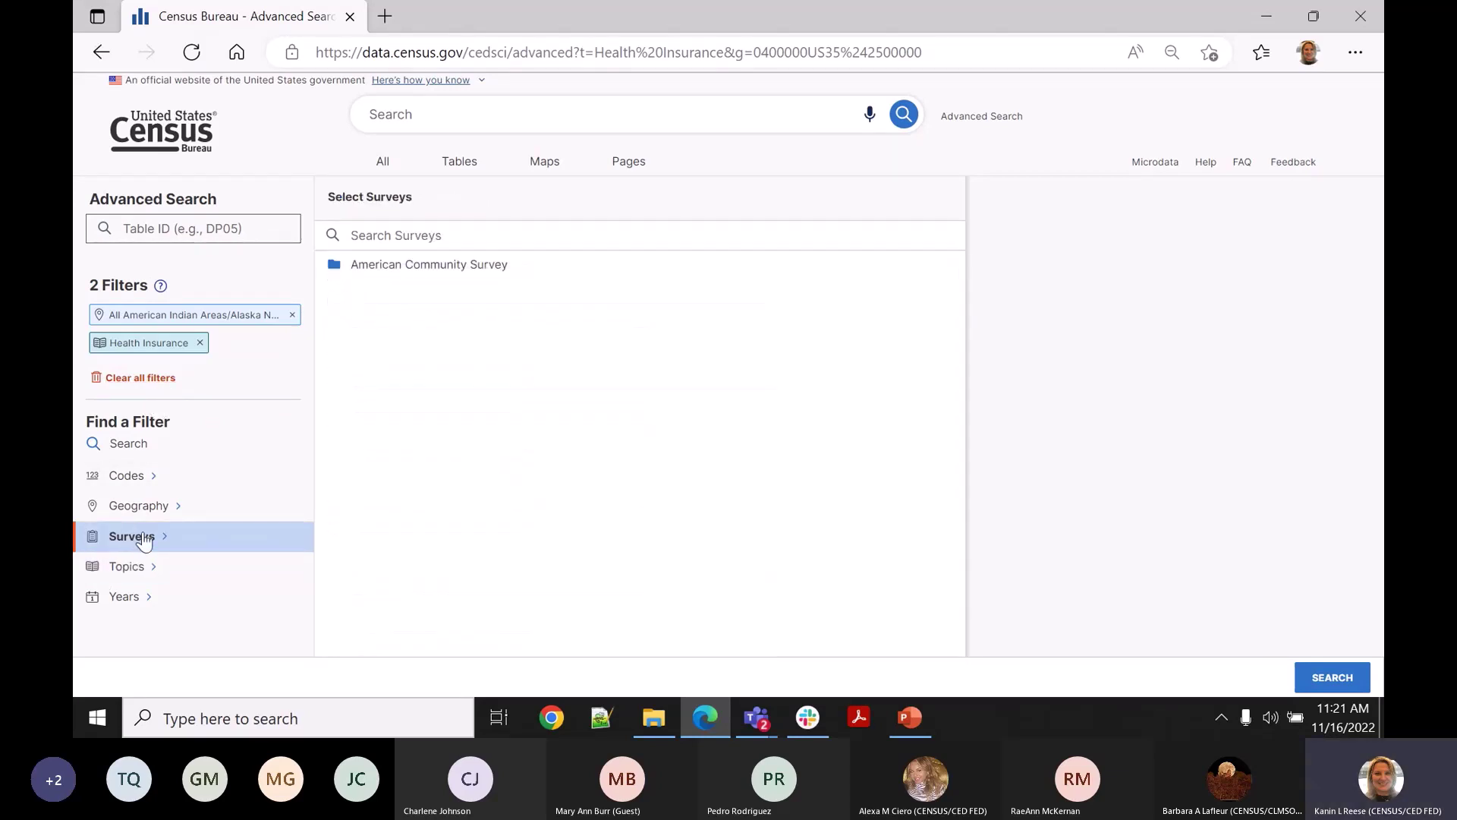
left_click(440, 267)
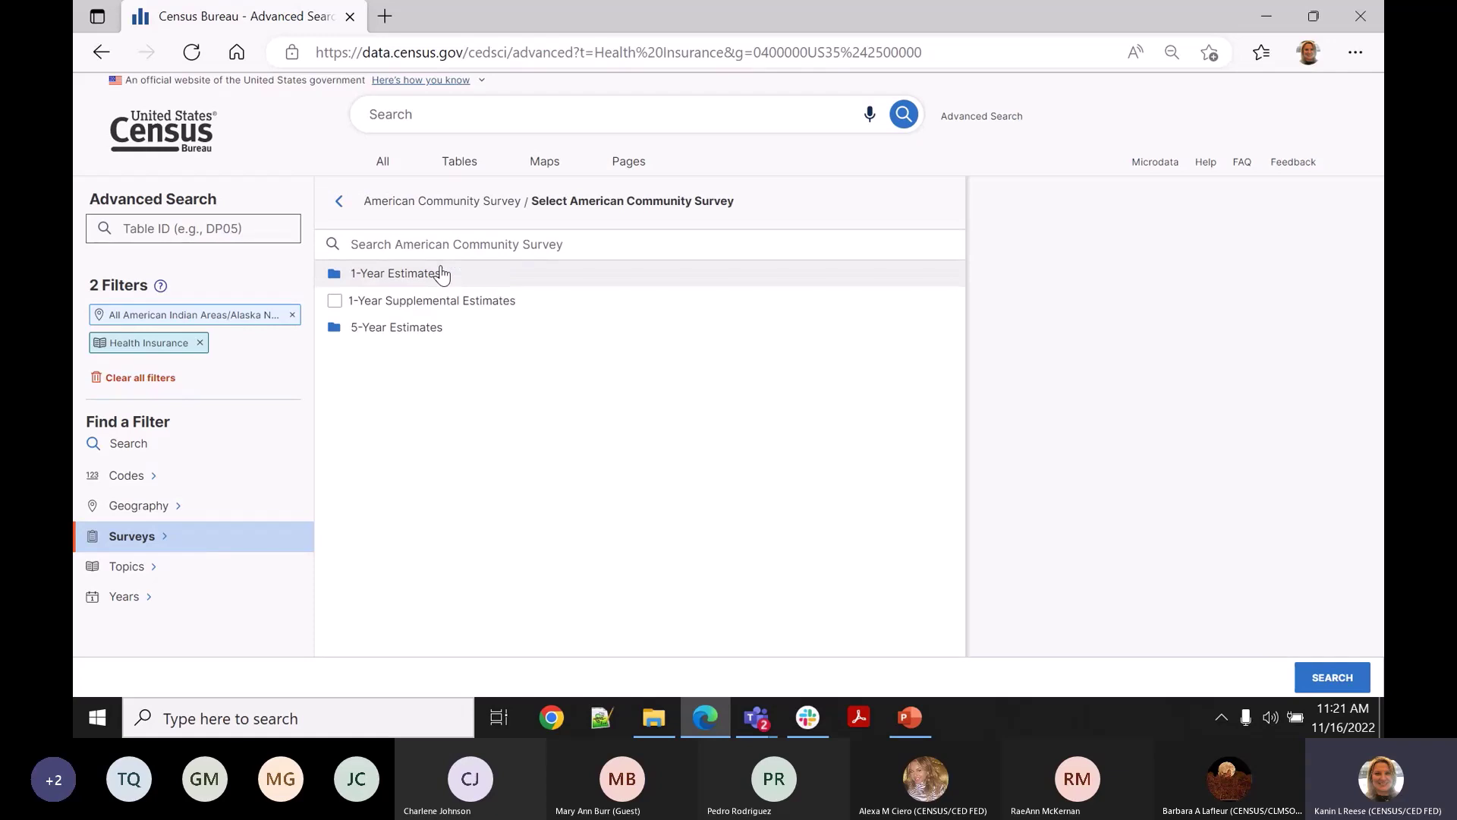
left_click(401, 331)
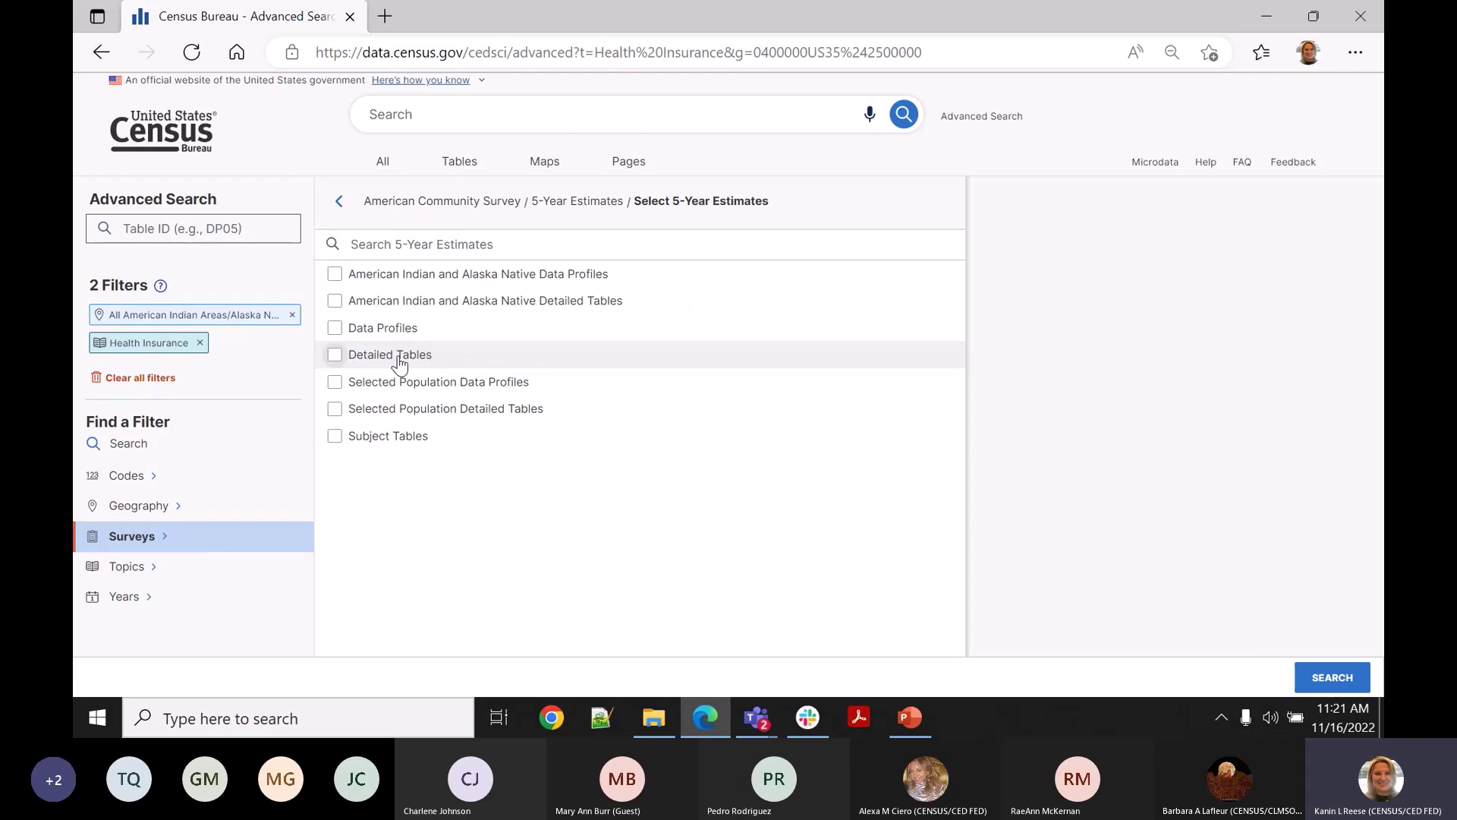
left_click(335, 355)
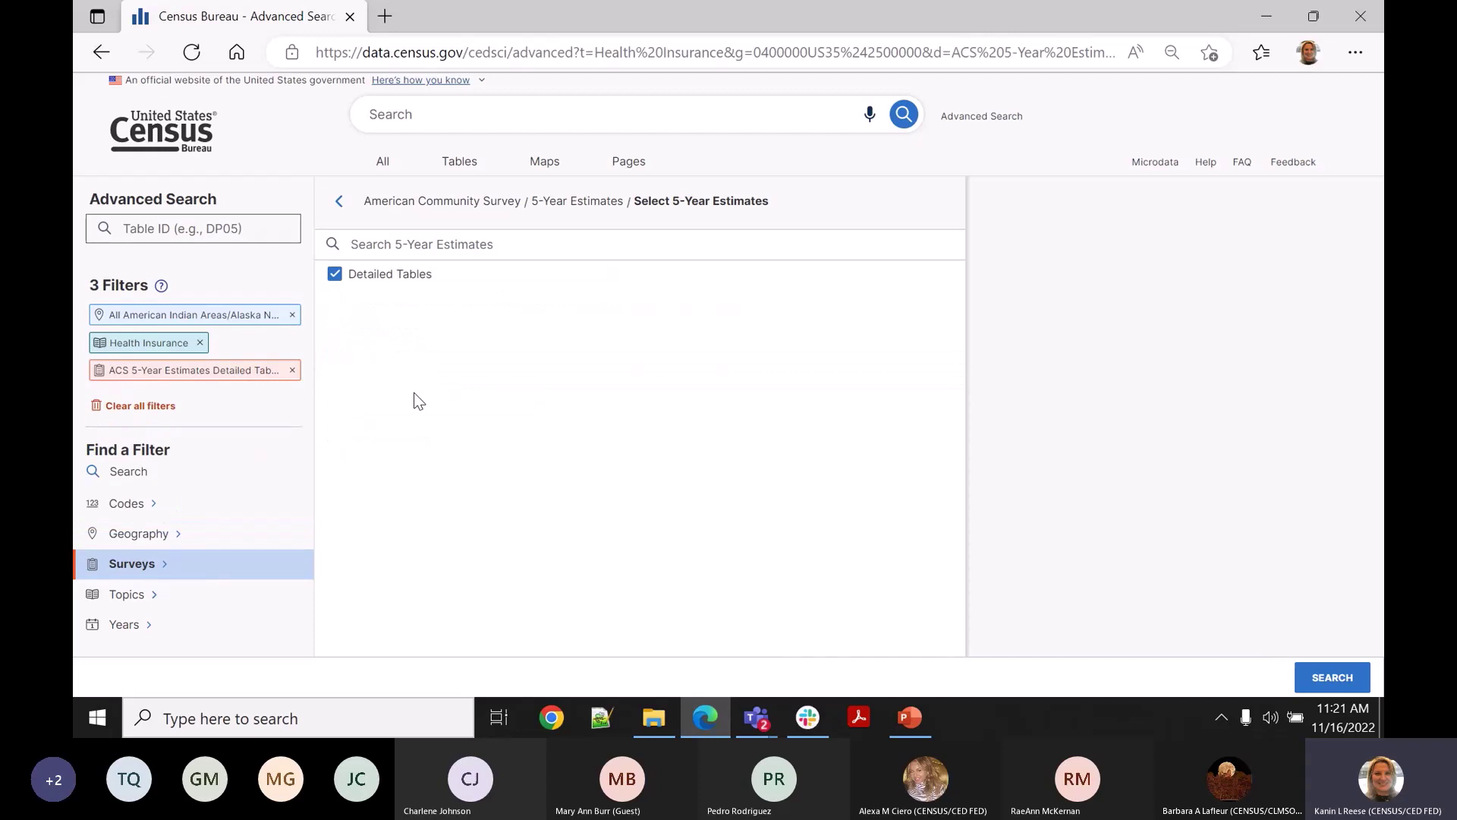
Run the filtered search and open table B27001, Health Insurance Coverage Status by Sex by Age, with the filter pane collapsed.
left_click(1336, 680)
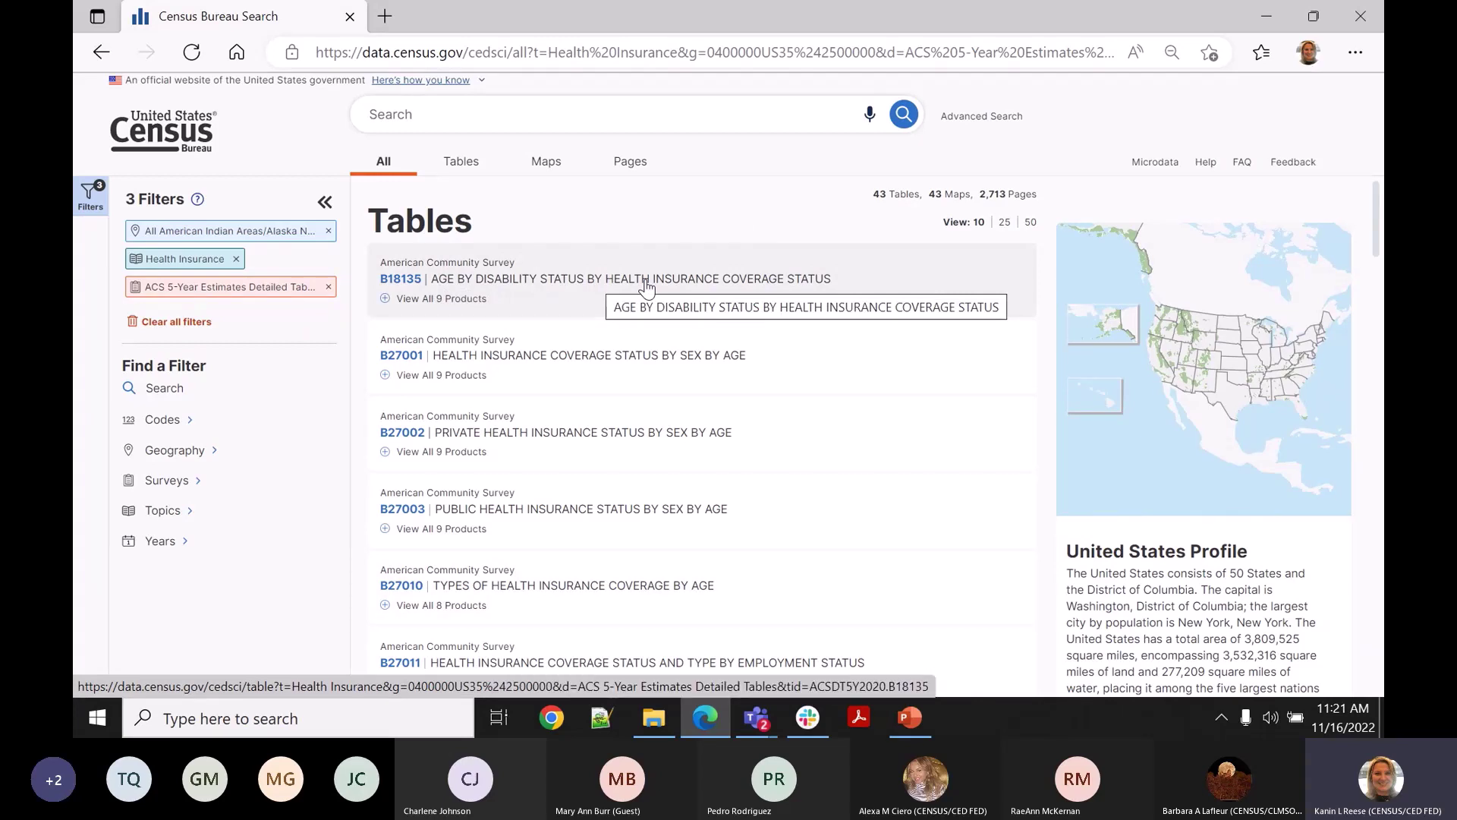
left_click(475, 357)
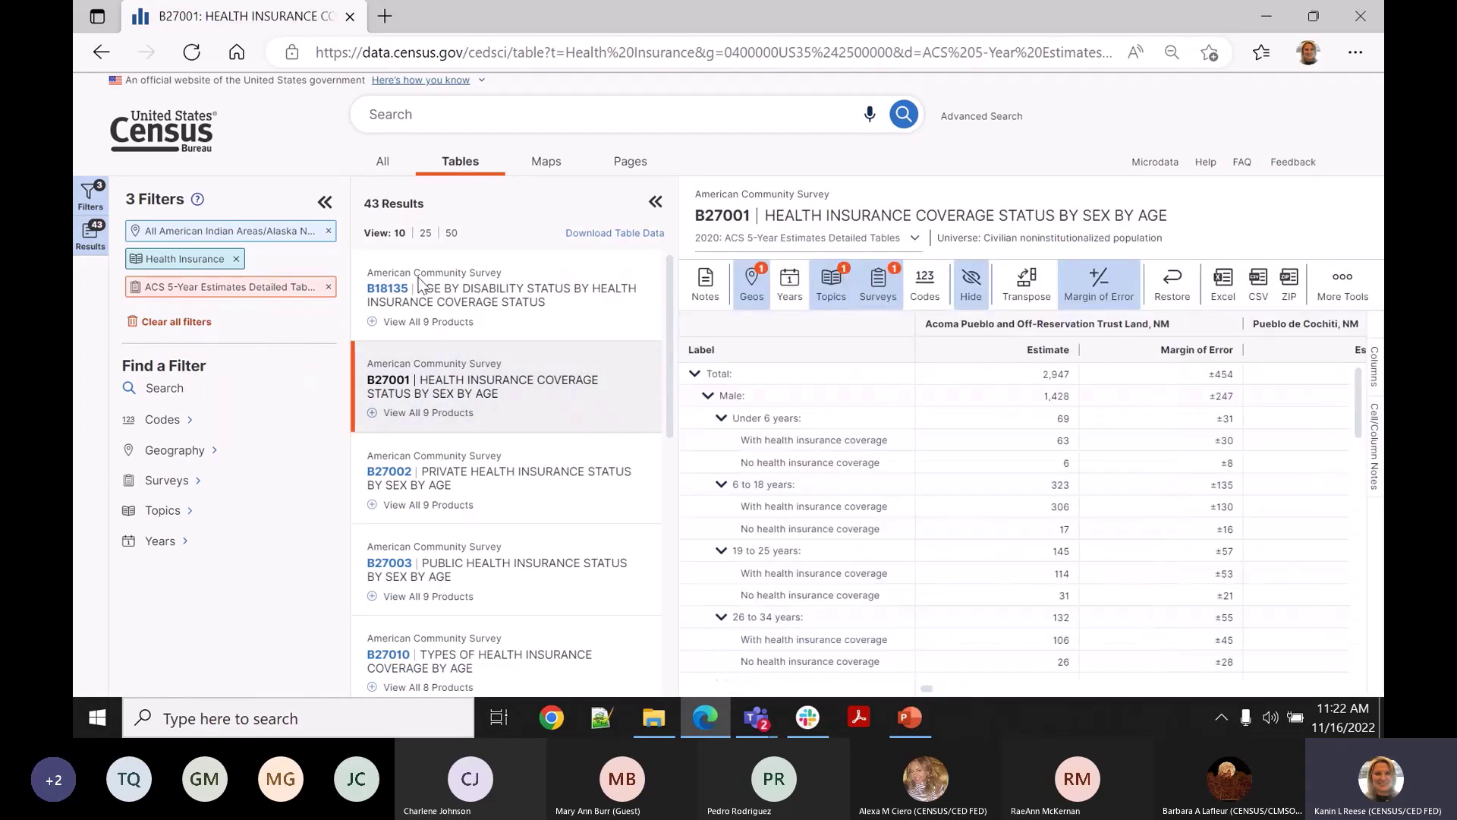
left_click(325, 202)
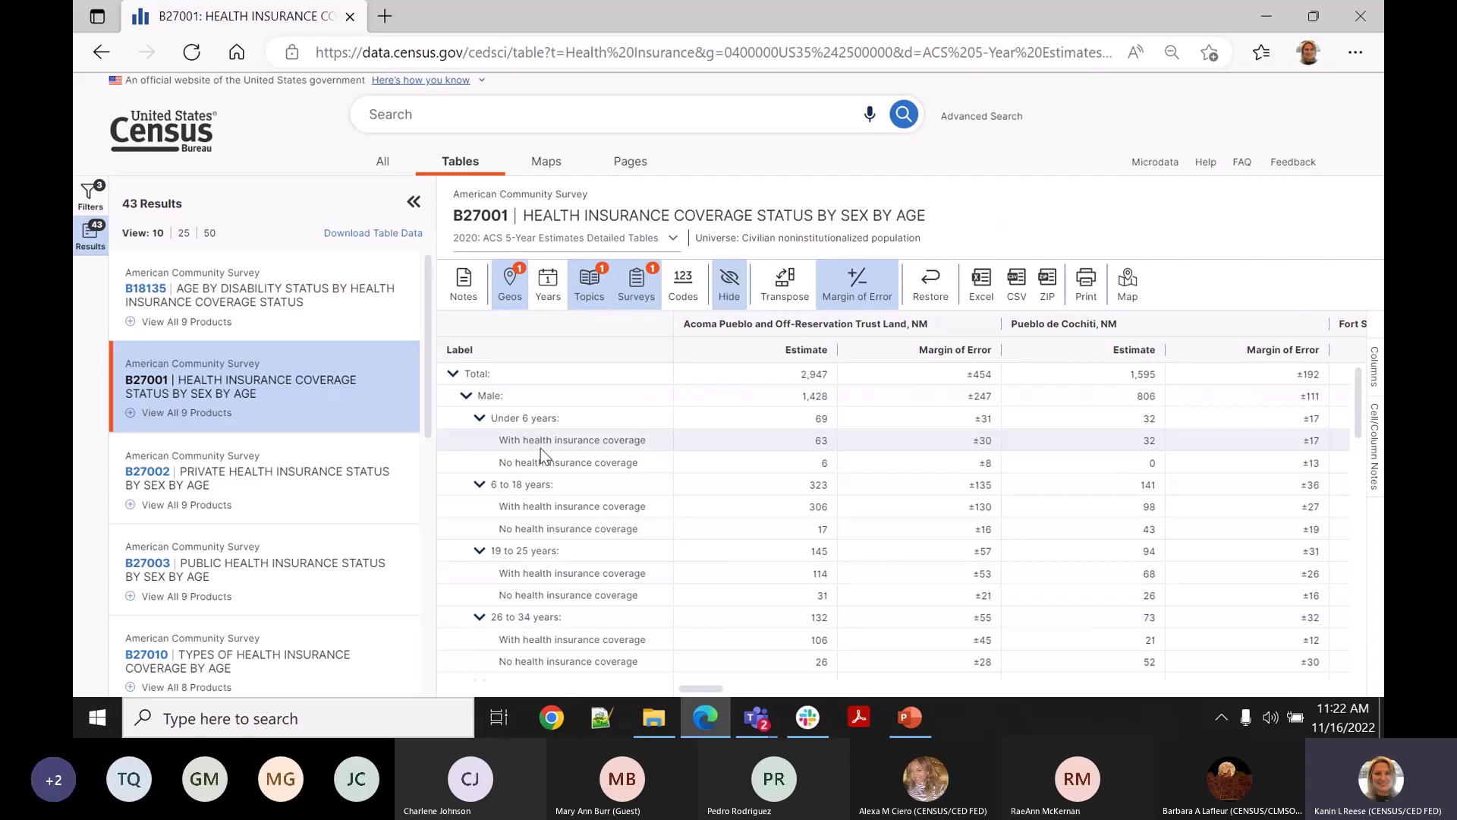
Examine table B27001's age rows and follow the insured males aged 26 to 34 across the tribal area columns.
scroll(540, 447, "down", 1)
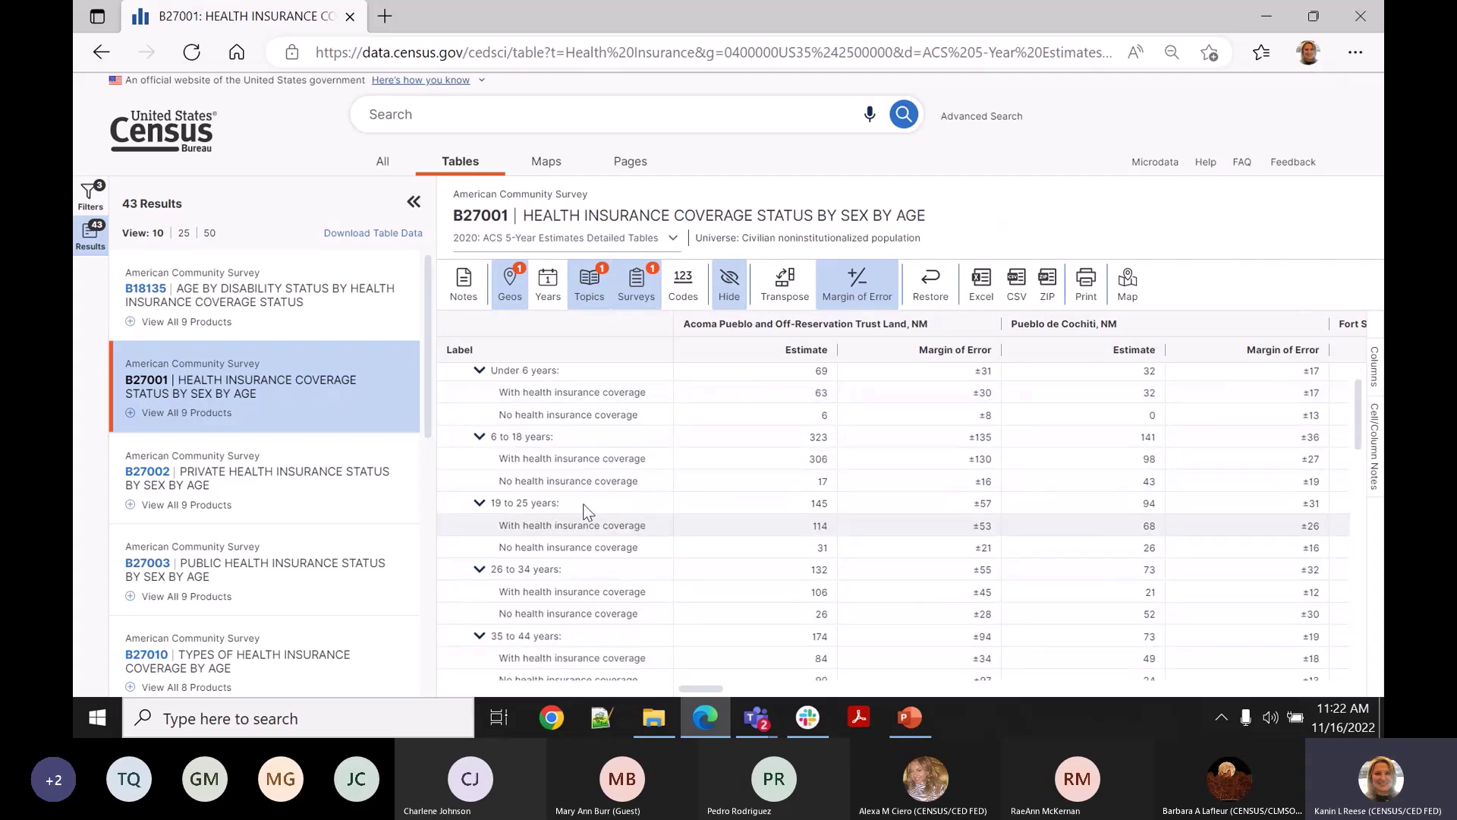
scroll(545, 451, "up", 1)
scroll(615, 552, "down", 1)
scroll(613, 560, "down", 1)
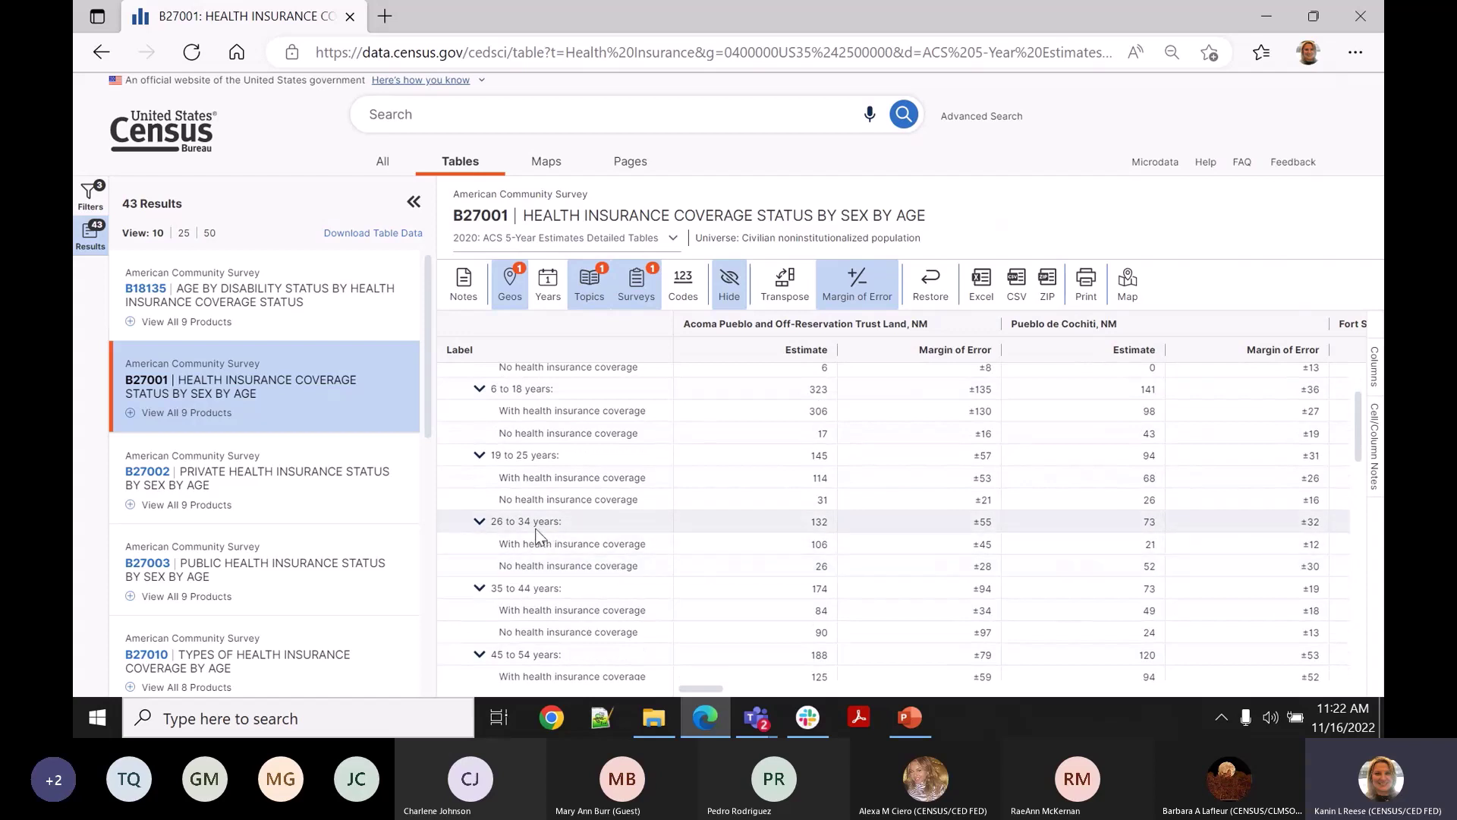
left_click(755, 548)
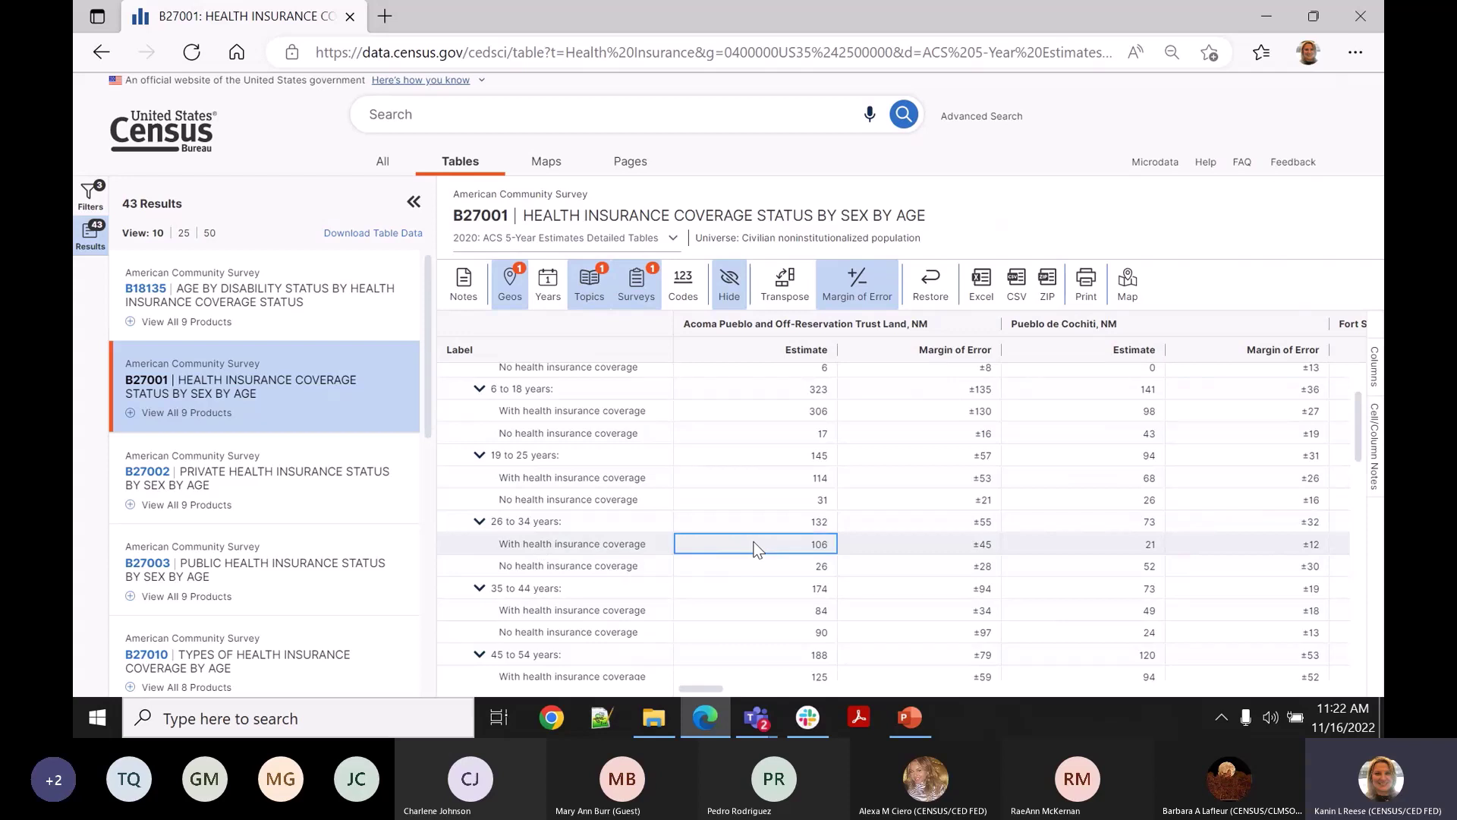
key("Right")
key("Right")
key("Right")
key("Right")
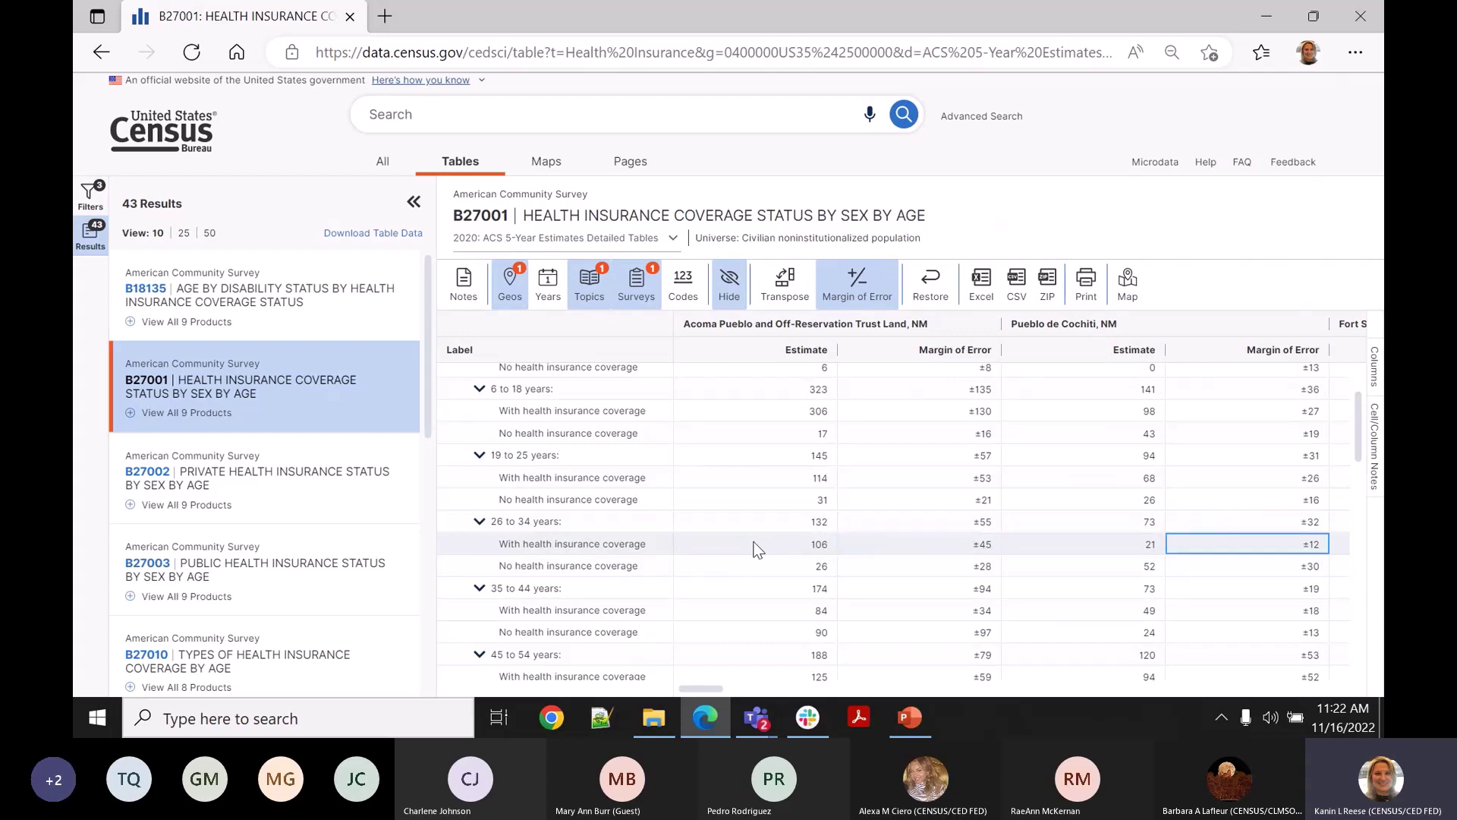
key("Right")
key("Right")
key("Right")
key("Right")
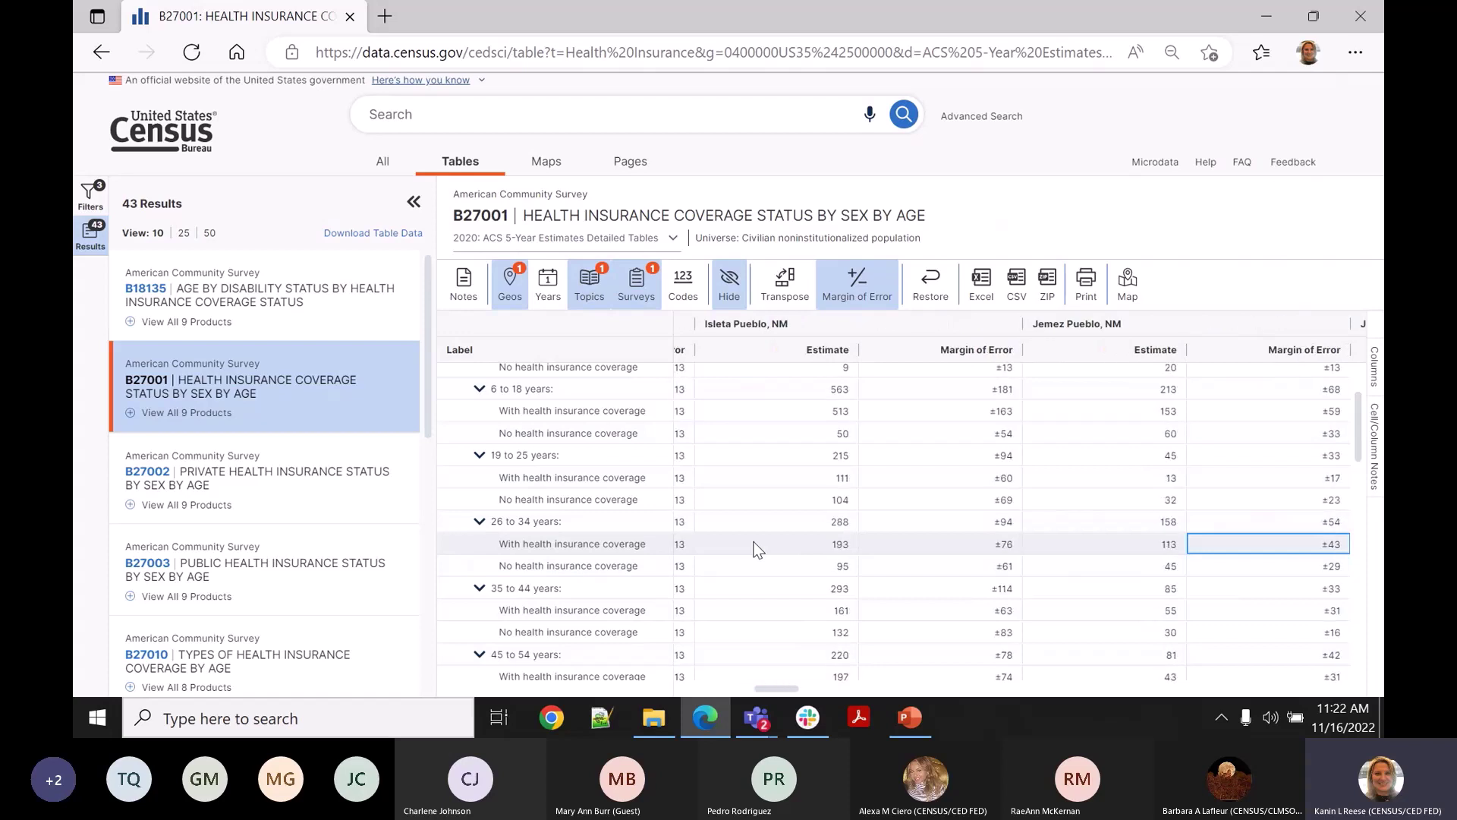
key("Right")
key("Right")
key("Right")
key("Right")
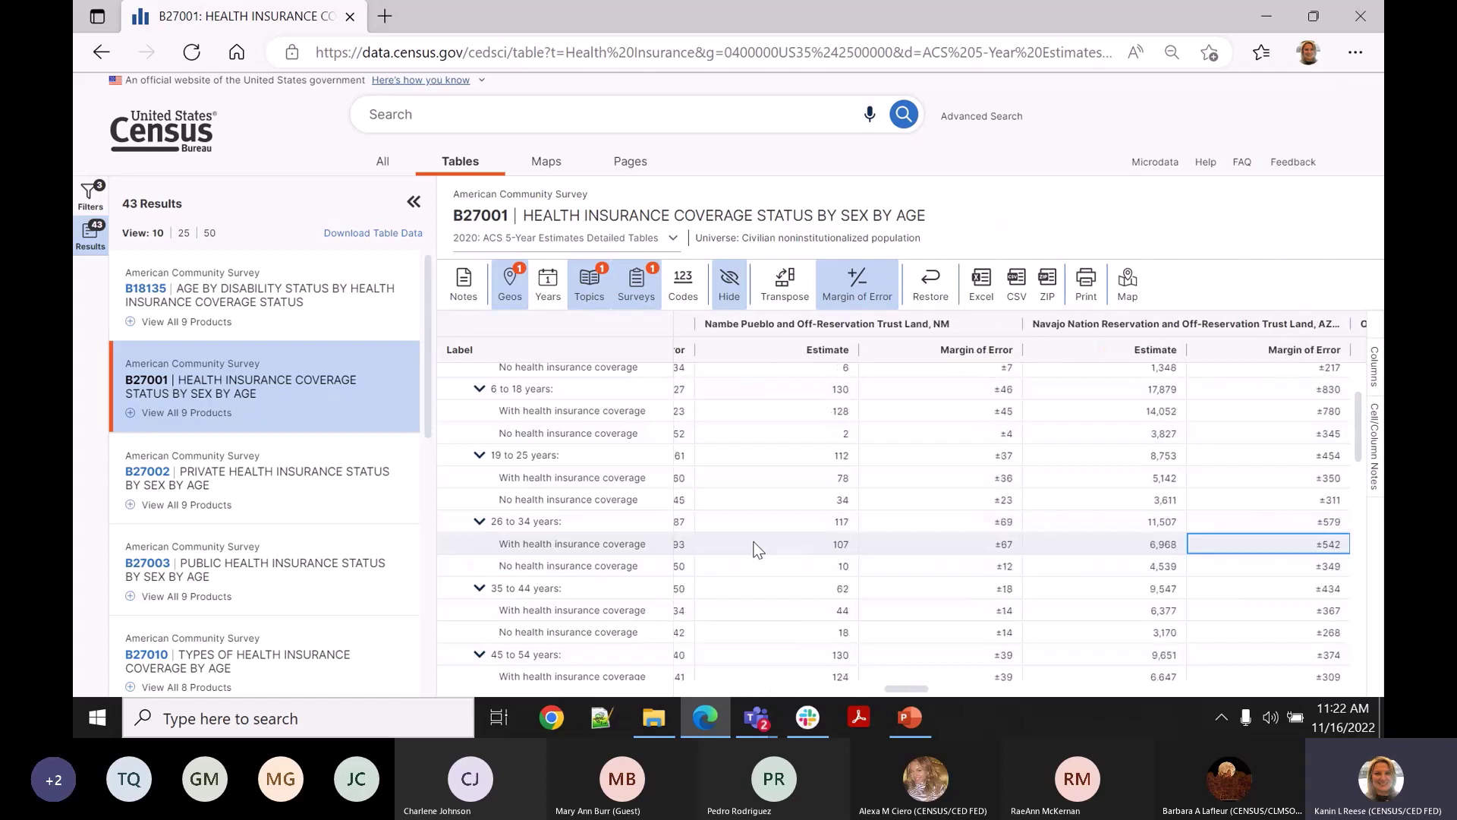
key("Right")
key("Right")
key("Right")
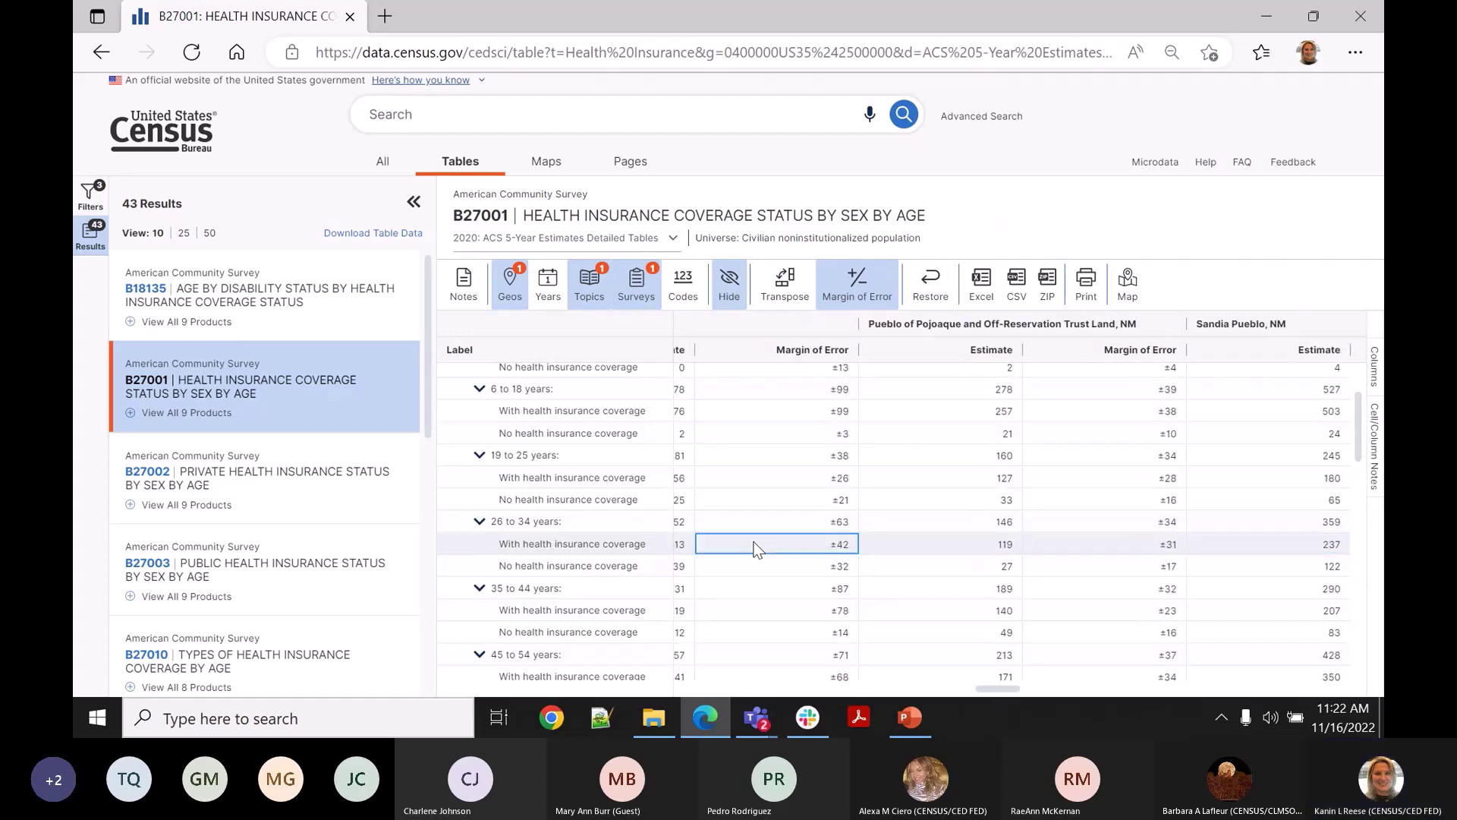
key("Home")
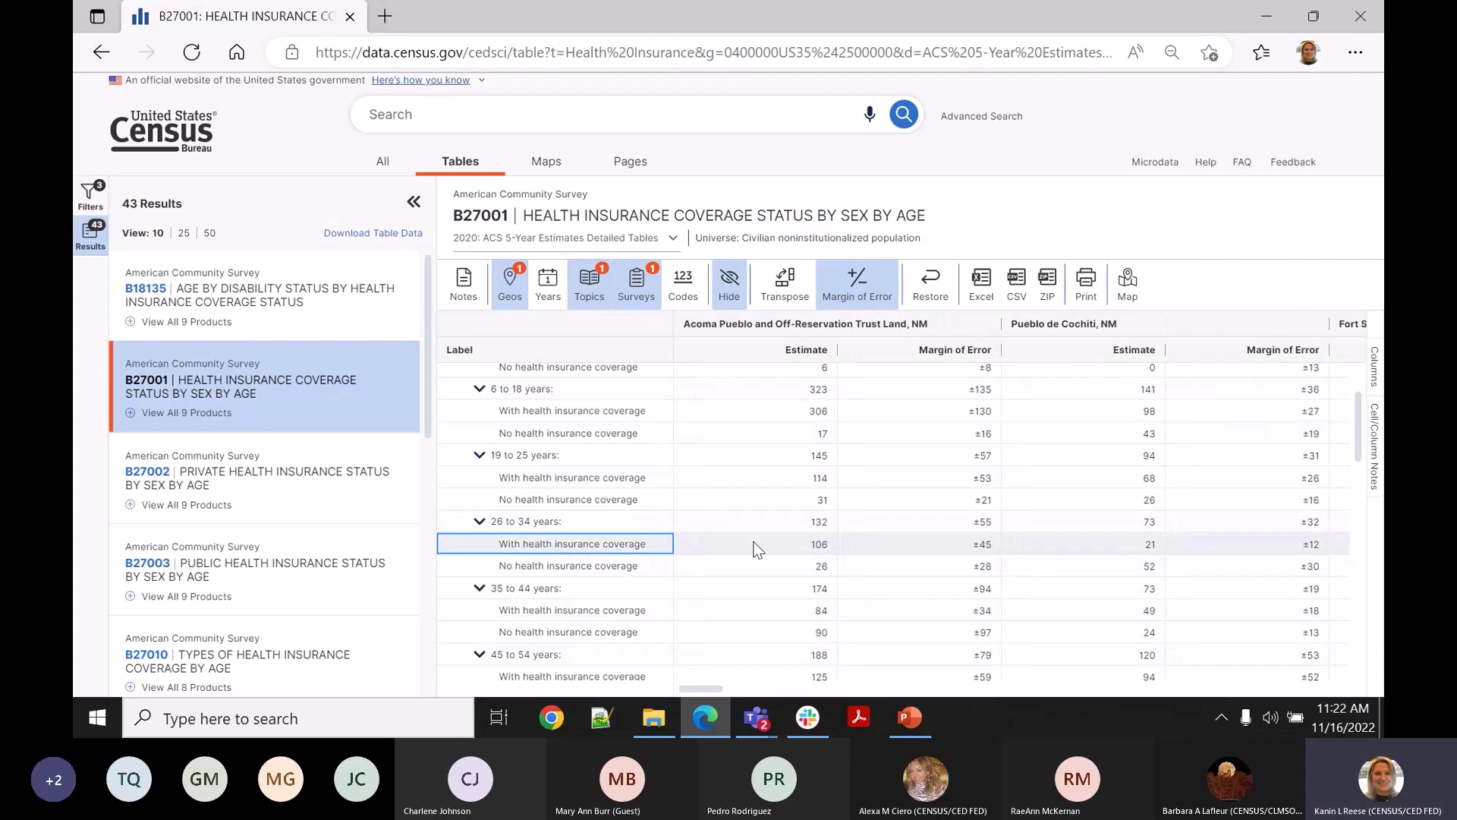
Display table B27001 as a map and collapse the results list.
left_click(555, 165)
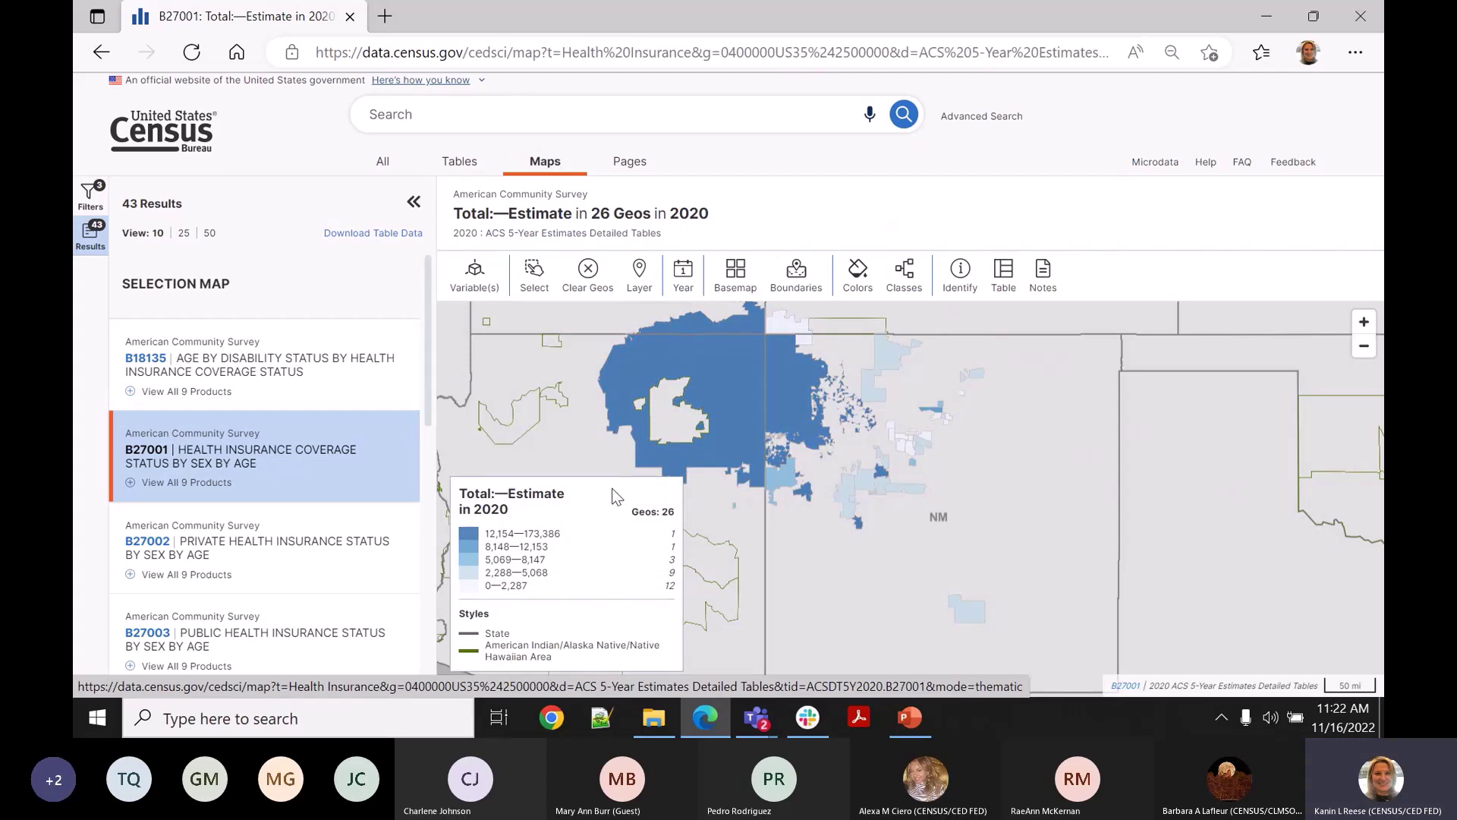
left_click(413, 202)
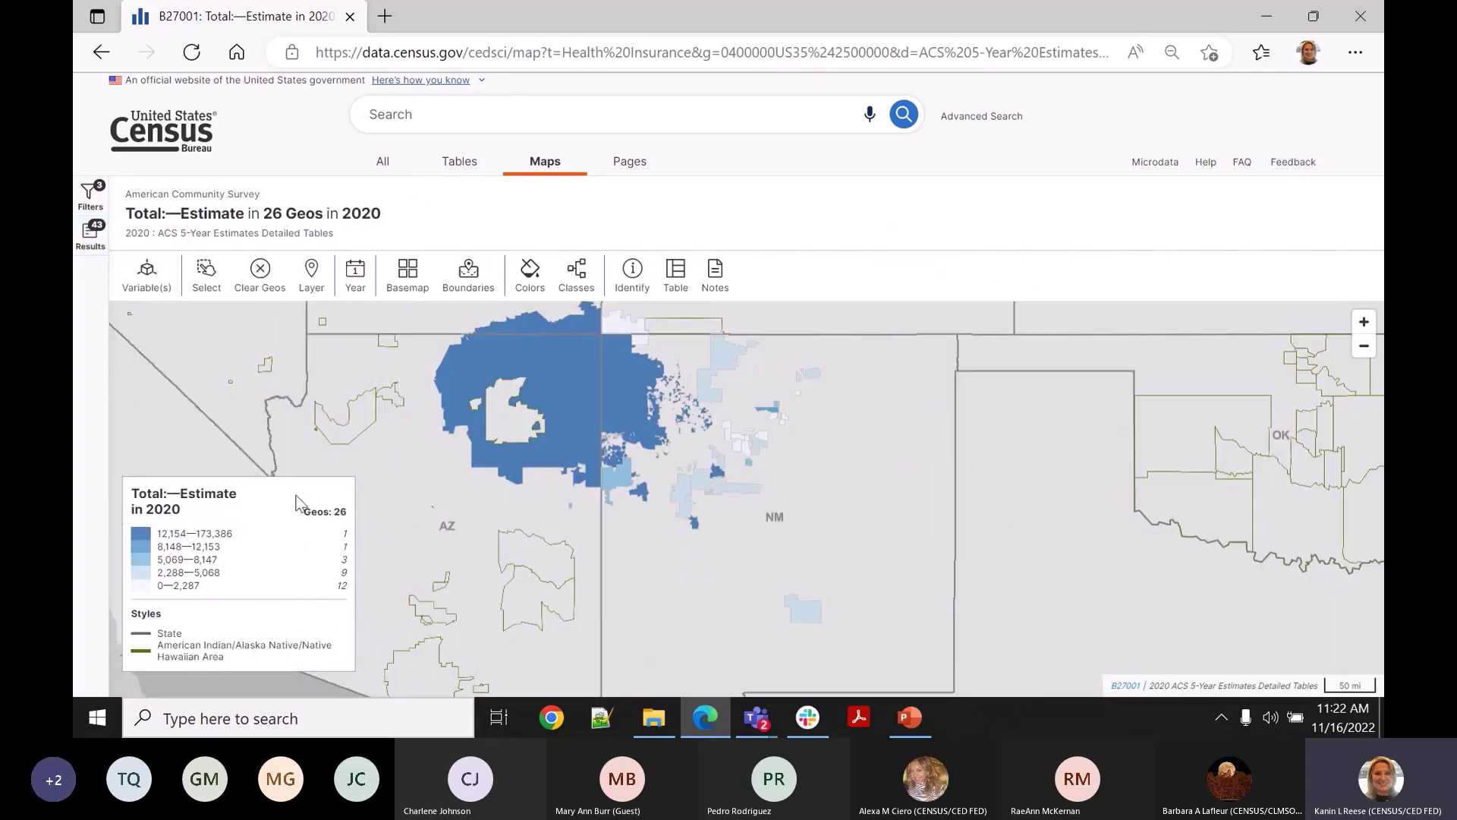
Examine the shaded tribal areas on the map, from all of New Mexico to the named pueblos and reservations in its north.
left_click(1364, 346)
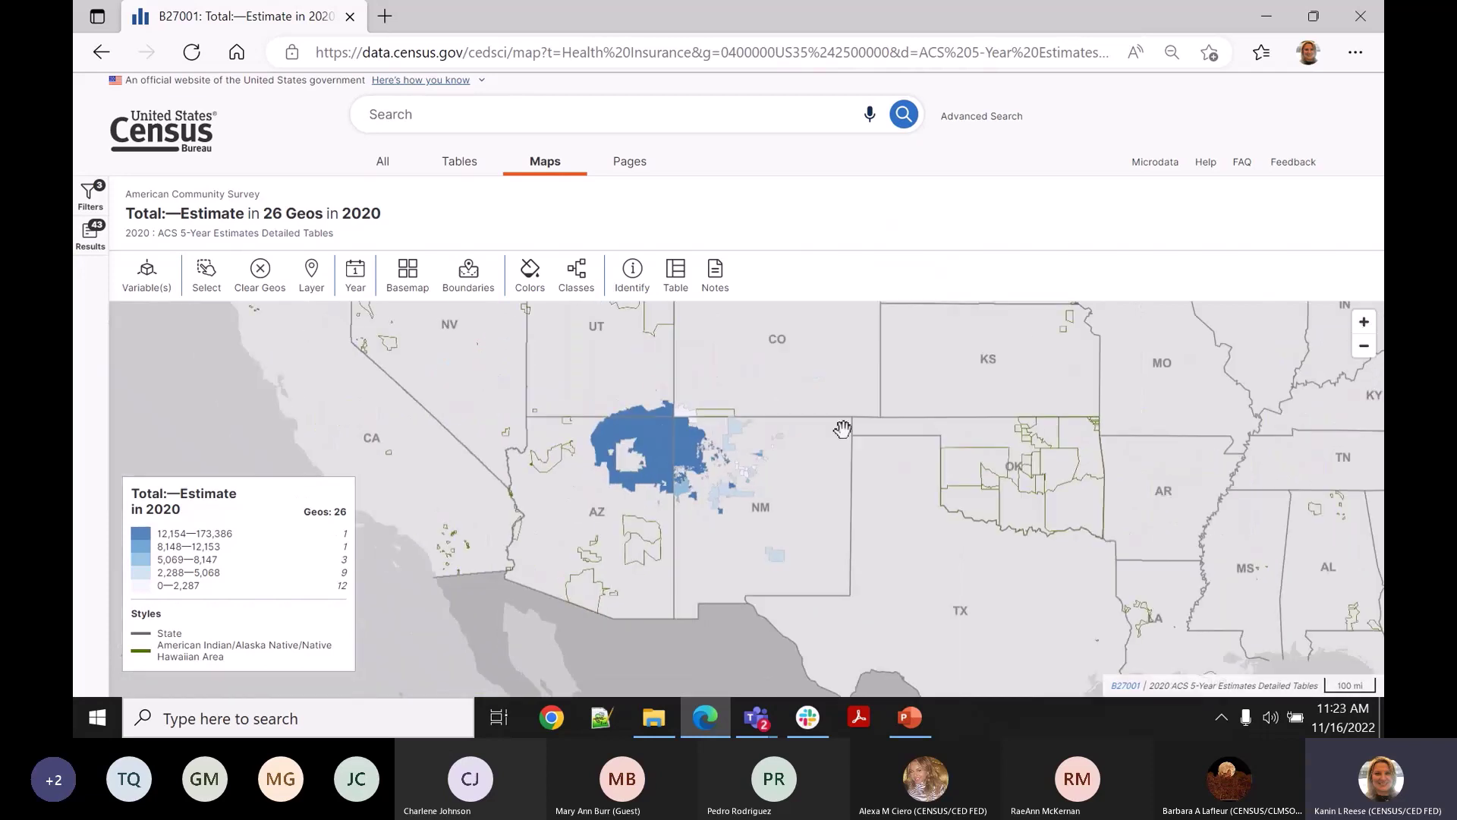
left_click_drag(764, 497, 918, 441)
left_click(1363, 322)
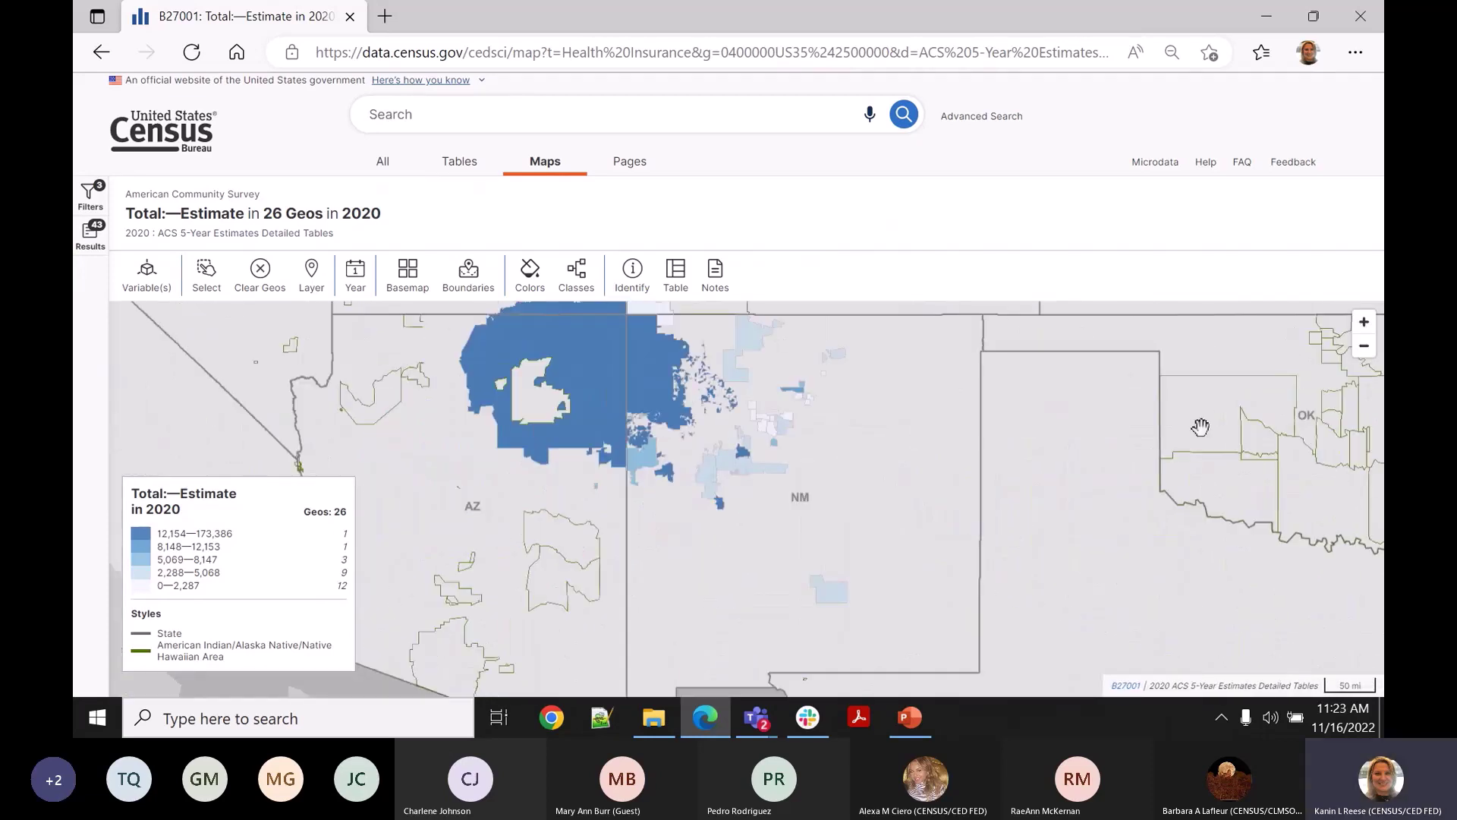
left_click(1364, 324)
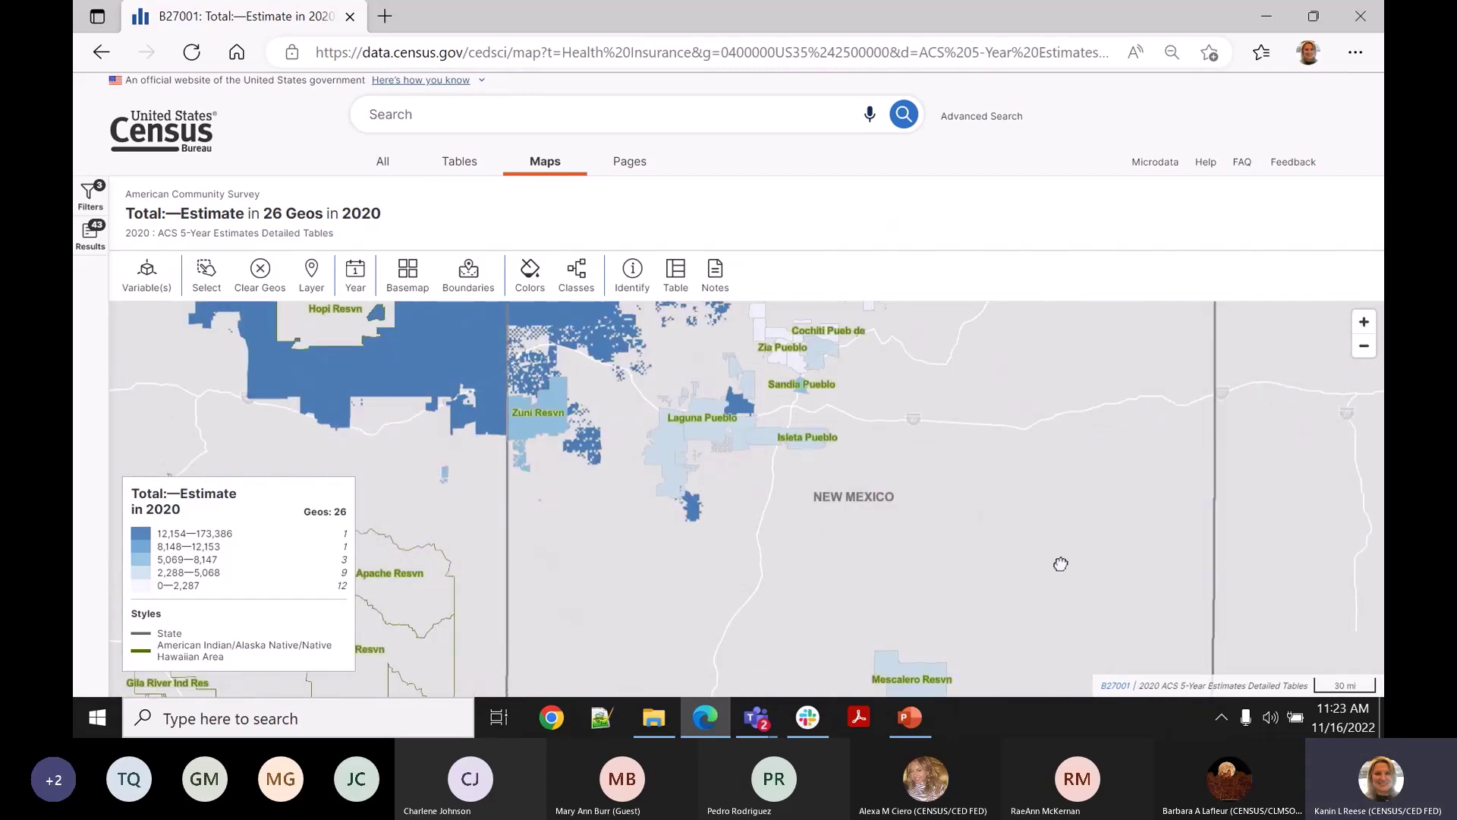
left_click_drag(1085, 563, 987, 572)
left_click_drag(969, 484, 1084, 610)
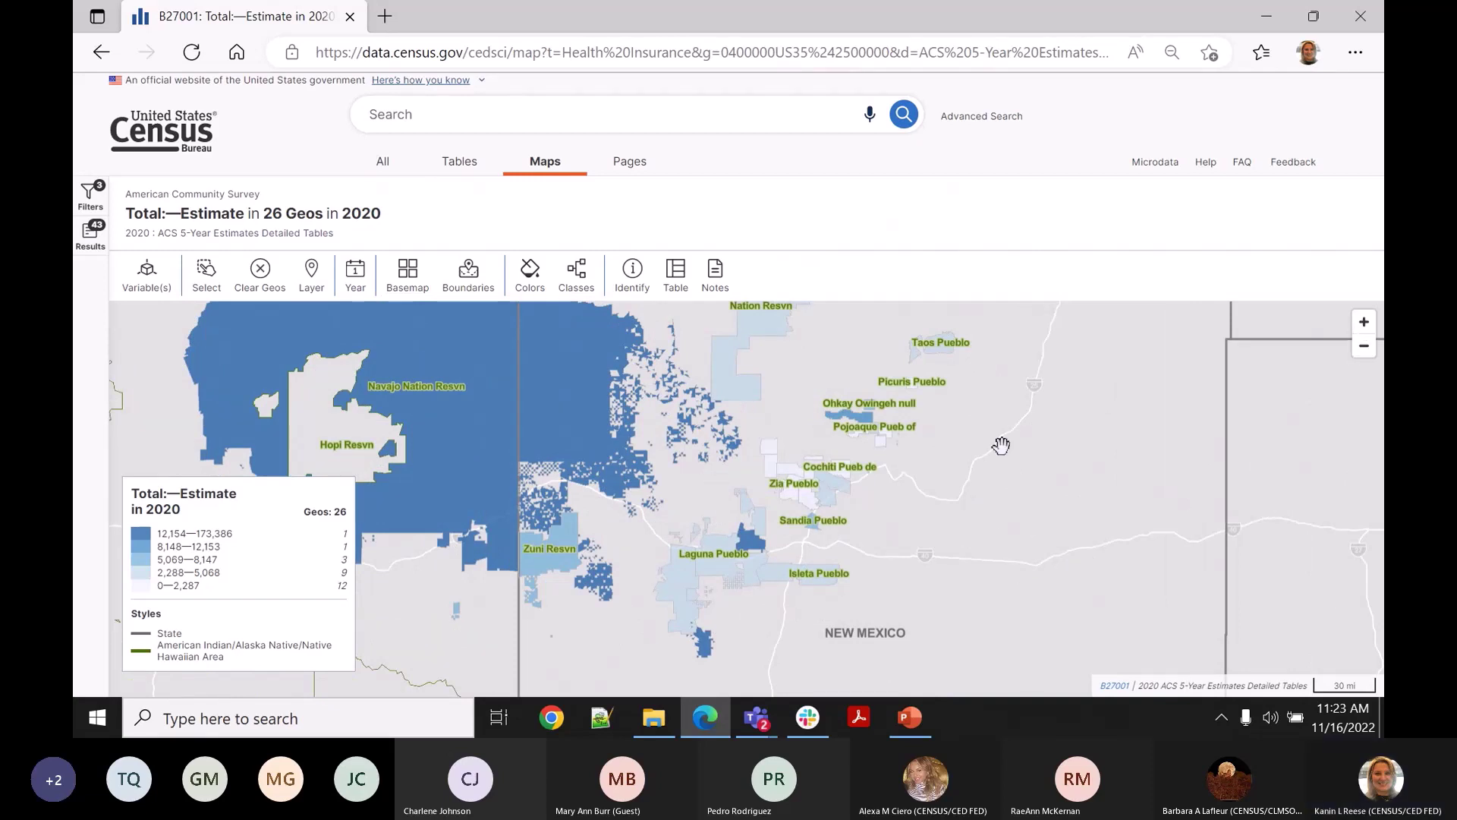
left_click_drag(1001, 451, 992, 523)
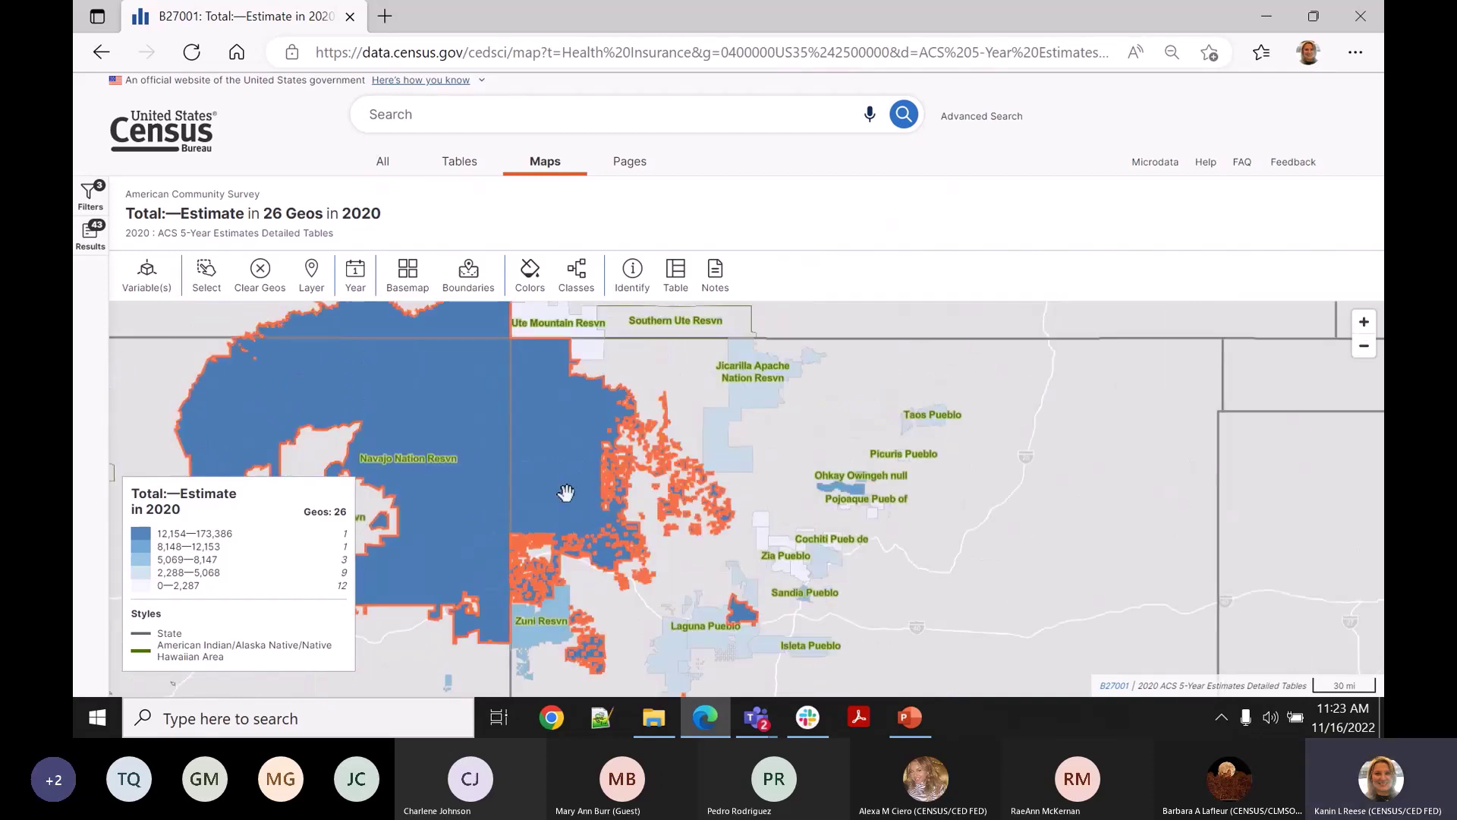
Change the map's basemap to Detailed.
left_click(400, 270)
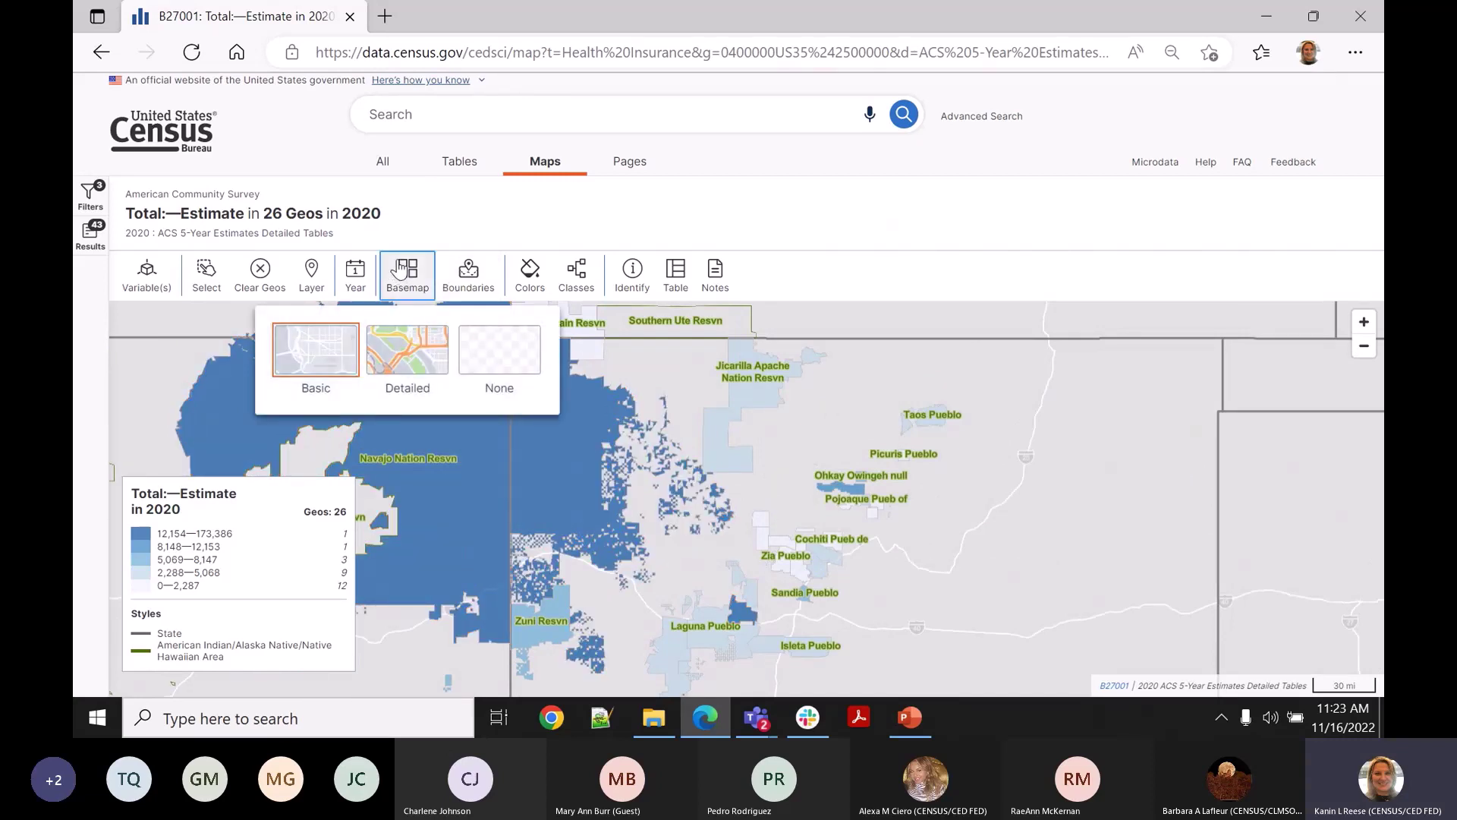
left_click(429, 364)
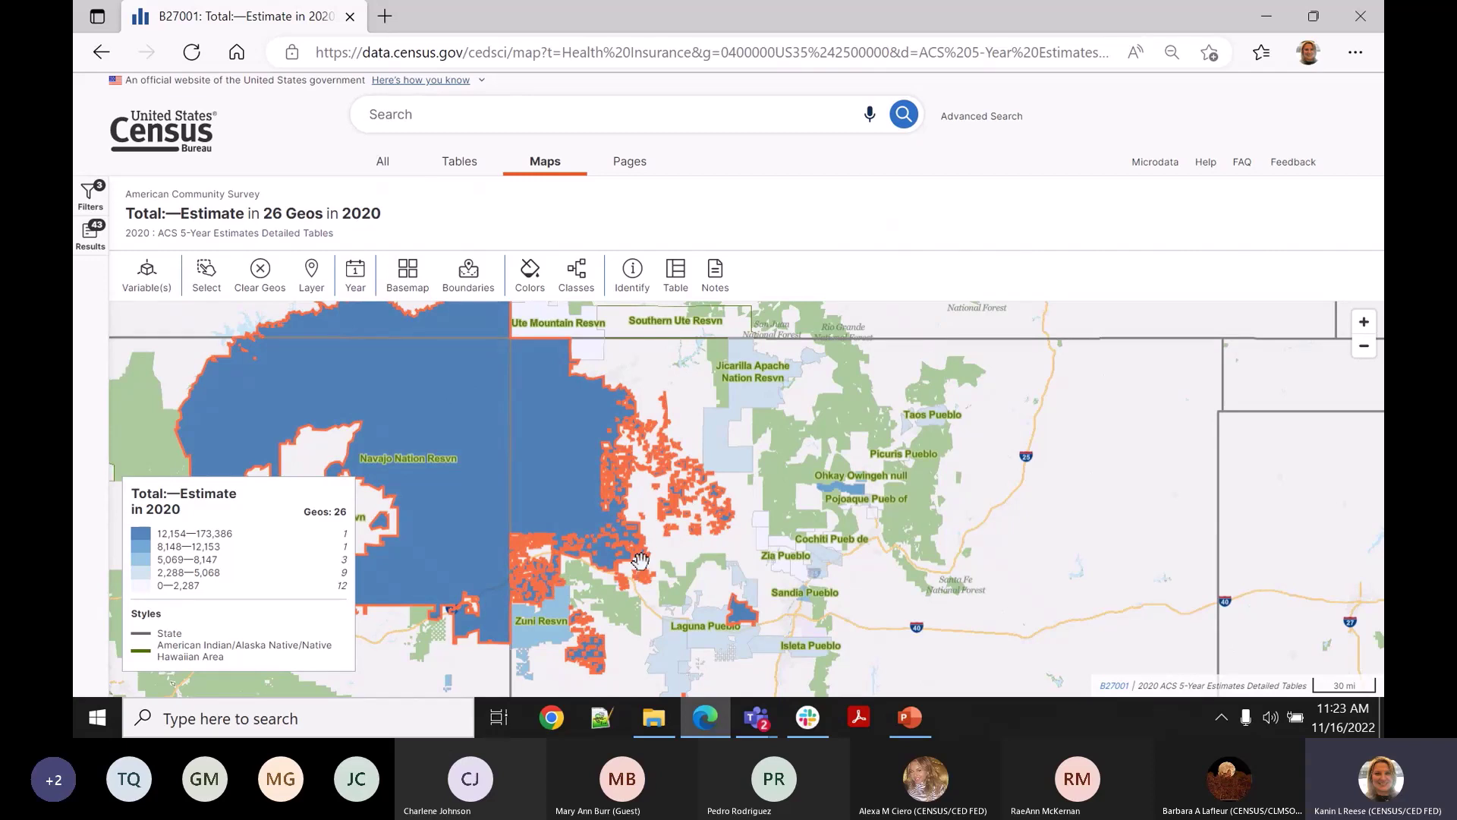
Switch the map's data year to 2019 and return it to 2020.
left_click(358, 277)
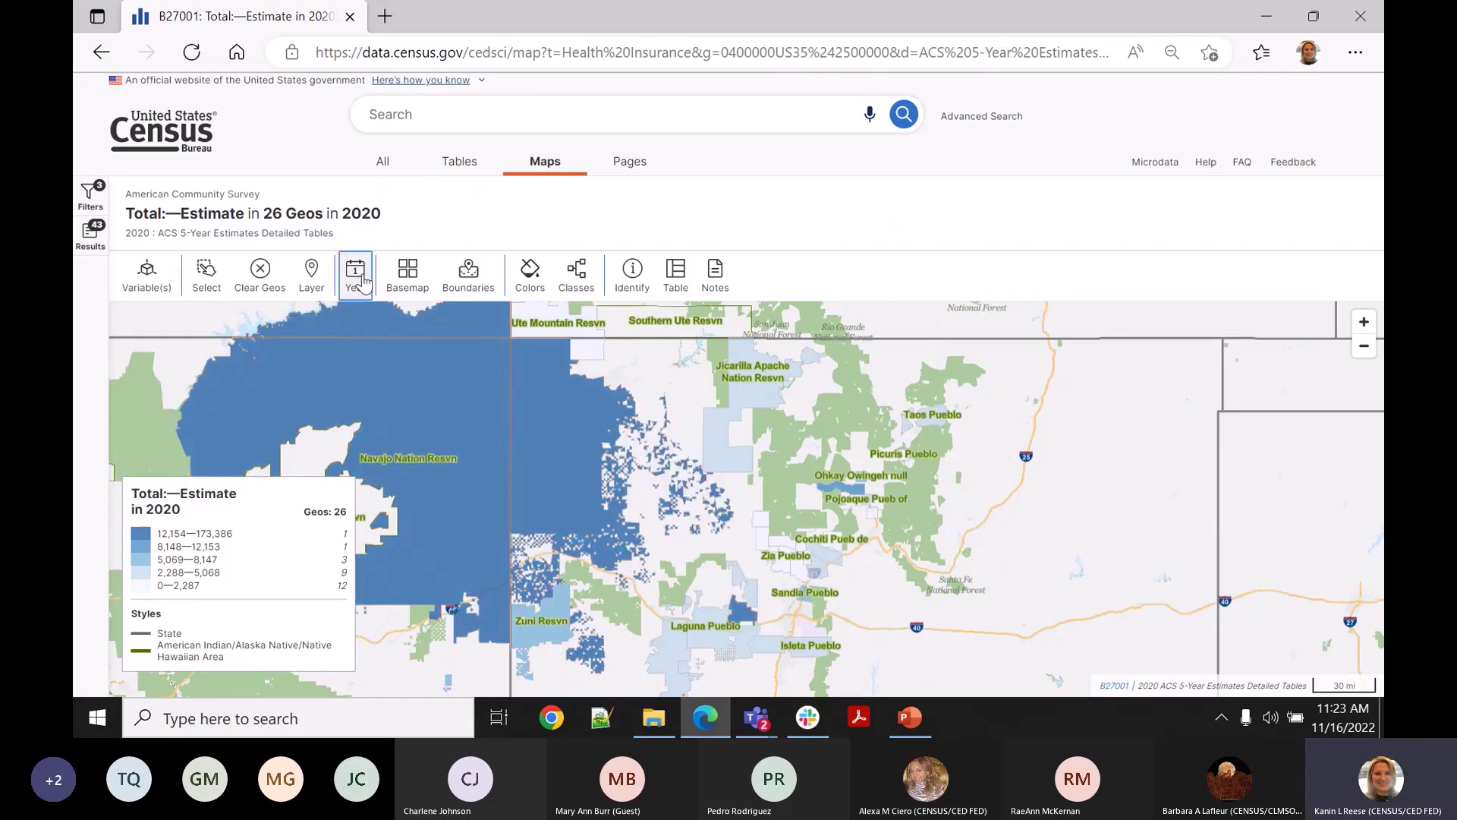
left_click(372, 410)
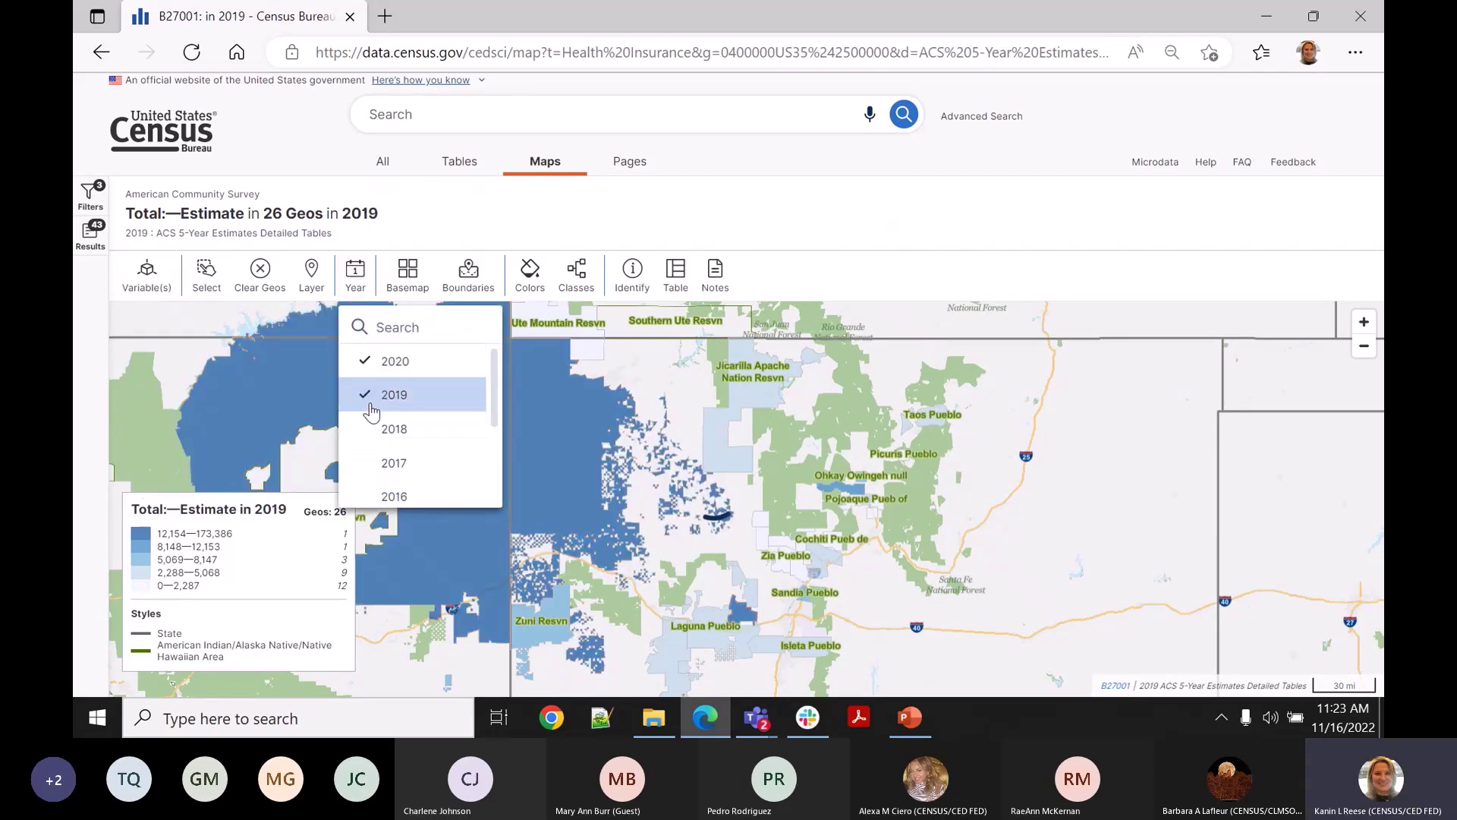
left_click(377, 361)
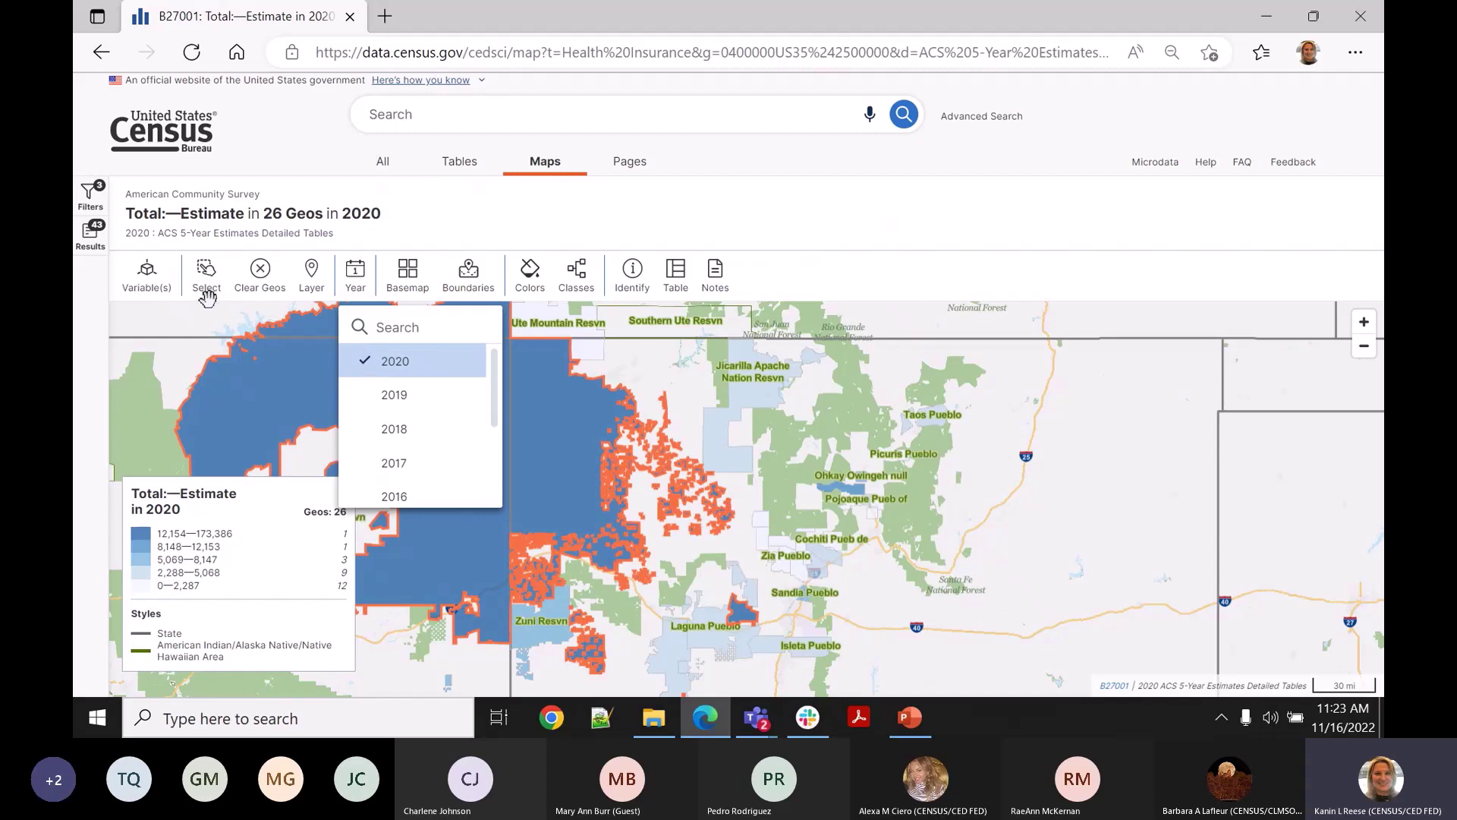
Search the map variables for "26 to 34" and map the estimate for males aged 26 to 34 with health insurance coverage.
left_click(154, 288)
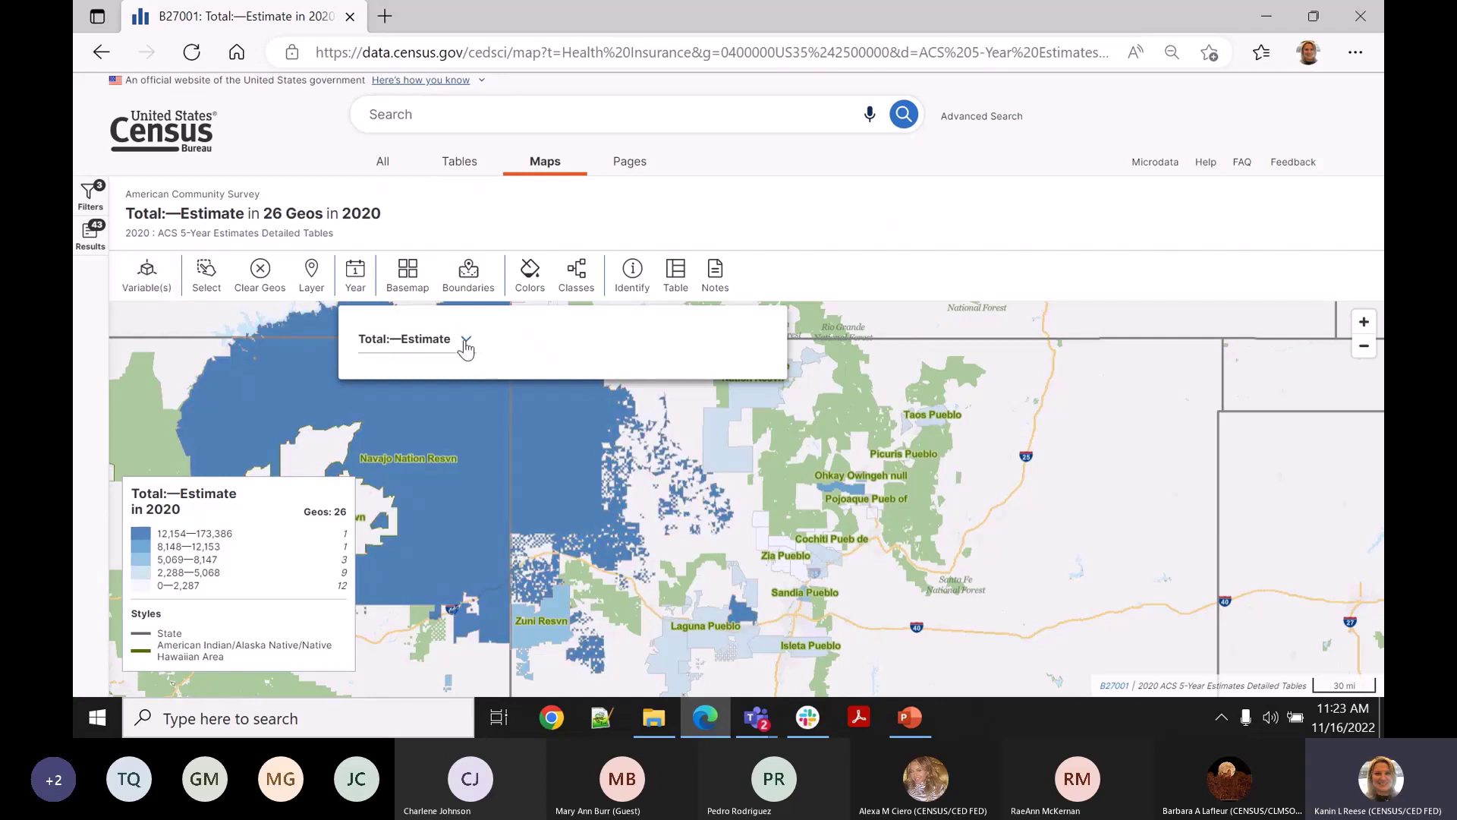
left_click(466, 342)
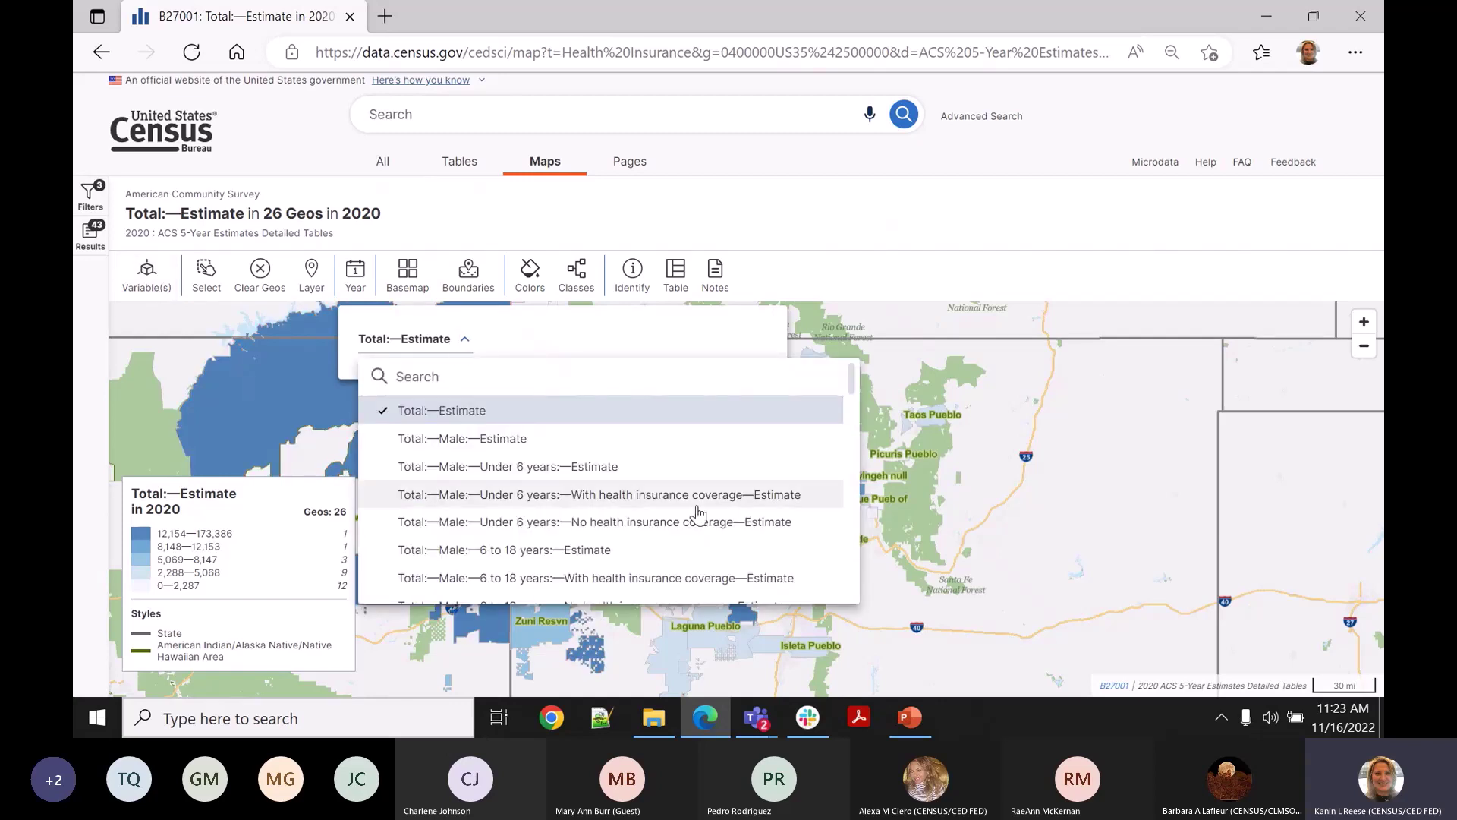
scroll(706, 501, "down", 2)
scroll(706, 505, "down", 3)
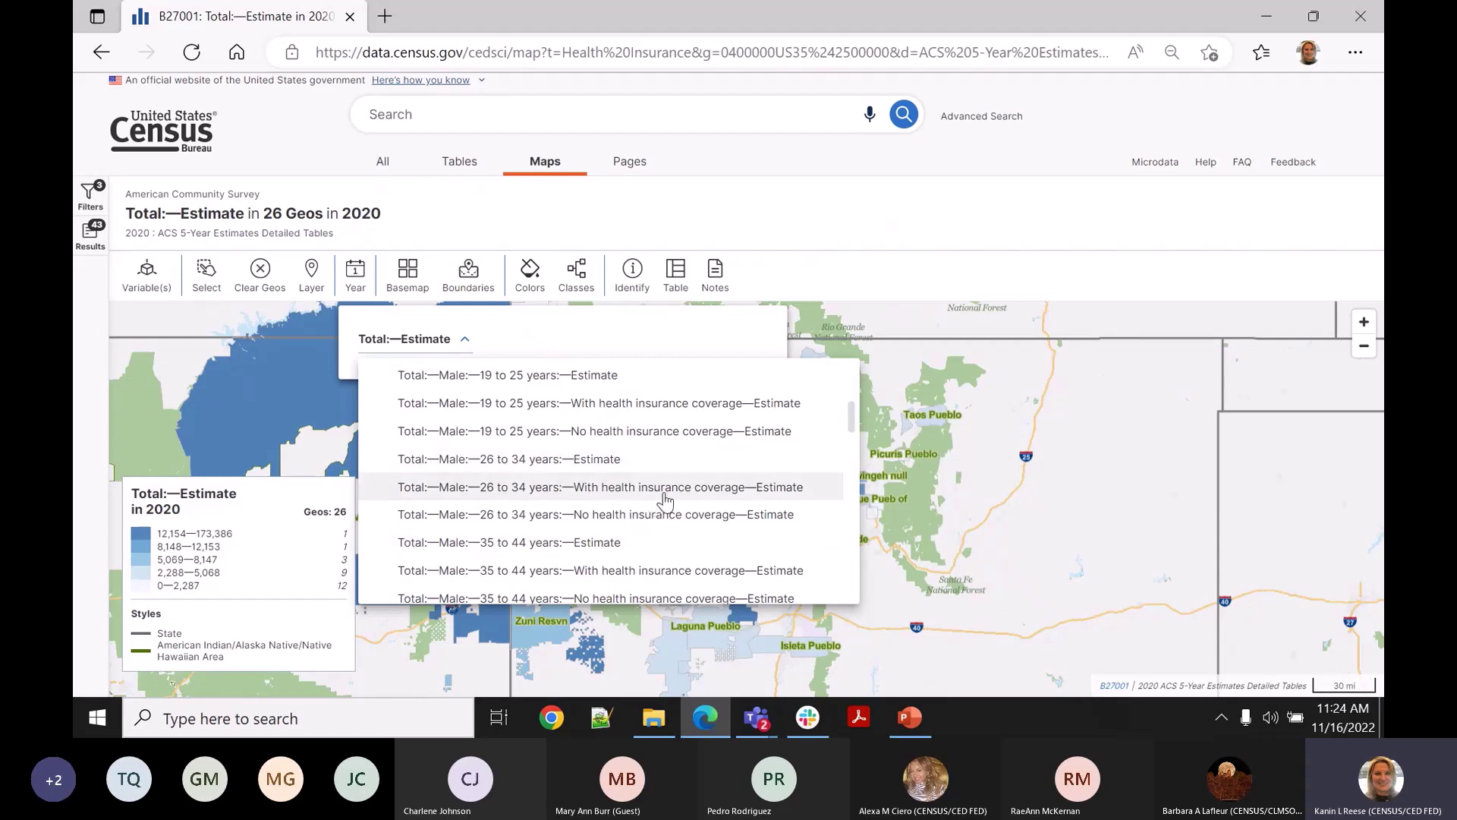
scroll(654, 504, "up", 5)
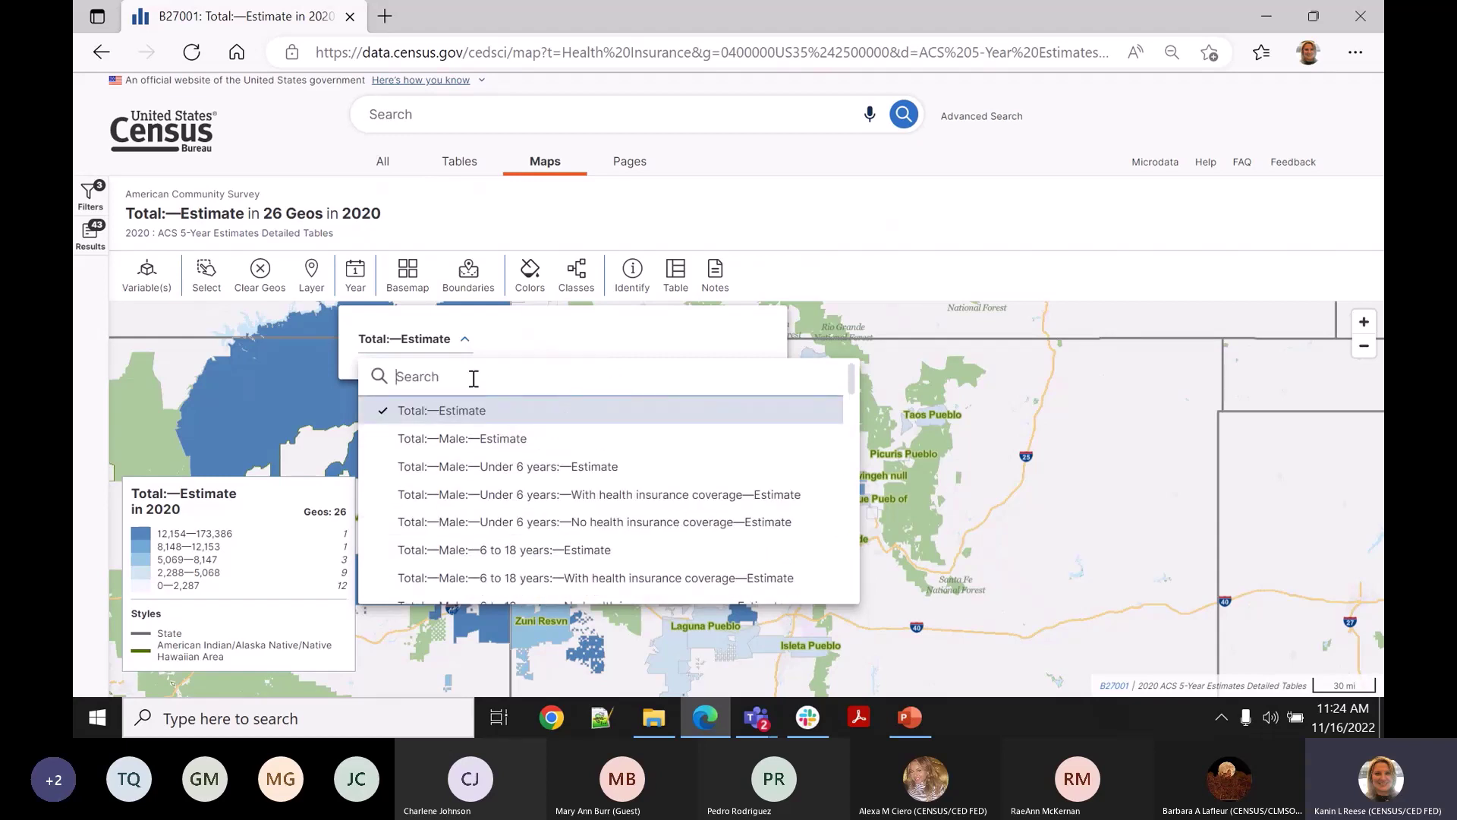
type("26 to 34")
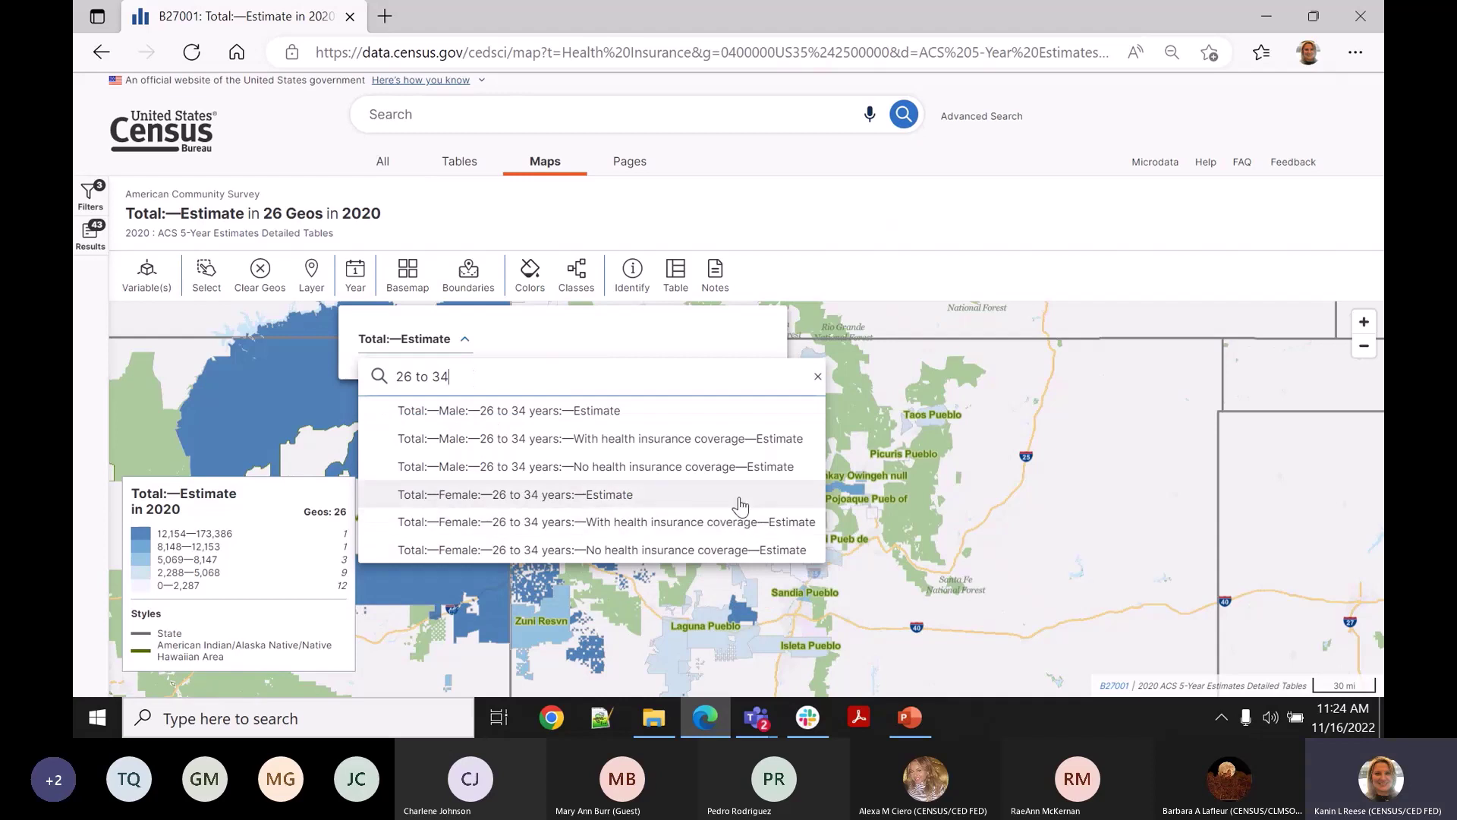
left_click(630, 453)
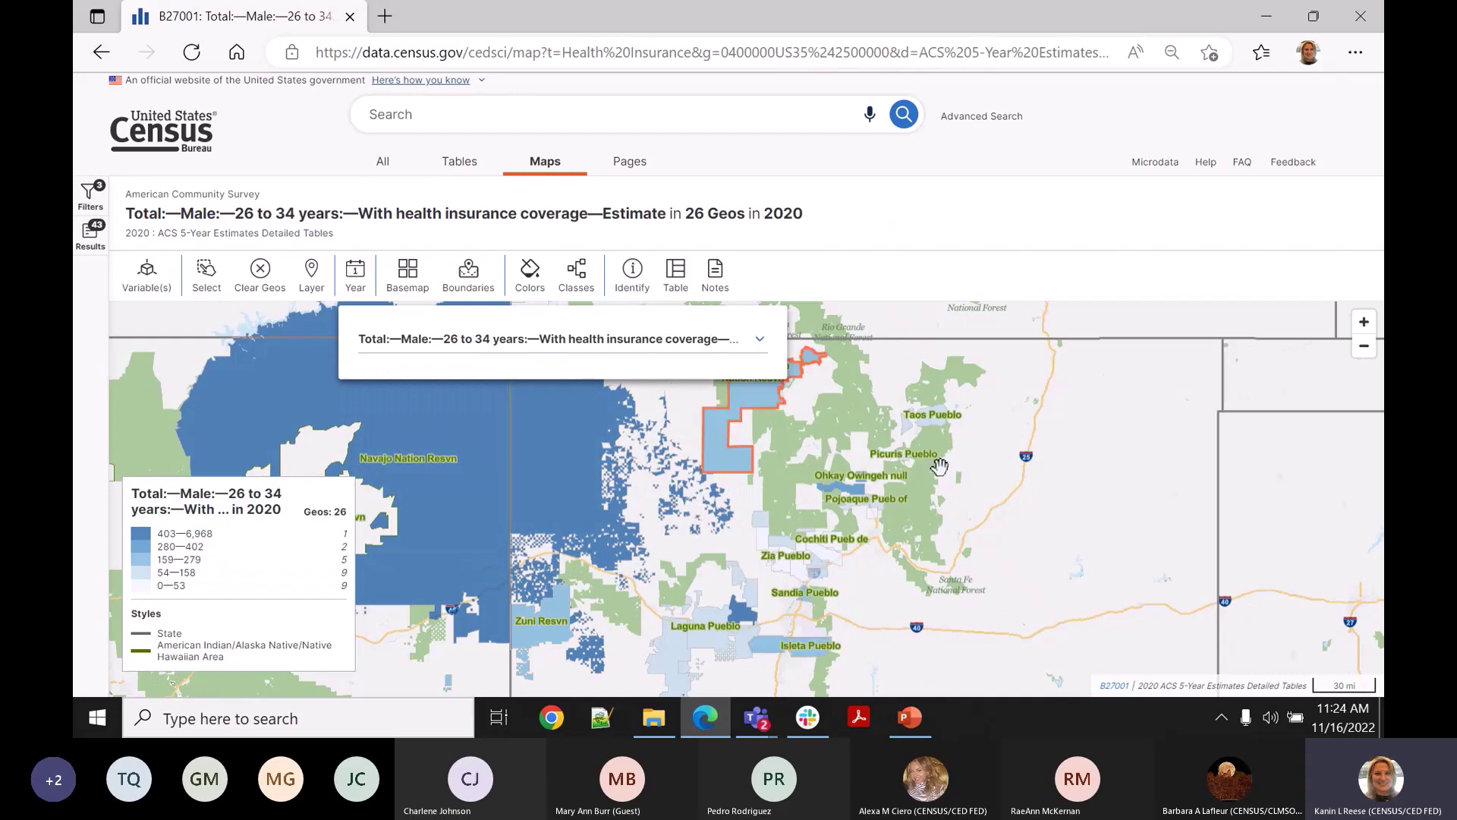
Change the mapped variable to the estimate for females aged 26 to 34 with health insurance coverage.
left_click(755, 340)
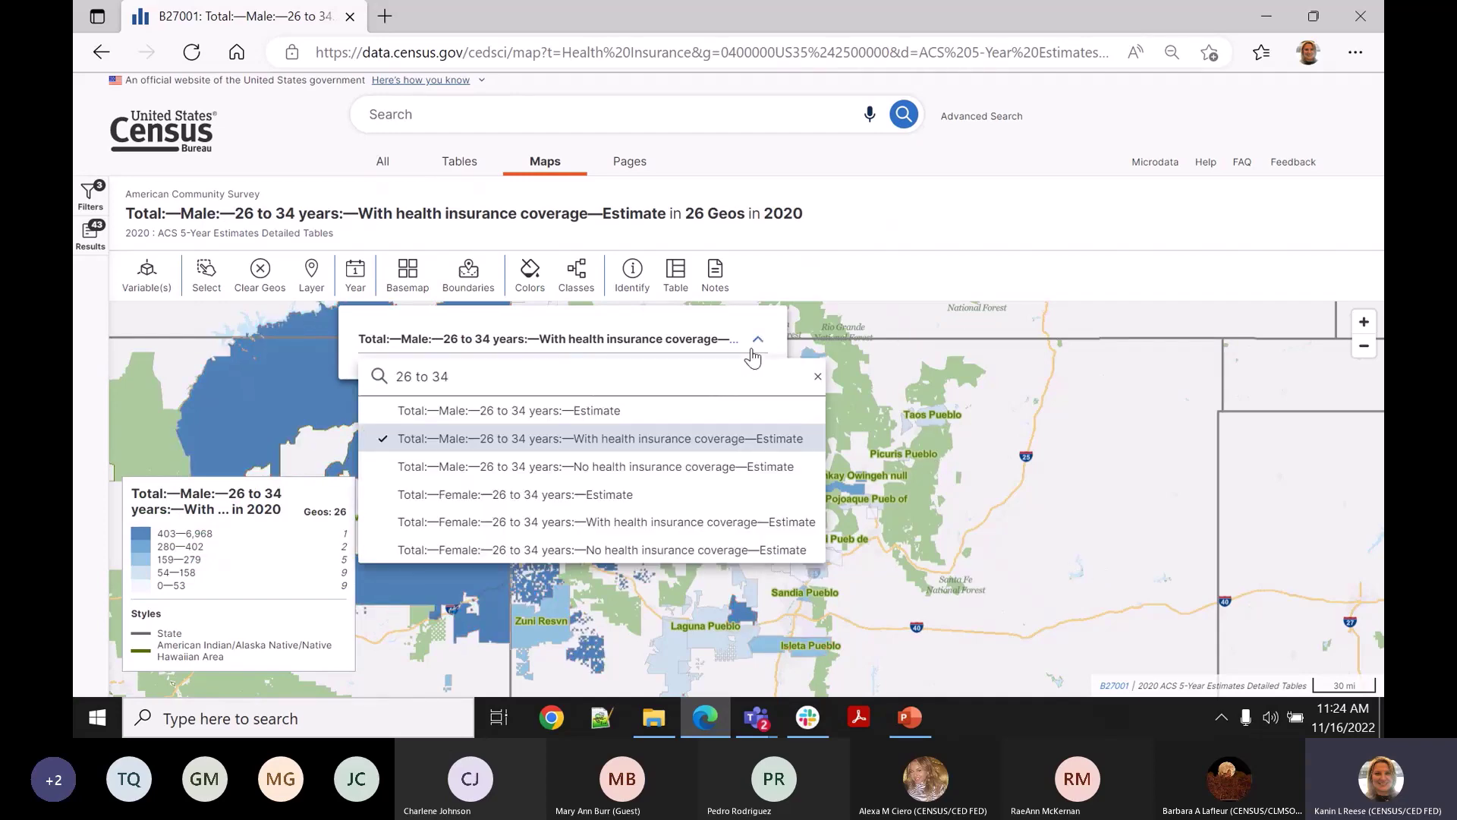
left_click(695, 524)
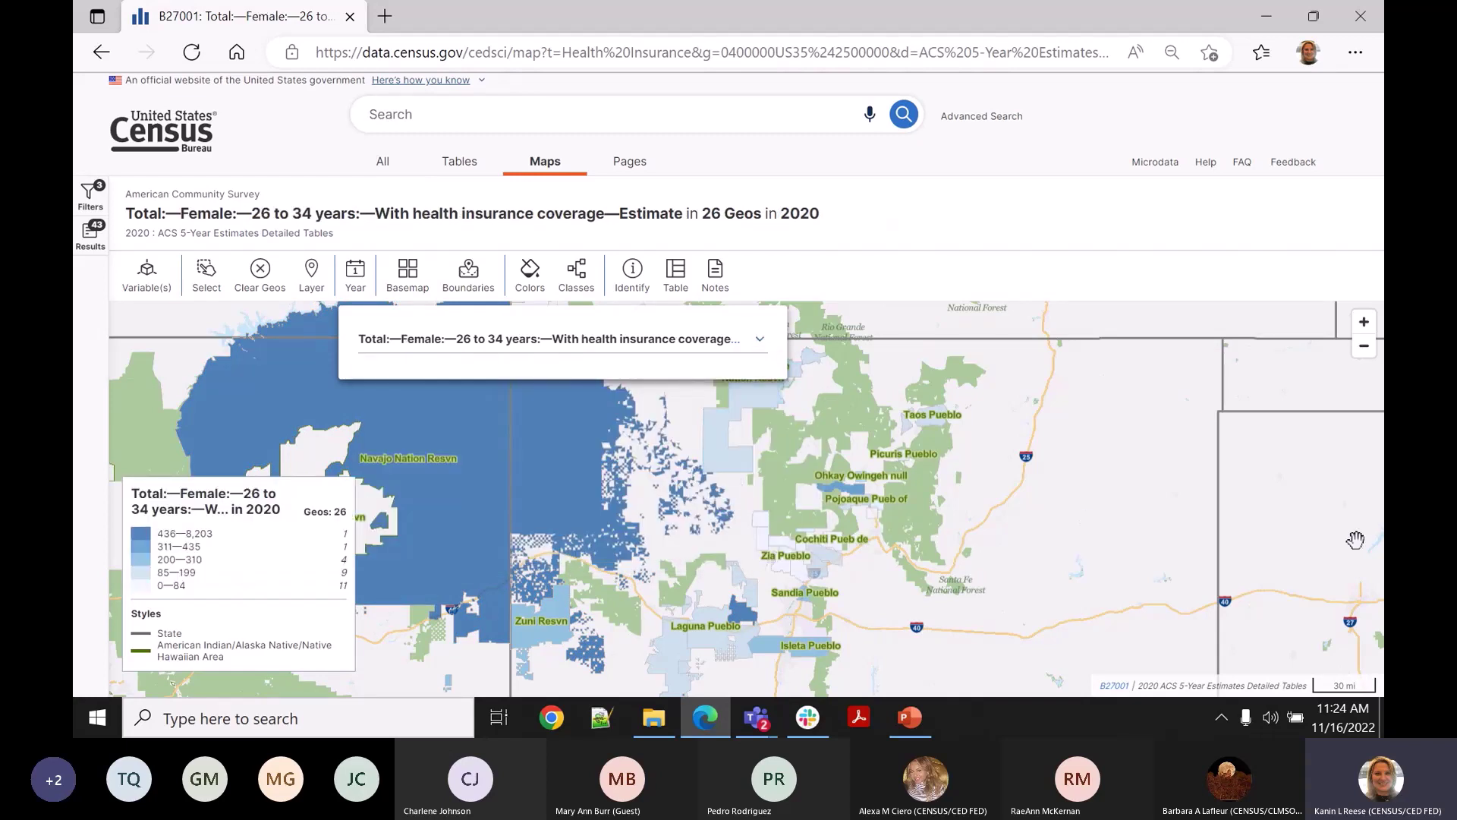
left_click(1150, 380)
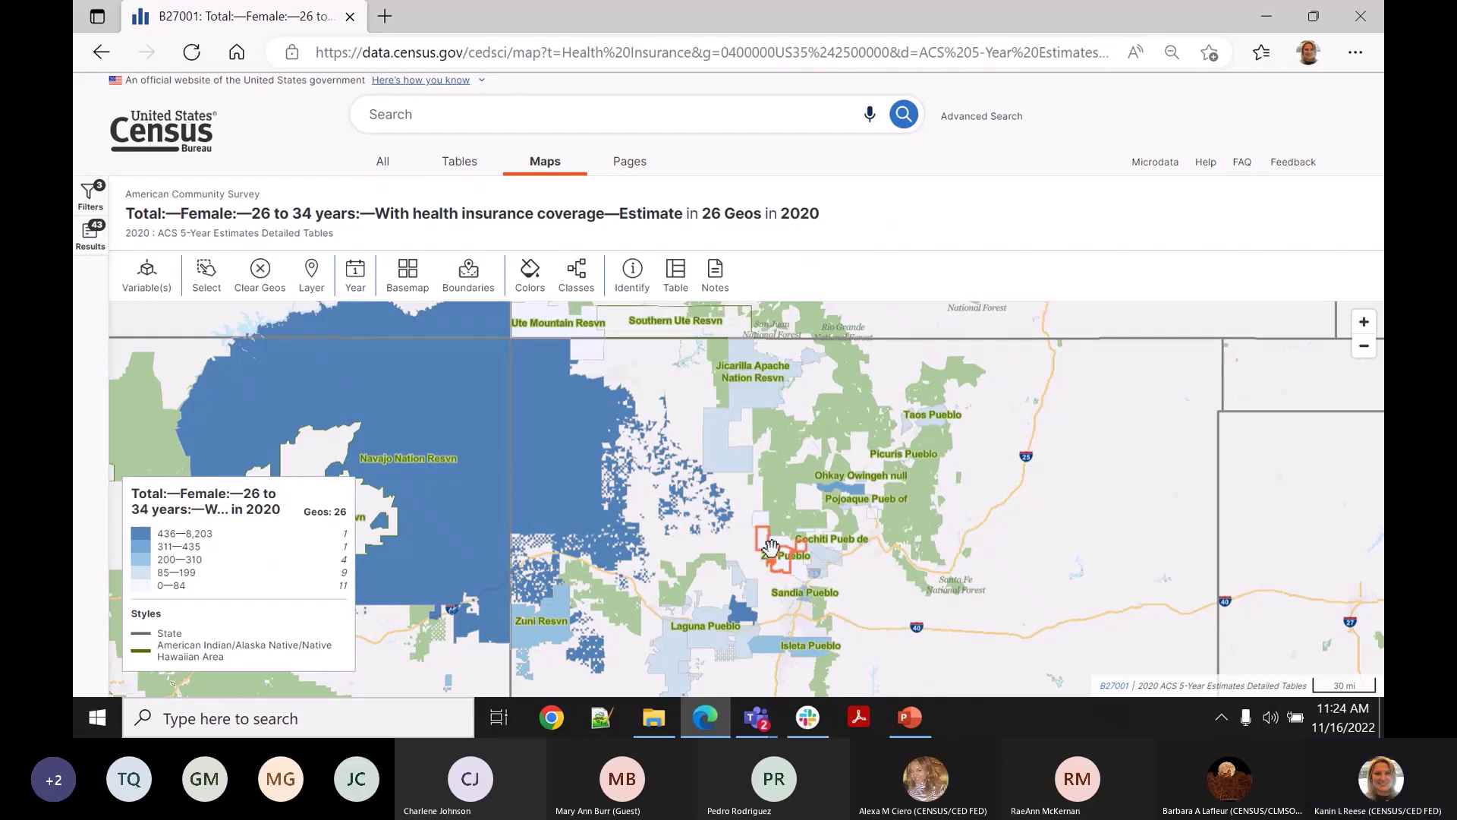
Examine the map's data classes, including the classification method, histogram and statistics.
left_click(577, 292)
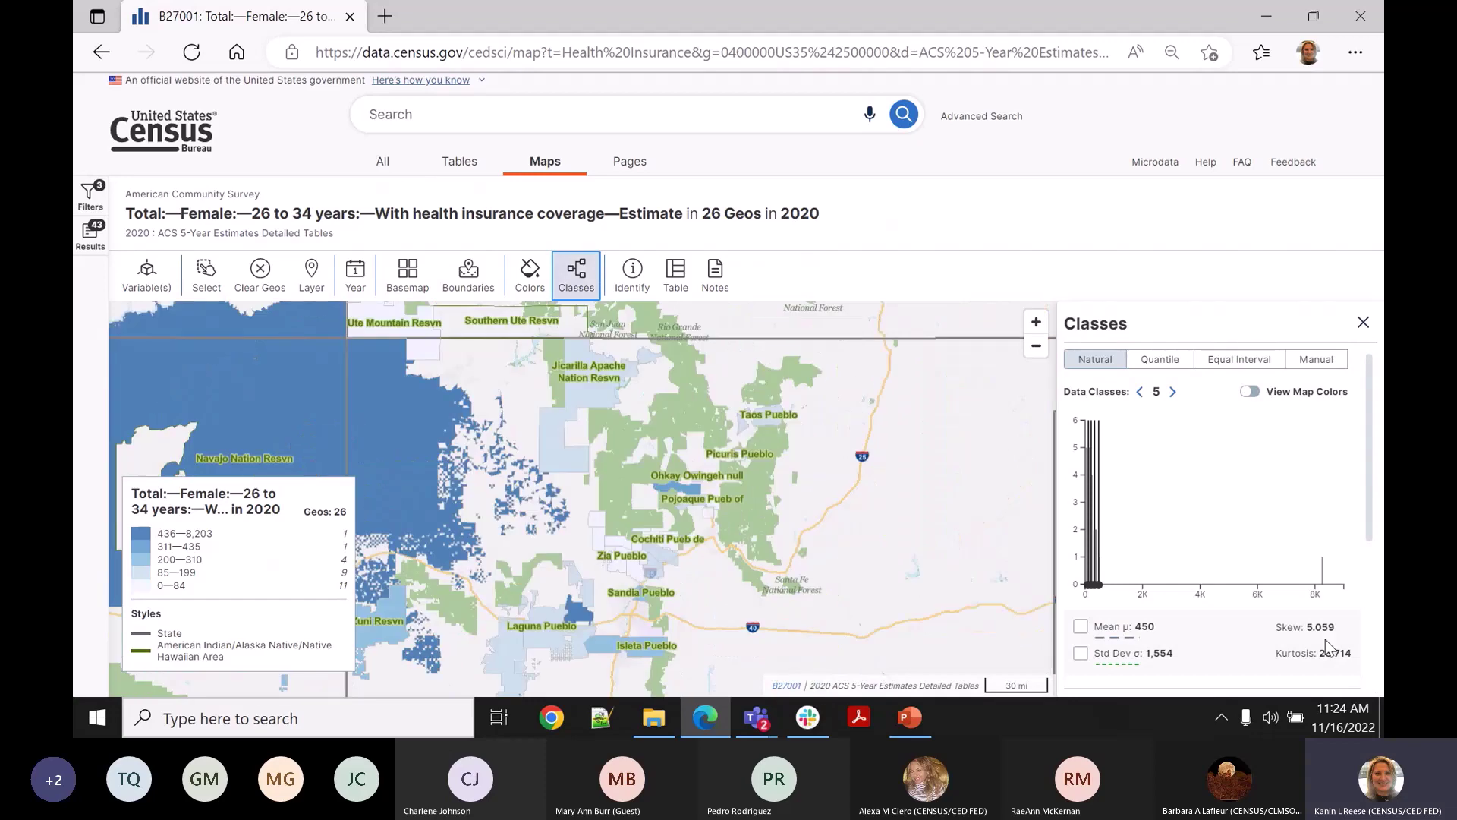
scroll(1229, 532, "down", 3)
scroll(1229, 532, "up", 3)
scroll(1304, 495, "down", 5)
scroll(1301, 501, "up", 3)
scroll(1296, 494, "up", 2)
Change the map's color scheme to the orange sequential ramp and close the data class settings.
left_click(529, 273)
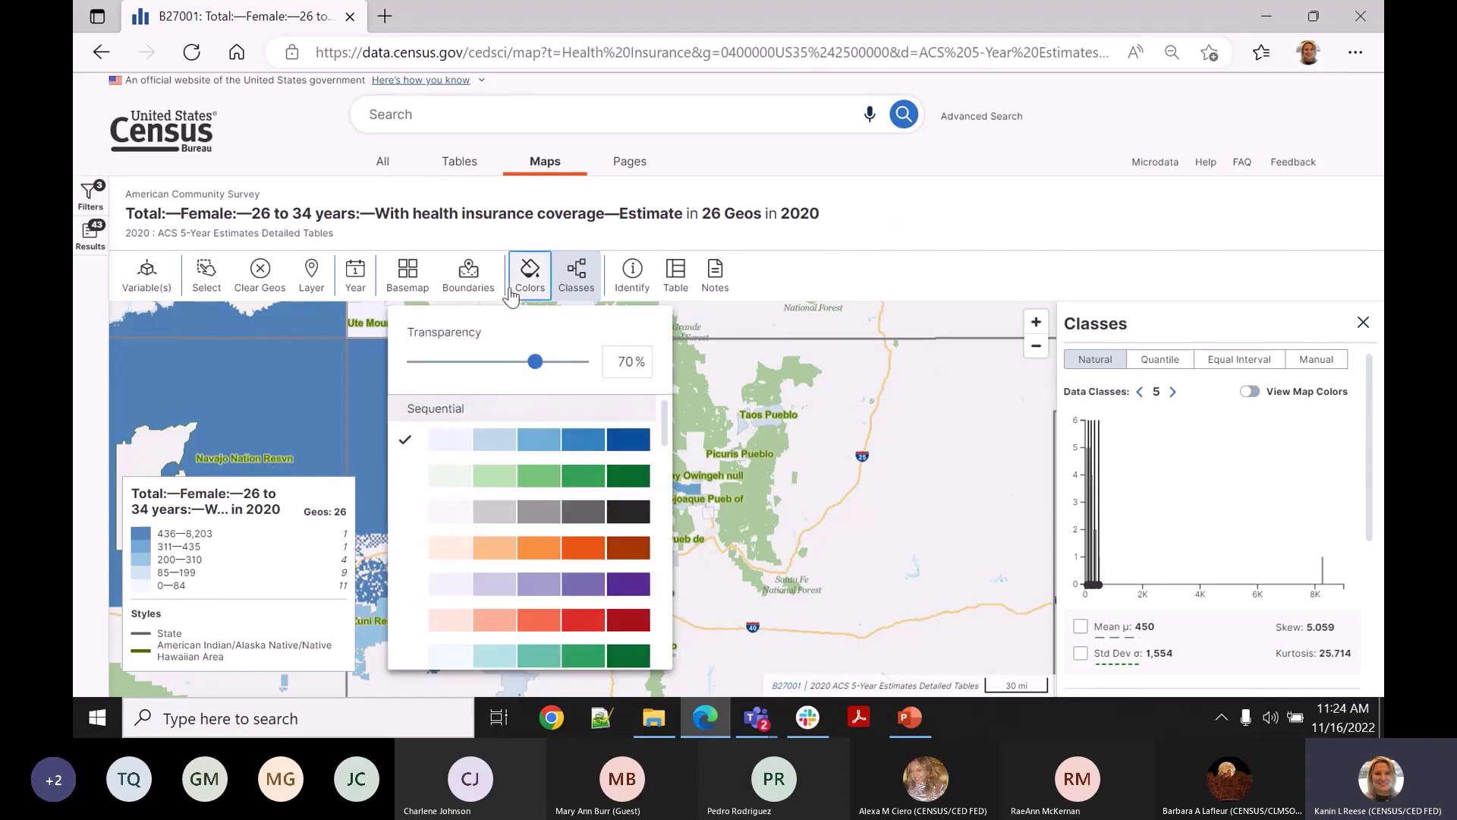
left_click(565, 547)
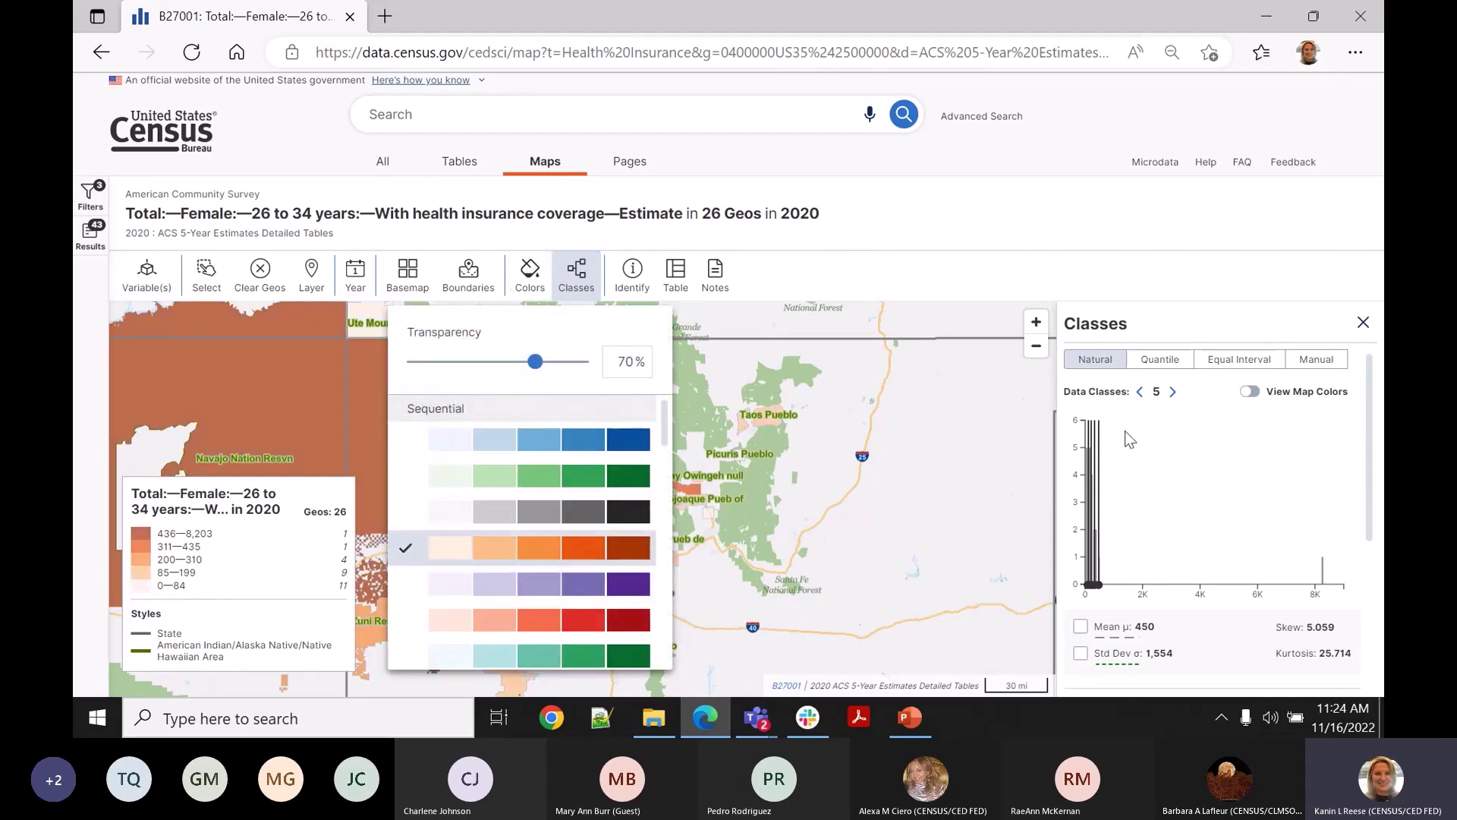
left_click(1364, 322)
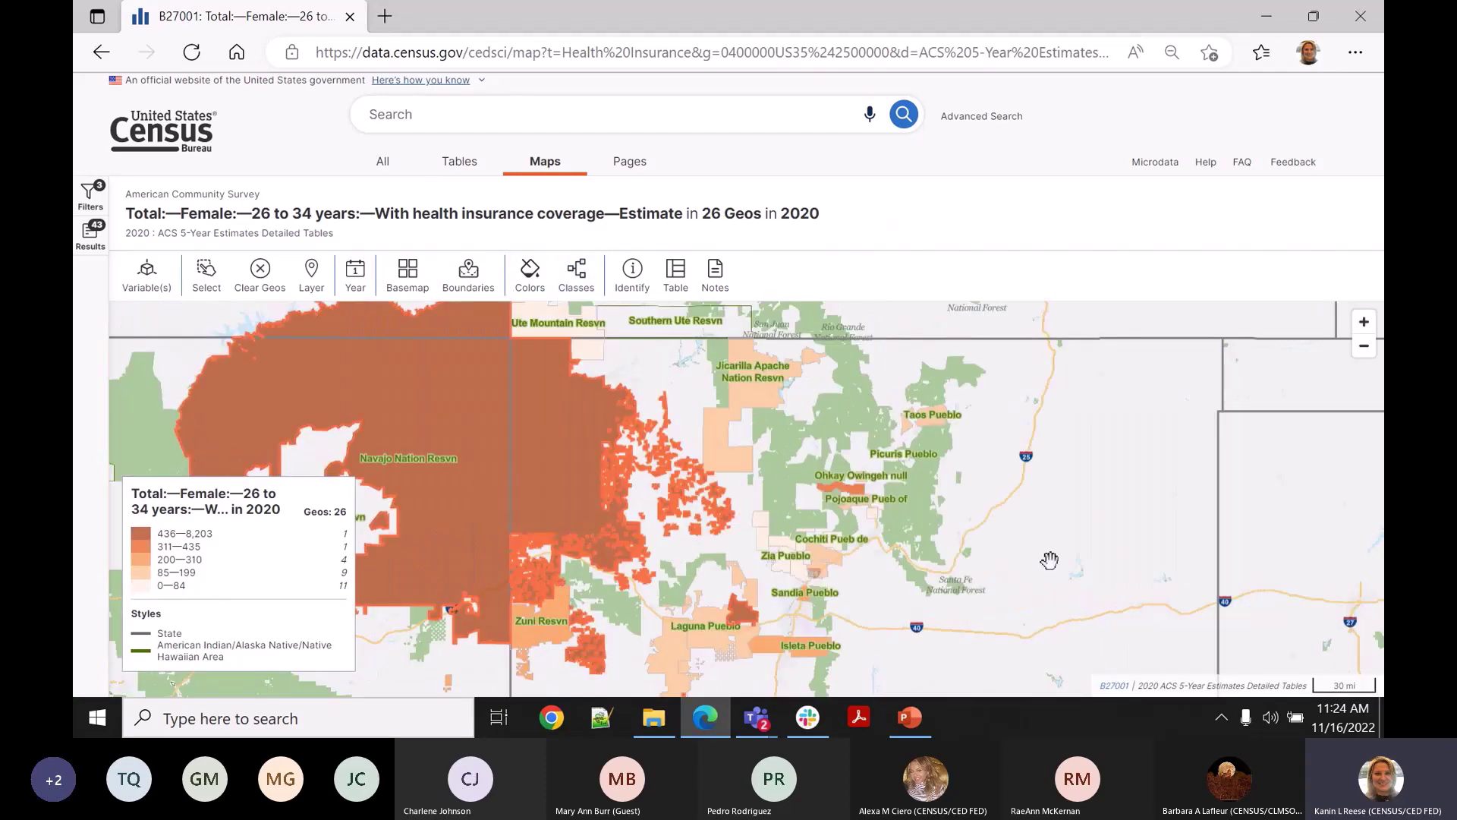
Turn on the Place boundary lines and labels on the map and close the boundary settings.
left_click(457, 268)
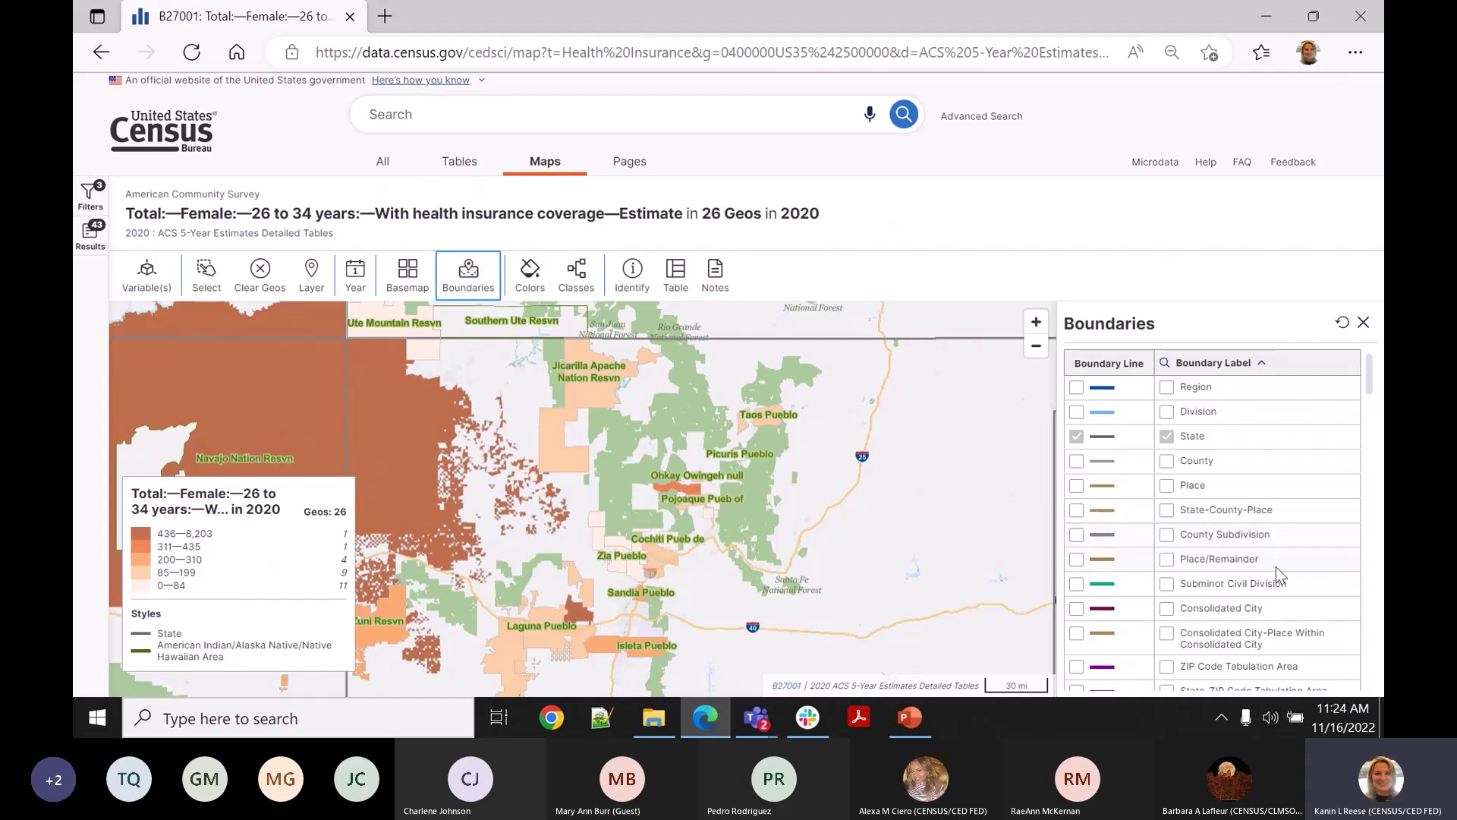
scroll(1281, 502, "down", 2)
scroll(1274, 516, "up", 1)
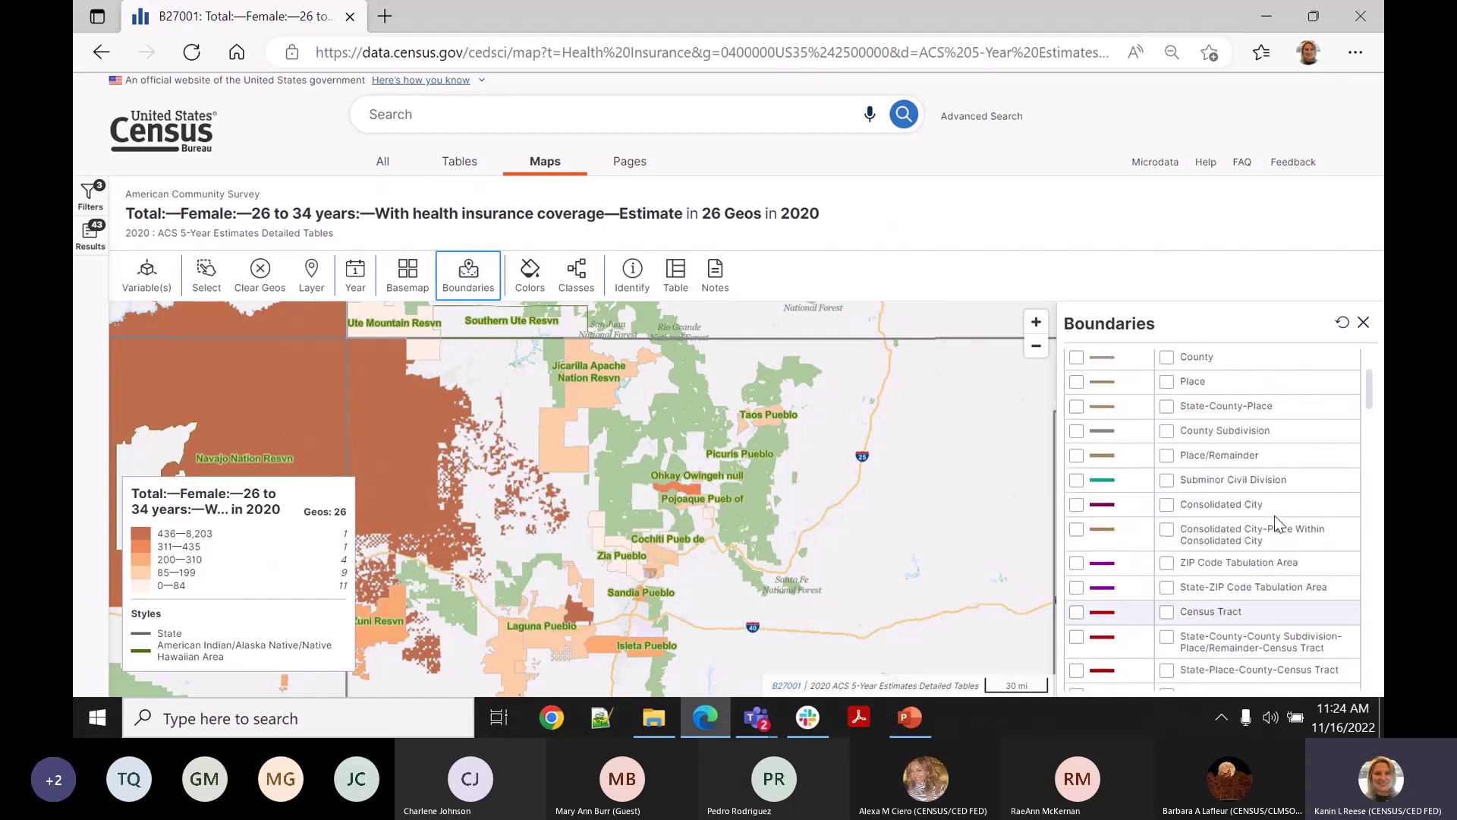
scroll(1273, 516, "up", 3)
left_click(1076, 485)
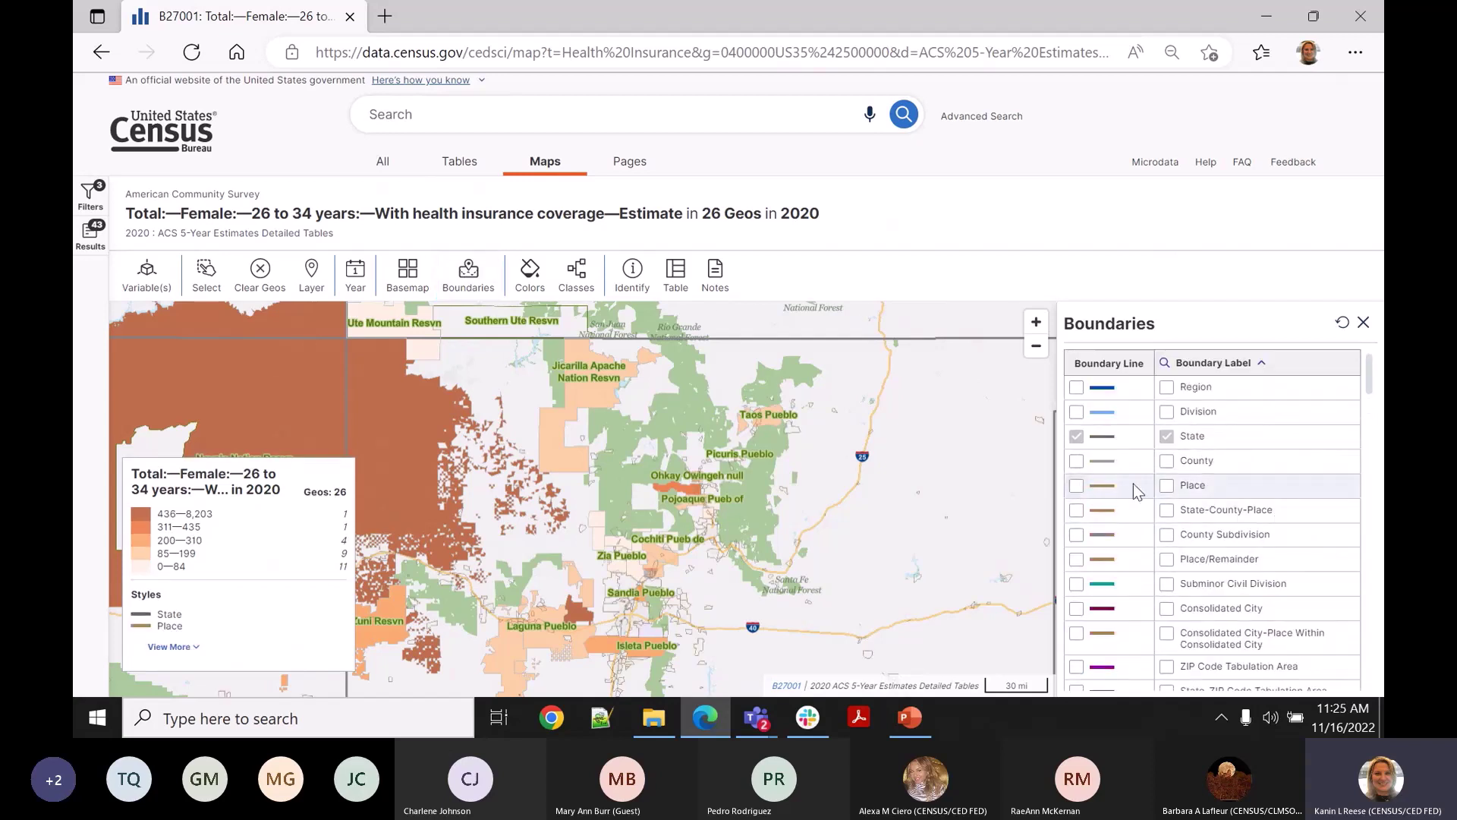
left_click(1166, 486)
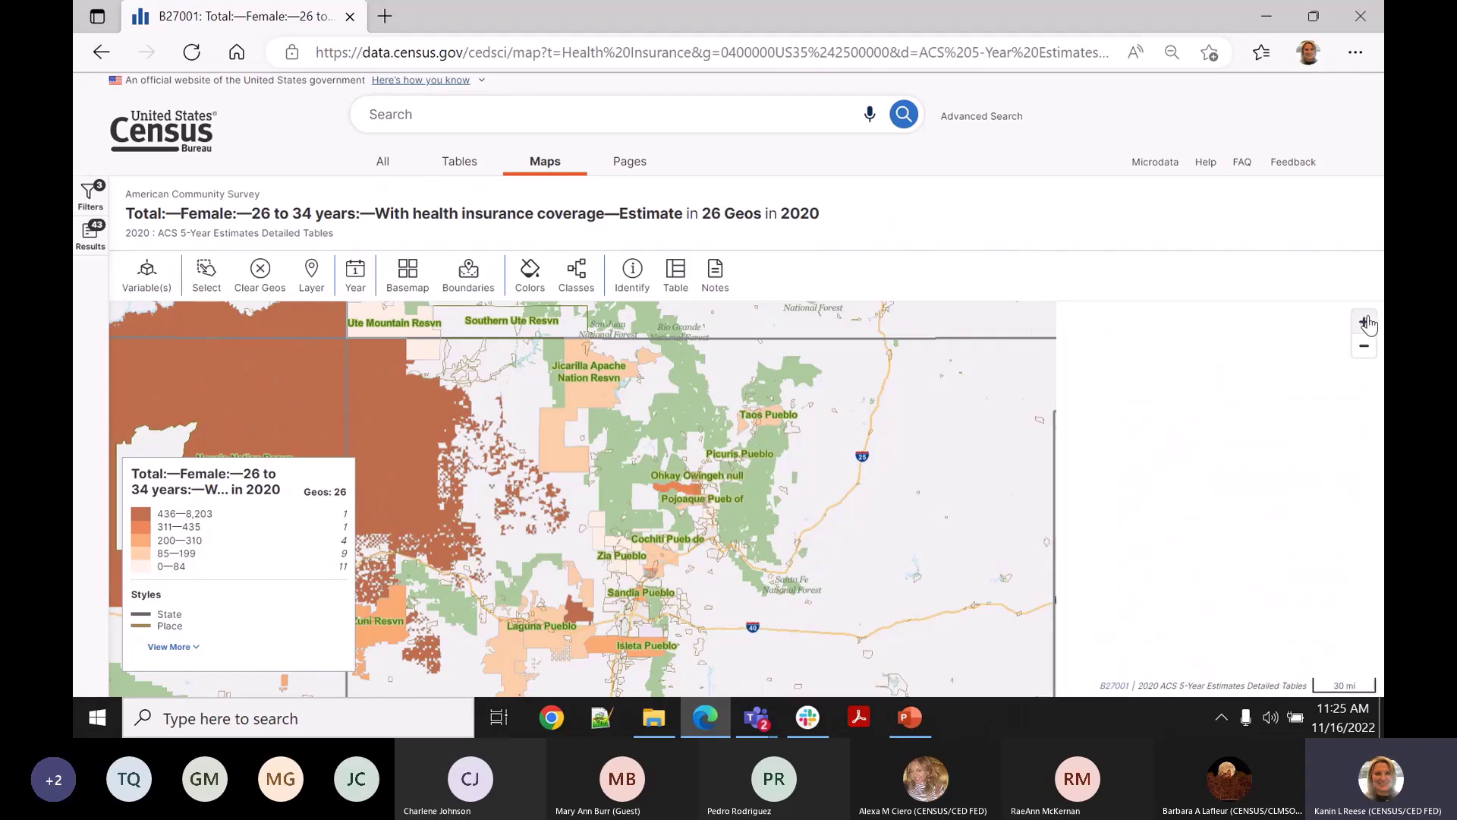
left_click(1363, 322)
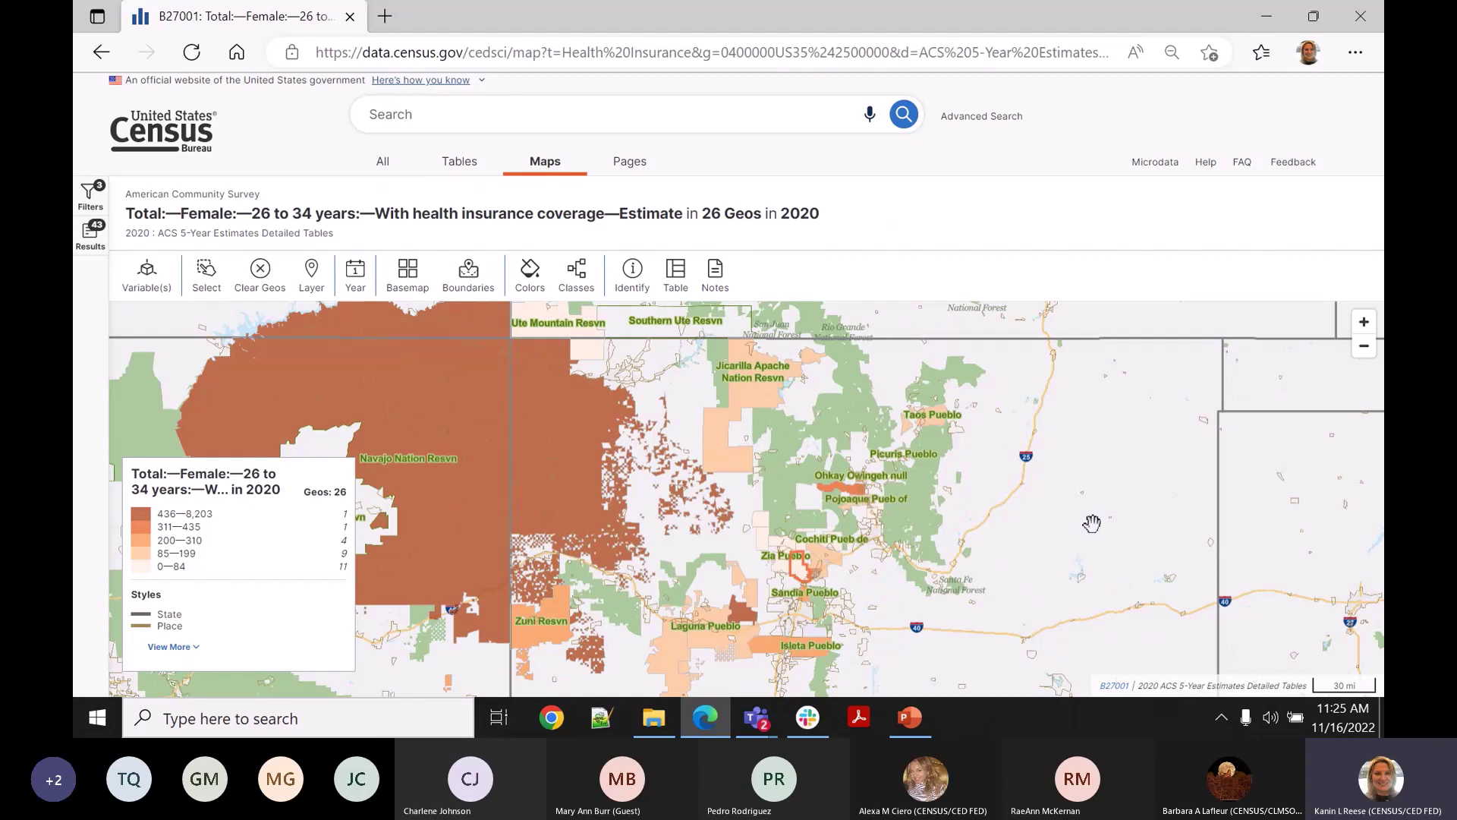
Identify the geographies at the Jicarilla Apache Nation Reservation and Taos Pueblo on the map, and exit the Identify tool.
left_click_drag(1092, 522, 1194, 637)
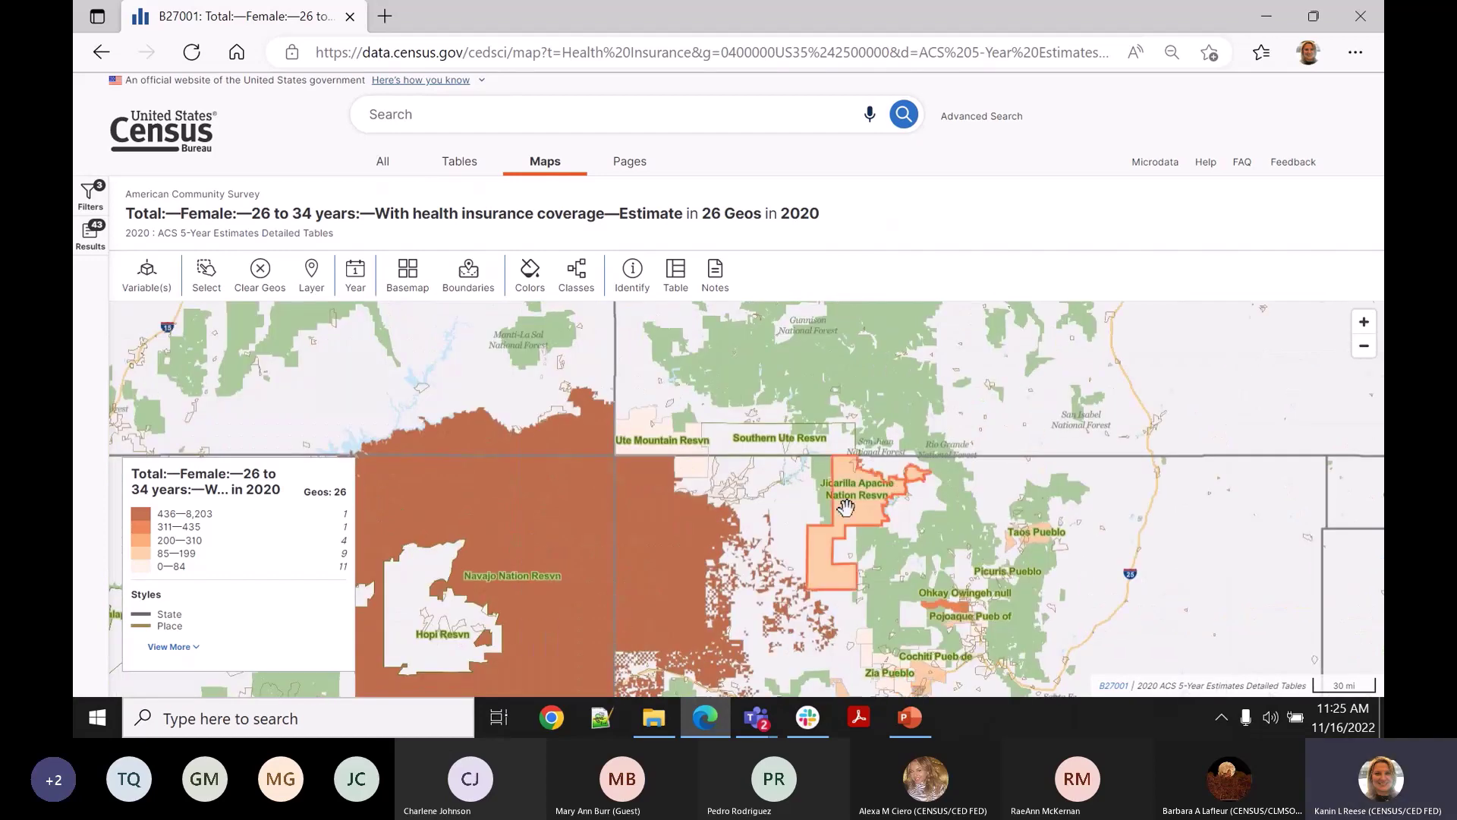
left_click(631, 270)
left_click(869, 491)
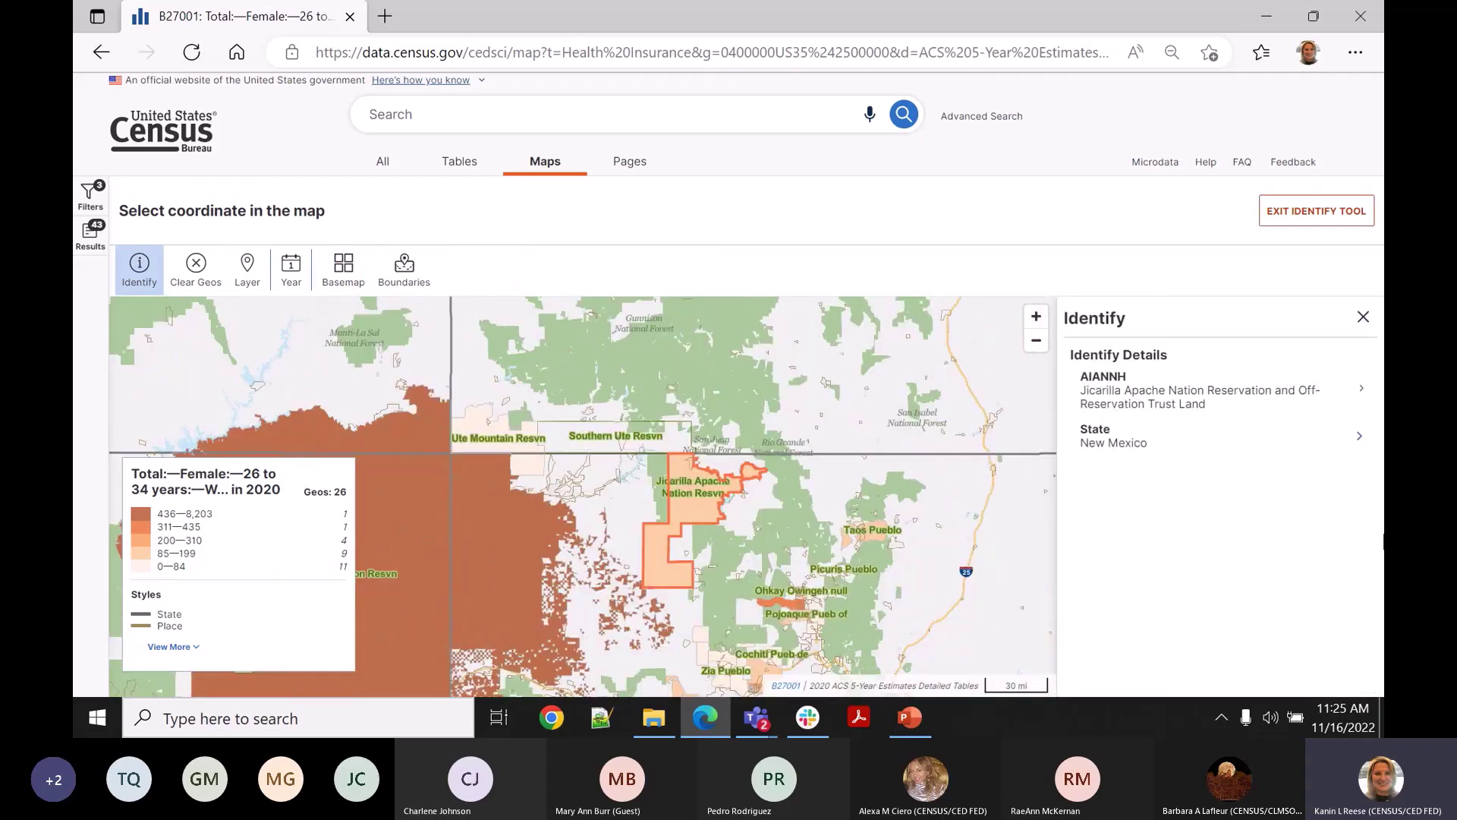
left_click(886, 539)
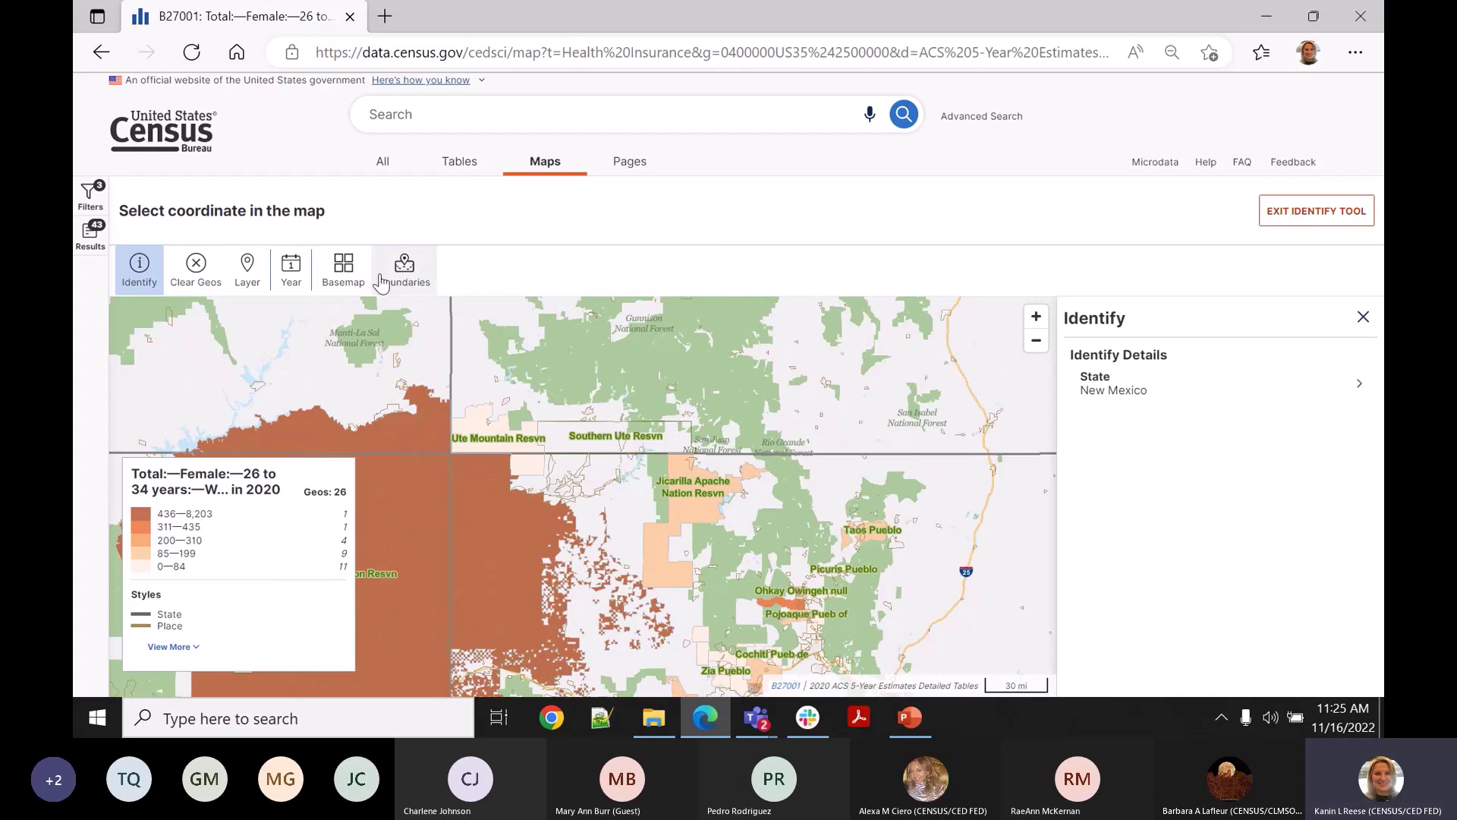
left_click(880, 550)
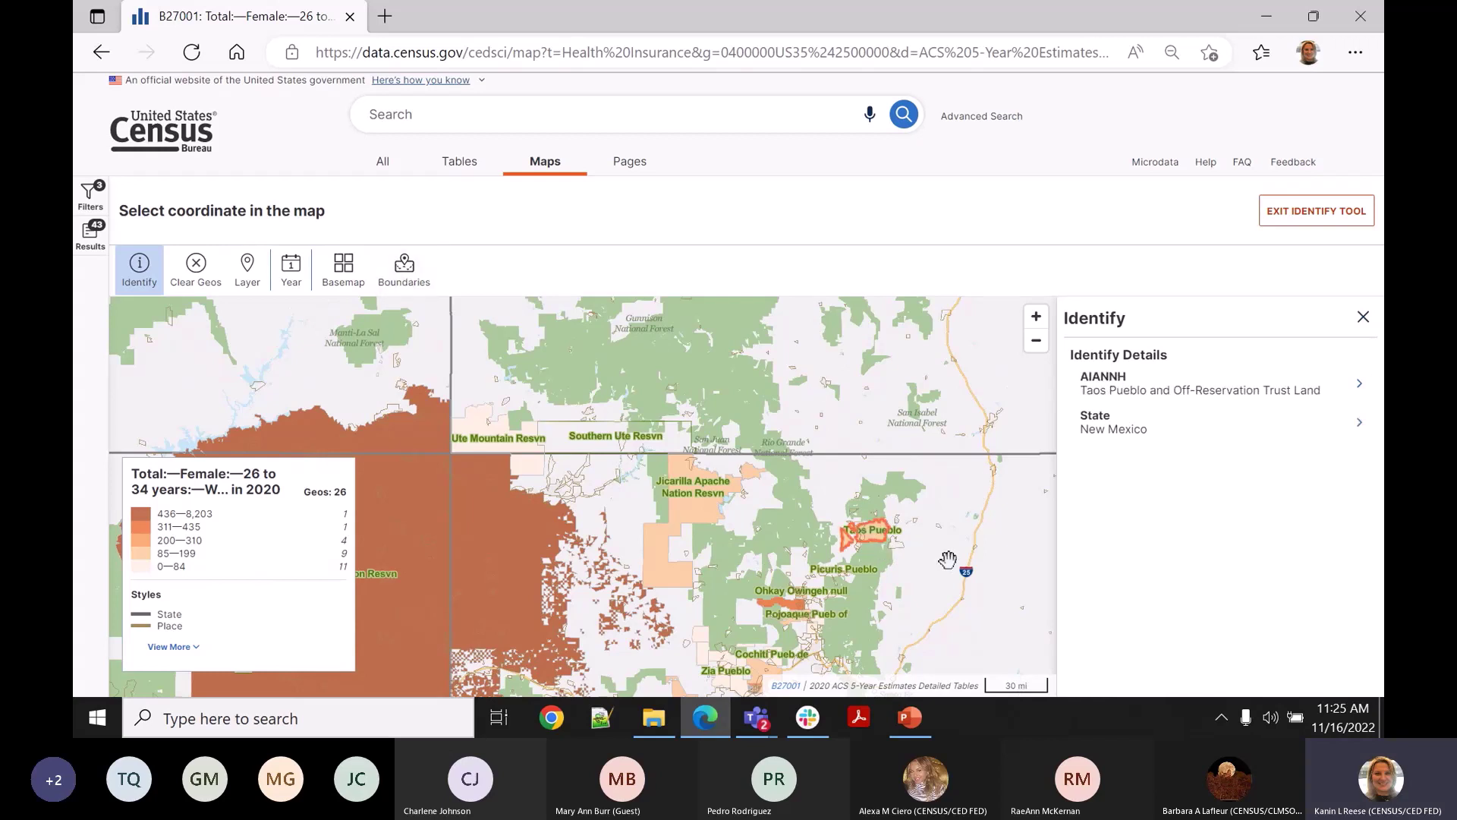
left_click(1362, 318)
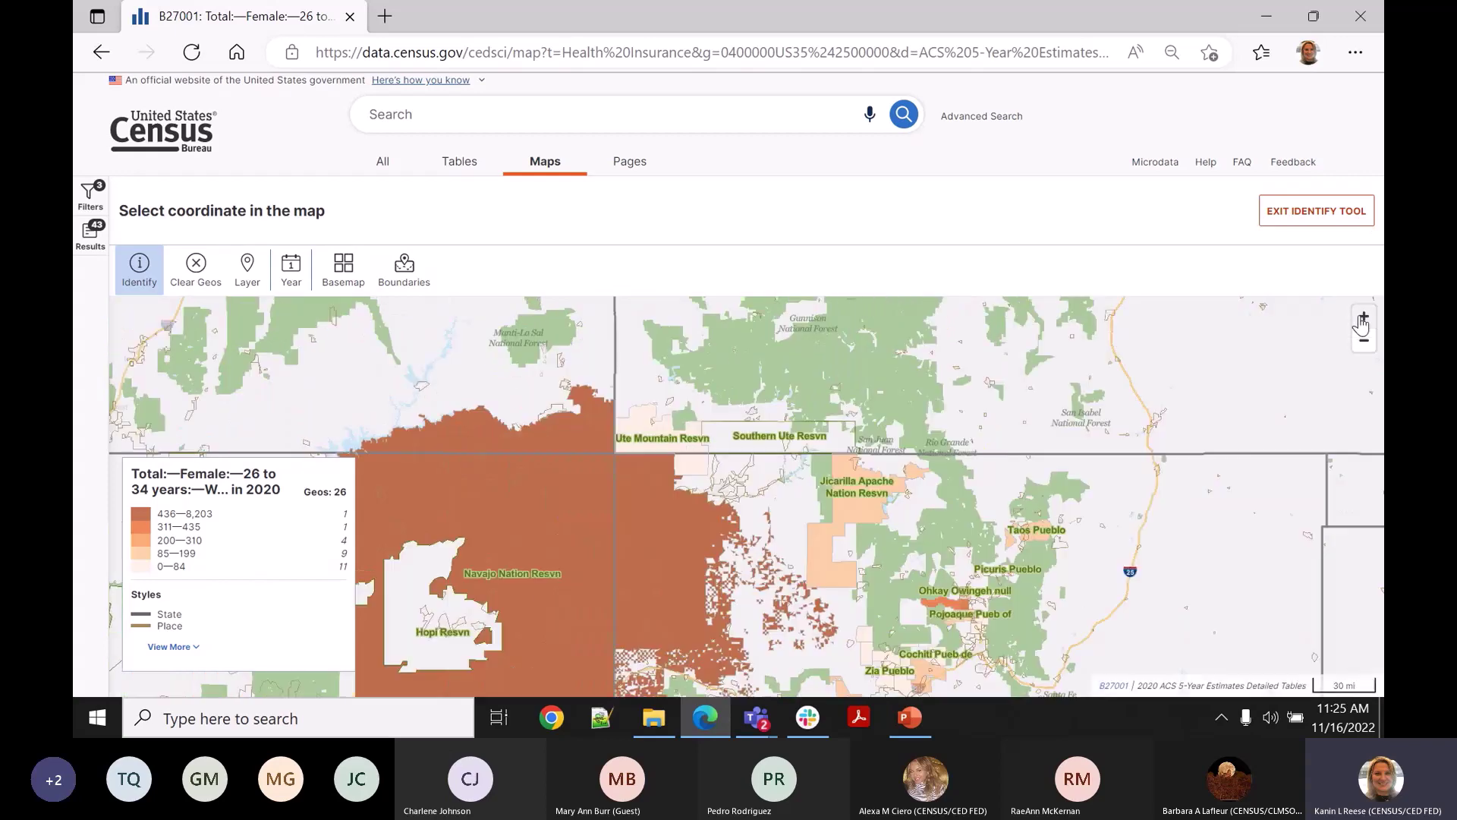
left_click_drag(1105, 552, 1038, 391)
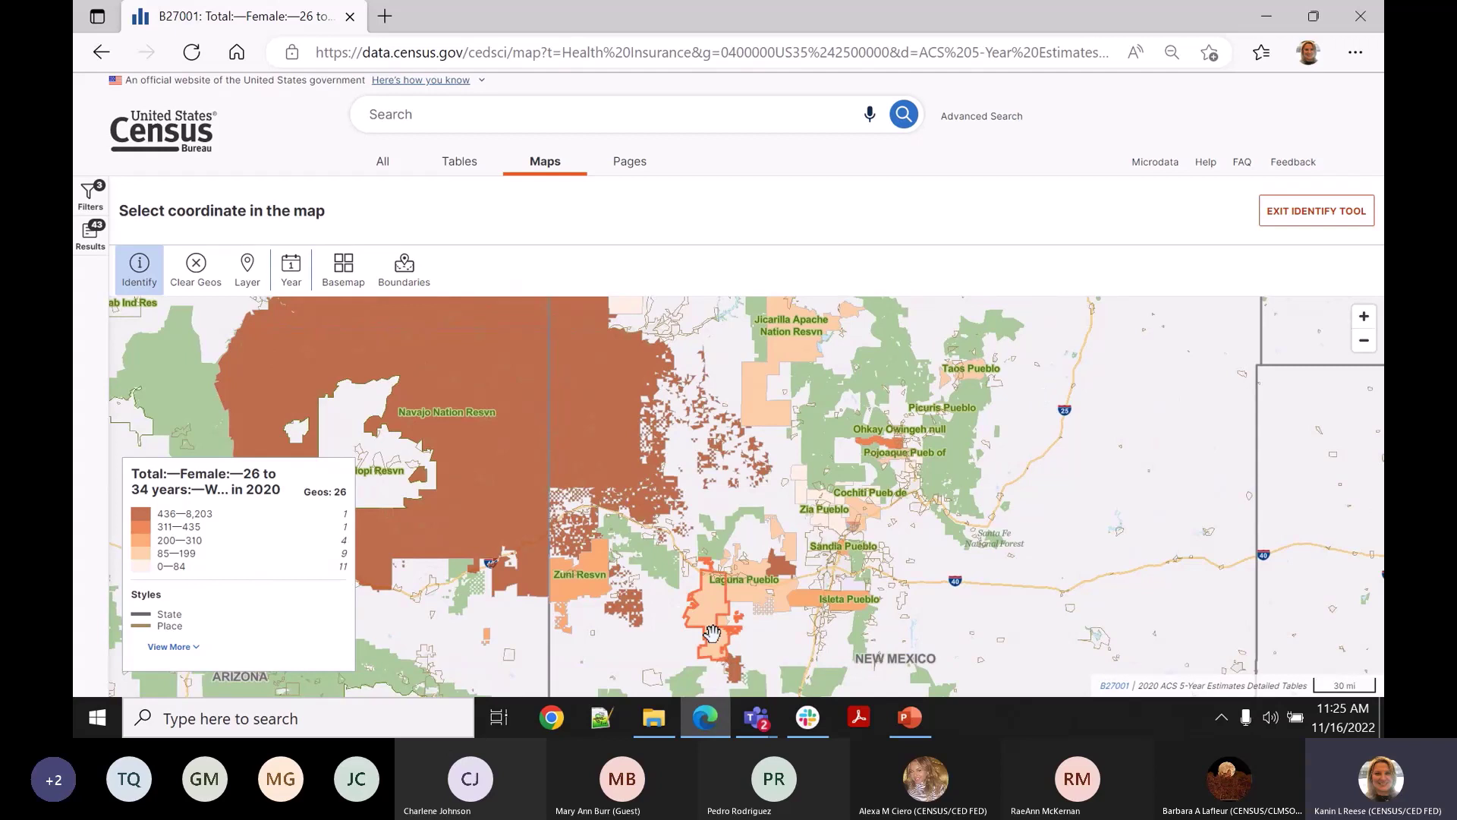
left_click(1314, 217)
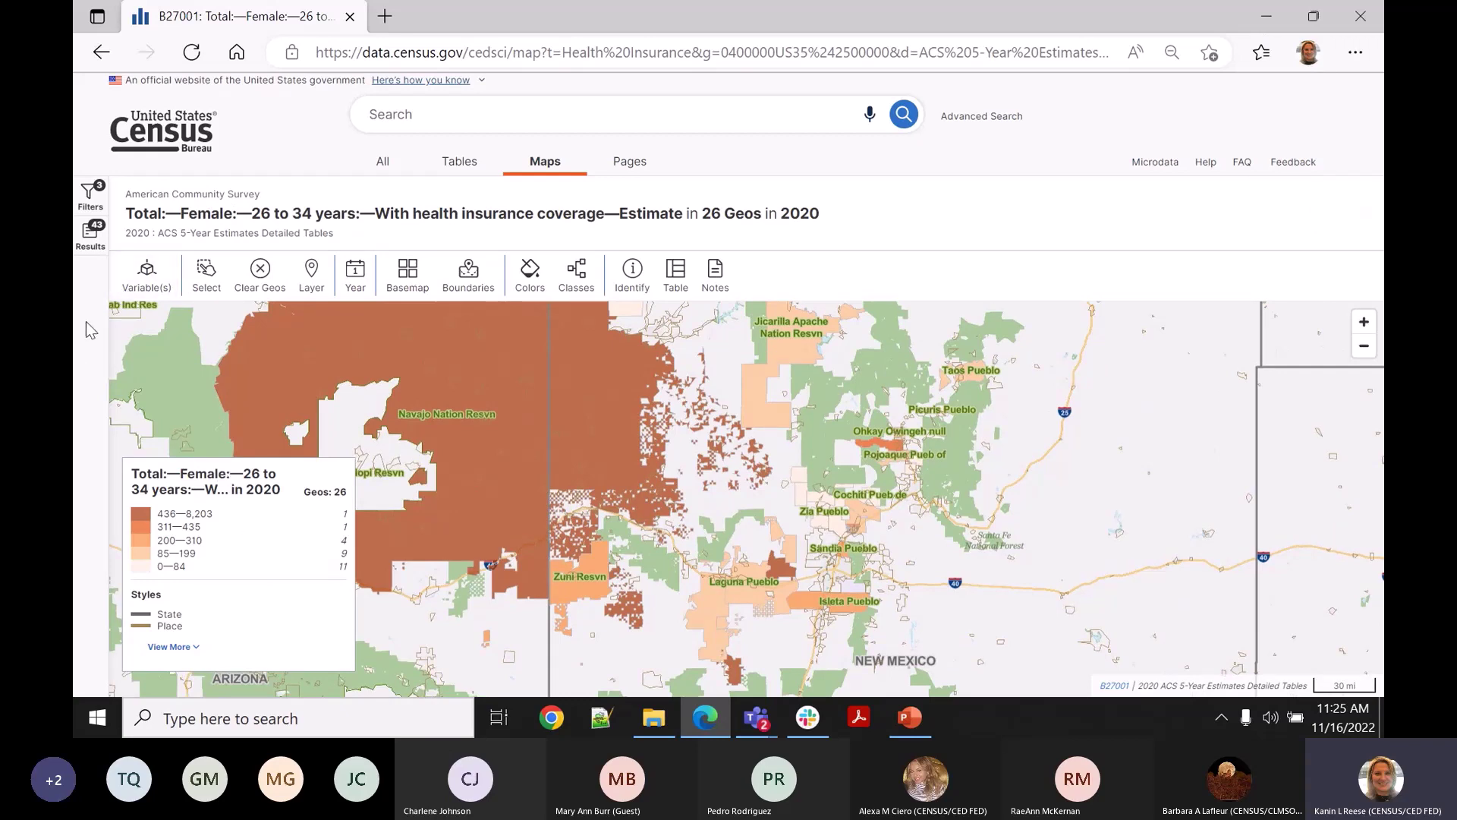
Return to the data.census.gov home page and open its Help resources page at a reduced page zoom.
left_click(182, 140)
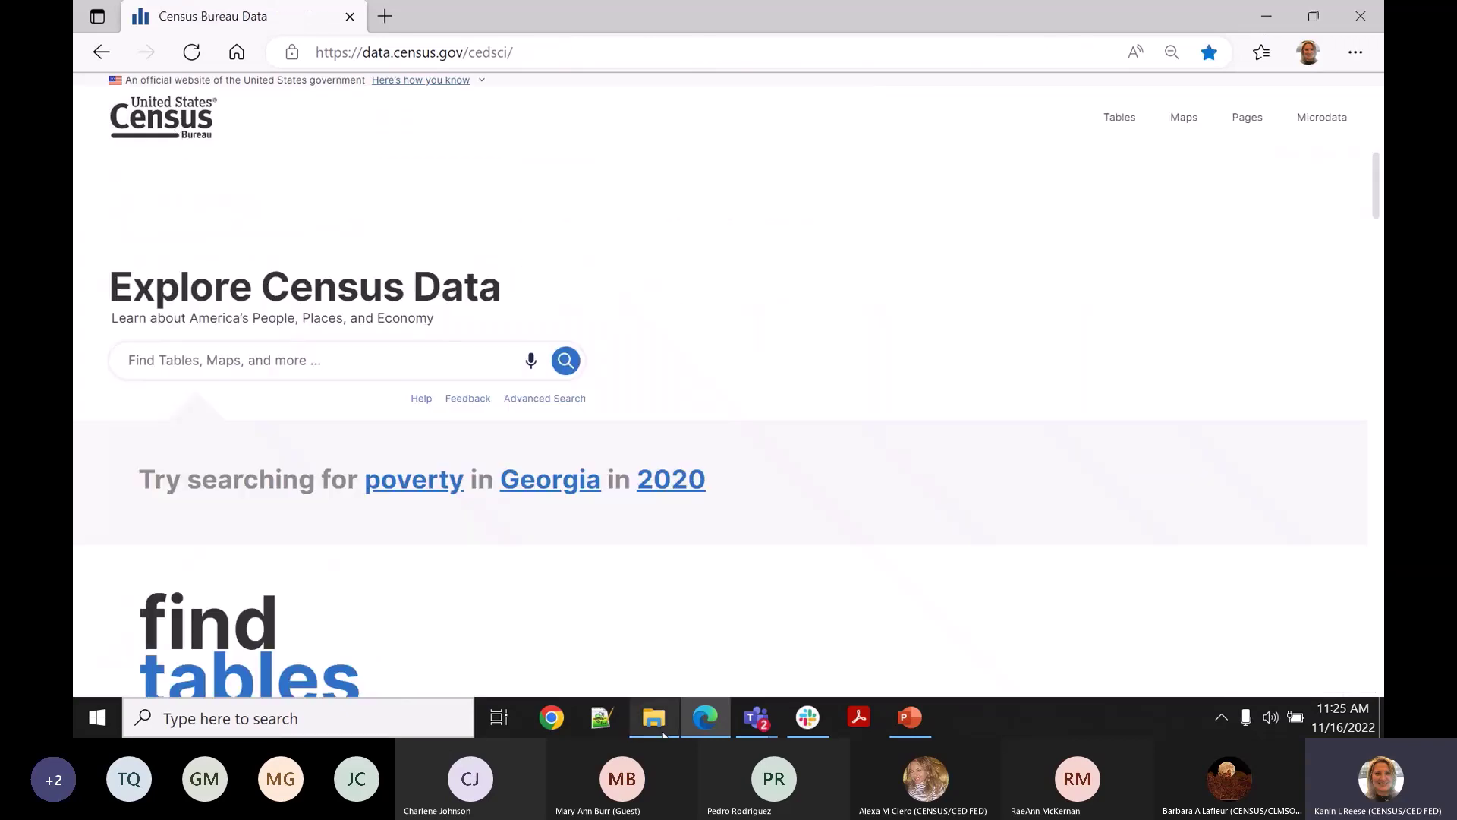
left_click(418, 402)
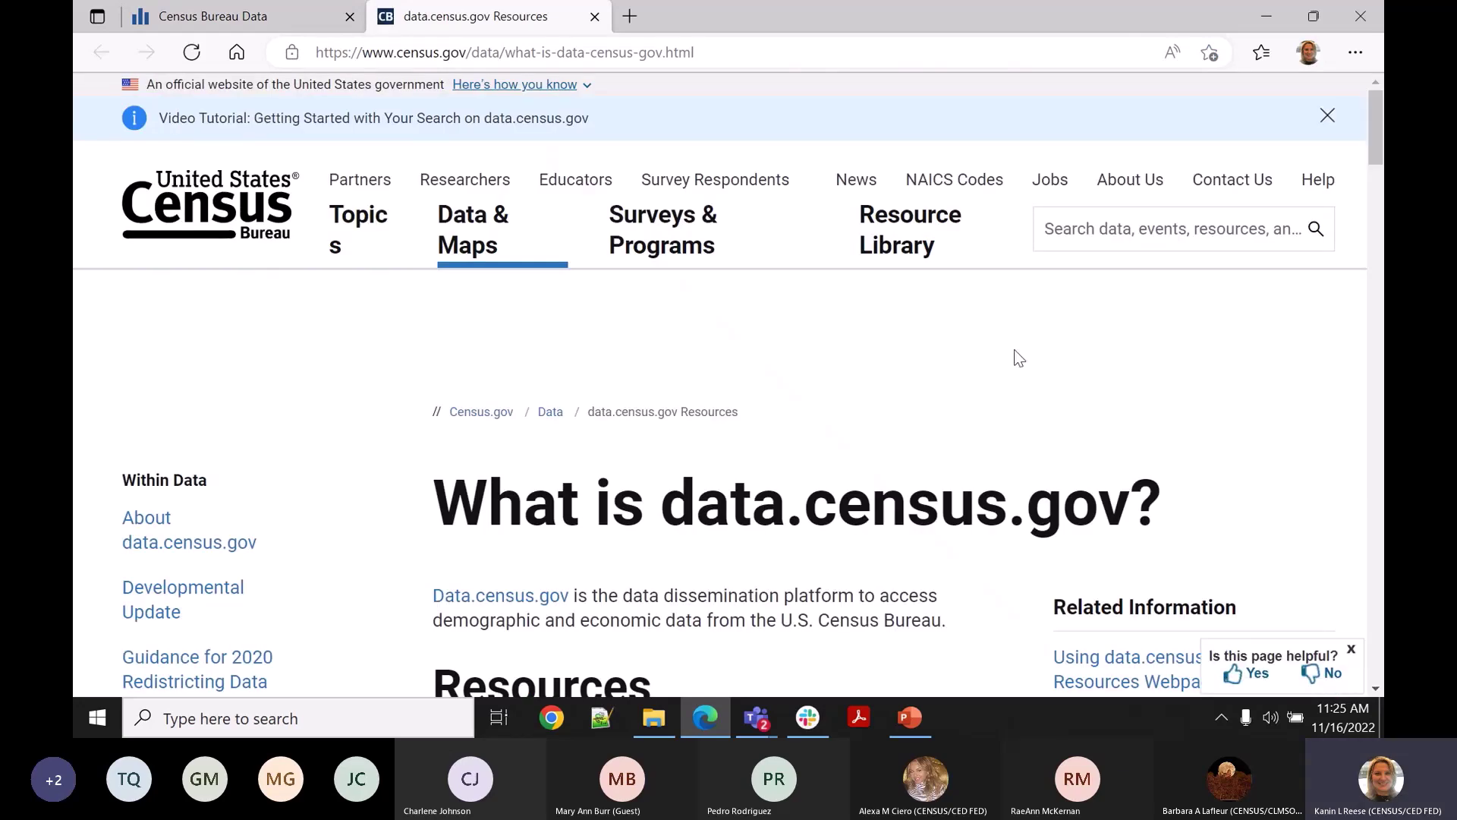
key("ctrl+minus")
key("ctrl+minus")
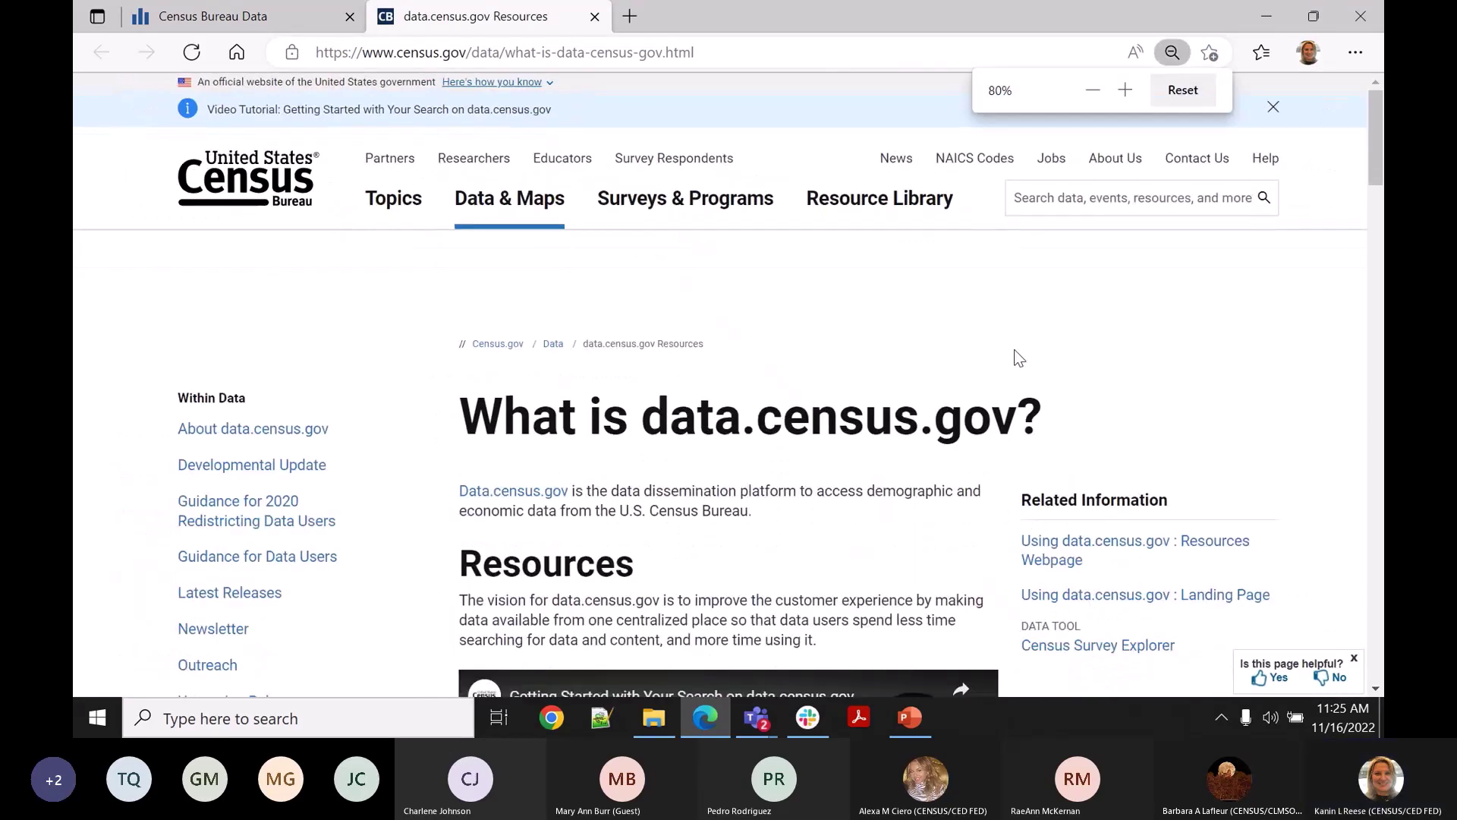
key("ctrl+minus")
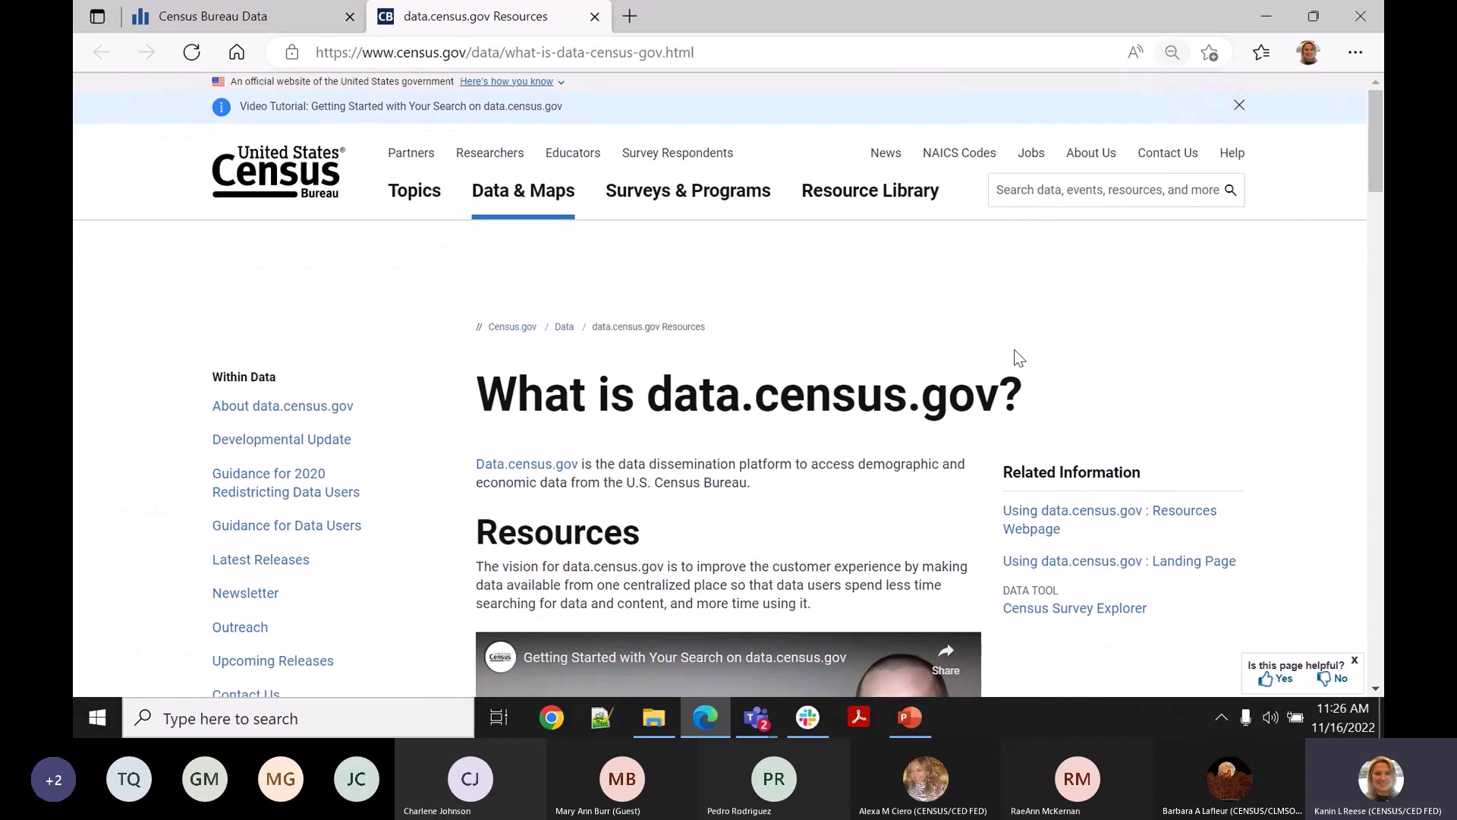
key("ctrl+minus")
key("ctrl+minus")
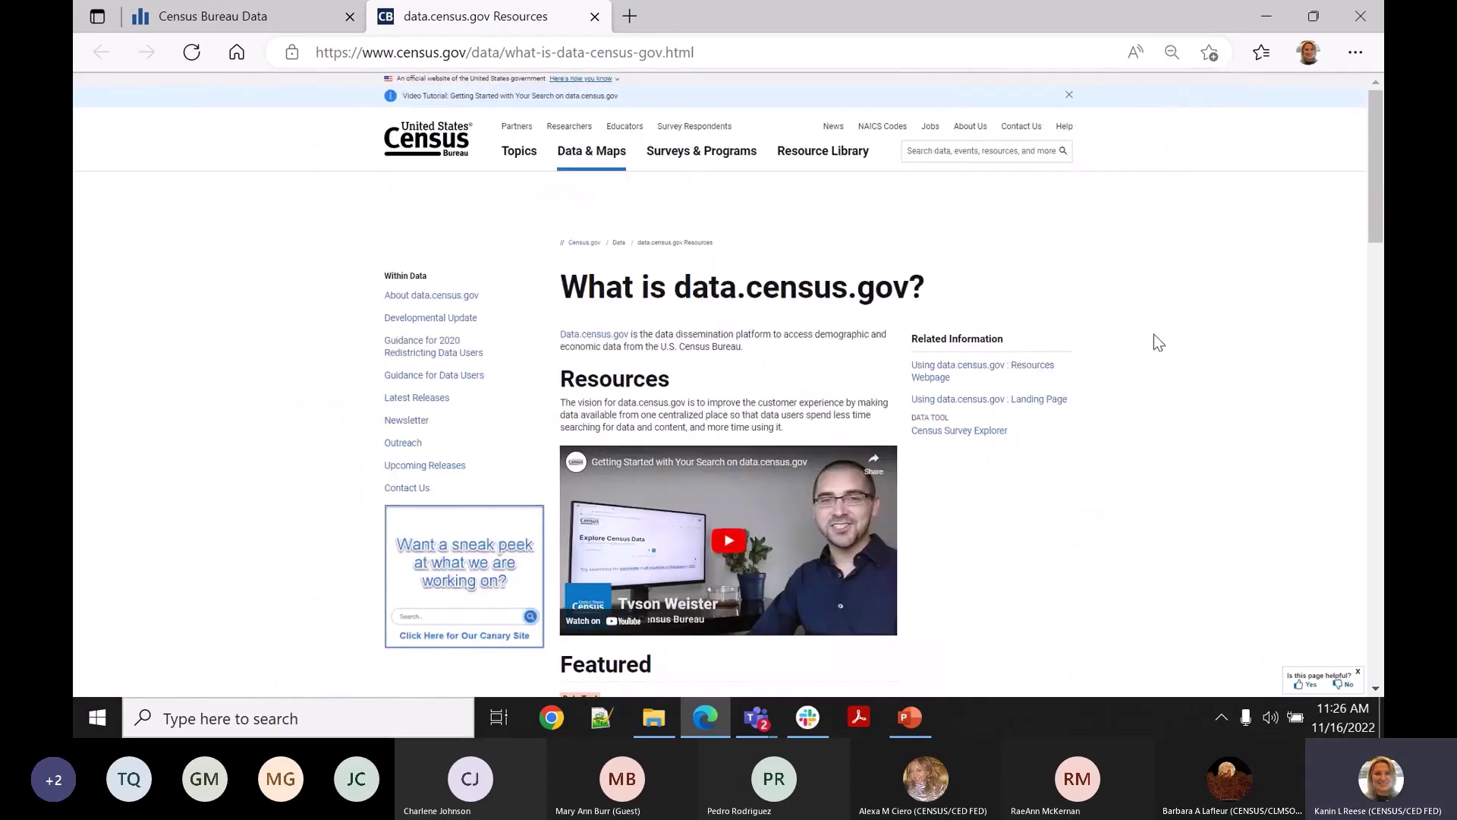
key("ctrl+plus")
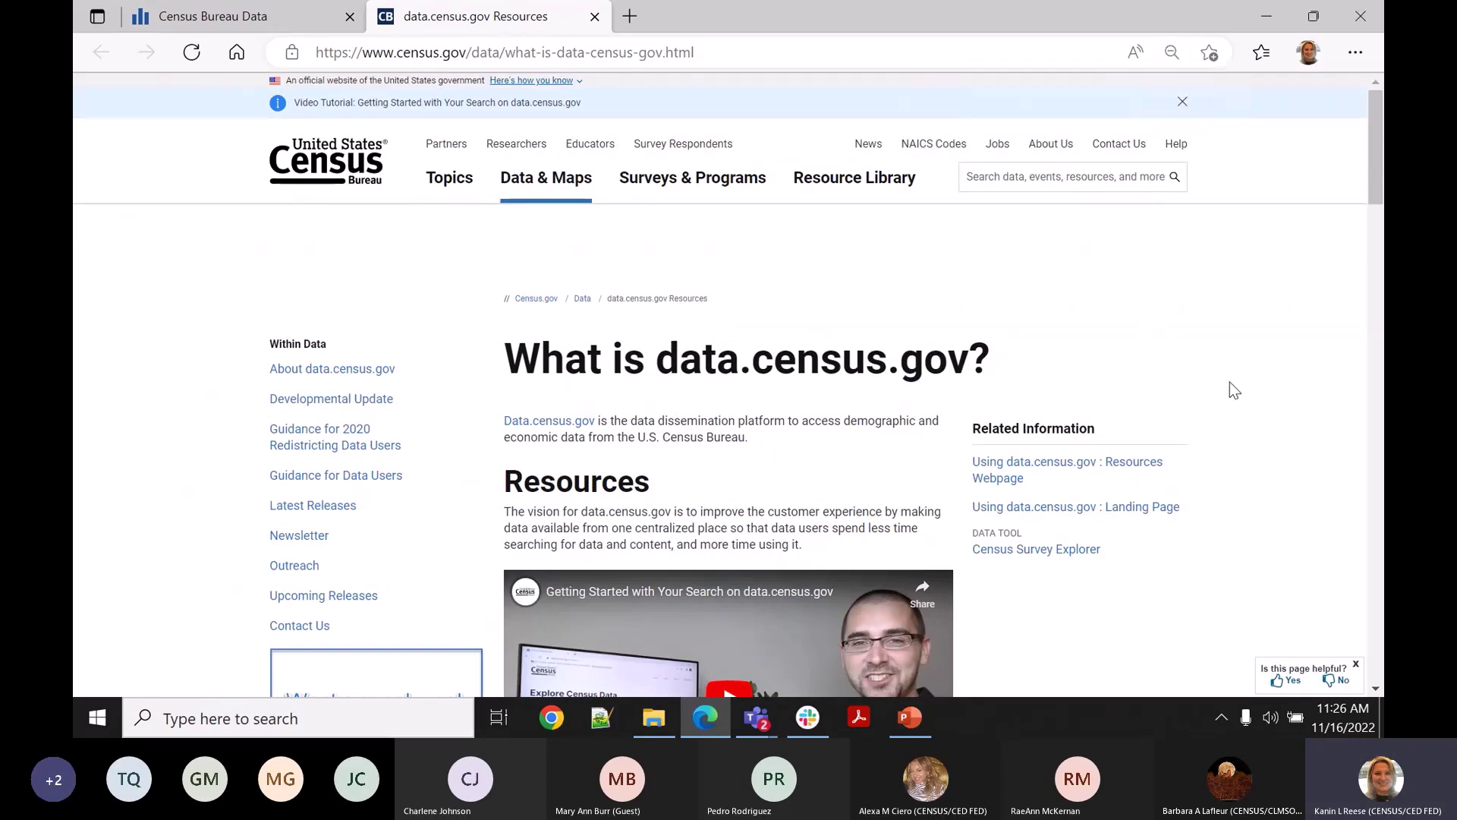
Examine the data.census.gov resources page, from the introductory video and featured data tools to the What's New section.
scroll(1231, 381, "down", 5)
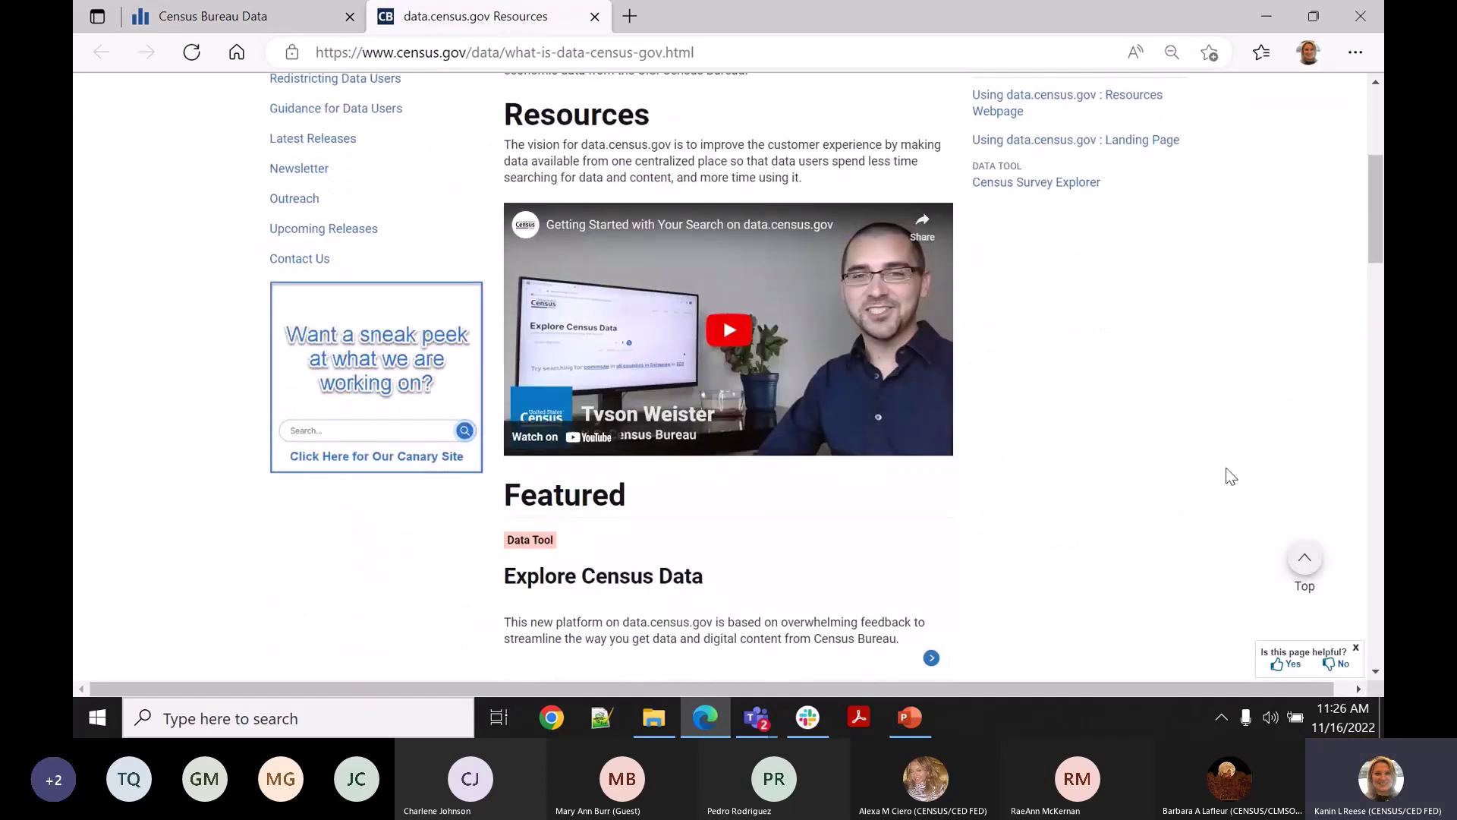
scroll(1112, 391, "down", 4)
scroll(1146, 399, "down", 5)
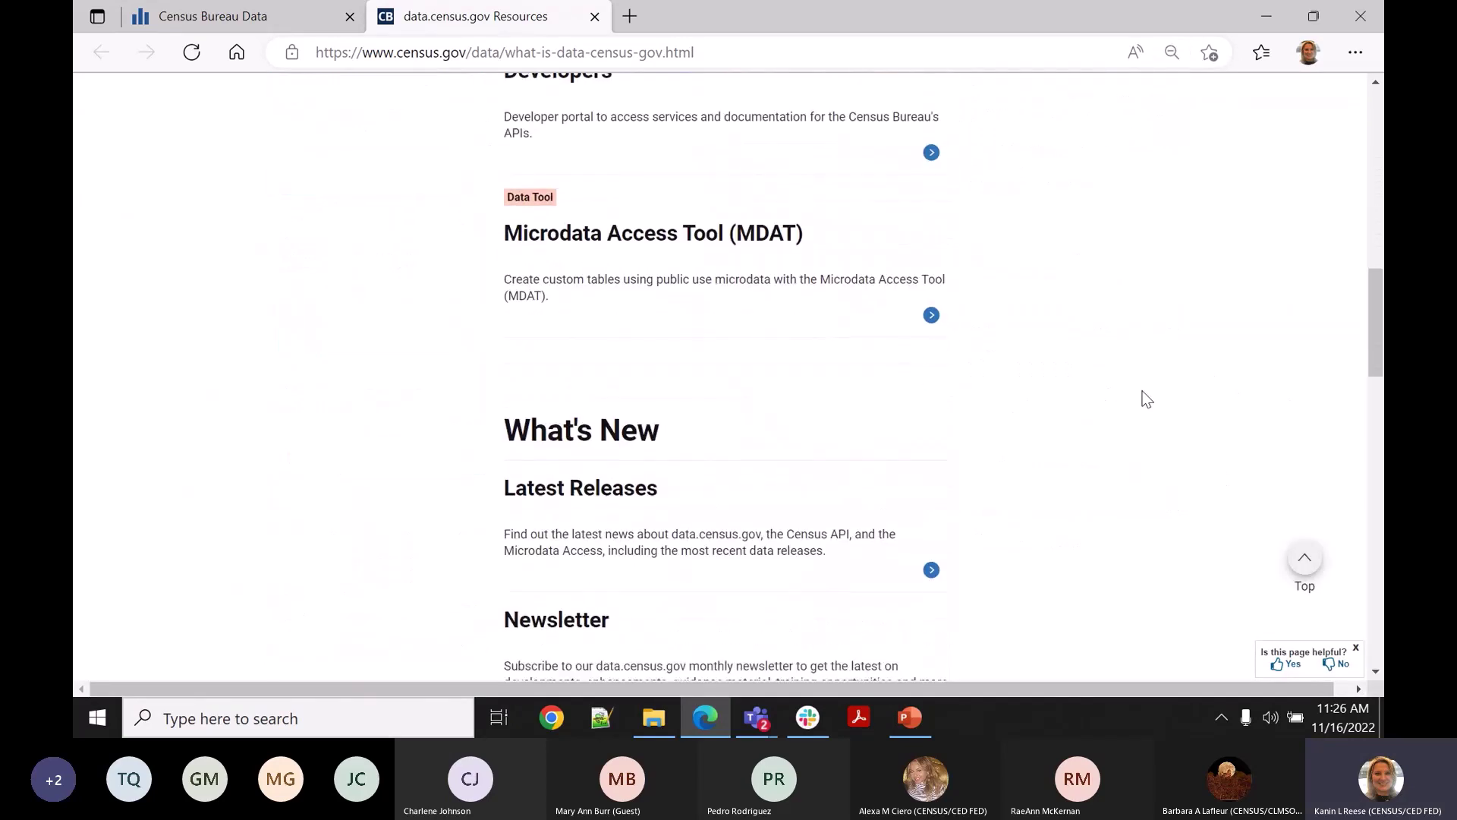
scroll(1146, 399, "up", 11)
scroll(1146, 399, "up", 3)
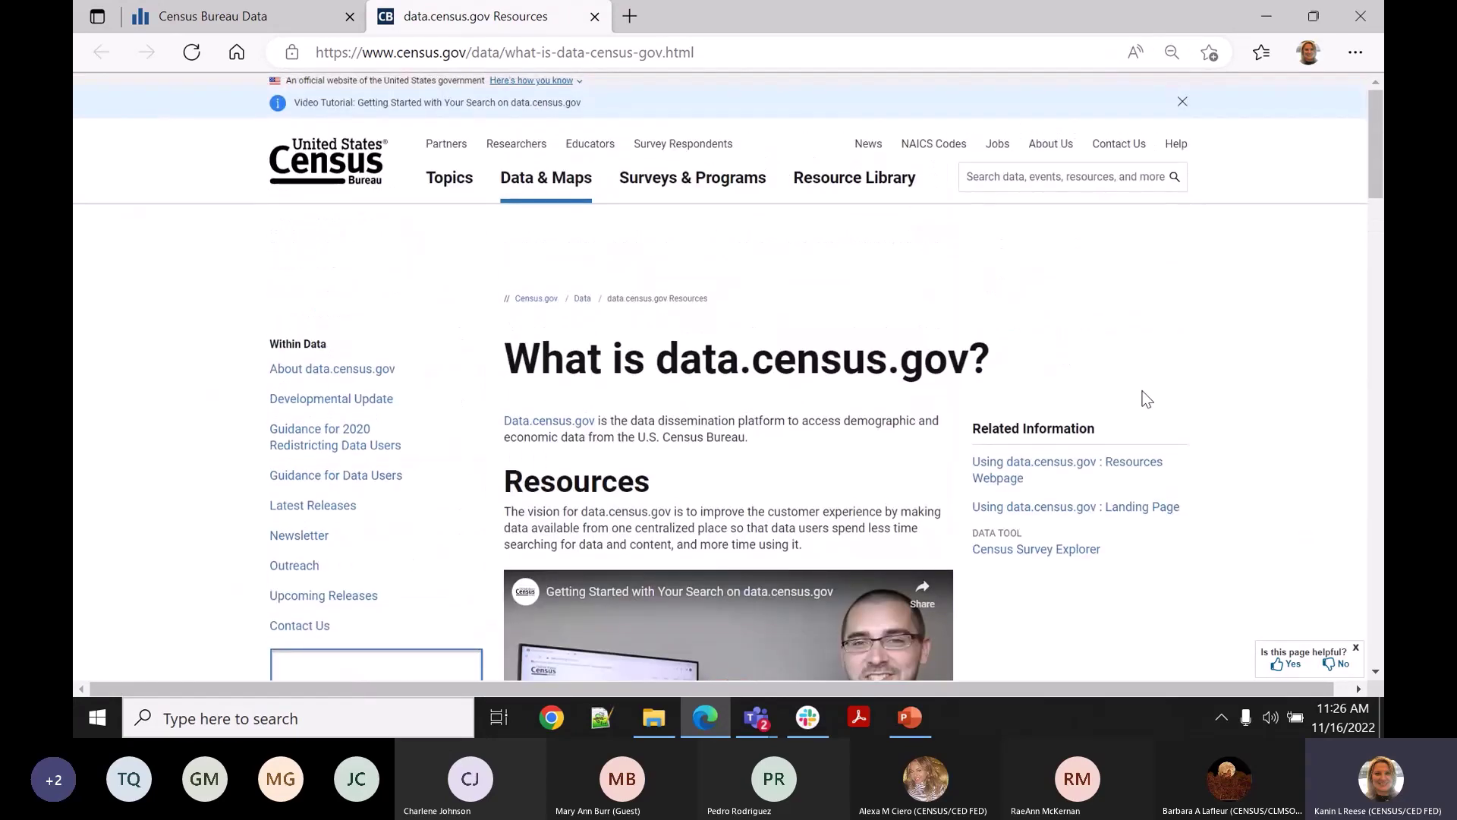
scroll(1146, 399, "down", 1)
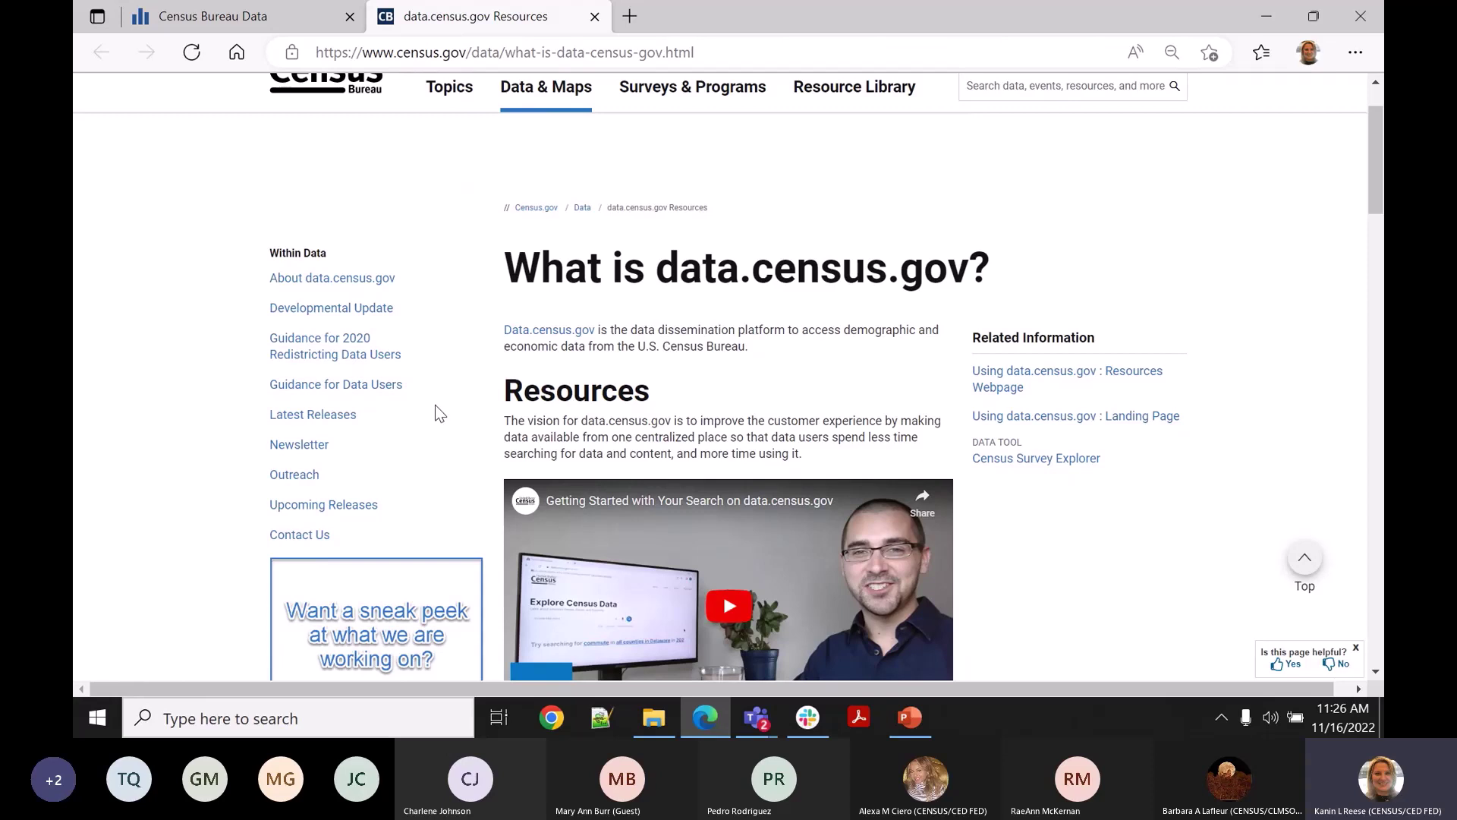
Open the Guidance for Data Users page and look through its Video Tutorials page down to the How to Use data.census.gov section.
left_click(323, 387)
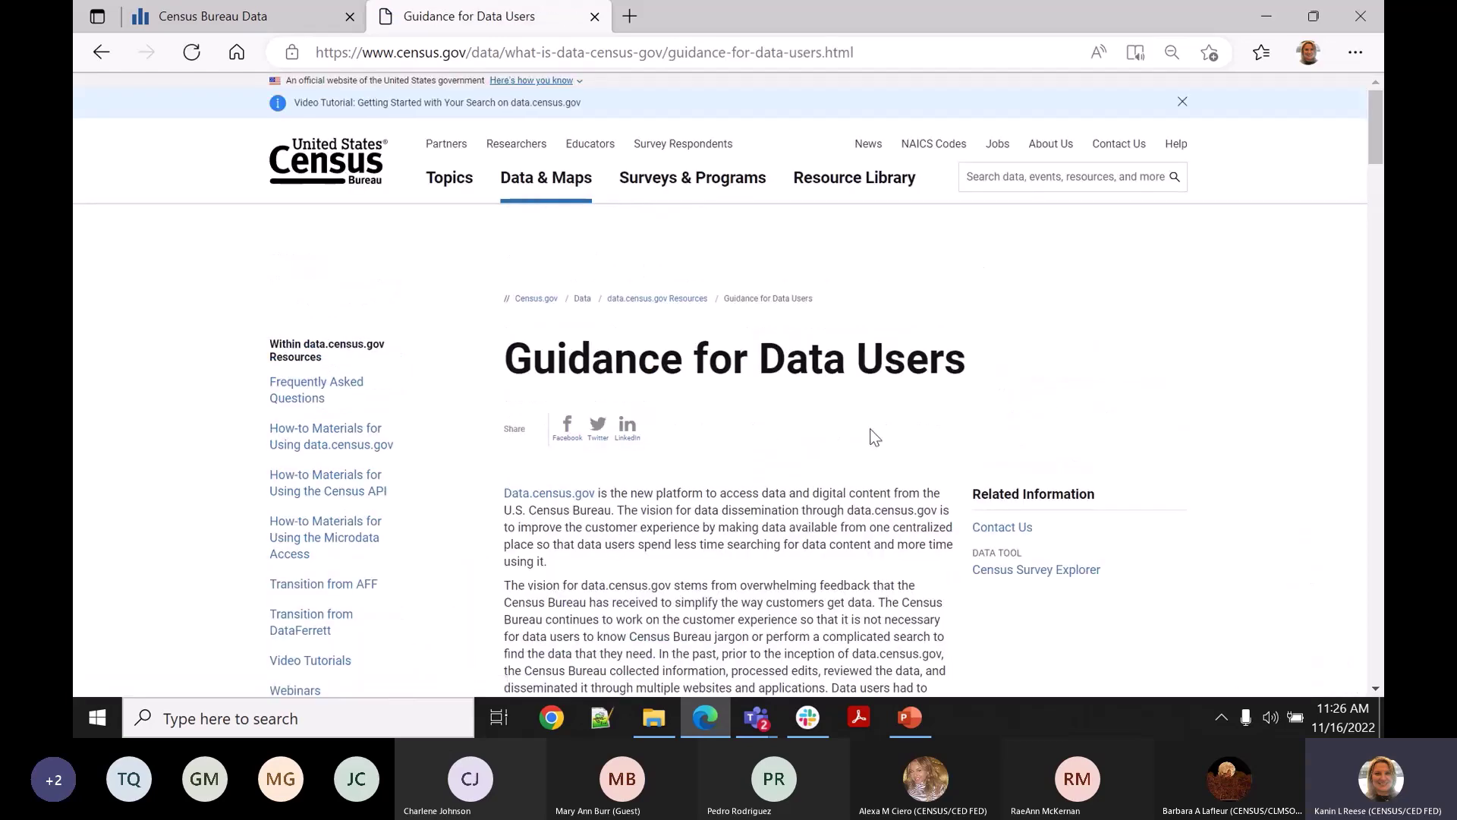
scroll(873, 440, "down", 10)
scroll(885, 455, "up", 10)
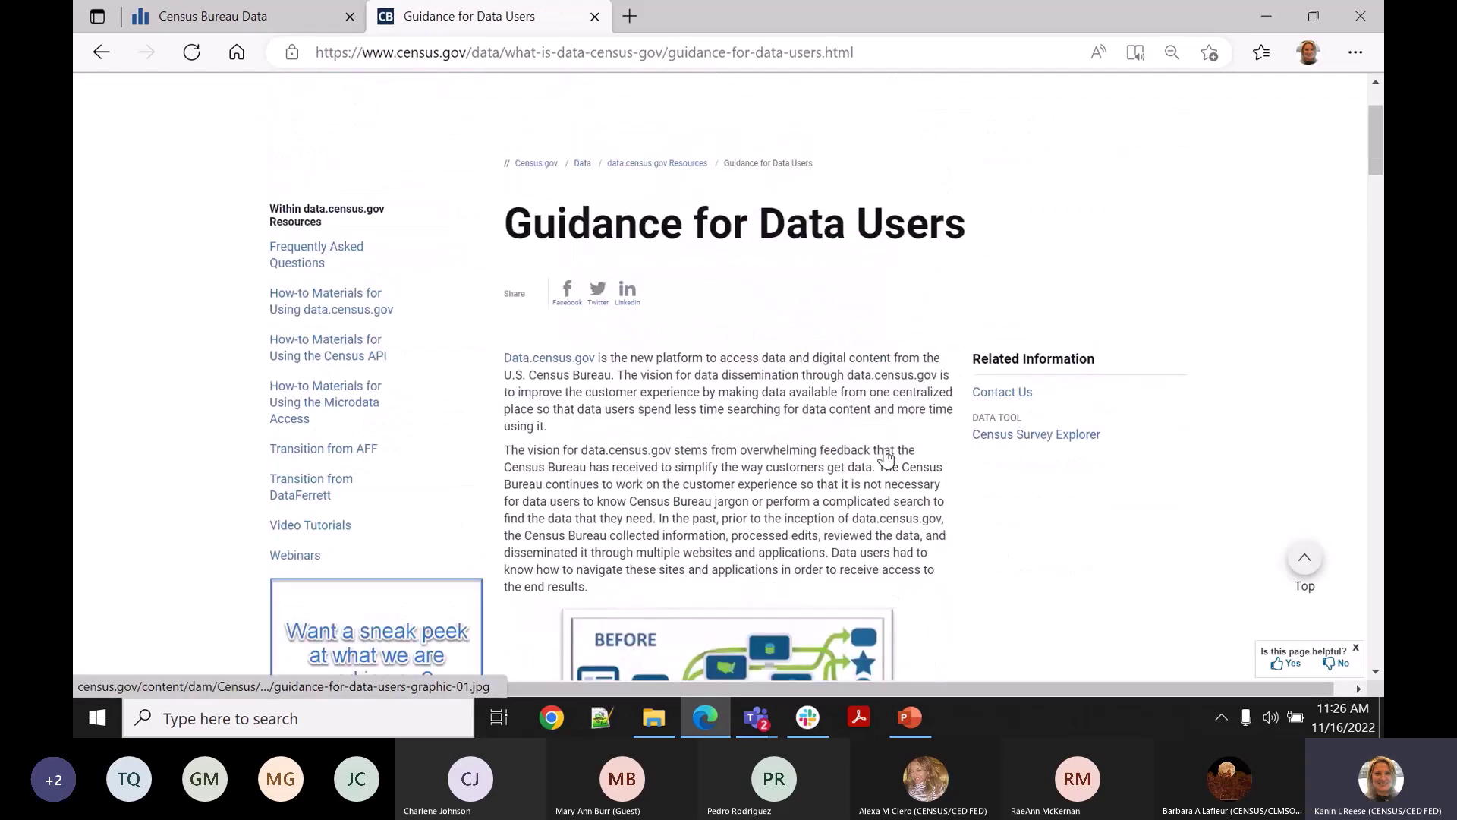
left_click(315, 577)
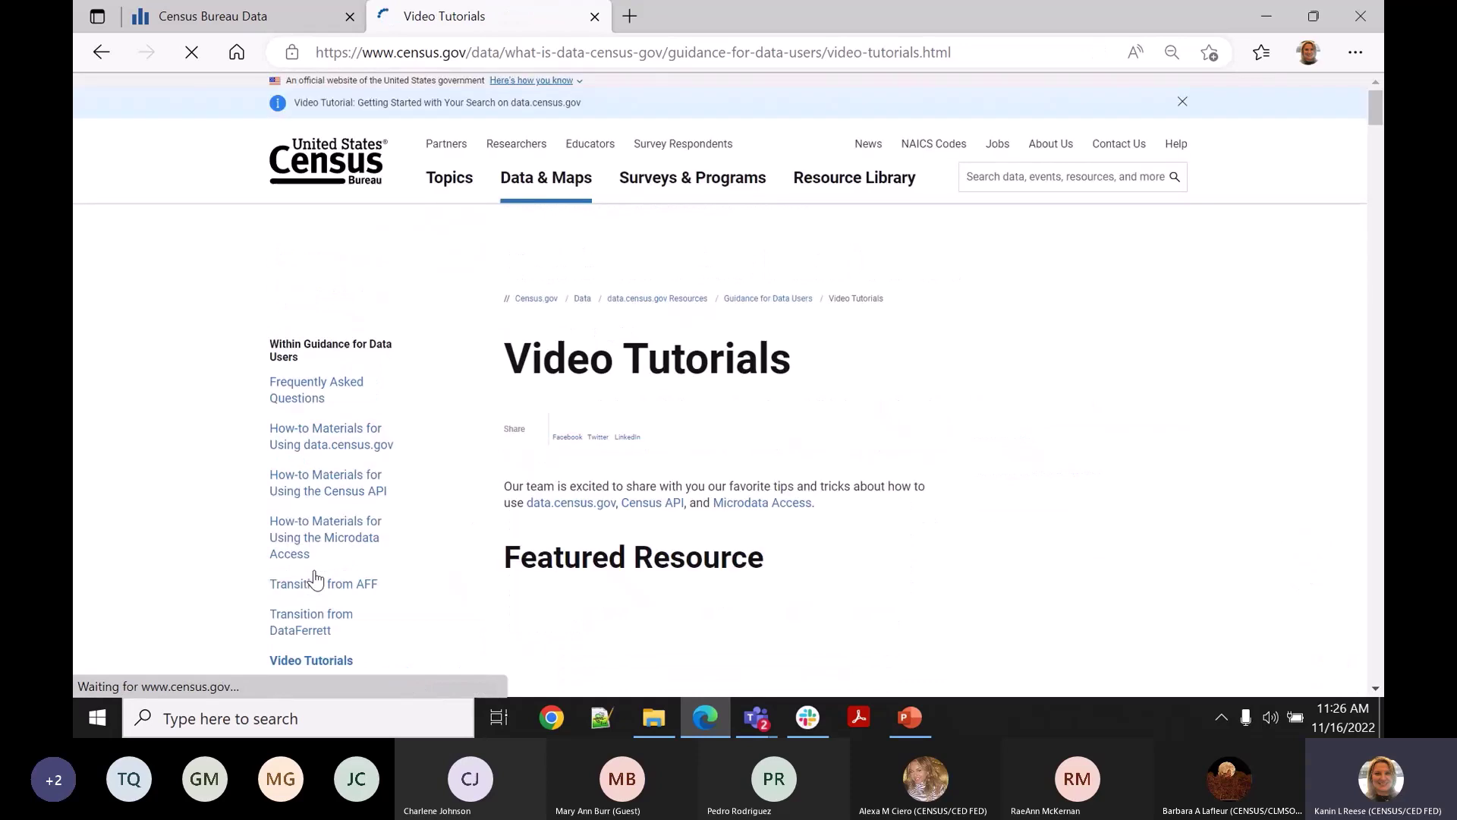
scroll(927, 535, "down", 7)
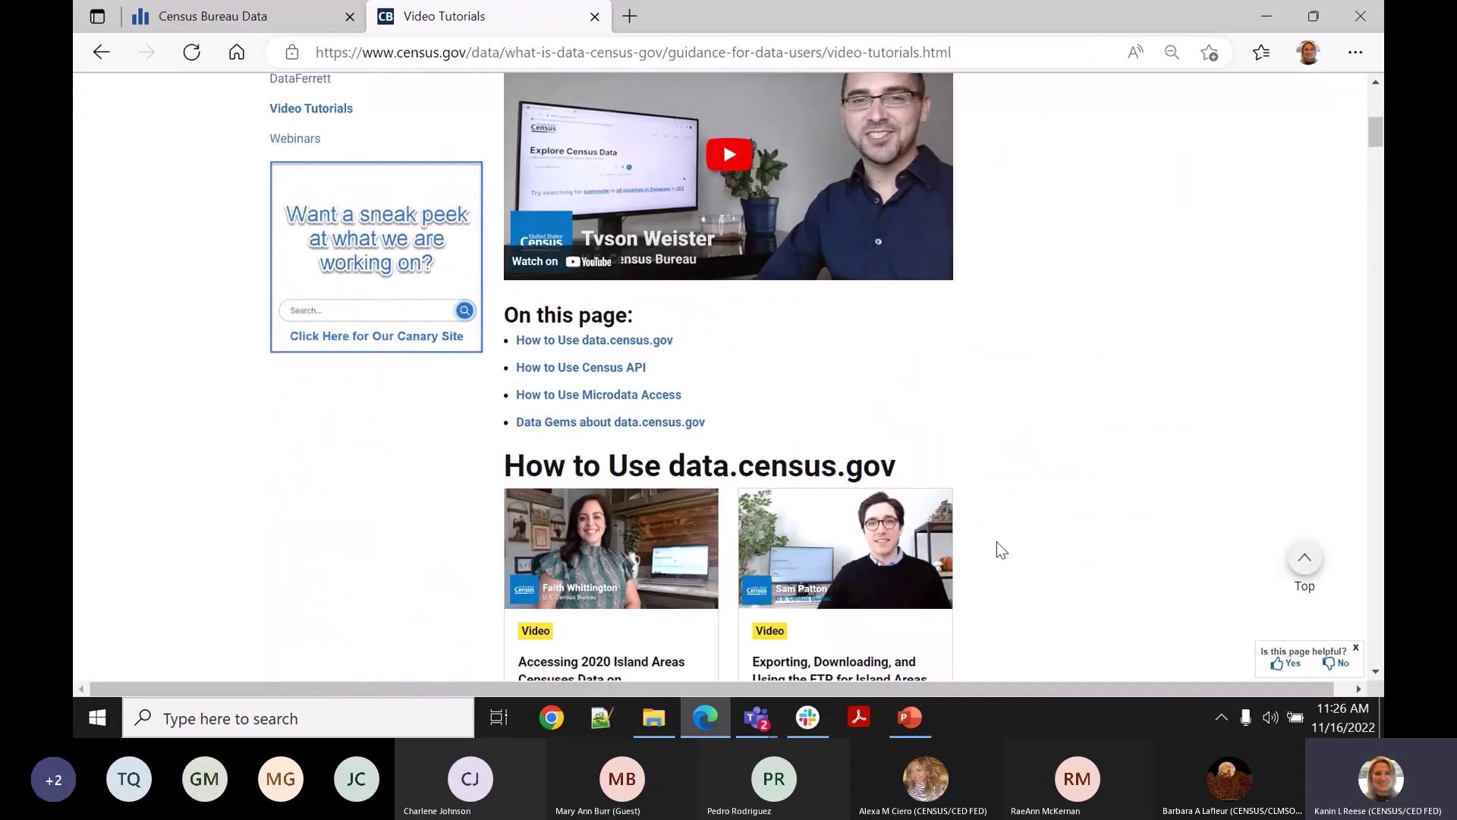
scroll(611, 563, "down", 2)
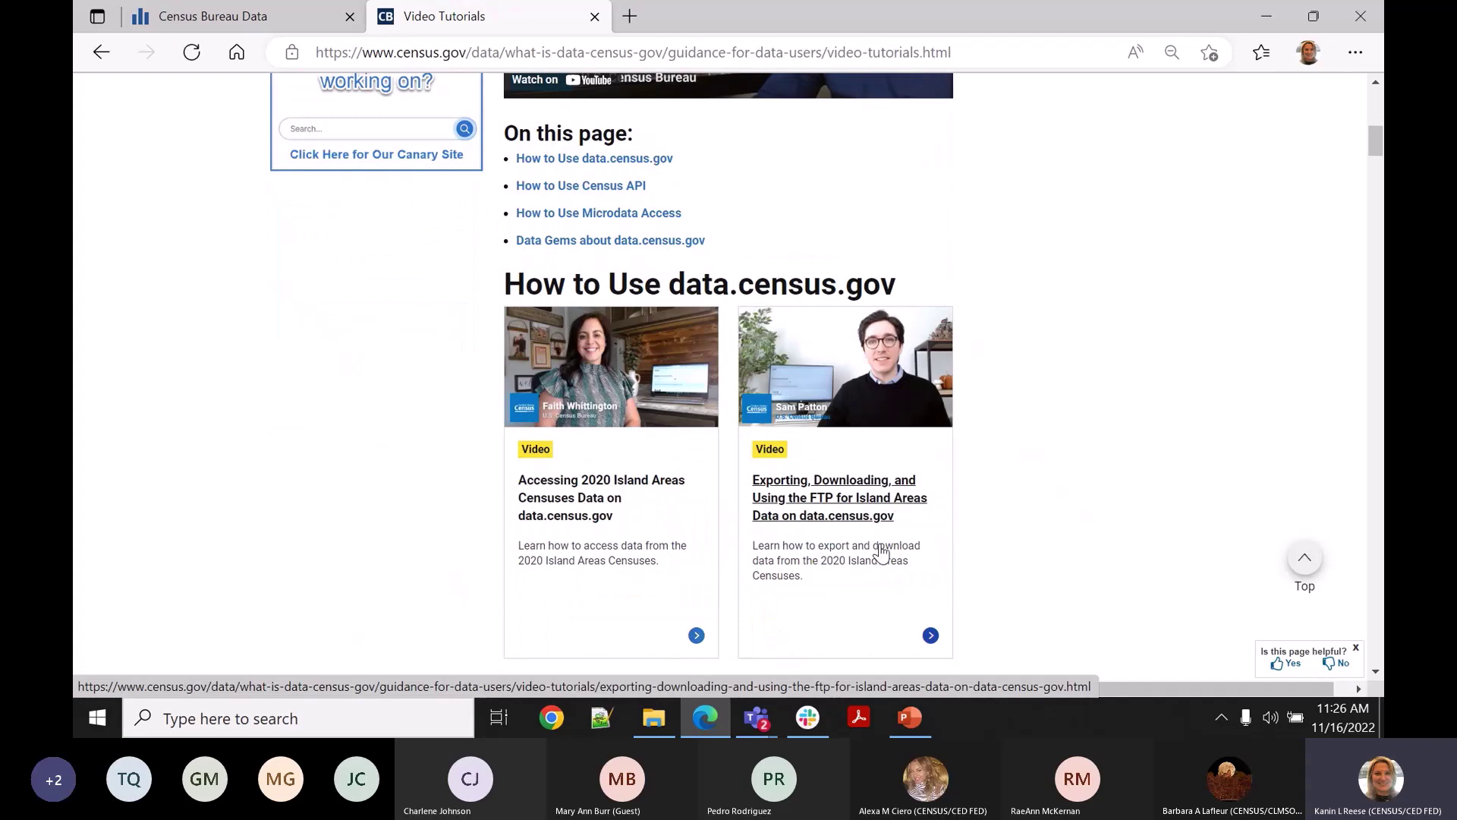
scroll(334, 497, "up", 7)
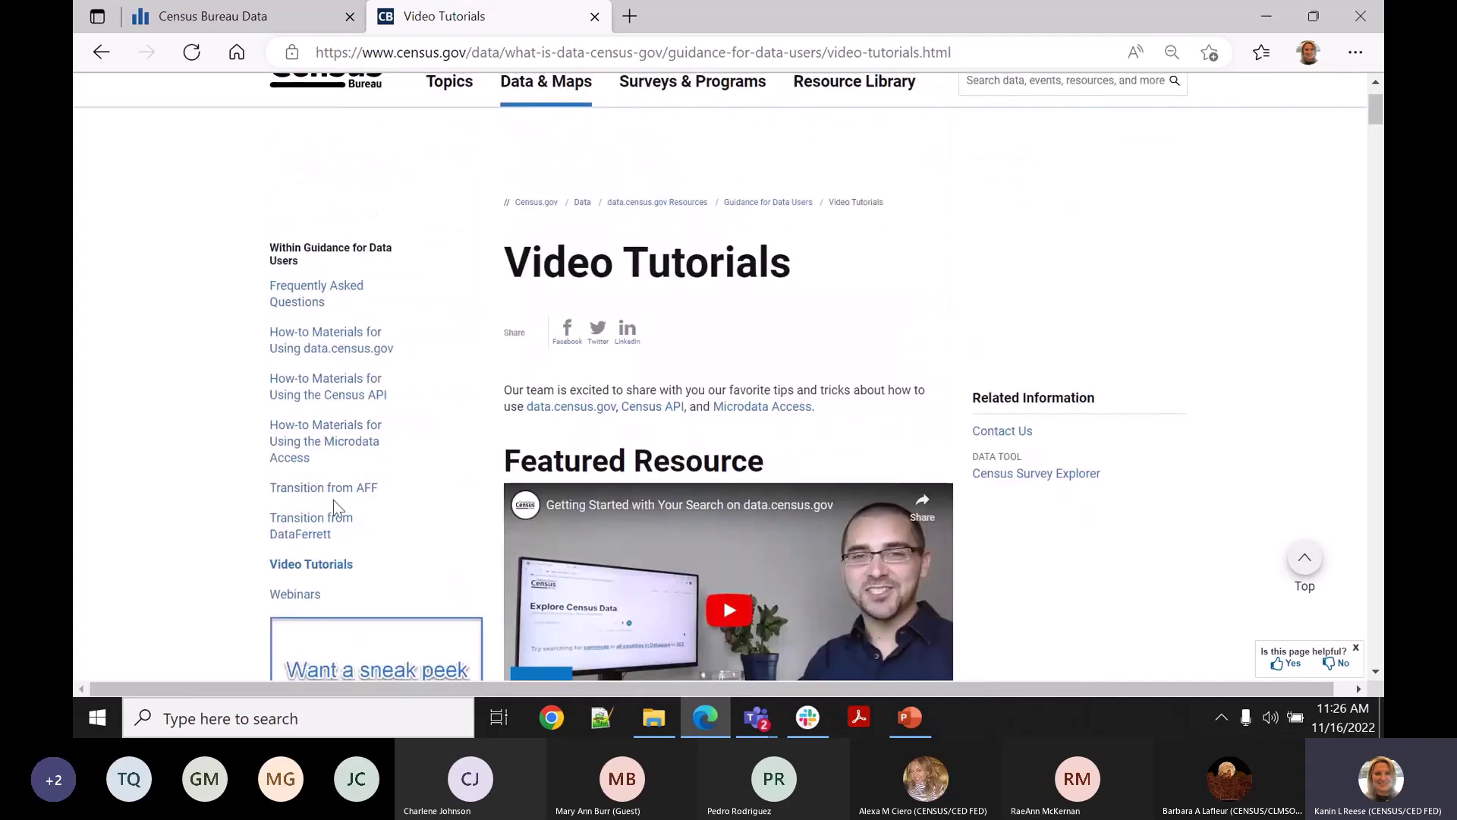
View the Webinars page, return to the data.census.gov resources page, and look over its Outreach page down to the workshops section.
left_click(300, 599)
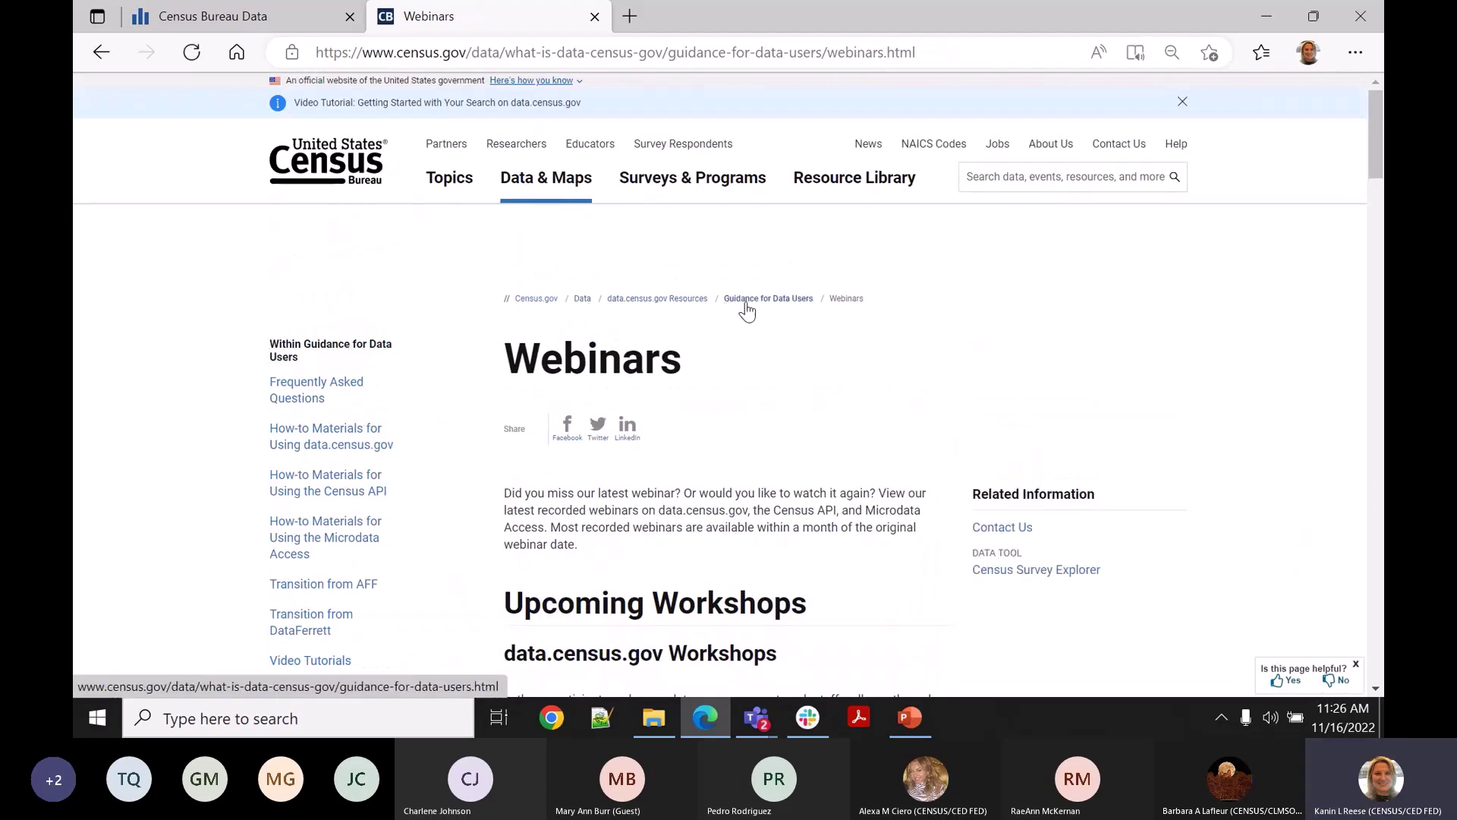
left_click(667, 300)
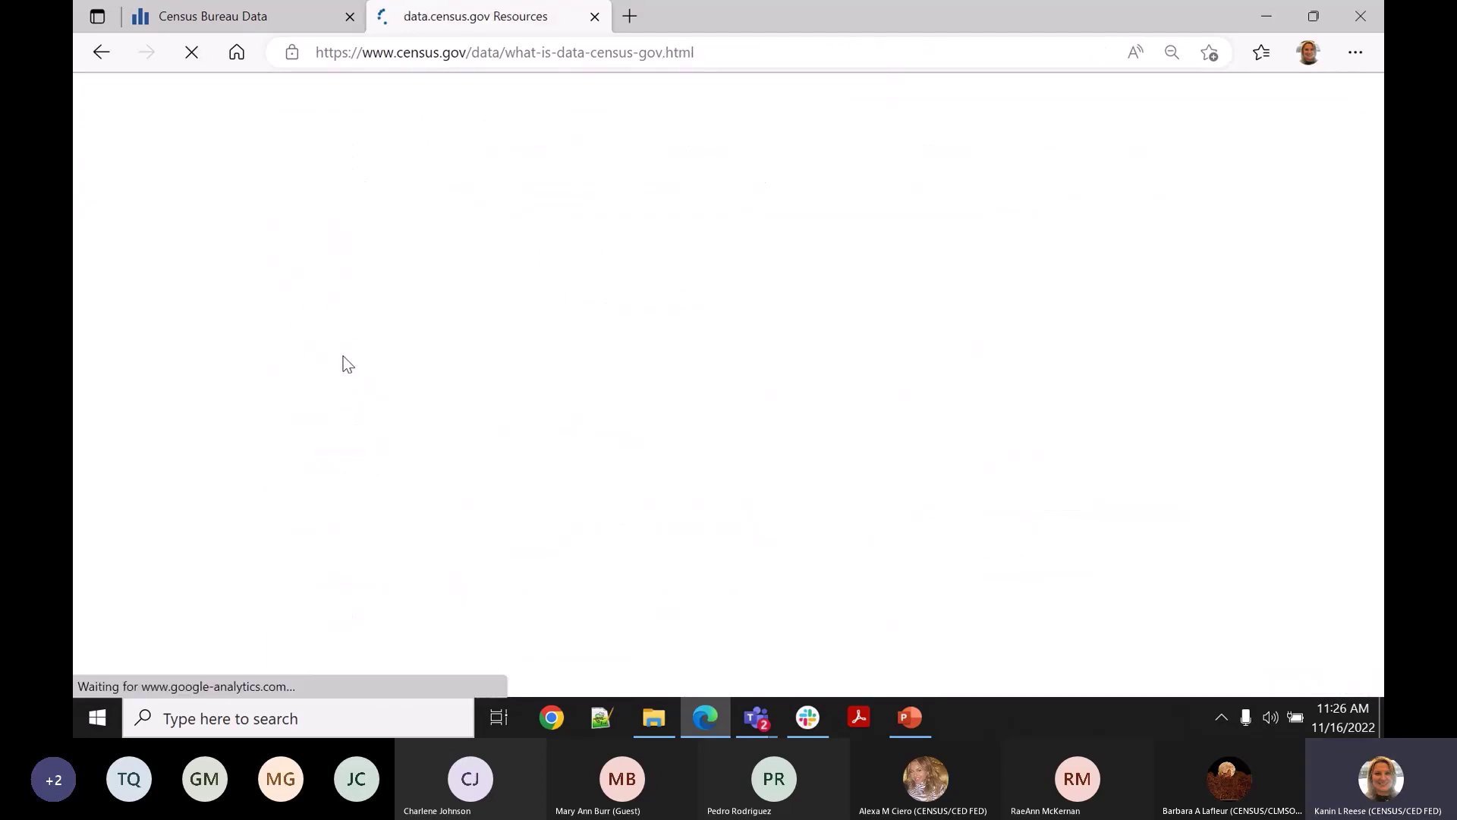
scroll(384, 450, "down", 3)
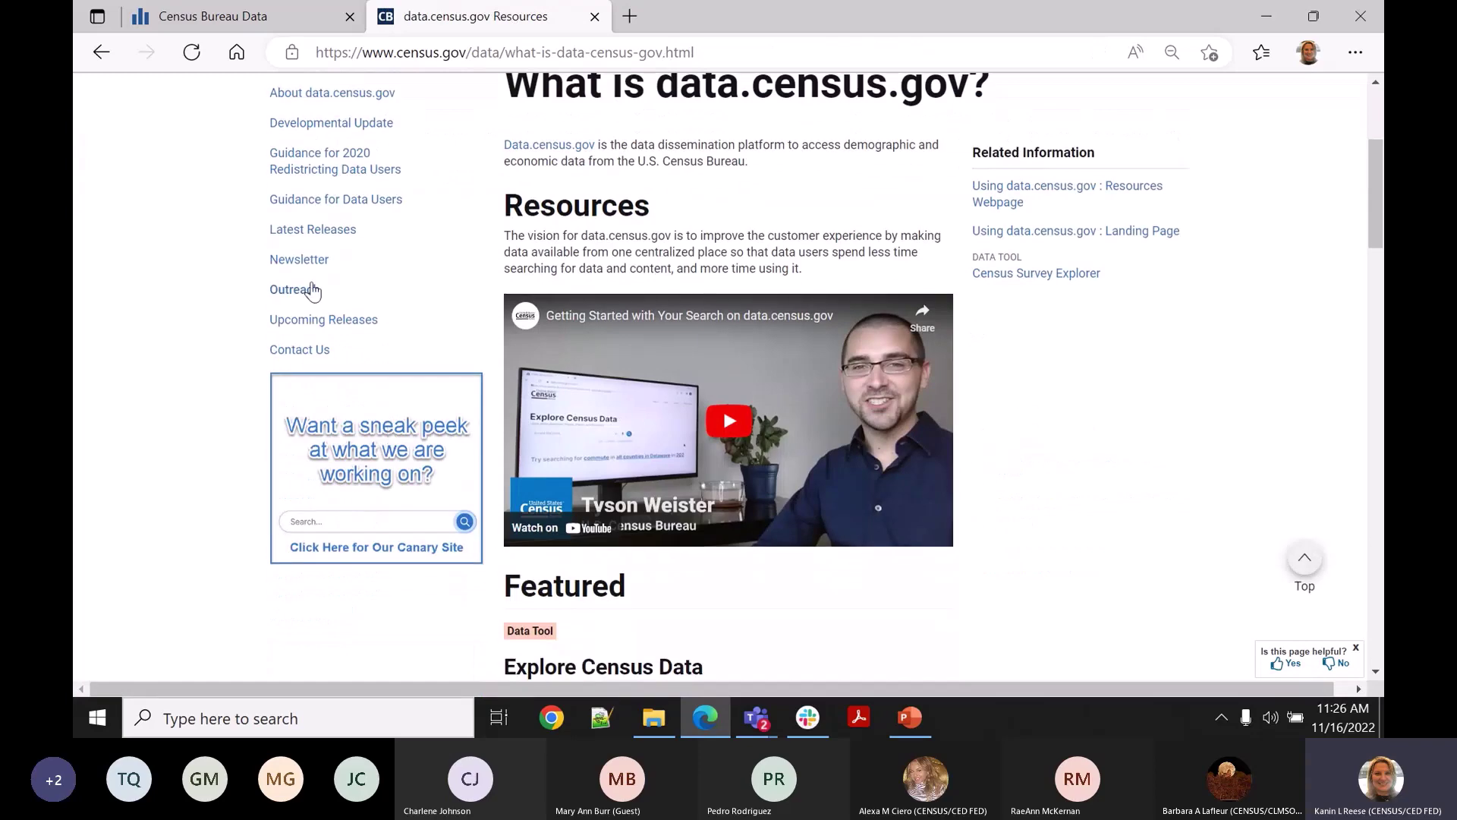
left_click(303, 292)
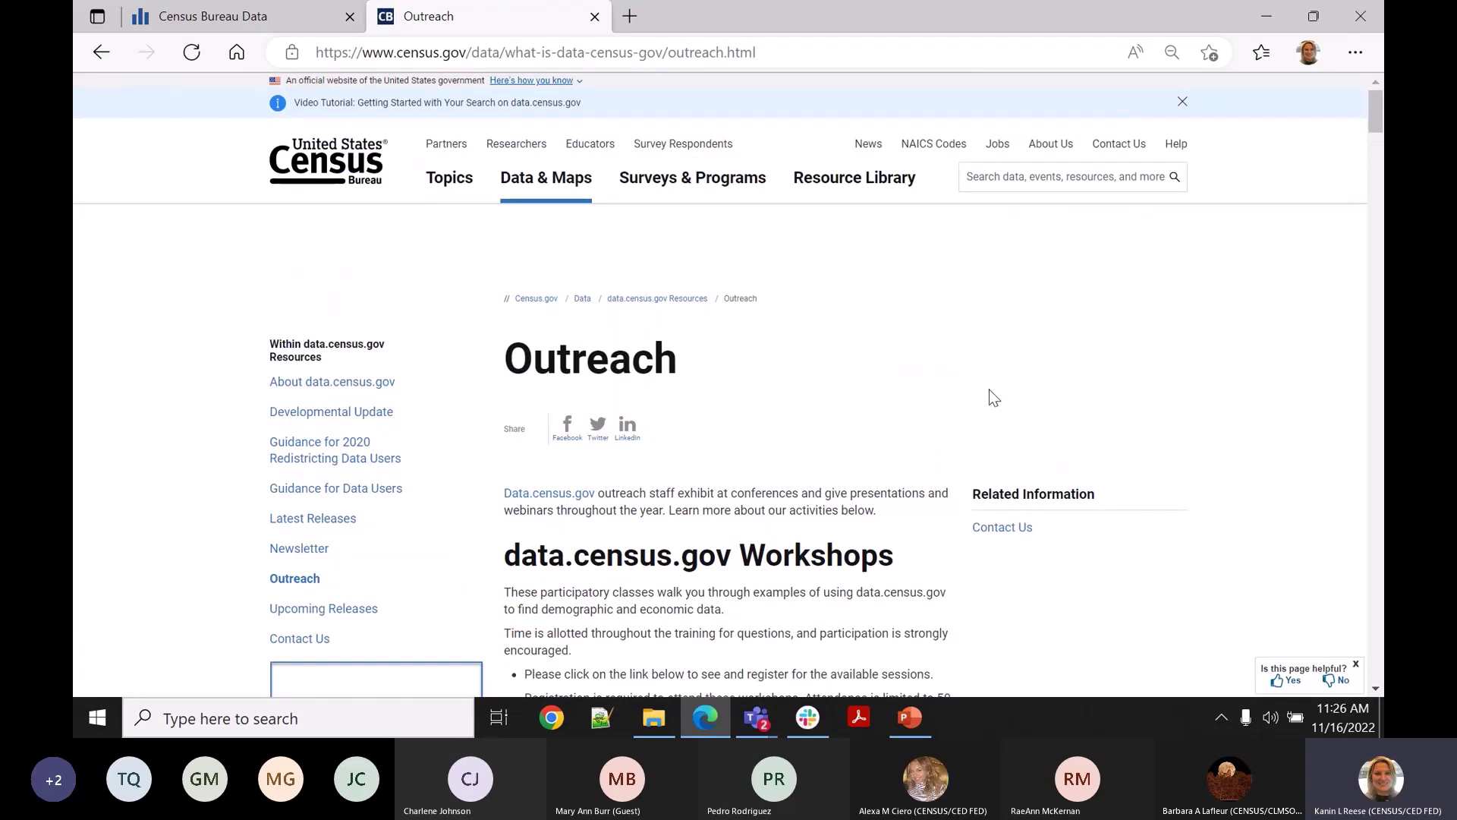
scroll(990, 390, "down", 2)
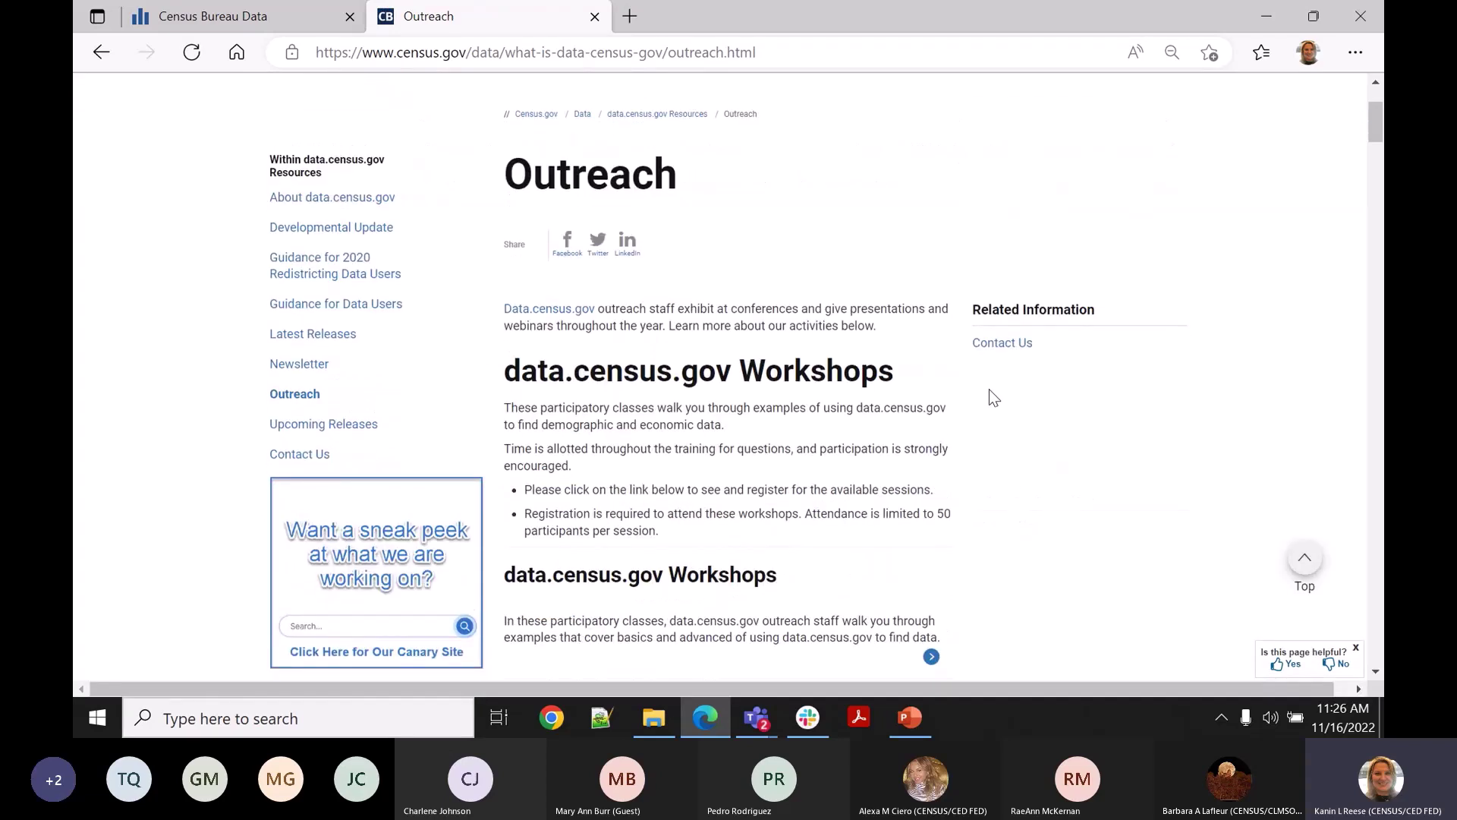
scroll(990, 388, "down", 2)
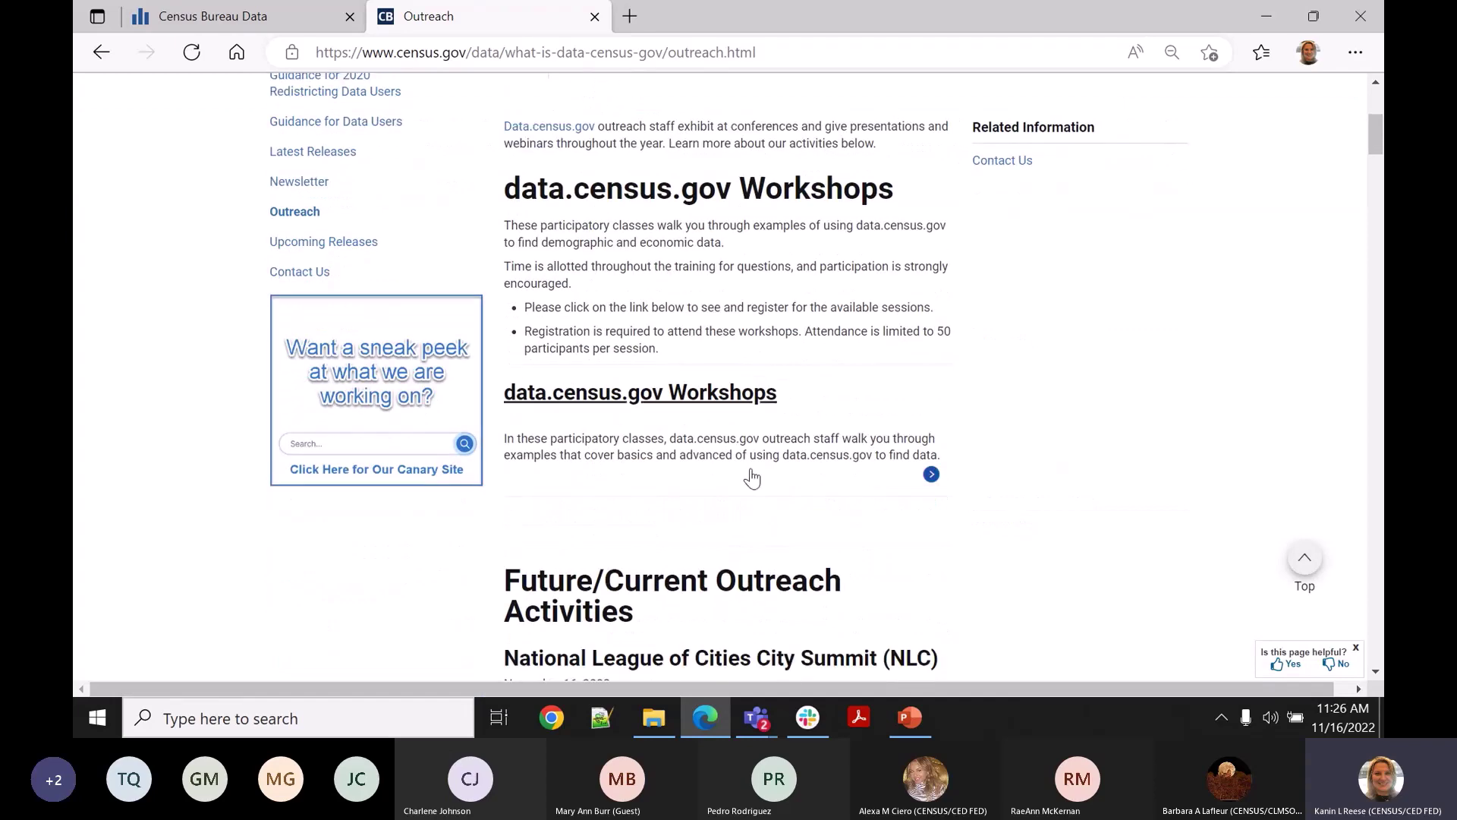
Open the data.census.gov Workshops page and review the class page Making the Most of Mapping in data.census.gov.
left_click(717, 405)
scroll(922, 451, "down", 3)
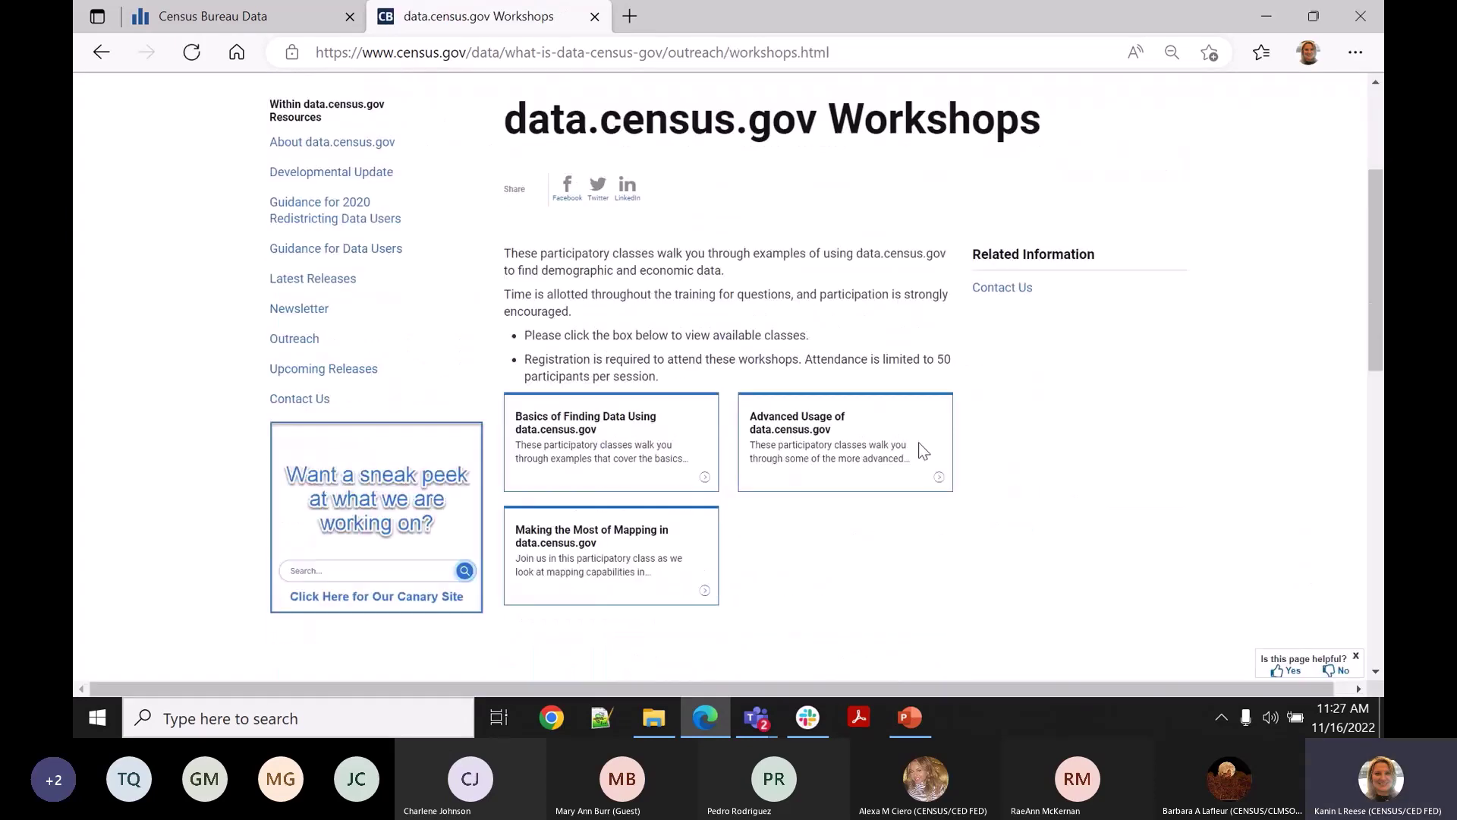
scroll(618, 403, "down", 1)
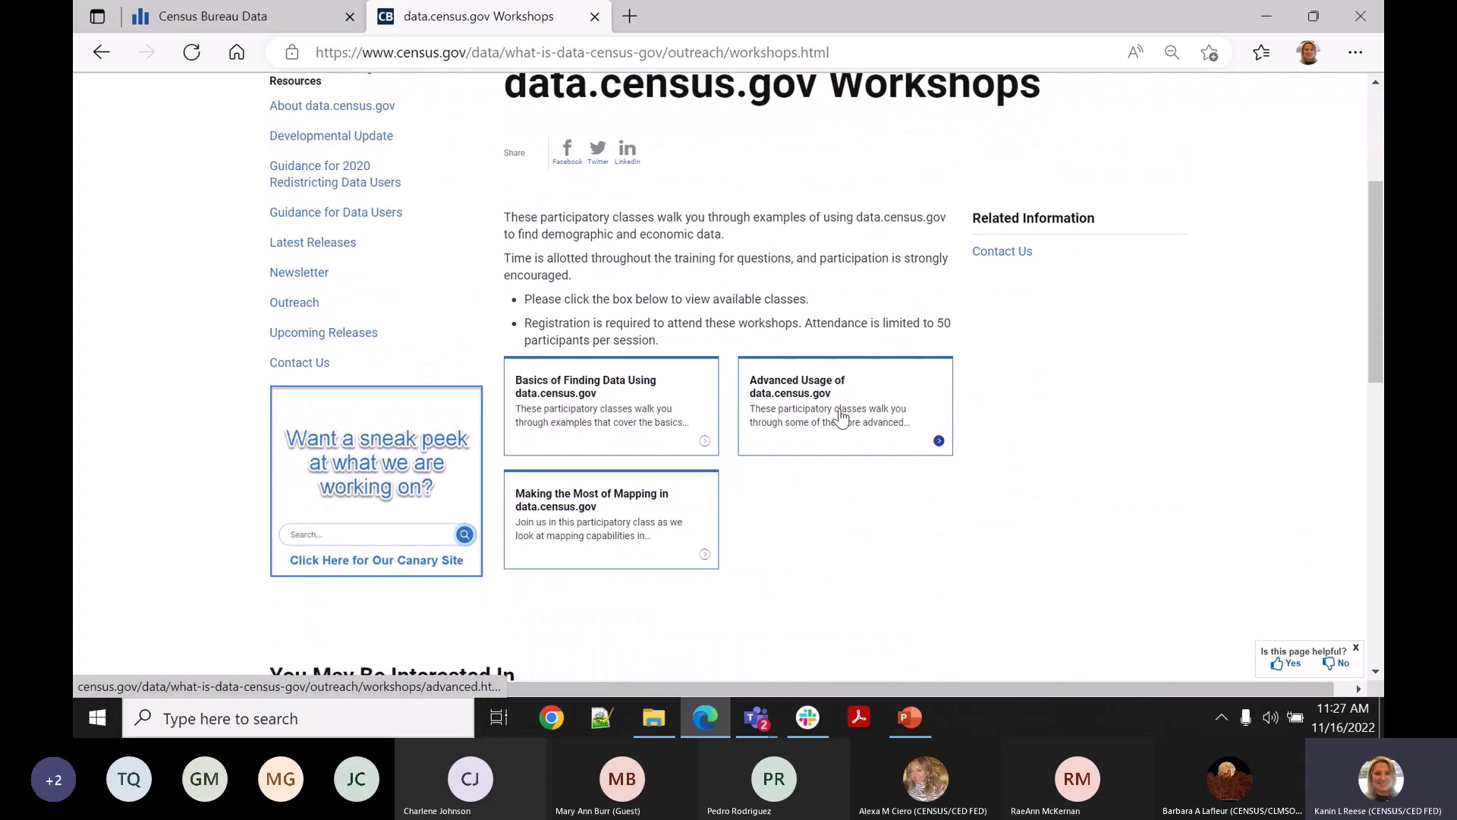
left_click(571, 526)
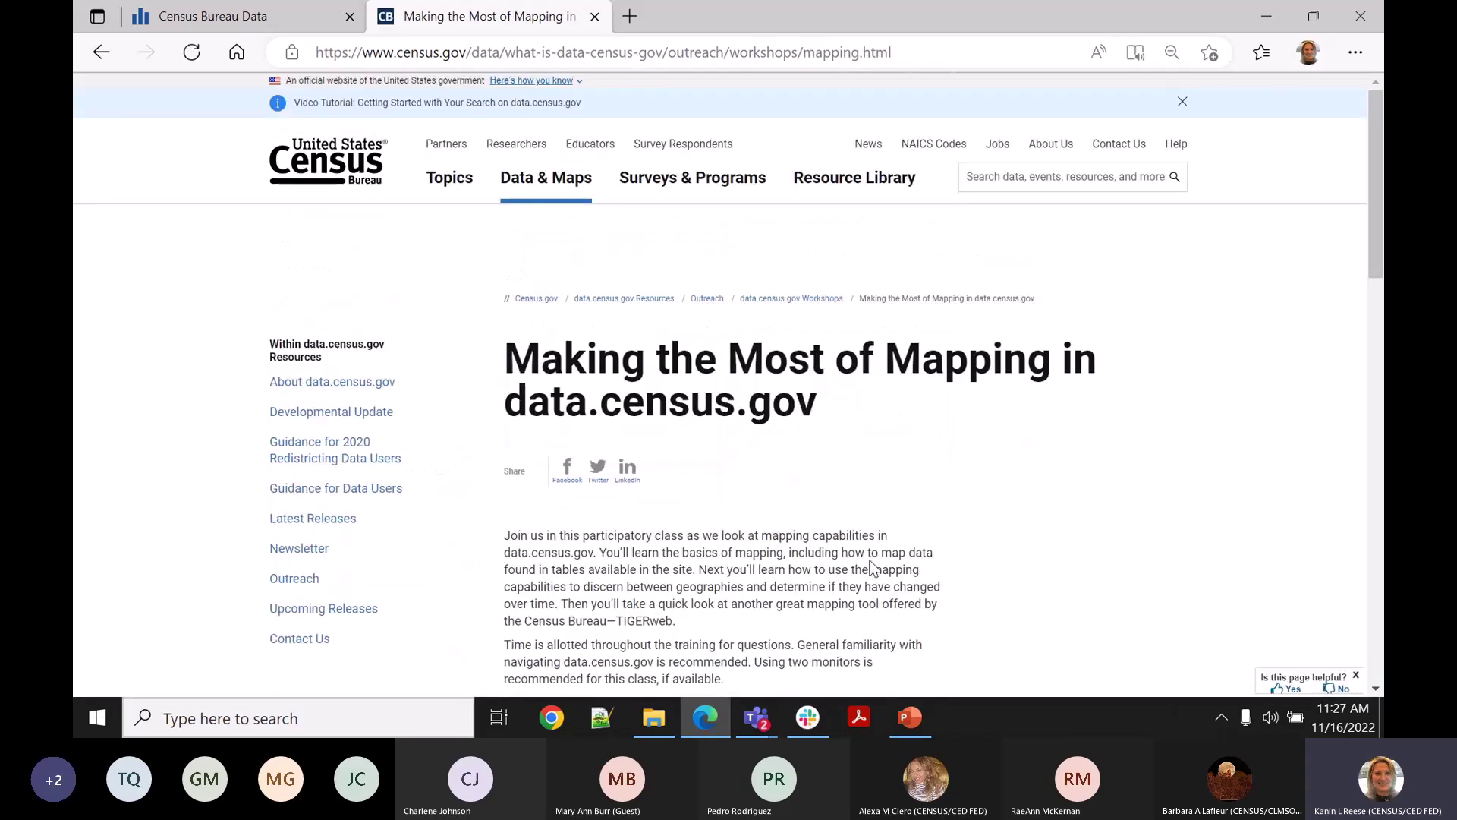
scroll(963, 542, "down", 8)
scroll(963, 543, "up", 8)
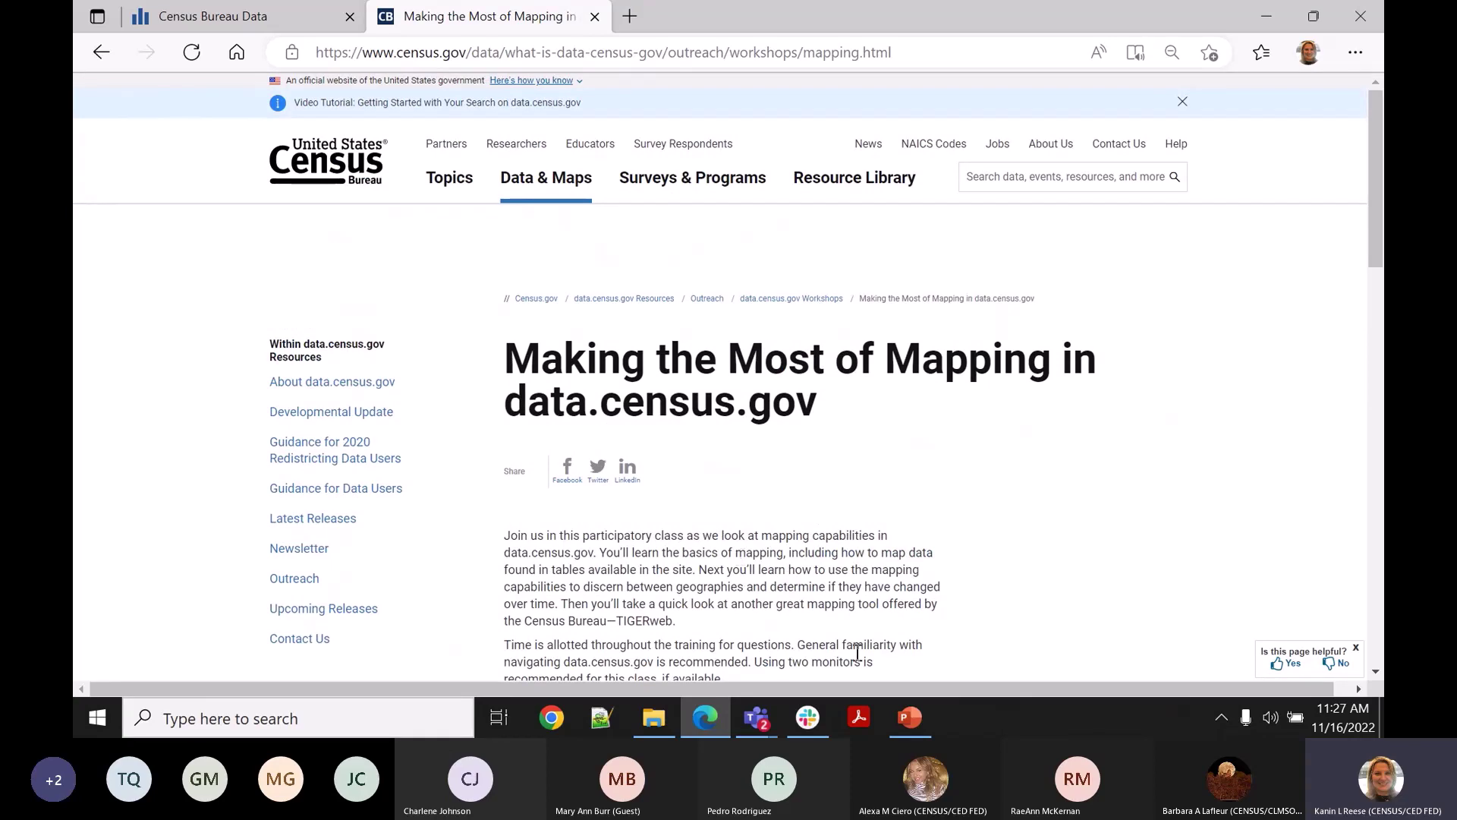
Switch to the PowerPoint presentation and show the Email Updates slide (40), followed by the Stay Connected slide (41).
left_click(911, 717)
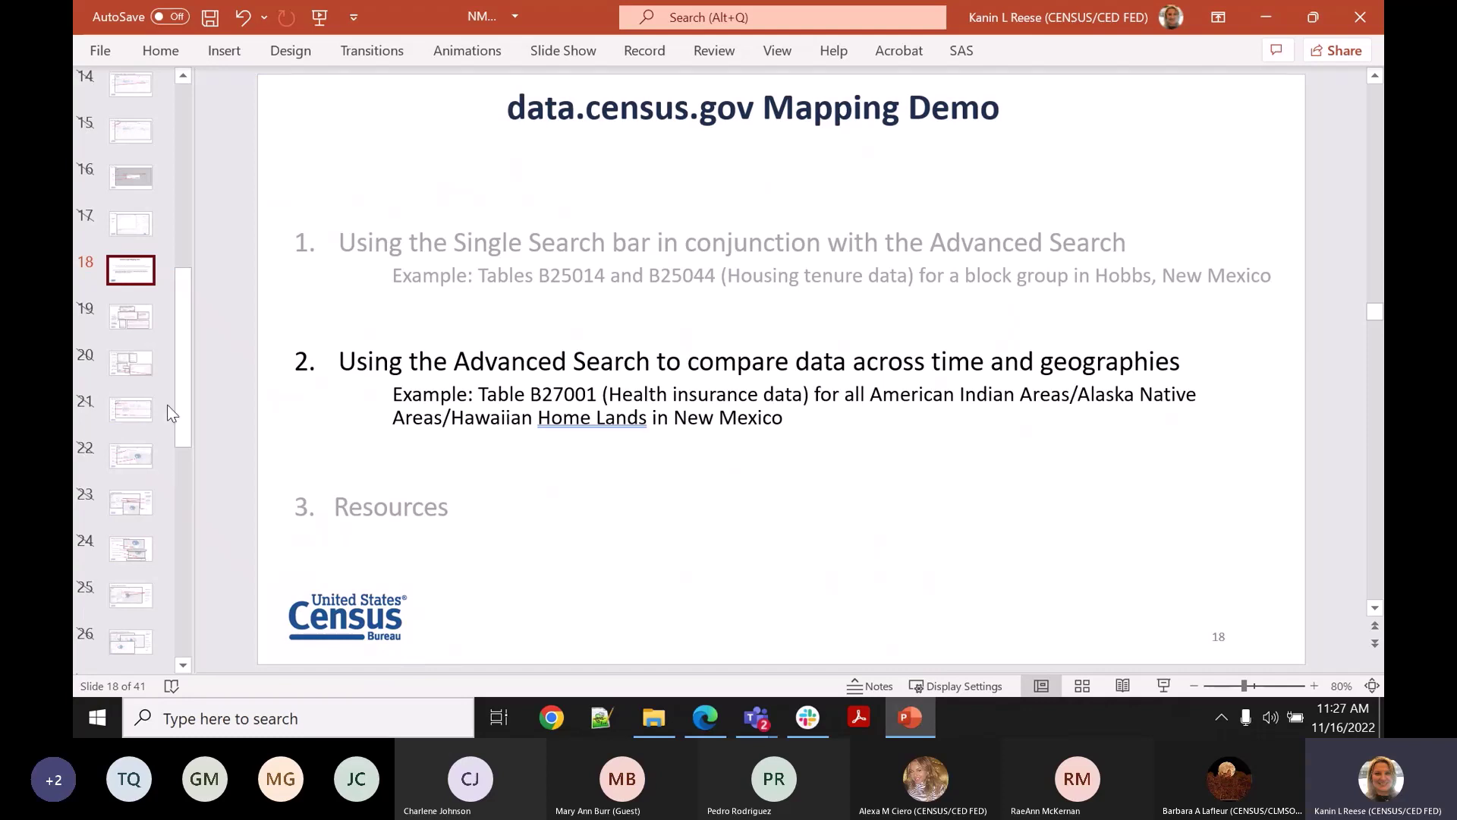
left_click_drag(180, 411, 173, 686)
left_click(125, 633)
left_click(125, 584)
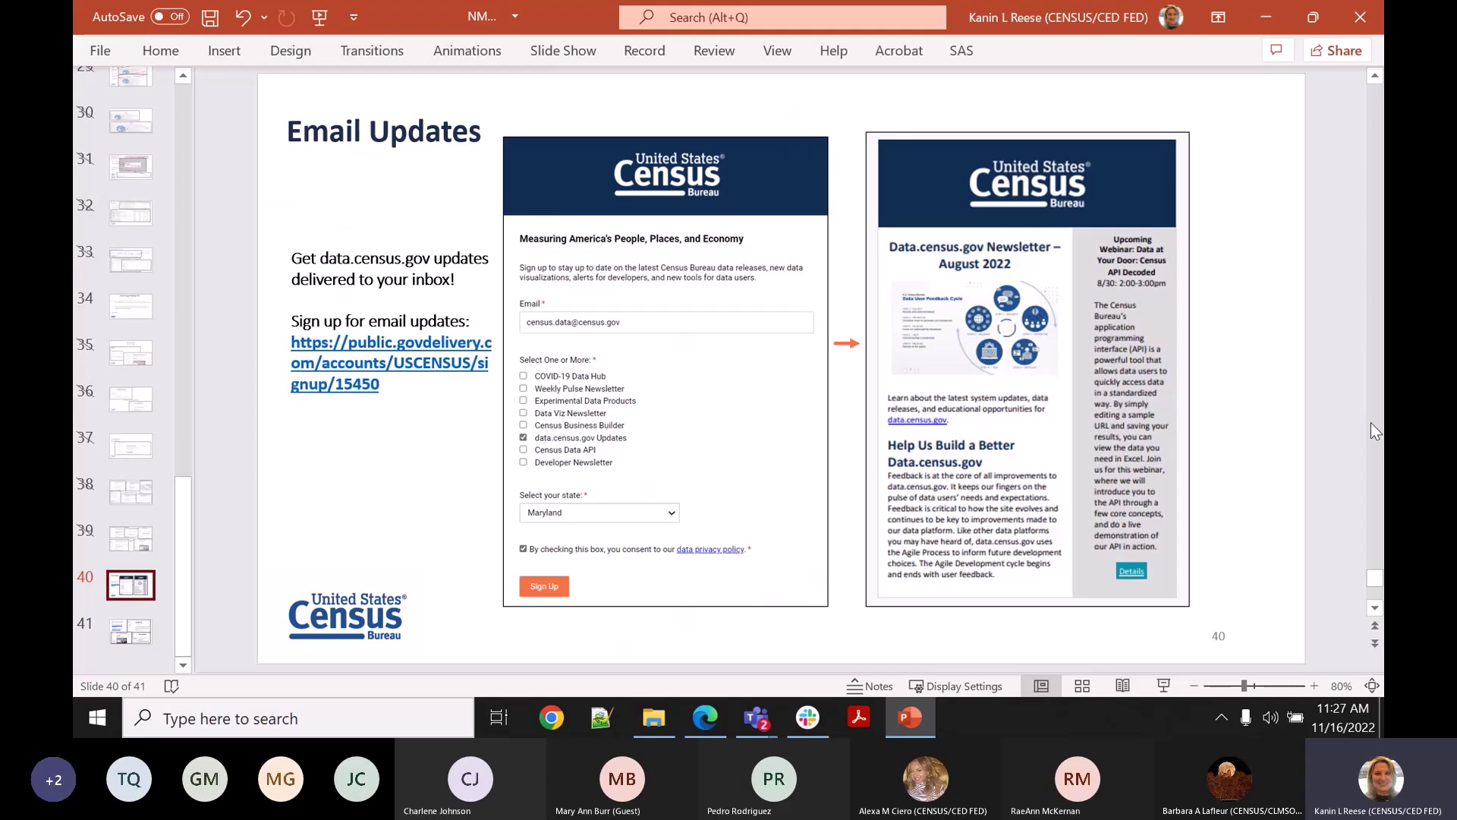
left_click(143, 635)
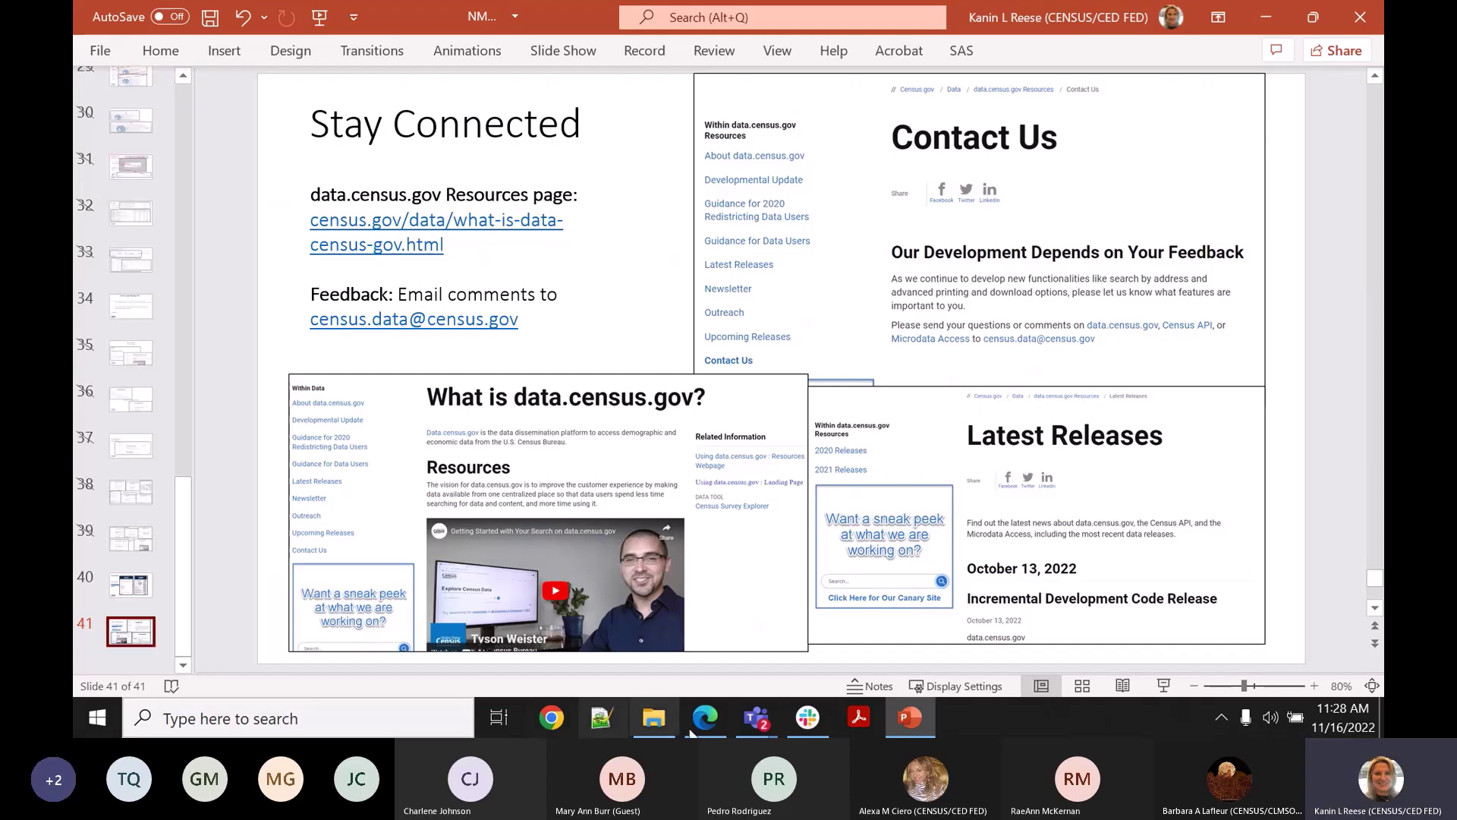
Bring up the NM SDC Affiliate Meeting window in Teams to check the meeting chat, and minimize it.
mouse_move(749, 727)
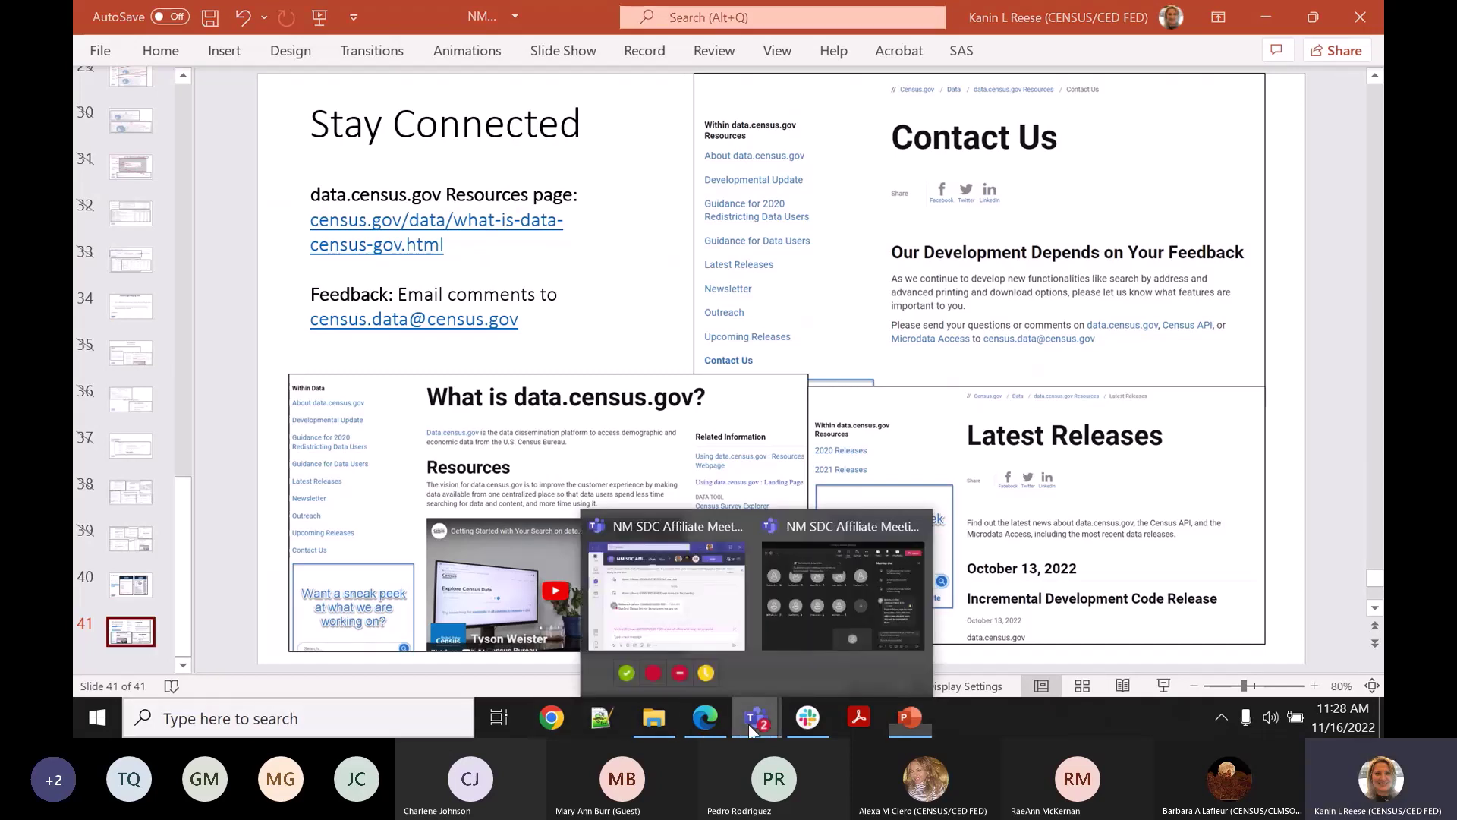
left_click(777, 675)
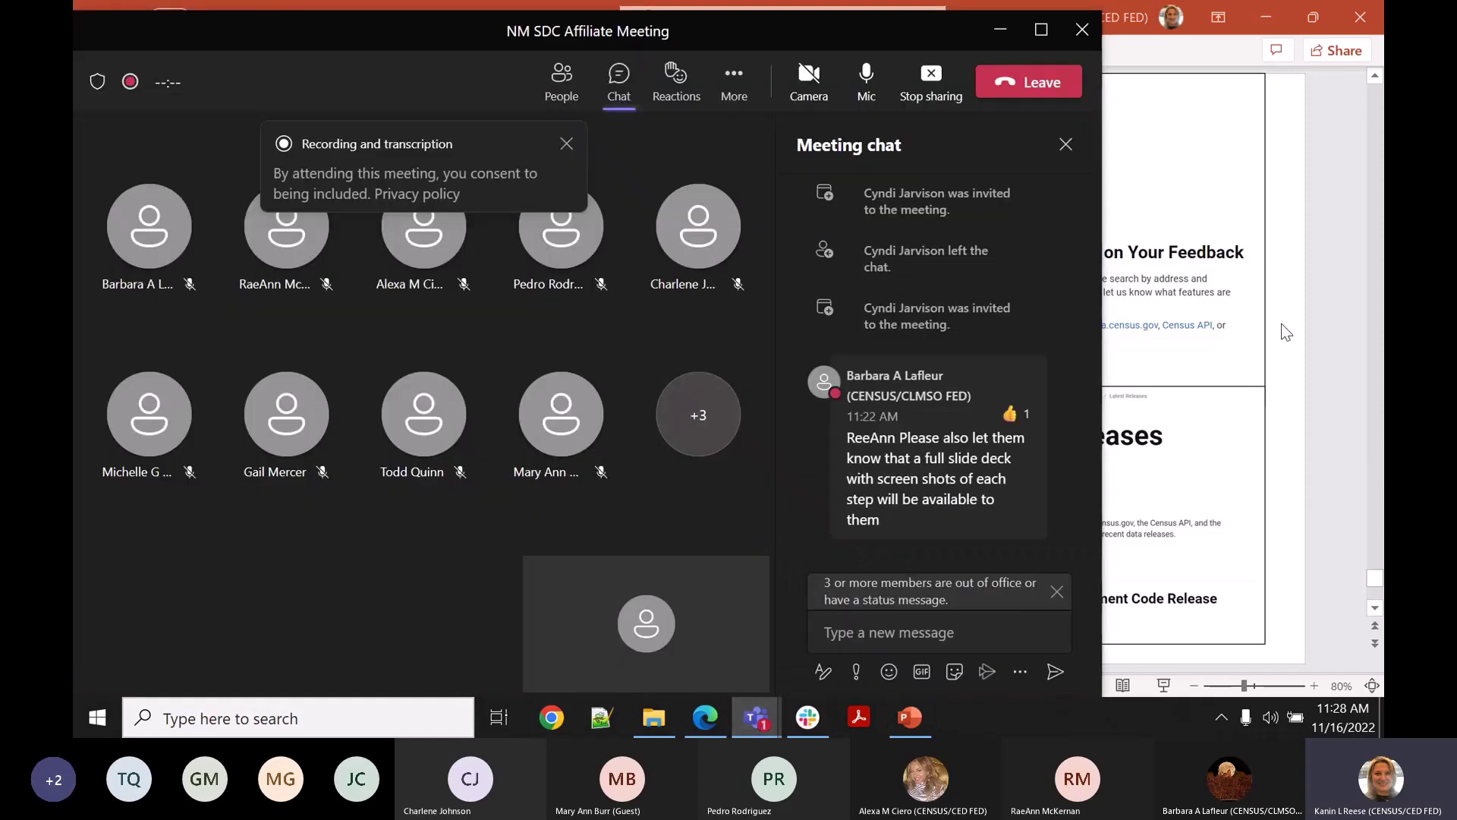
left_click_drag(936, 30, 1099, 526)
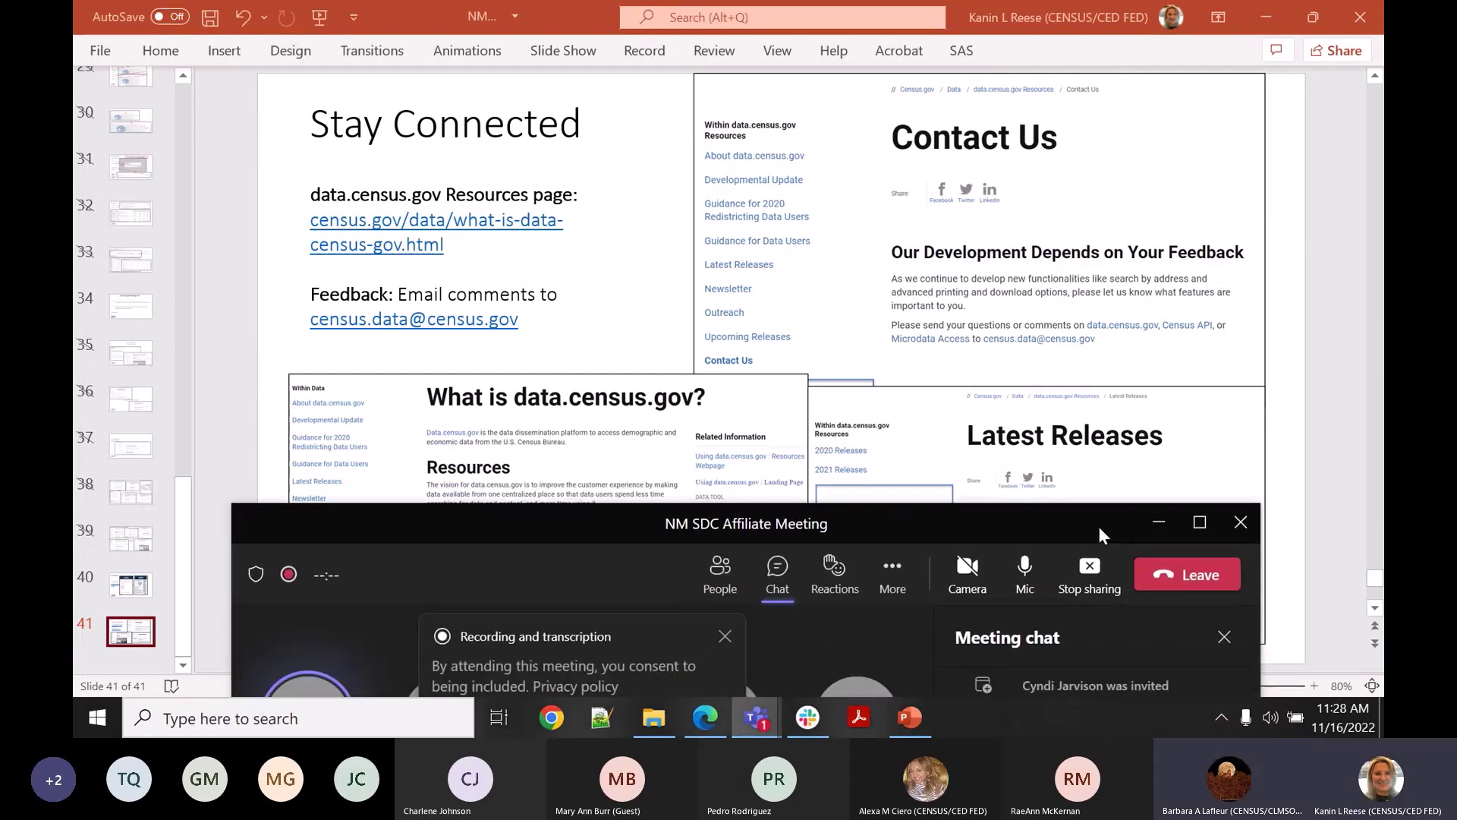
left_click(1159, 526)
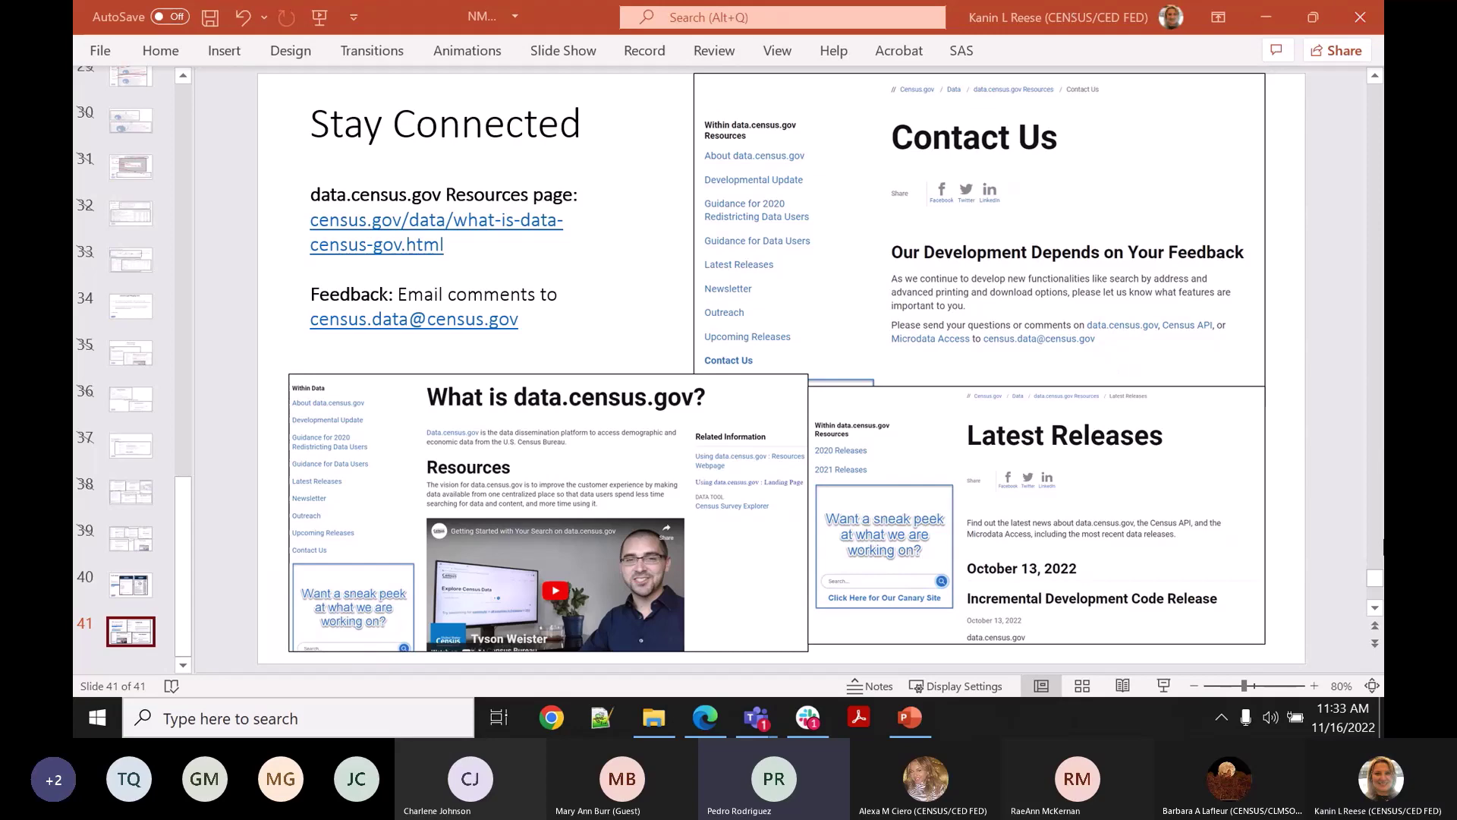
Show the Email Updates slide, switch to the data.census.gov home page in Edge, and open the Geography filter of the Advanced Search.
left_click(140, 589)
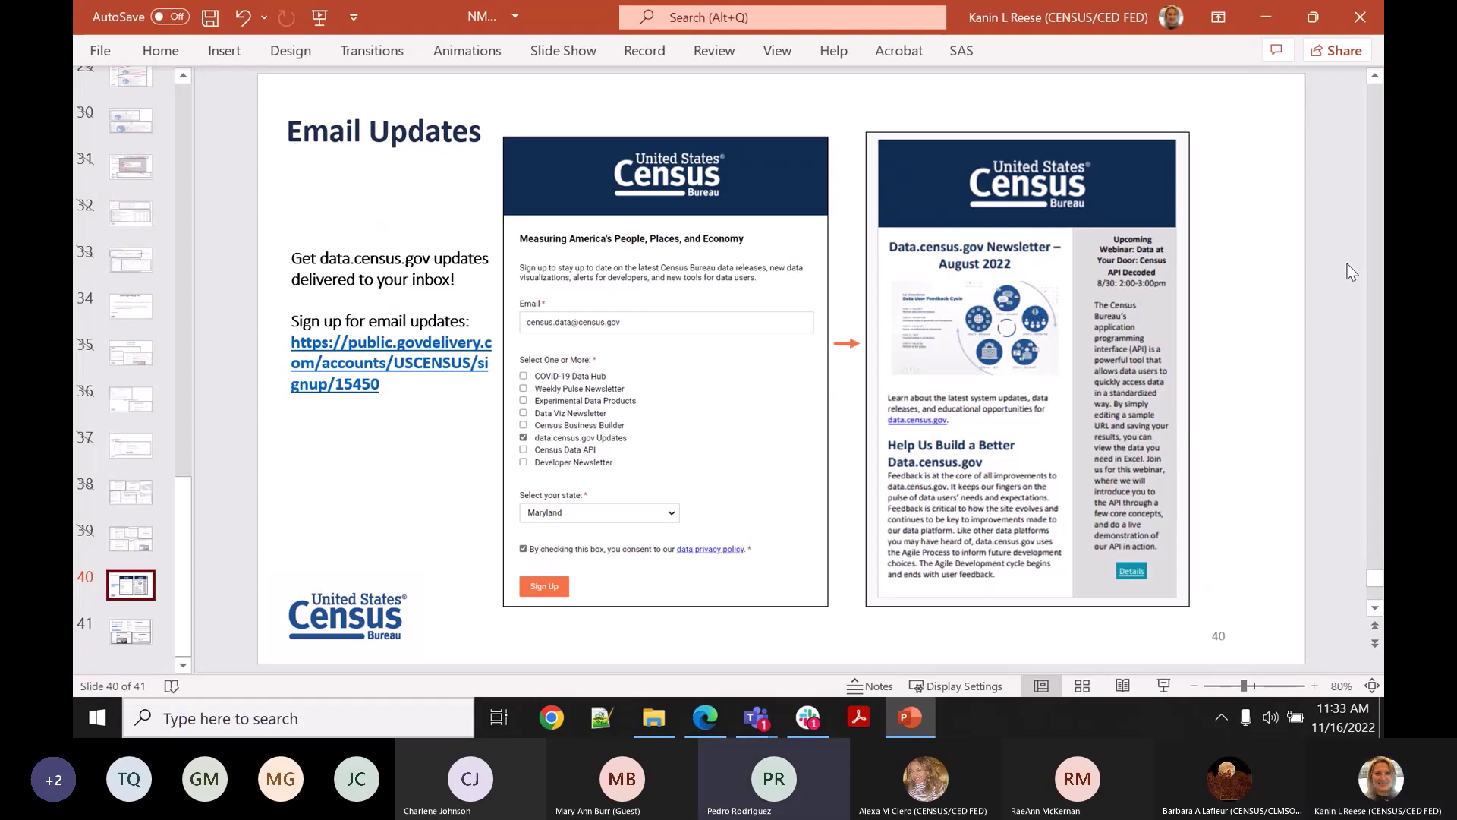
left_click(705, 717)
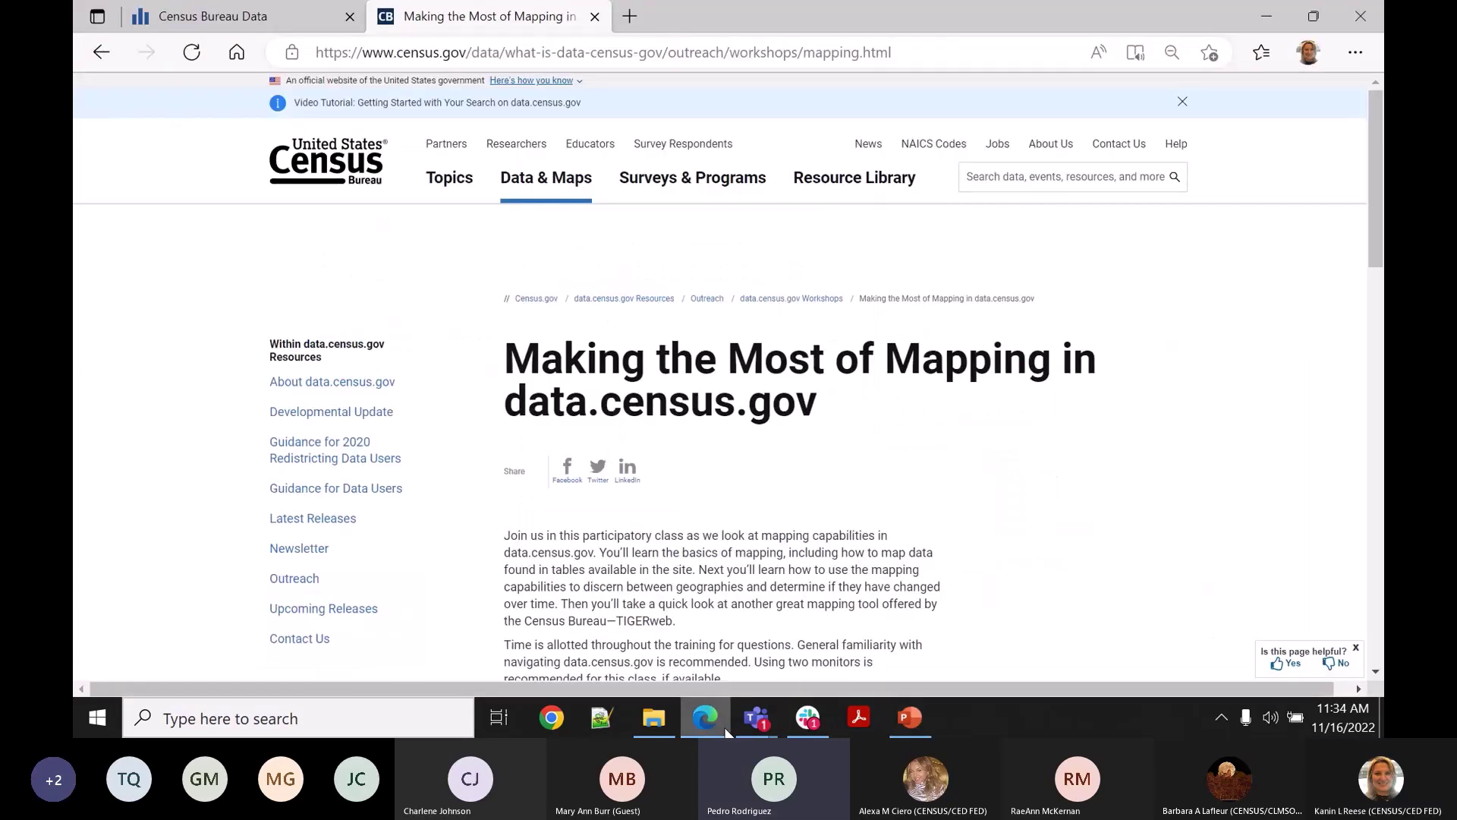
left_click(298, 15)
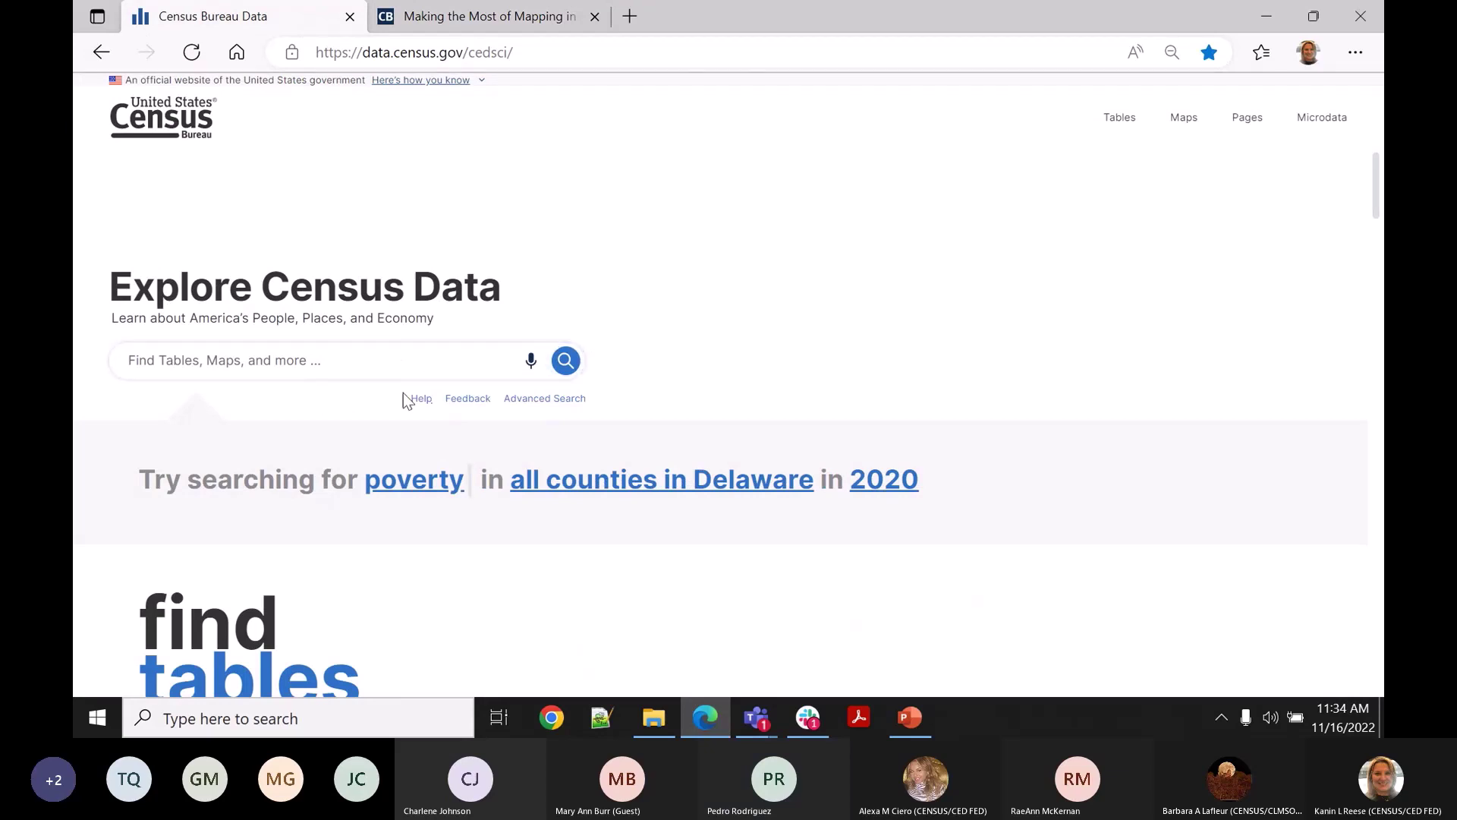
left_click(406, 361)
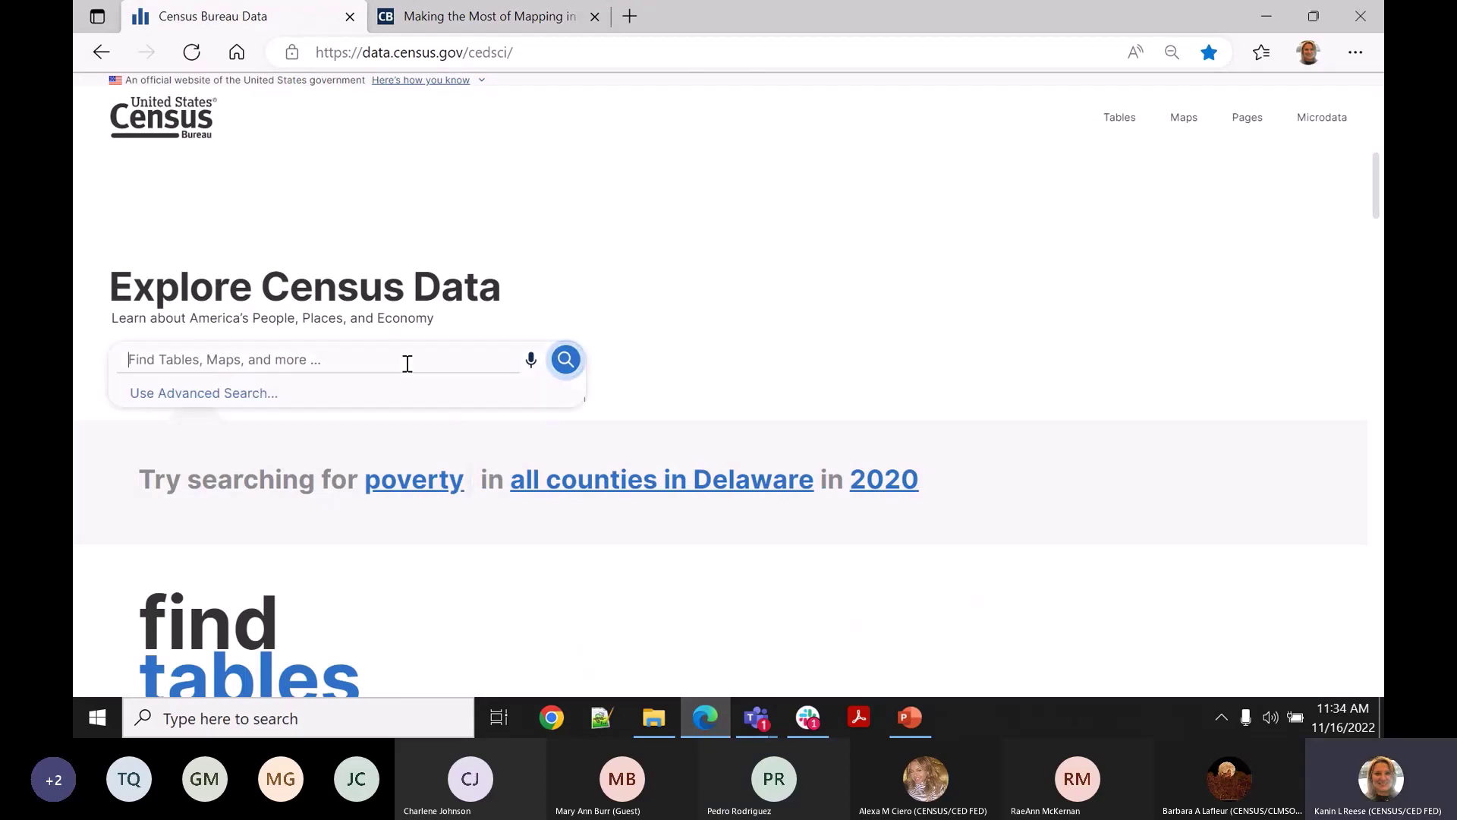
left_click(273, 400)
left_click(144, 436)
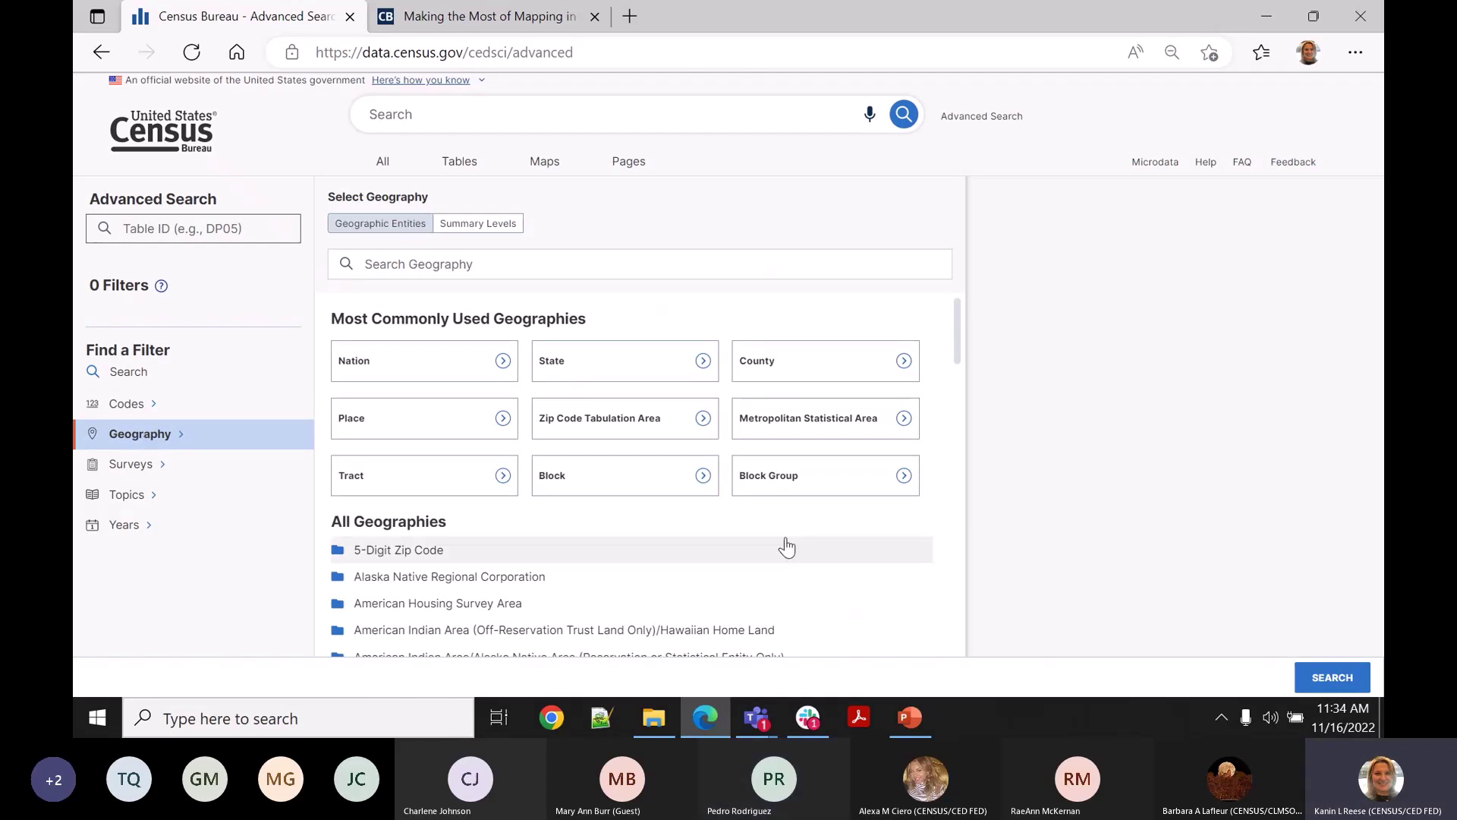
Choose American Indian Area/Alaska Native Area/Hawaiian Home Land from the list of all geographies.
scroll(778, 540, "down", 1)
scroll(778, 540, "up", 1)
scroll(778, 540, "down", 1)
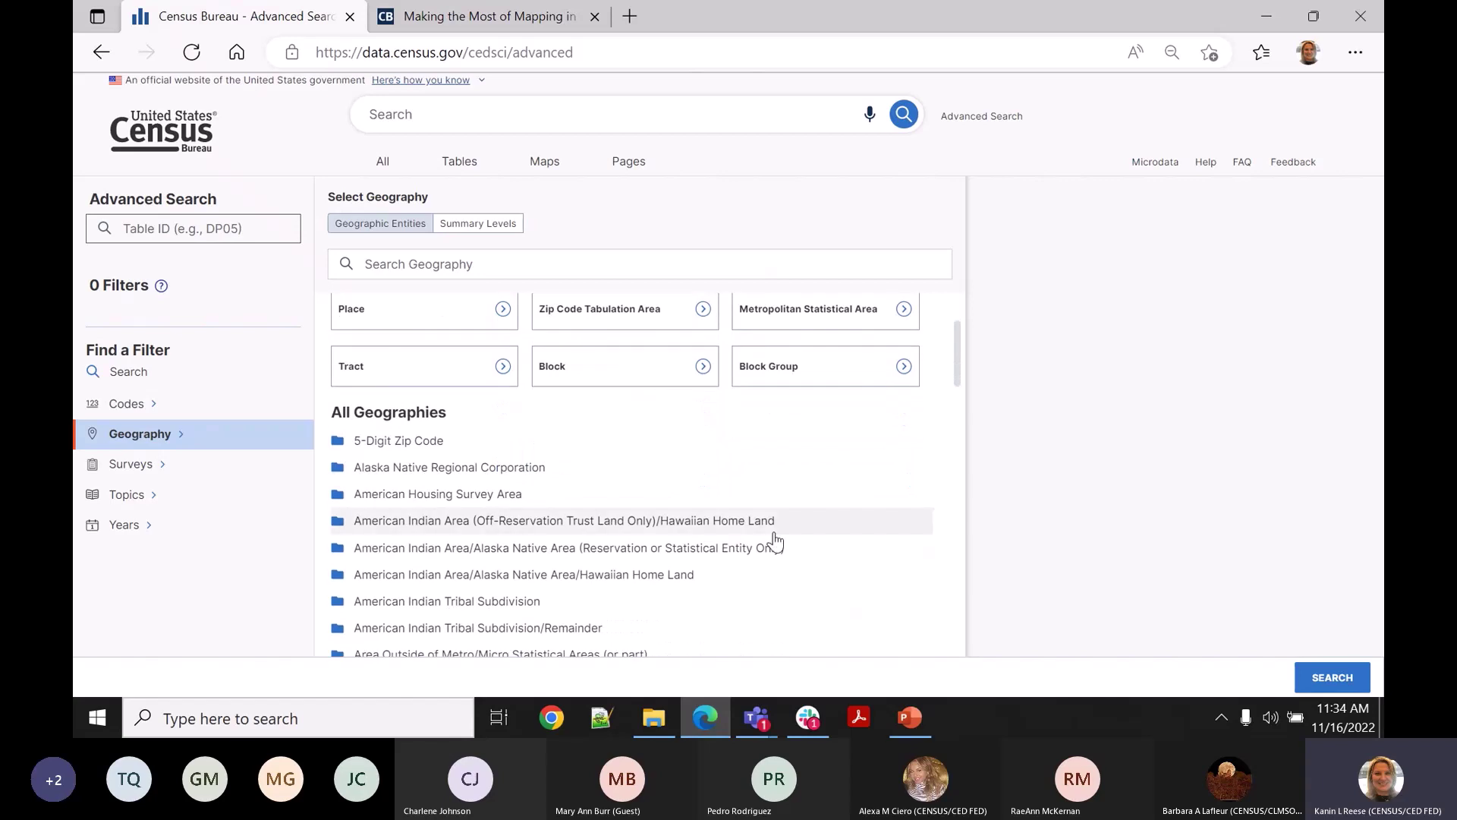
left_click(645, 581)
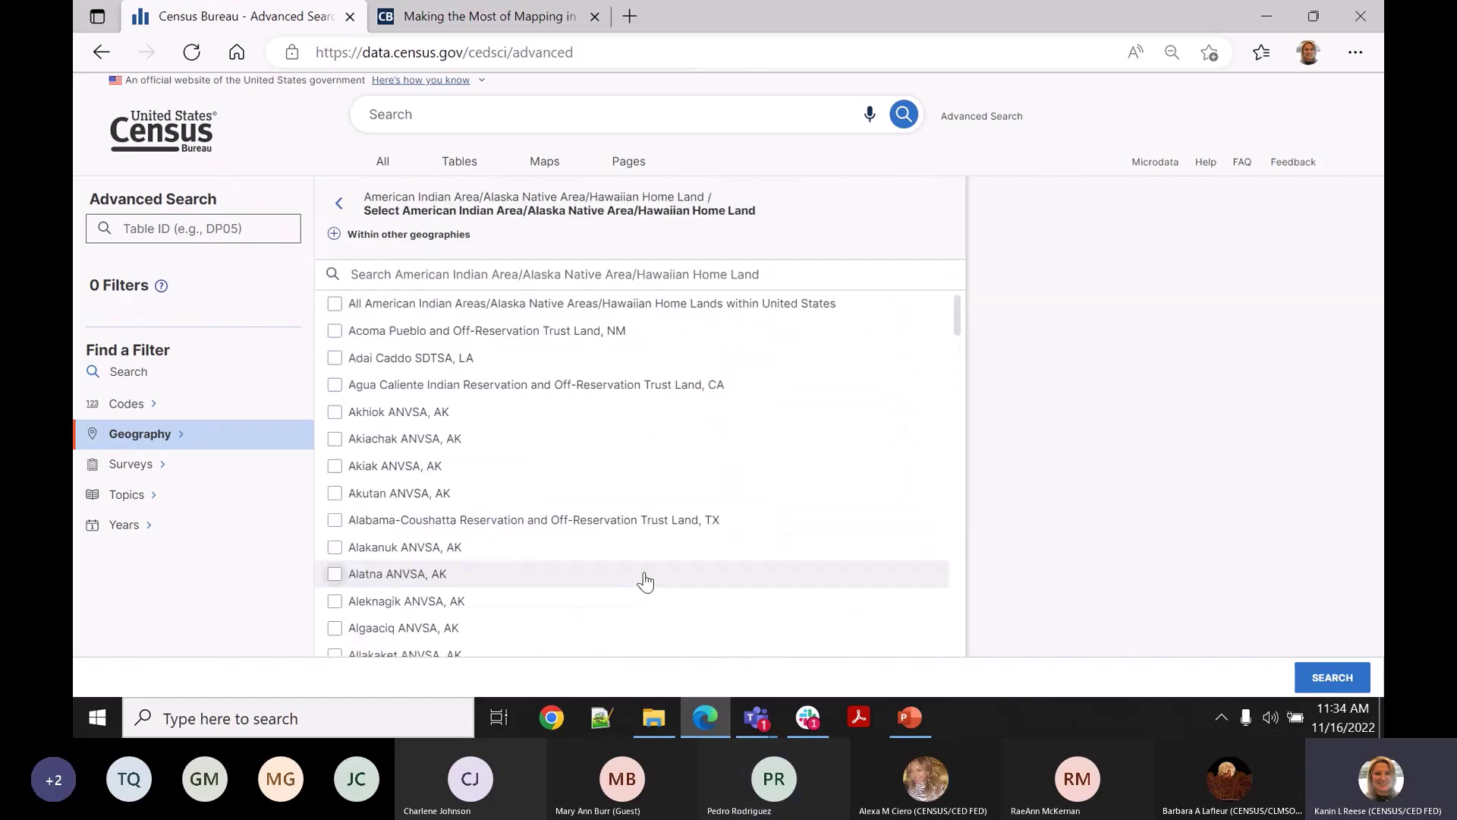
Narrow the American Indian Area/Alaska Native Area/Hawaiian Home Land list to areas within the state of New Mexico.
left_click(334, 234)
left_click(370, 257)
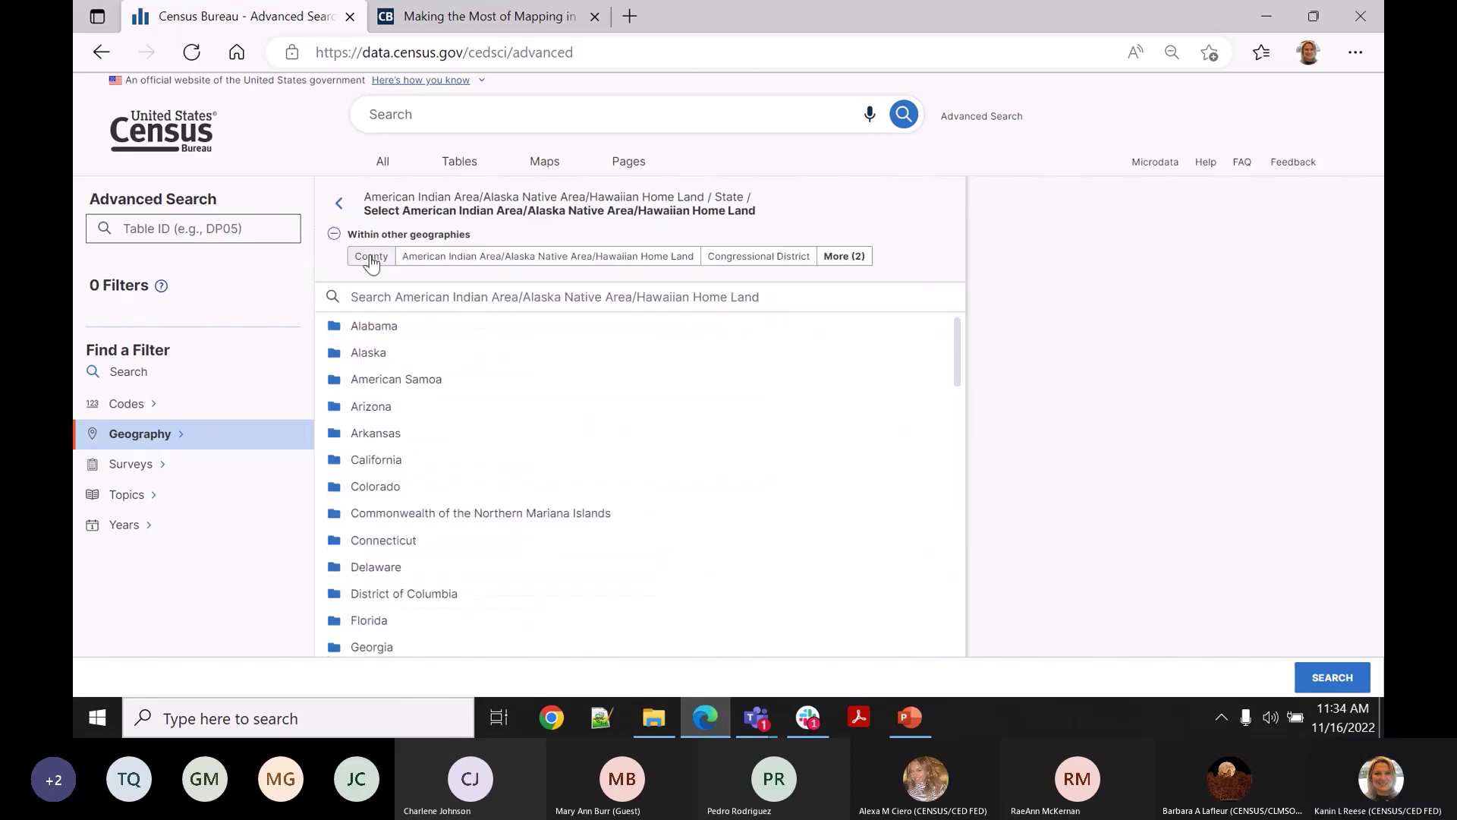
left_click(371, 258)
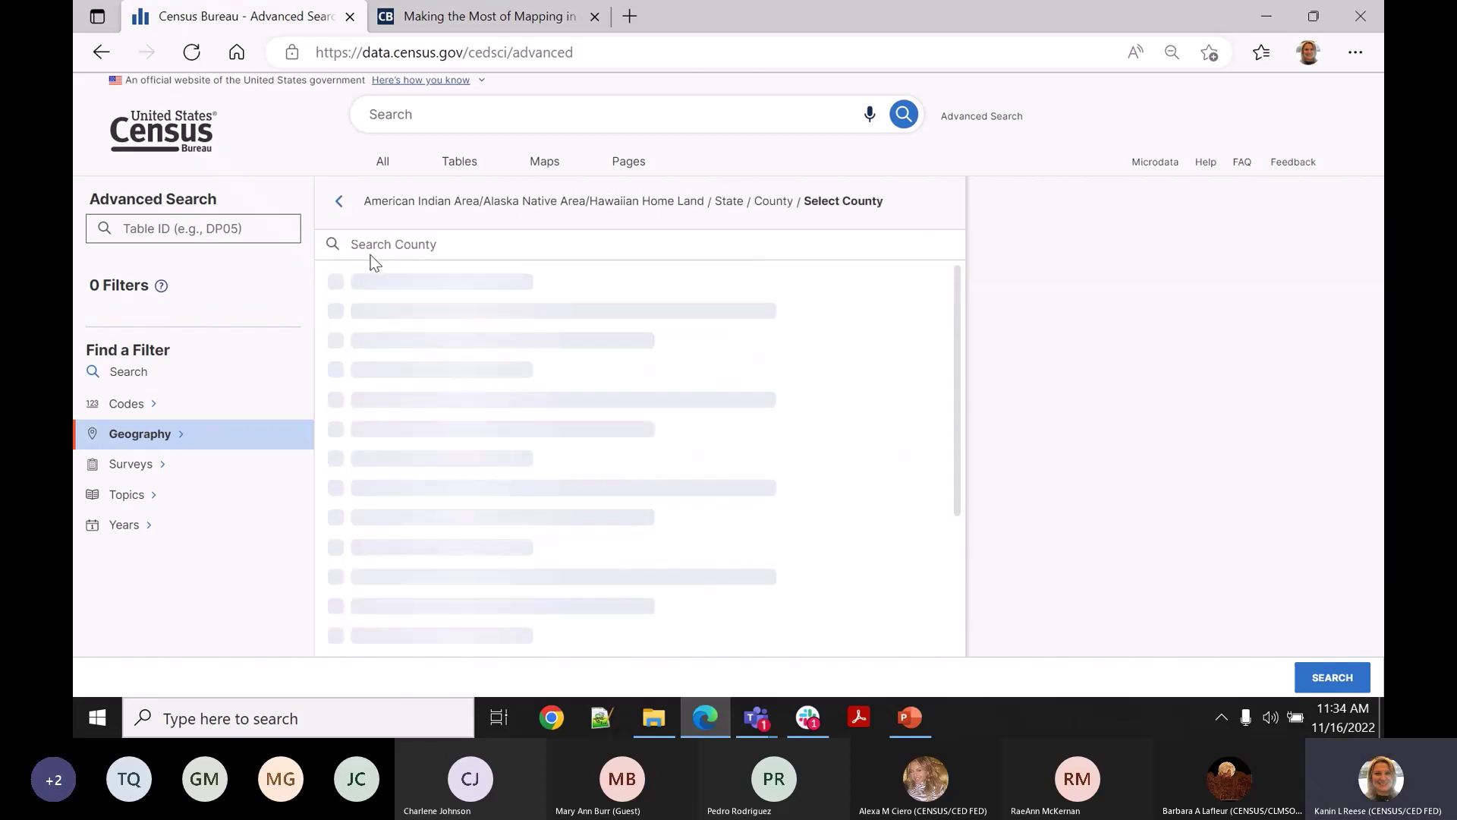
left_click(339, 201)
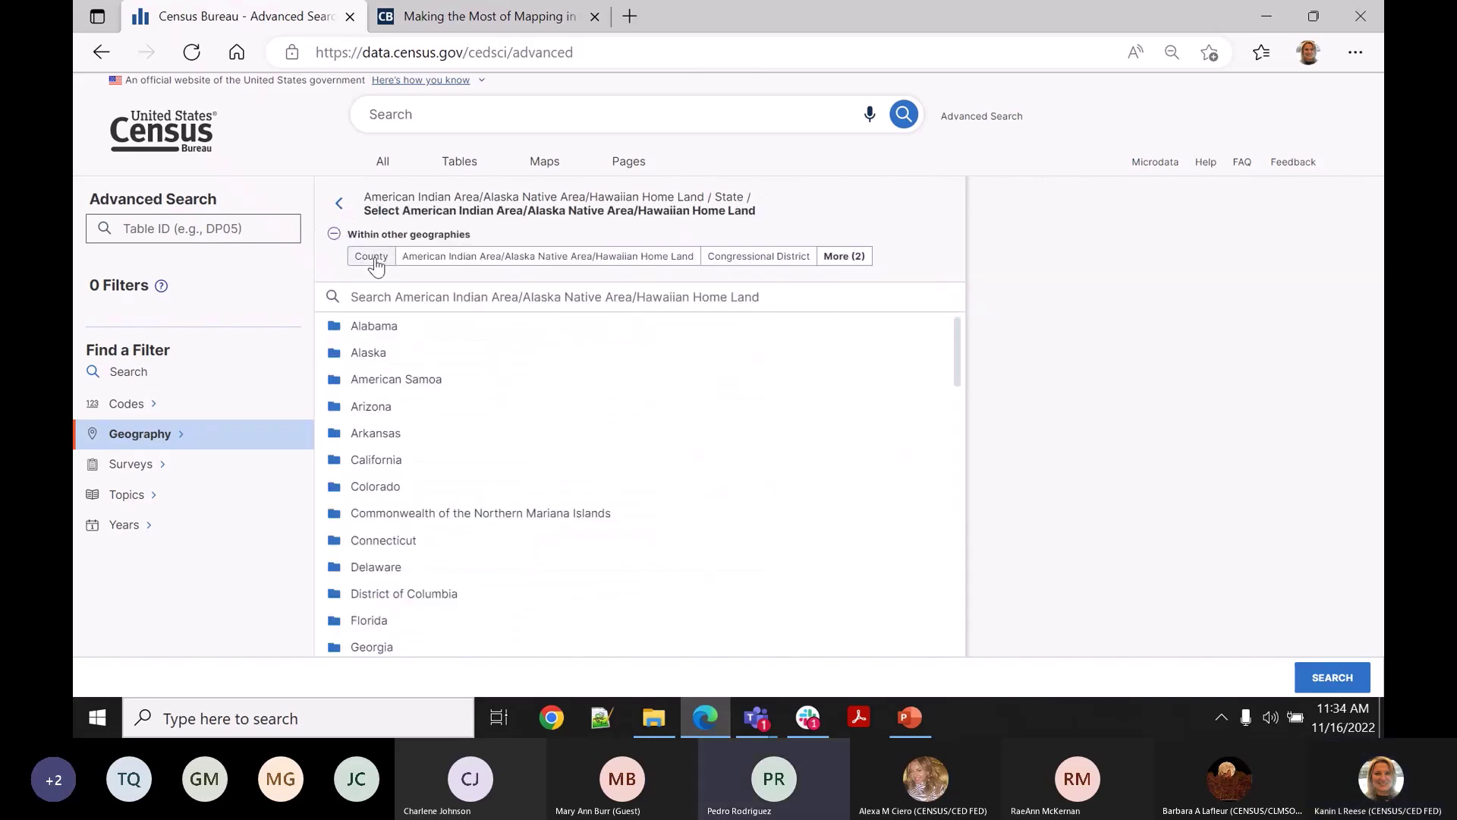
scroll(406, 562, "down", 7)
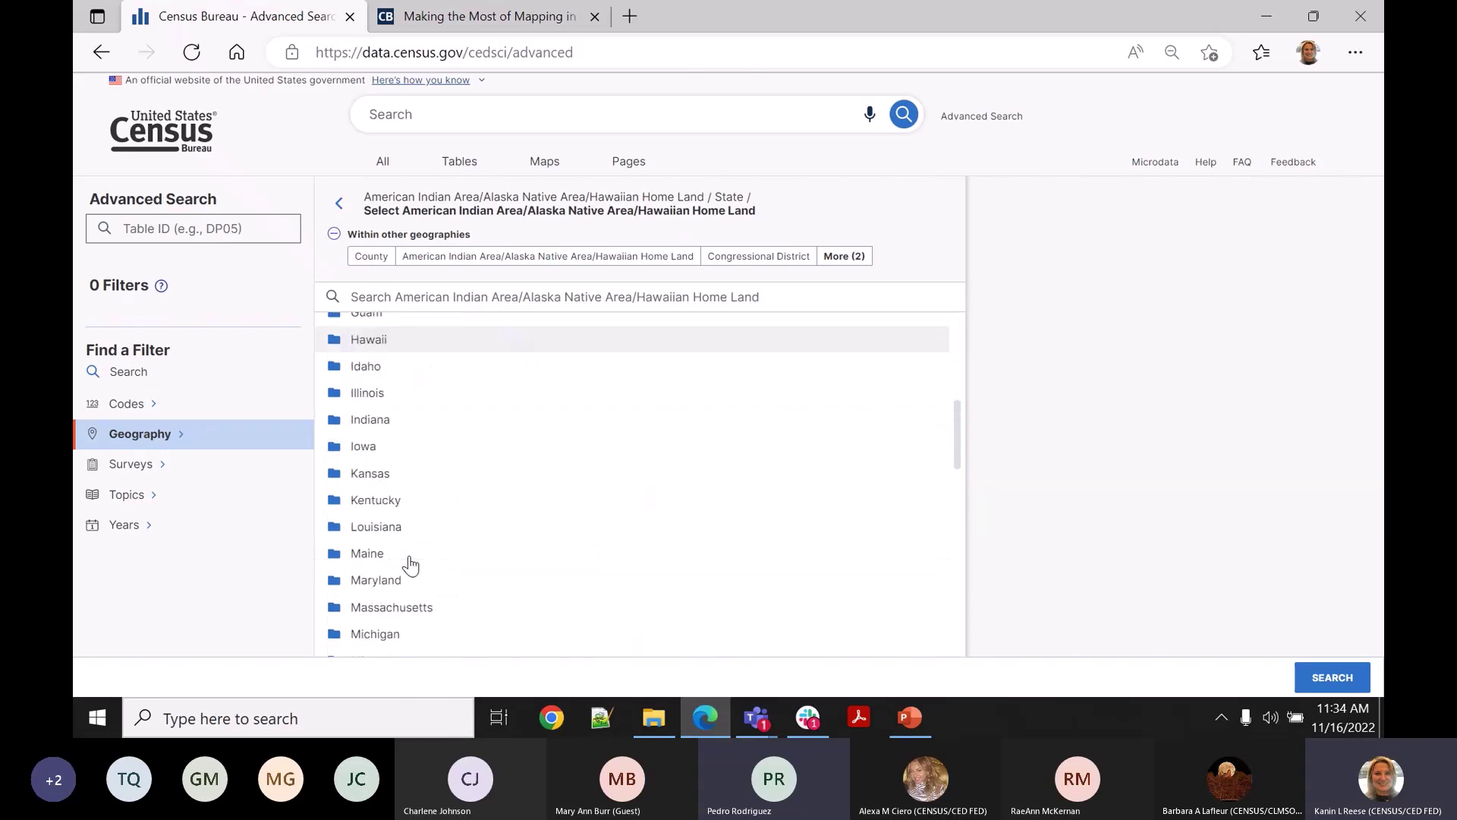
scroll(410, 563, "down", 3)
left_click(400, 515)
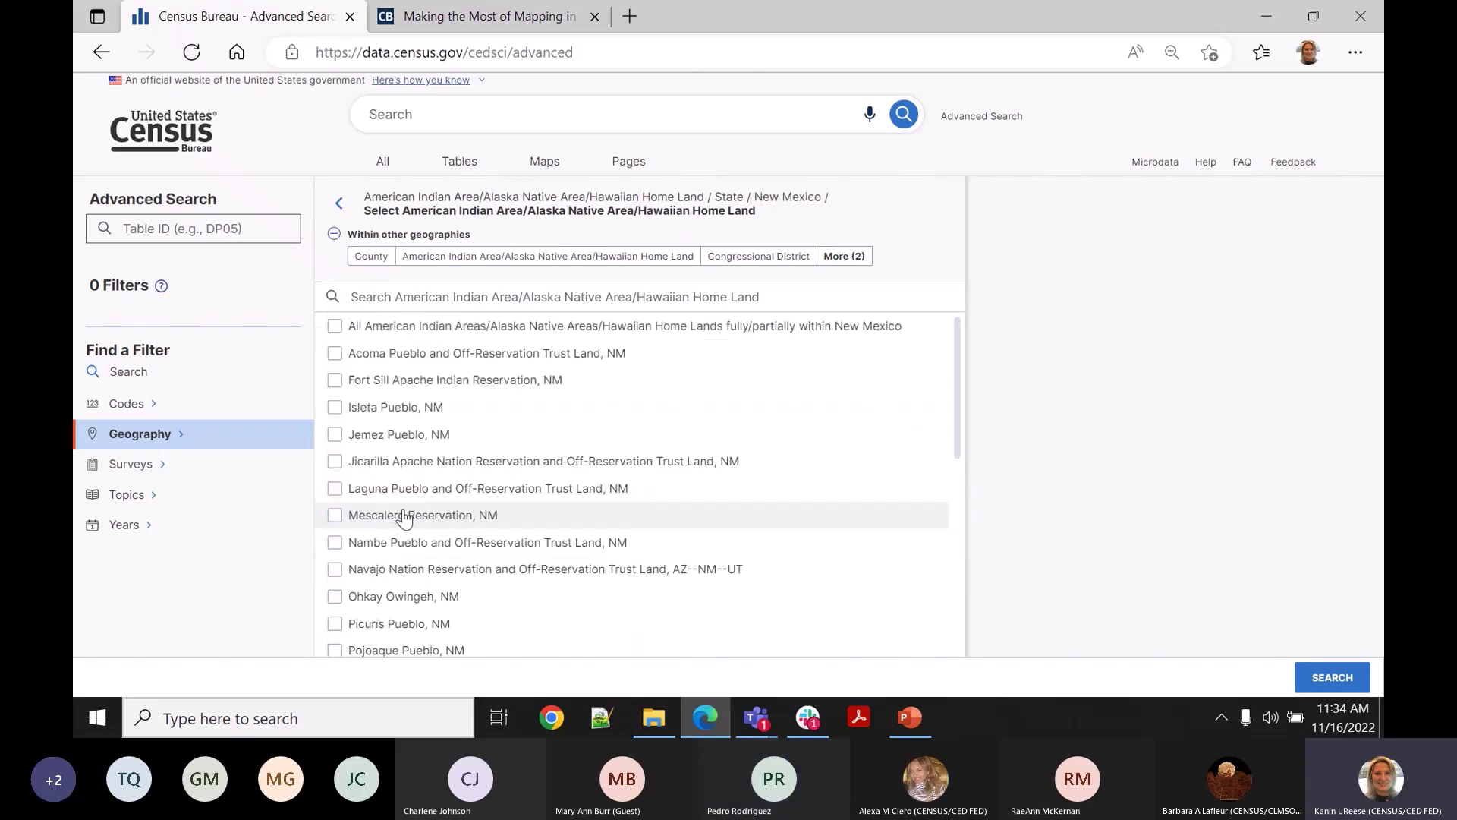
Narrow the New Mexico tribal areas by county to McKinley County, listing its census tracts.
left_click(369, 256)
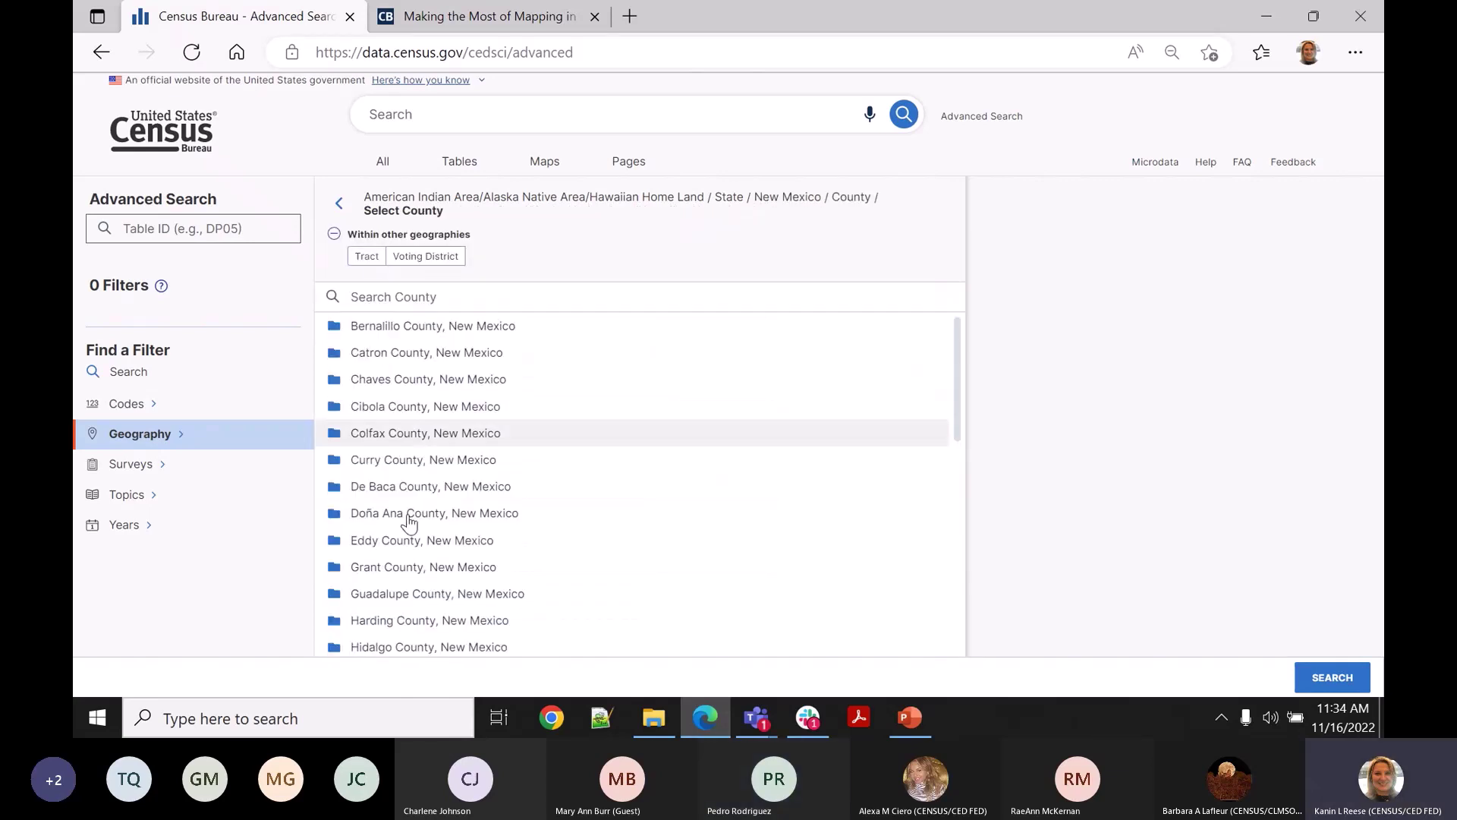
scroll(405, 559, "down", 3)
scroll(405, 559, "down", 3)
scroll(406, 560, "up", 3)
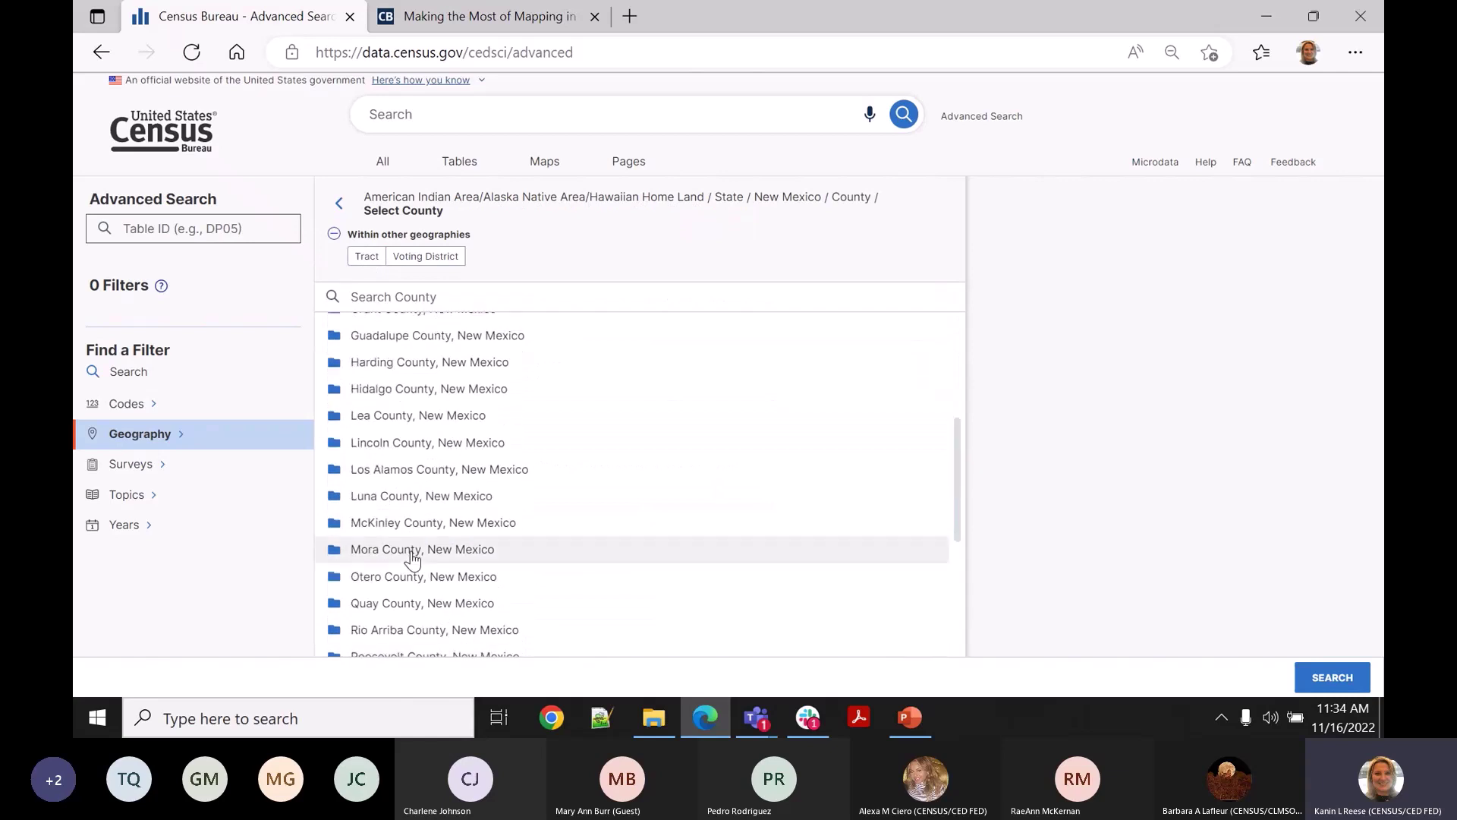
left_click(384, 523)
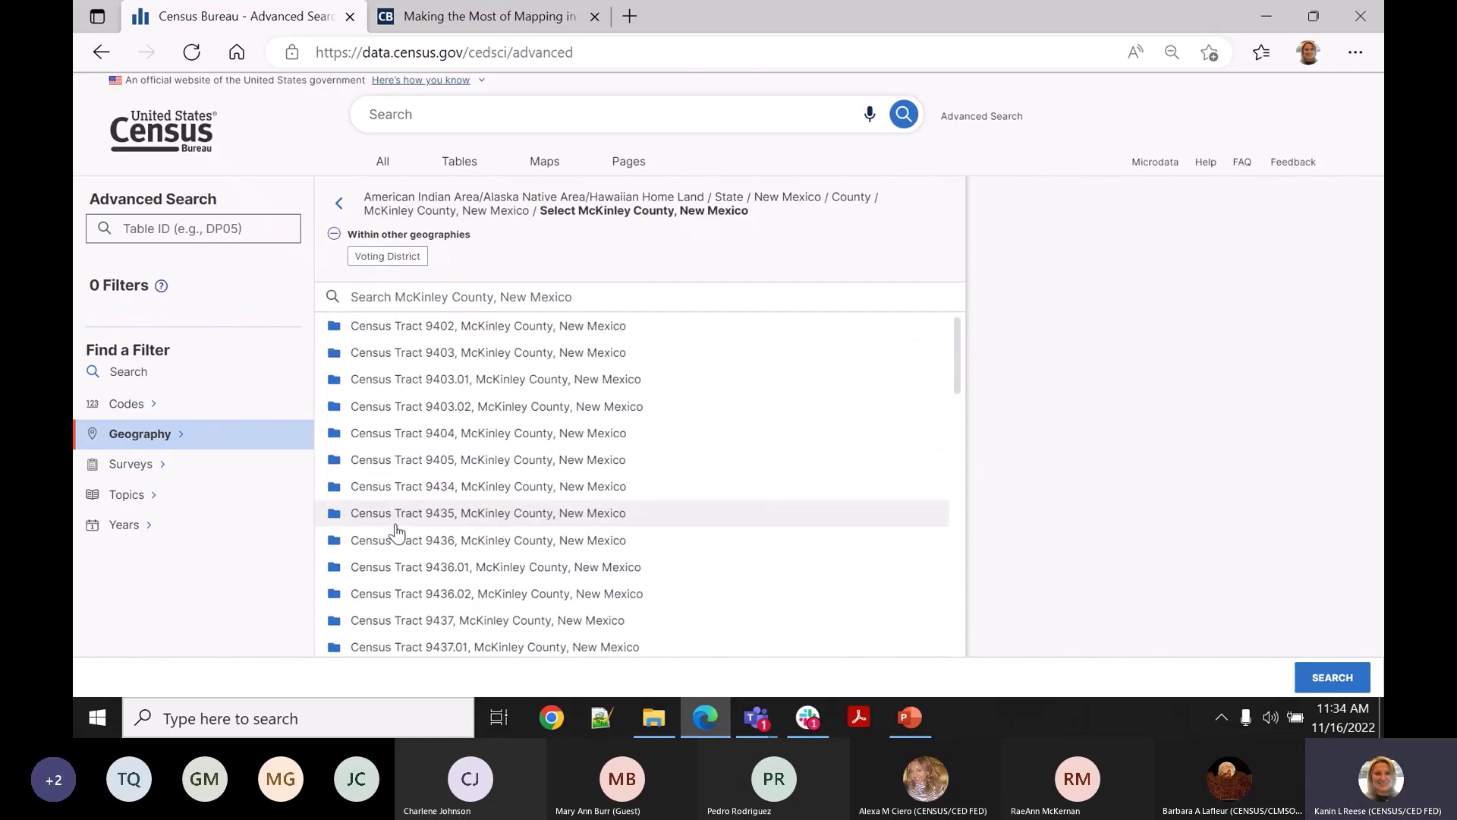
Select the Zuni Reservation and Off-Reservation Trust Land part of Census Tract 9402, McKinley County, and run the search.
left_click(339, 328)
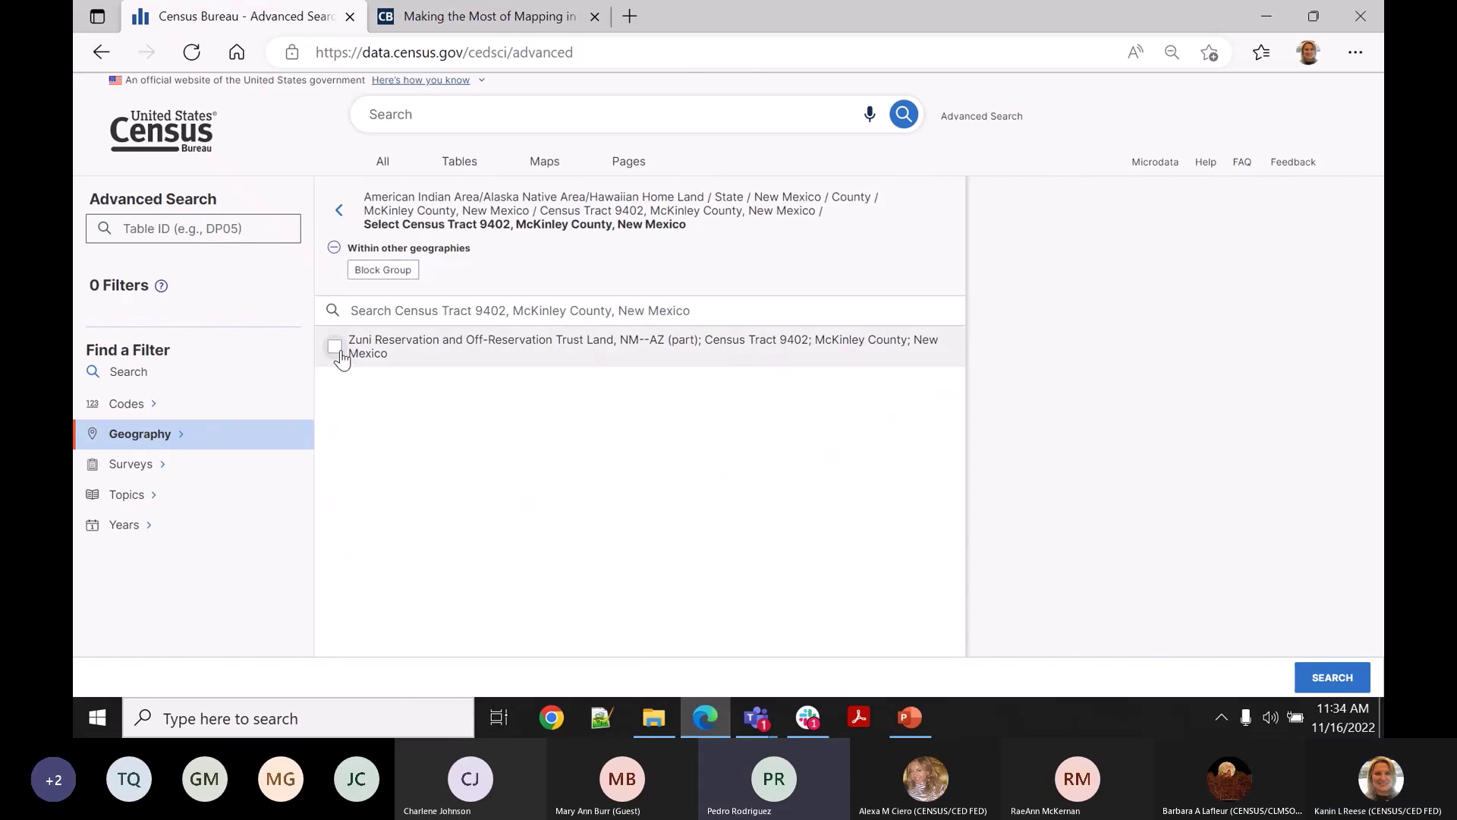
left_click(337, 349)
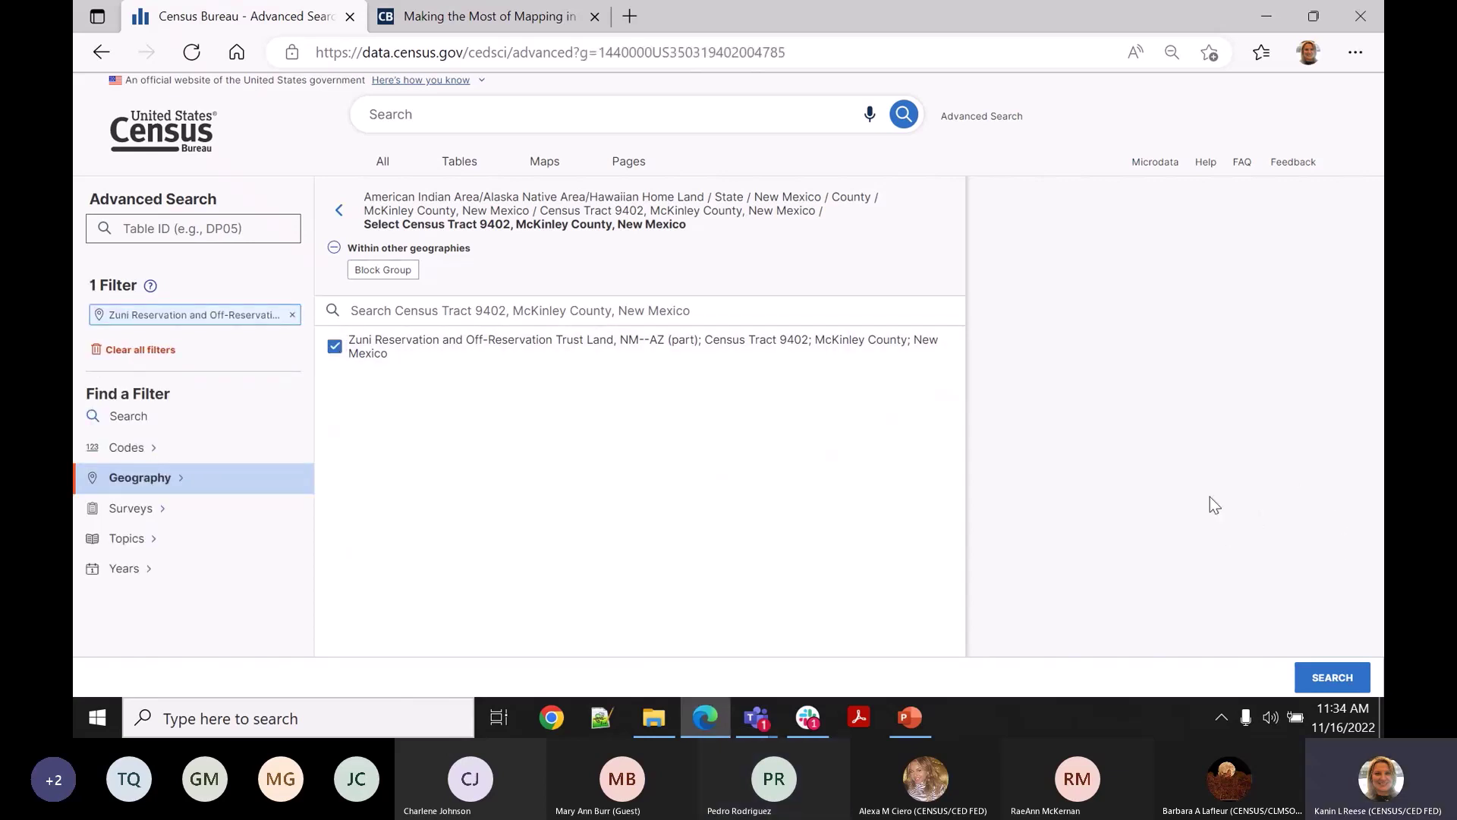
left_click(1333, 686)
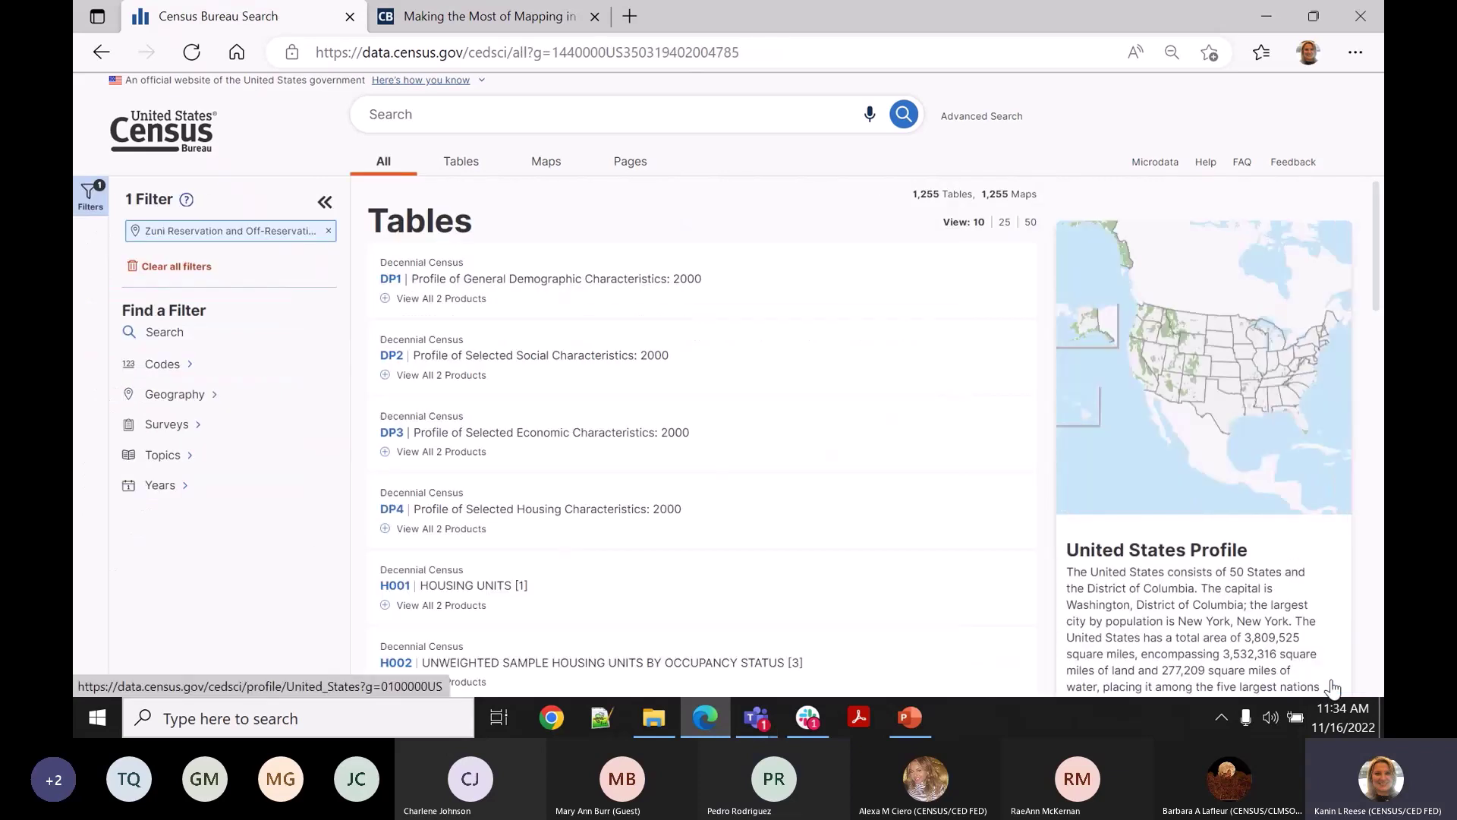
Show the search results as maps and map table DP1, Profile of General Demographic Characteristics: 2000.
left_click(547, 174)
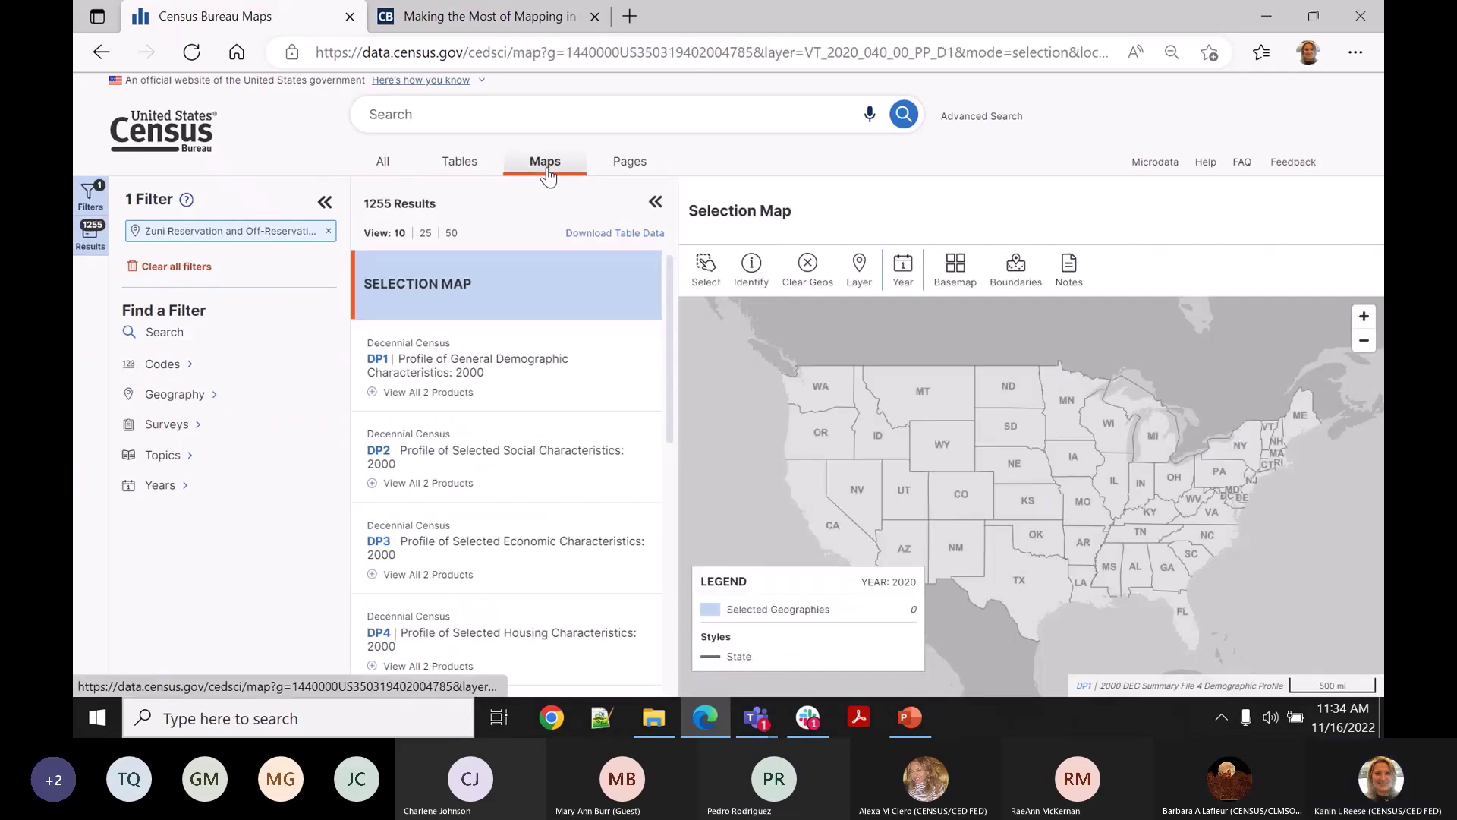
left_click(324, 201)
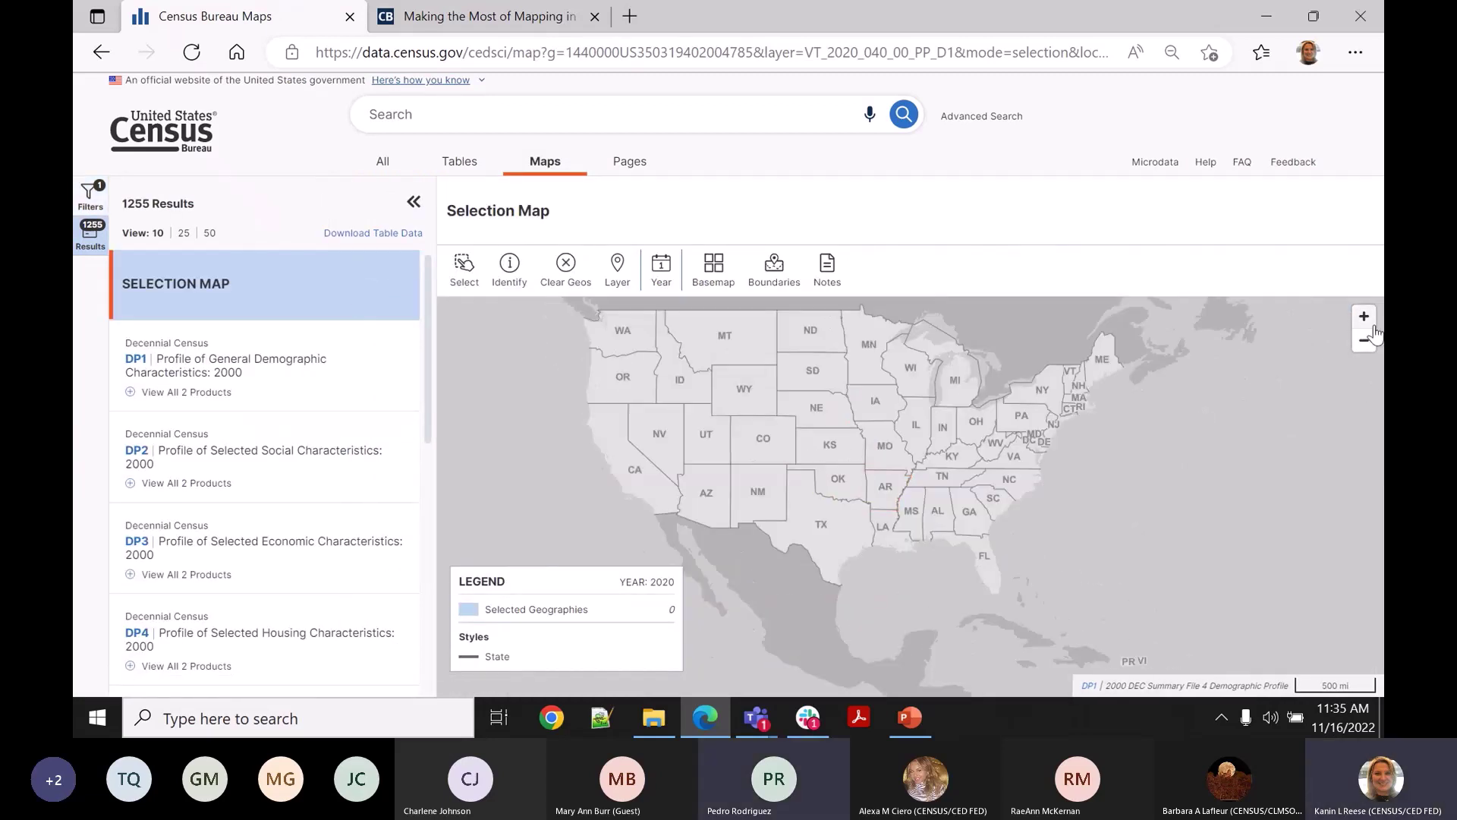
left_click(1365, 322)
left_click(240, 379)
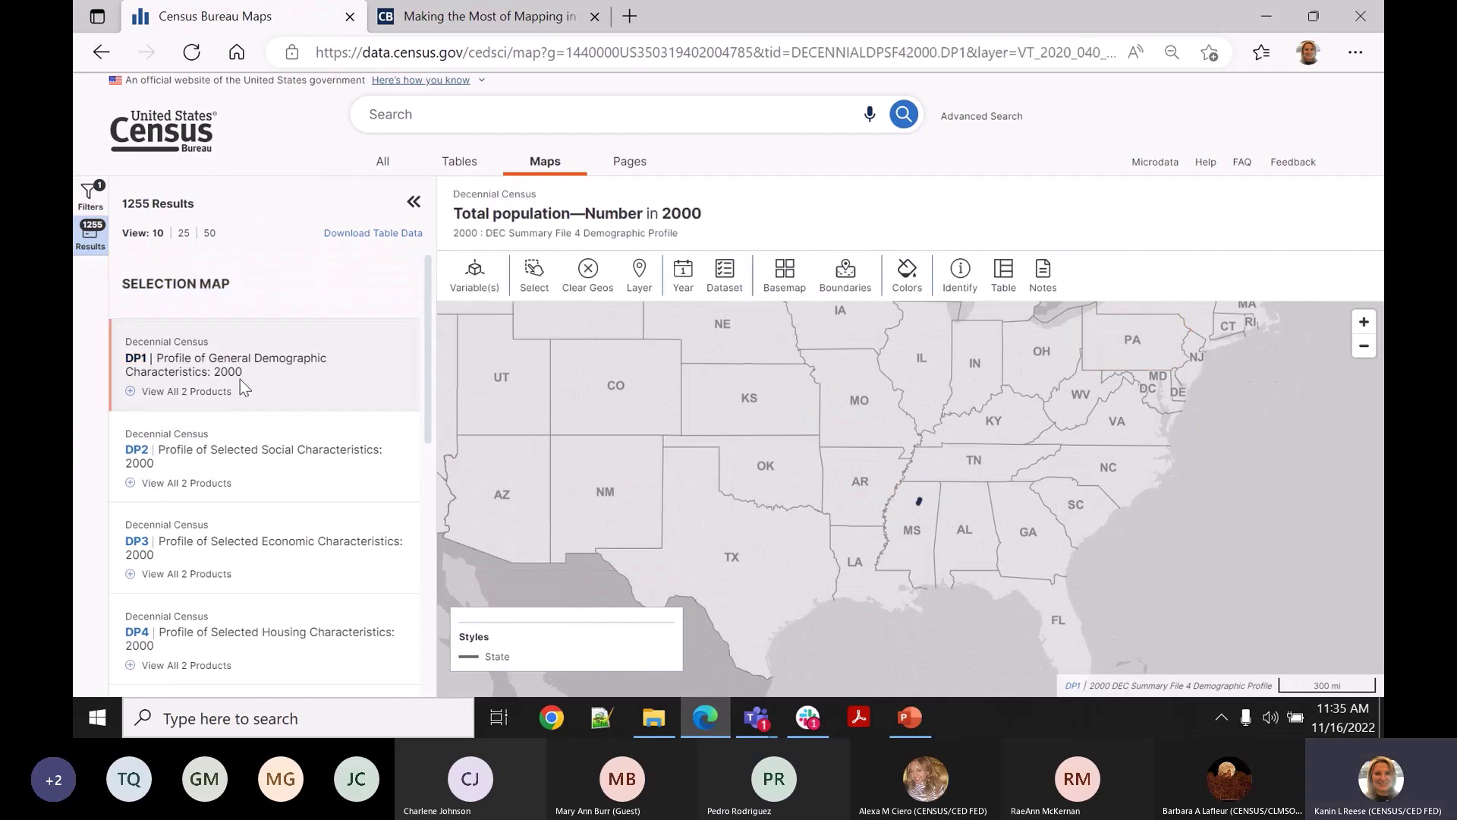
Locate New Mexico on the DP1 map and look for the selected Zuni tract area.
left_click(1364, 323)
left_click(1365, 322)
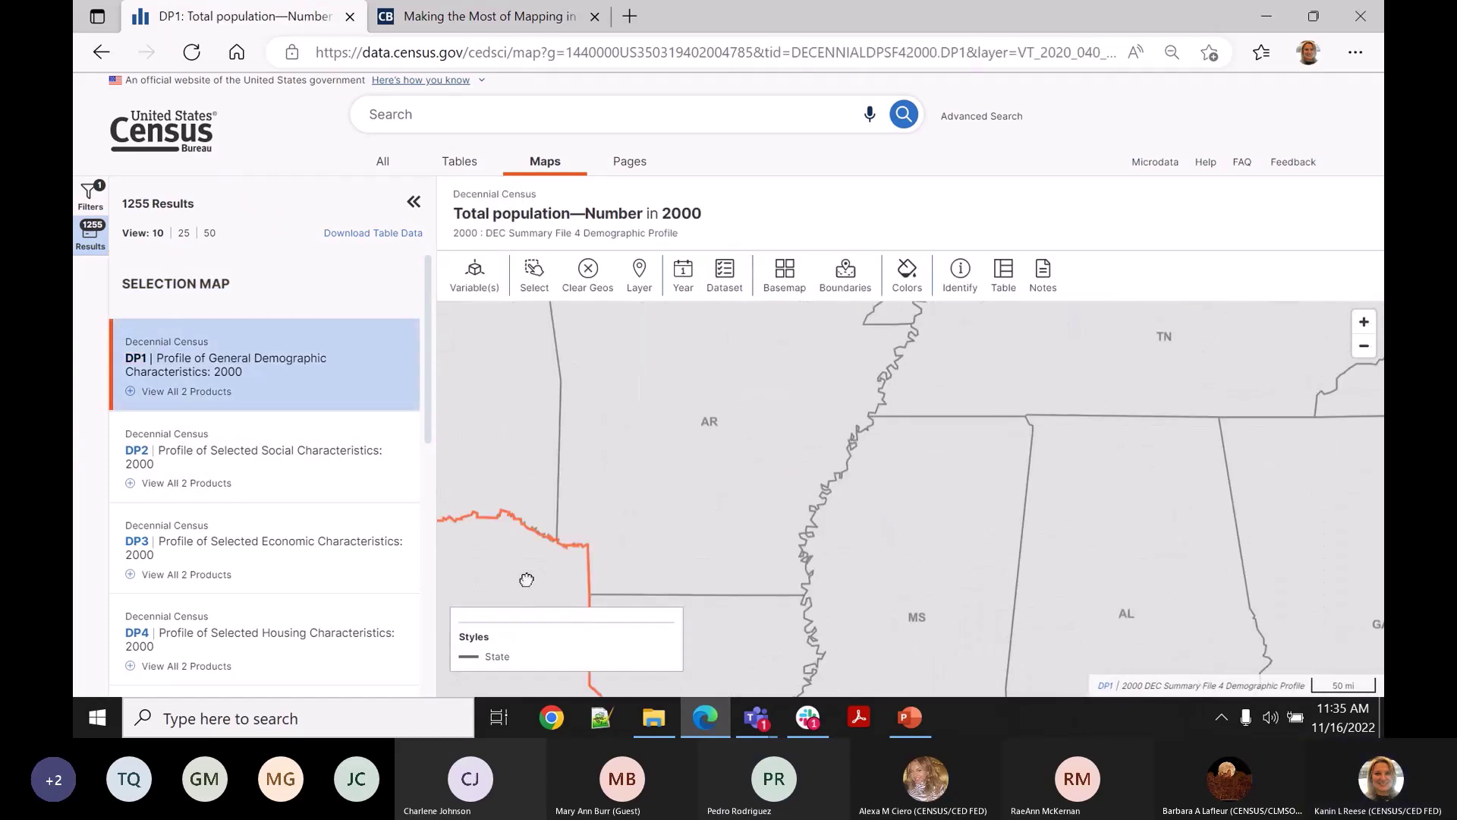
left_click_drag(1167, 483, 1210, 605)
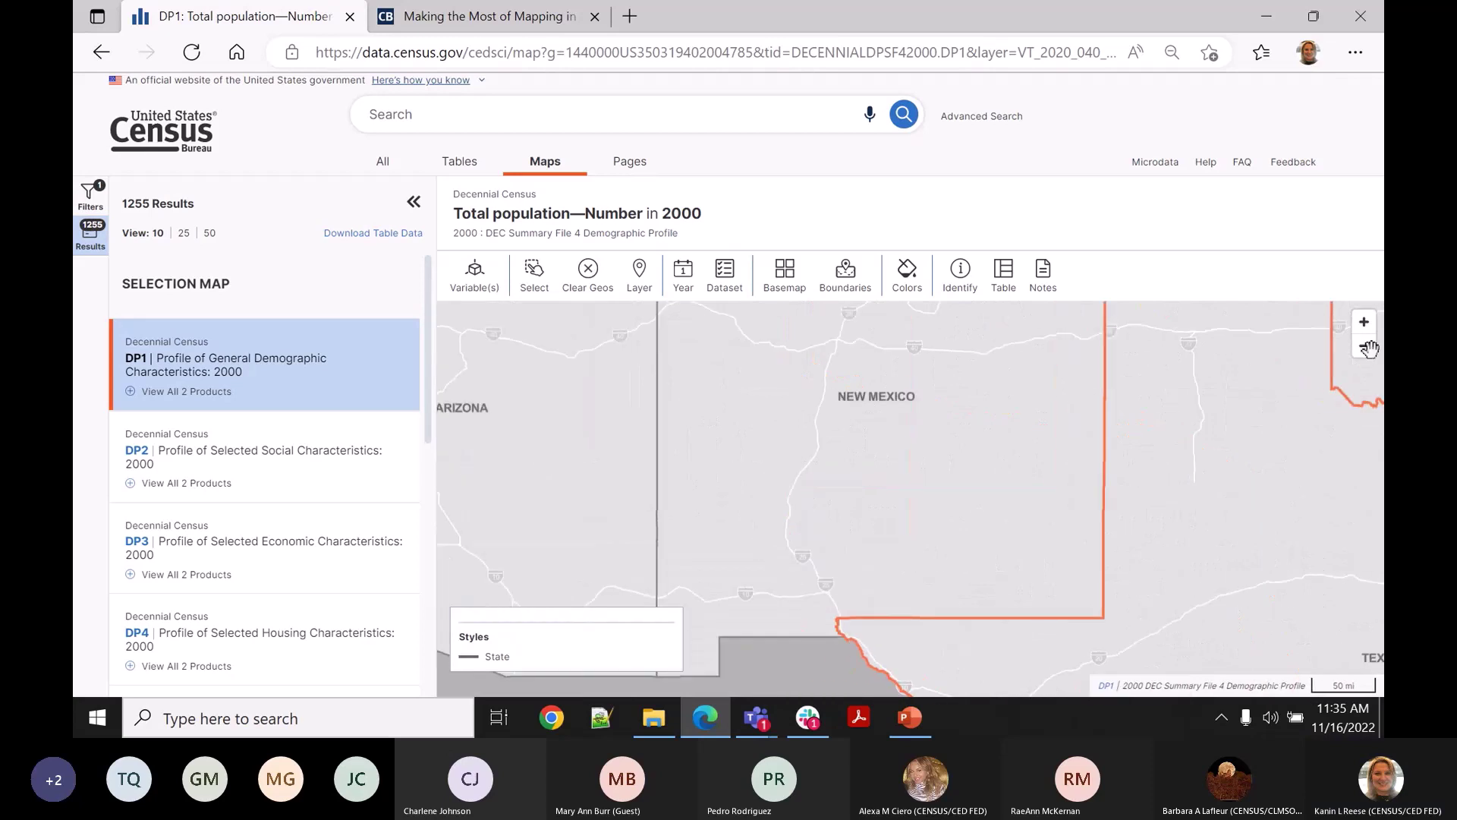
left_click(1364, 322)
left_click_drag(1040, 481, 1148, 609)
left_click_drag(1109, 514, 1155, 618)
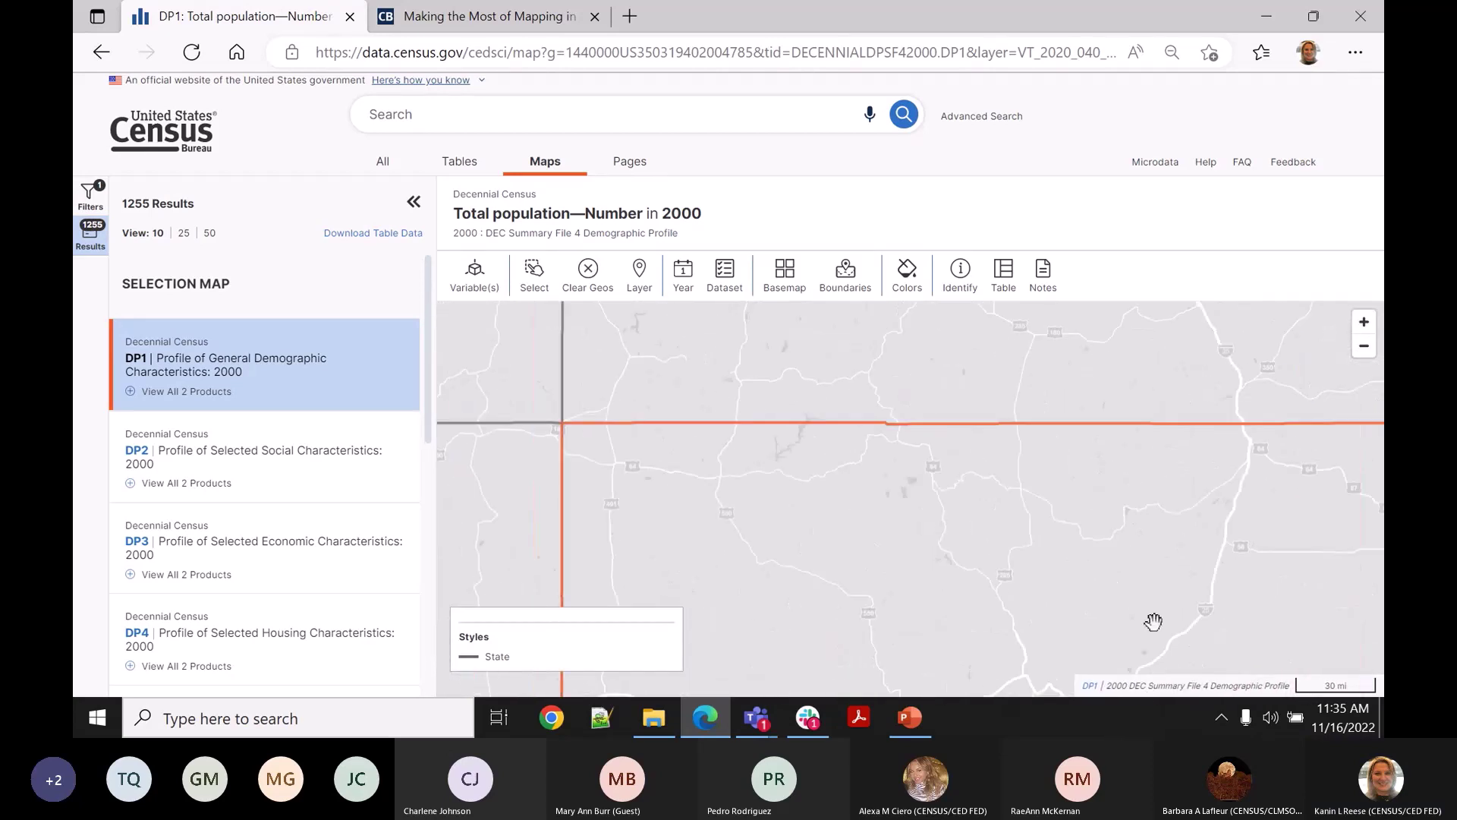
left_click_drag(1038, 457, 964, 400)
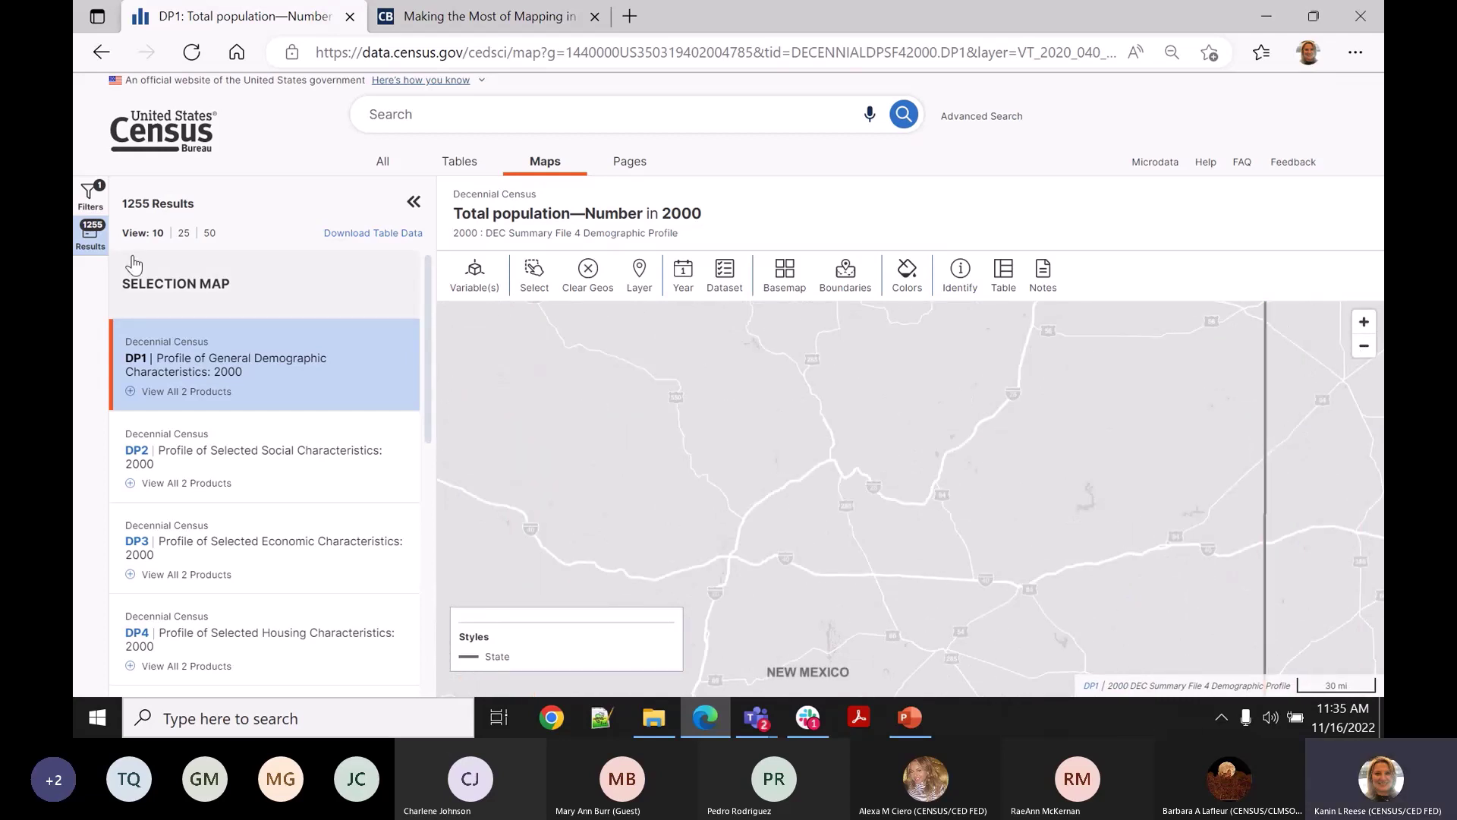
Check the applied geography filter, and hide the filter list again.
left_click(90, 196)
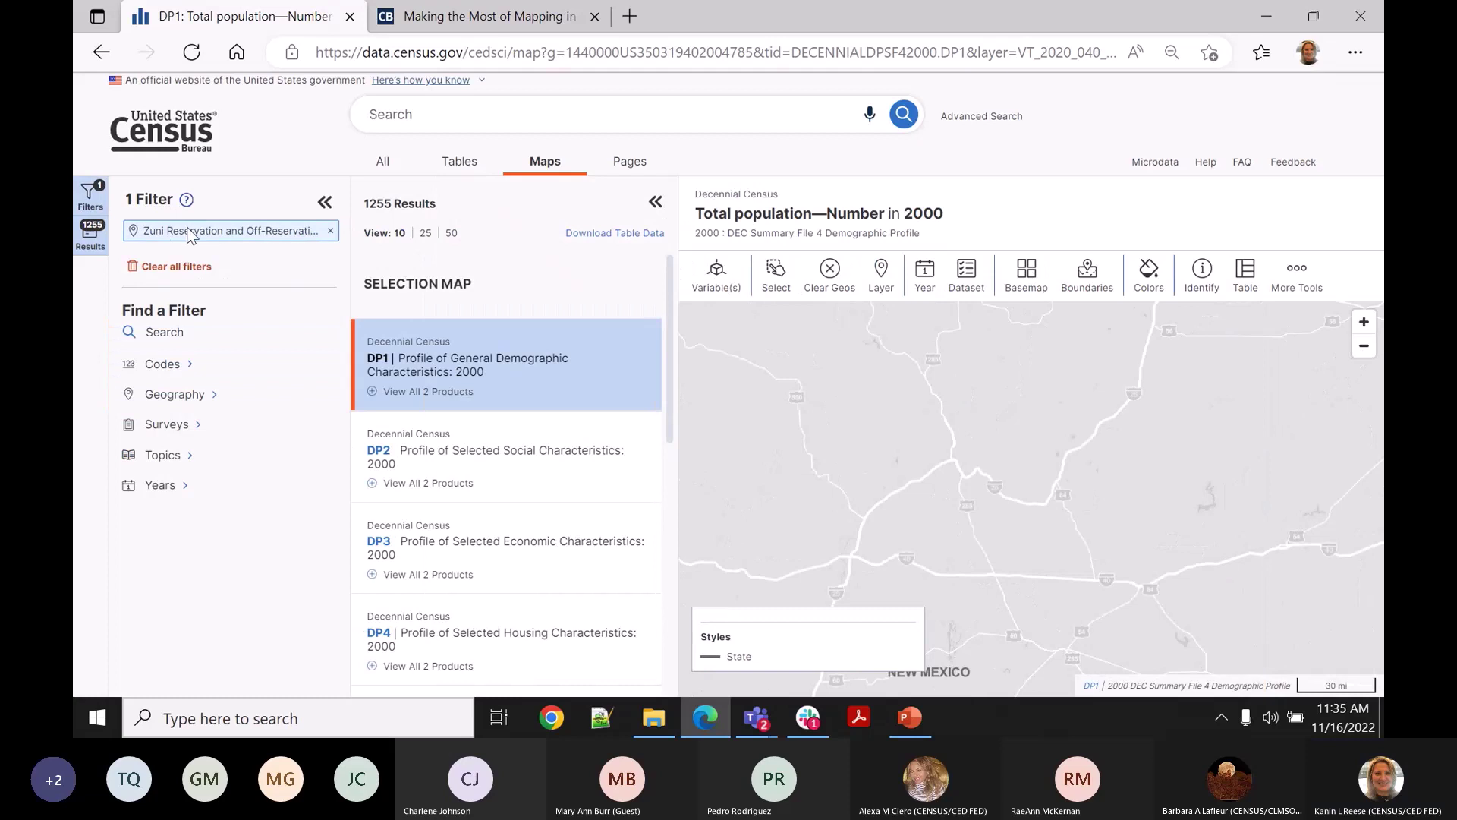
left_click(1364, 359)
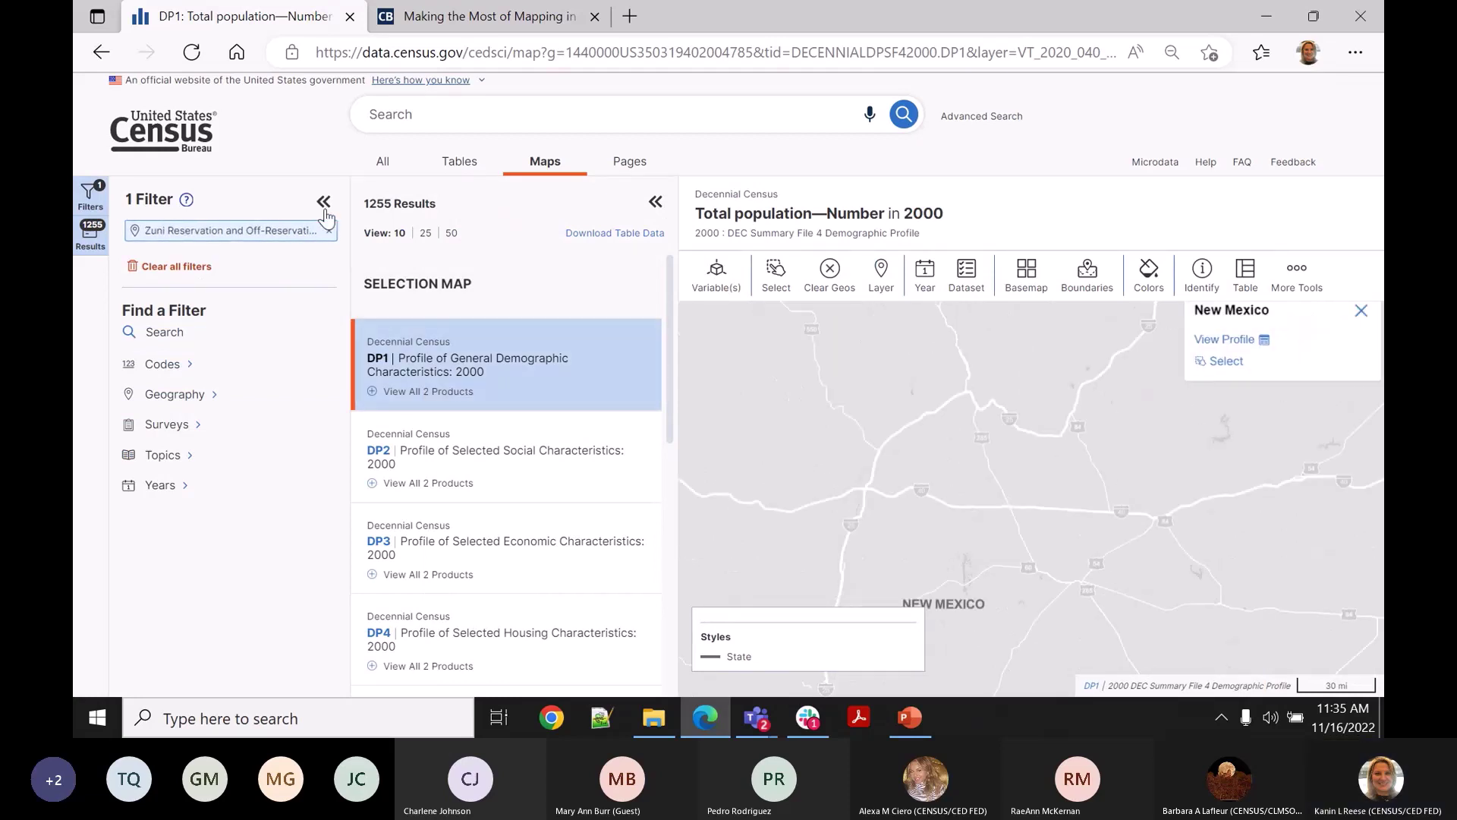
left_click(323, 202)
Examine southern and eastern New Mexico on the DP1 map at several scales for the selected tract area.
left_click(1363, 345)
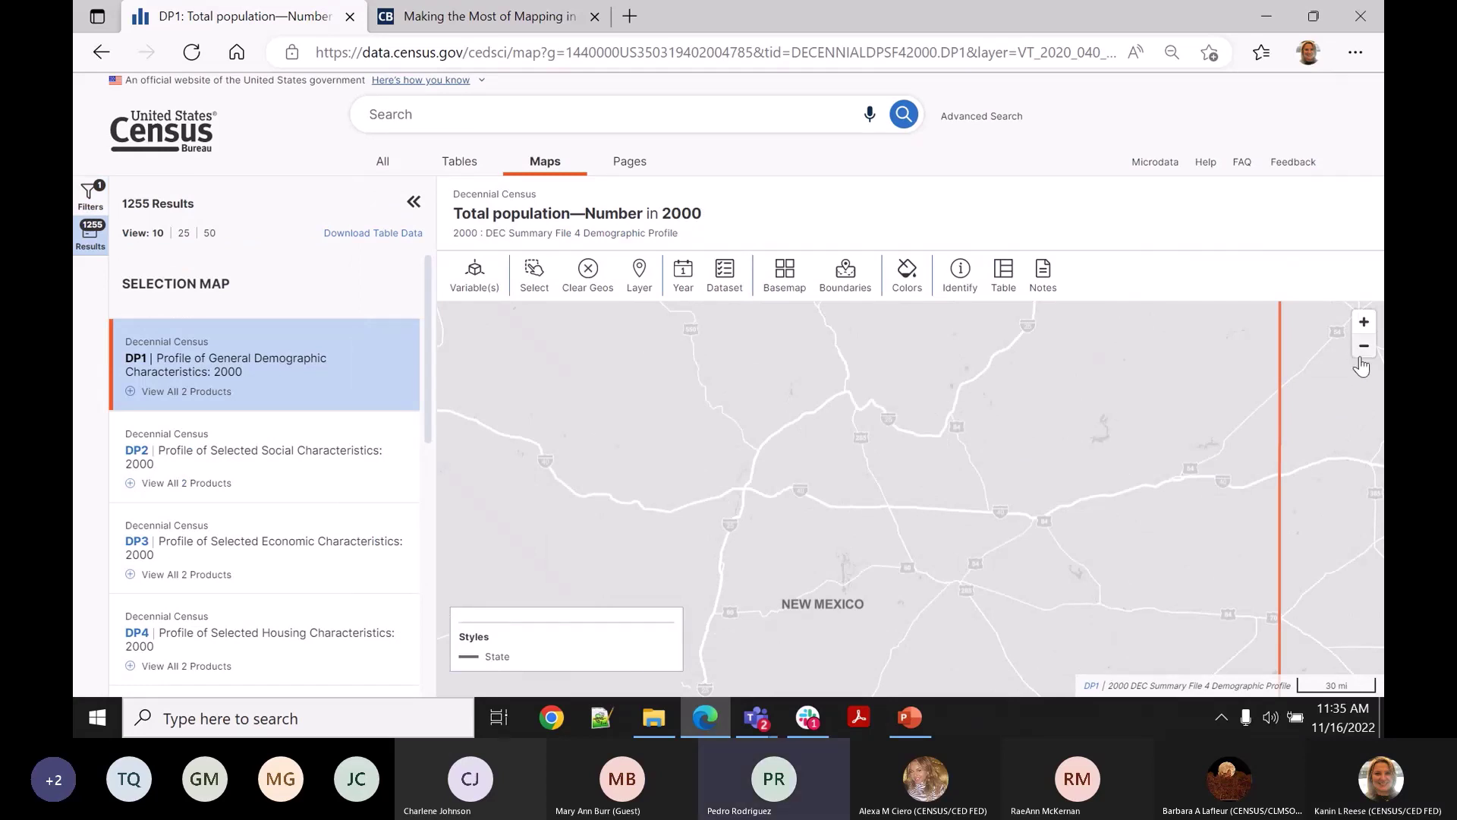
left_click(1364, 346)
left_click_drag(1047, 537, 1048, 427)
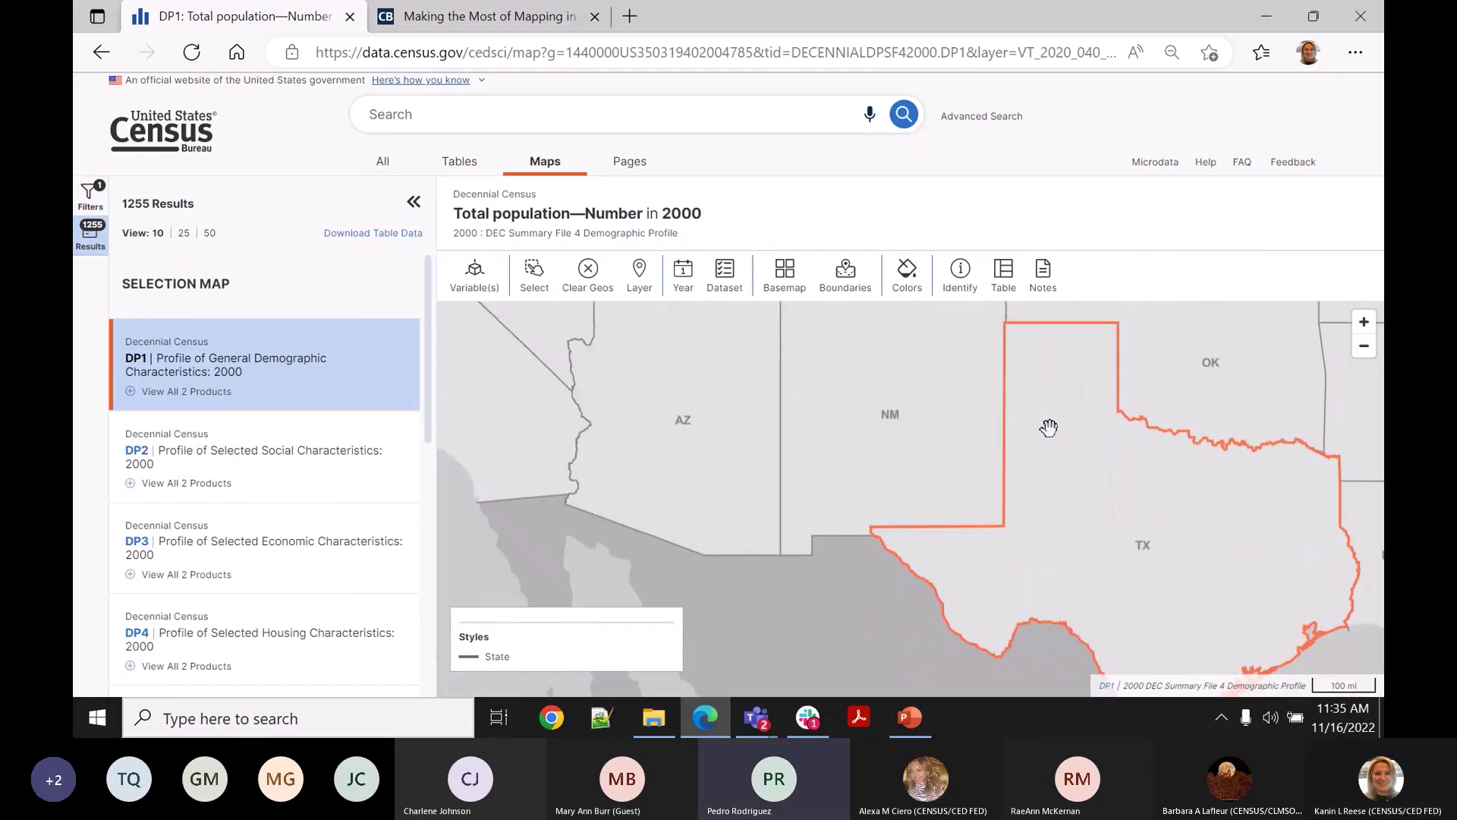
left_click(1363, 323)
left_click(1363, 323)
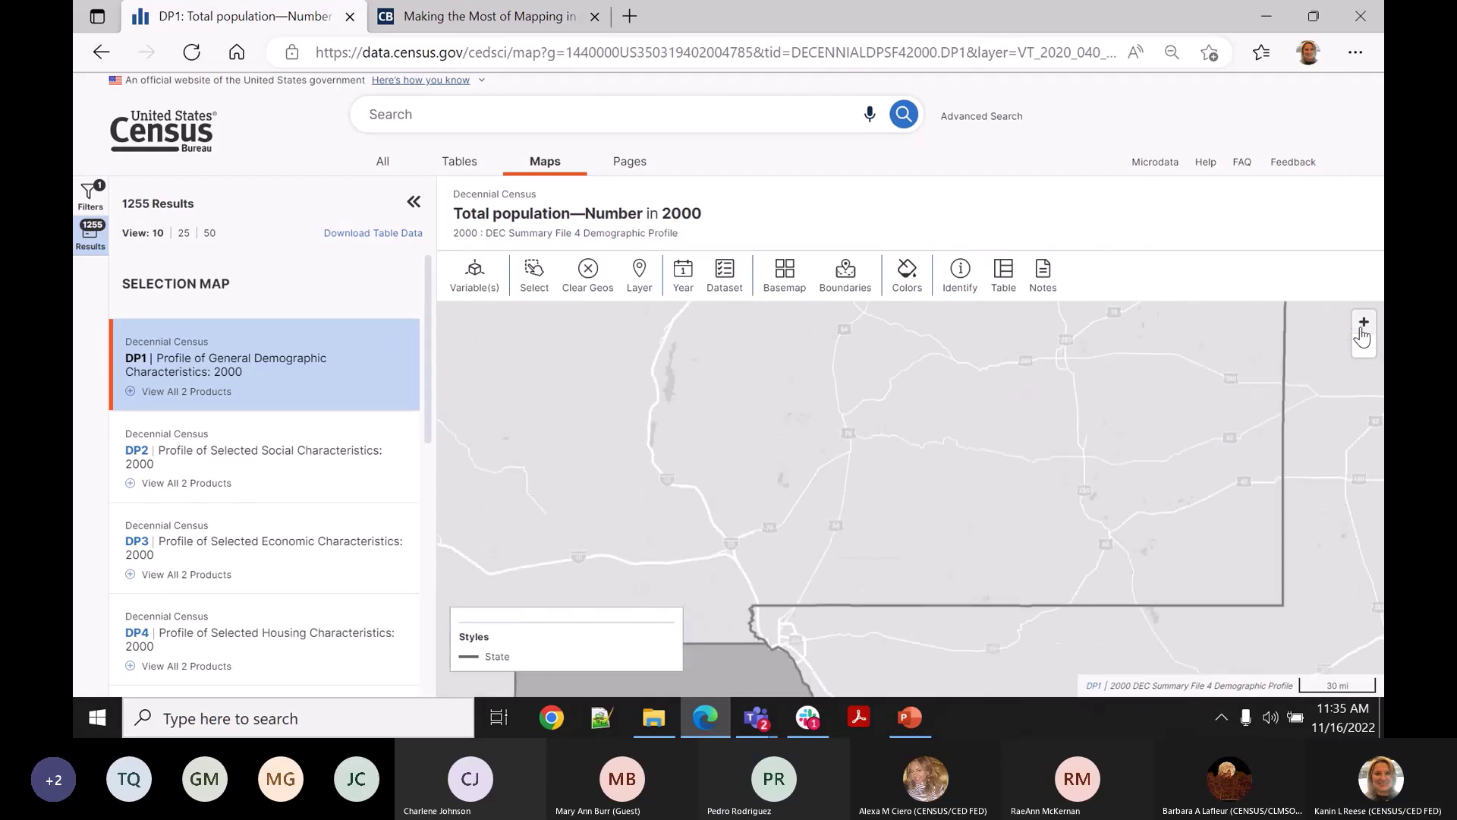
left_click(1364, 323)
left_click_drag(1086, 657, 1194, 514)
left_click_drag(1051, 528, 1026, 718)
left_click_drag(1011, 516, 807, 473)
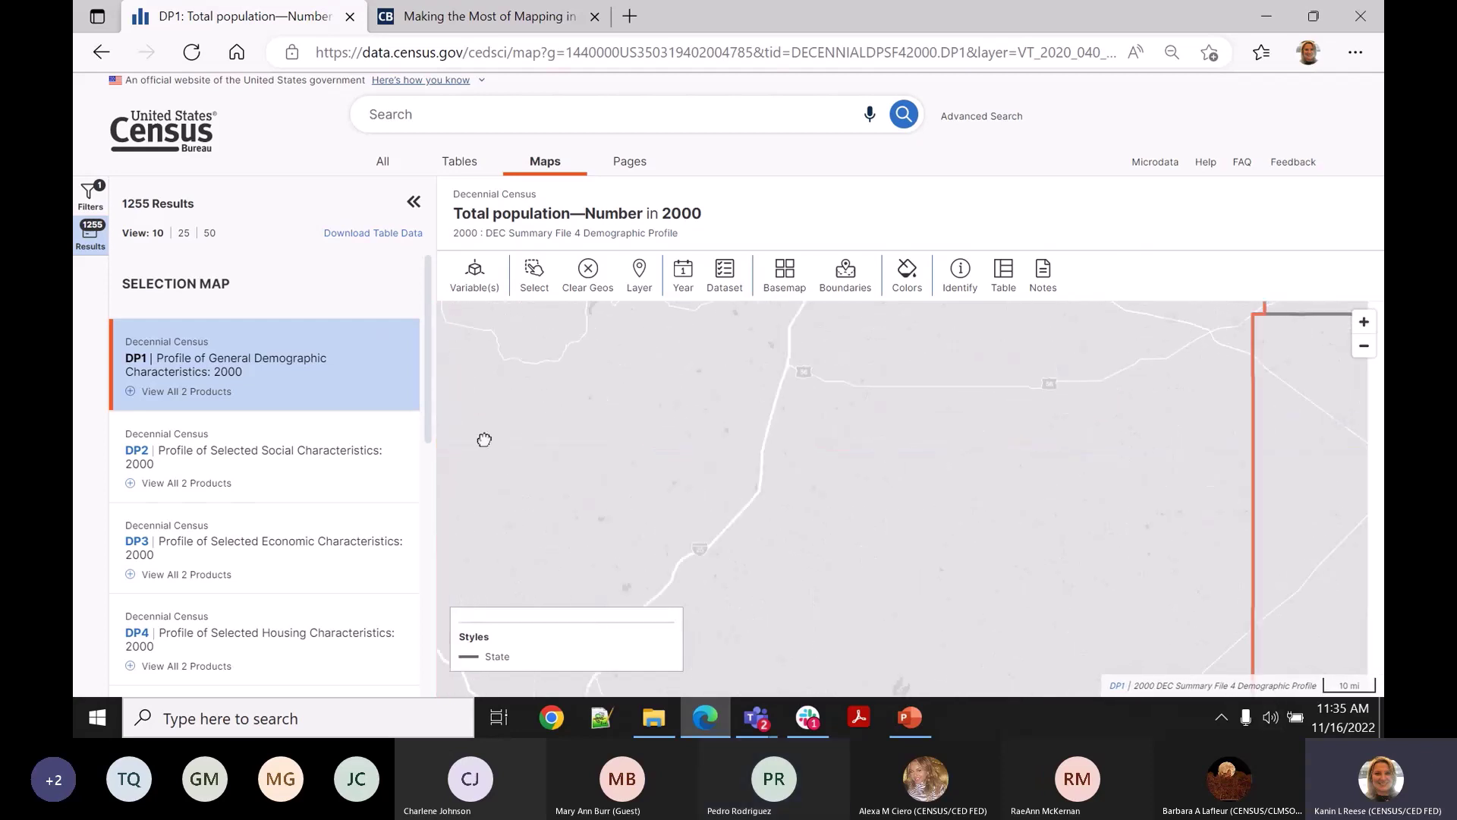
left_click(592, 576)
left_click_drag(1036, 540, 1050, 364)
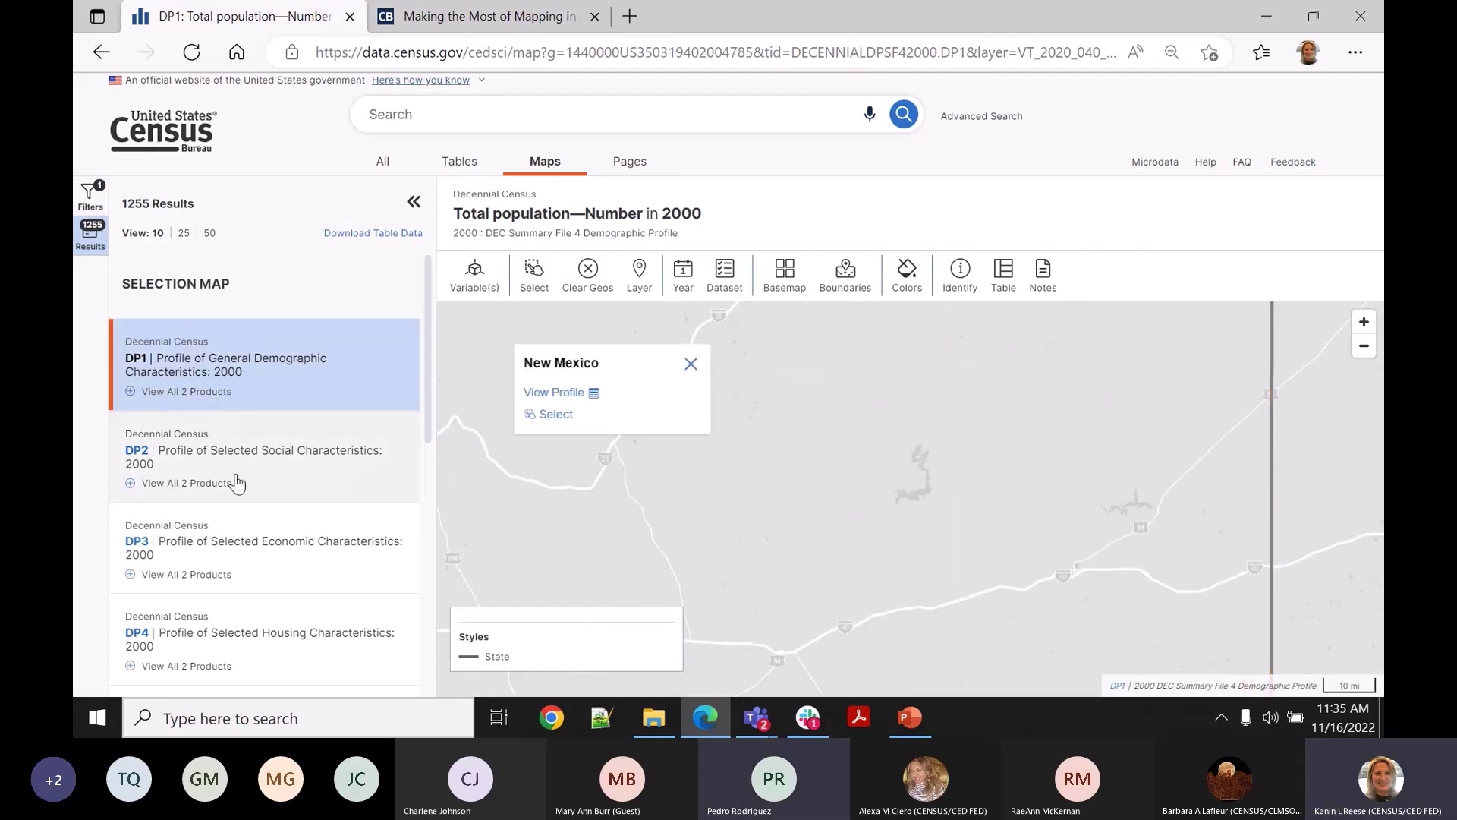
Review the tables and the years available for the selected Zuni geography.
scroll(235, 493, "down", 3)
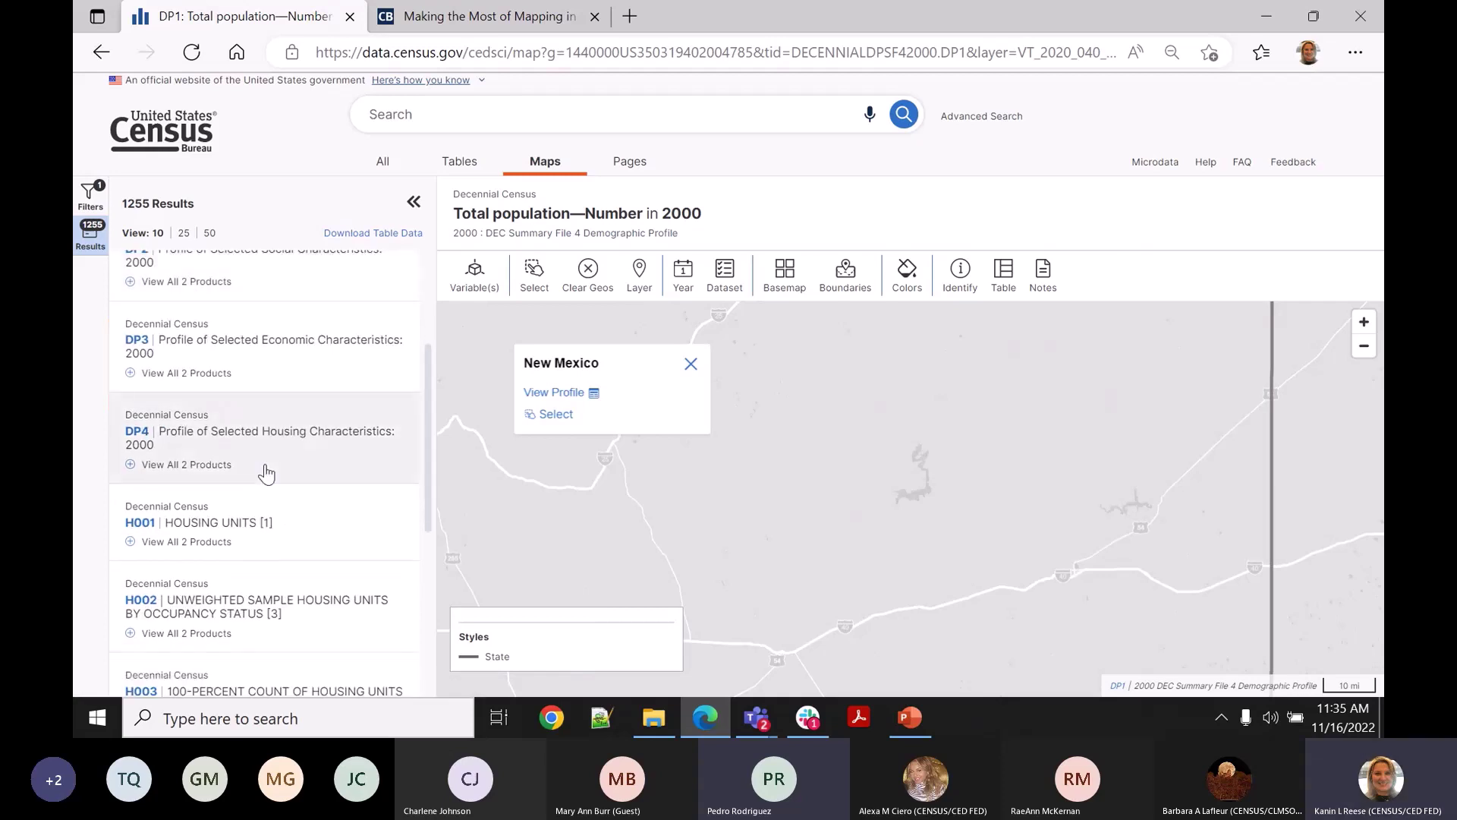
scroll(248, 518, "down", 2)
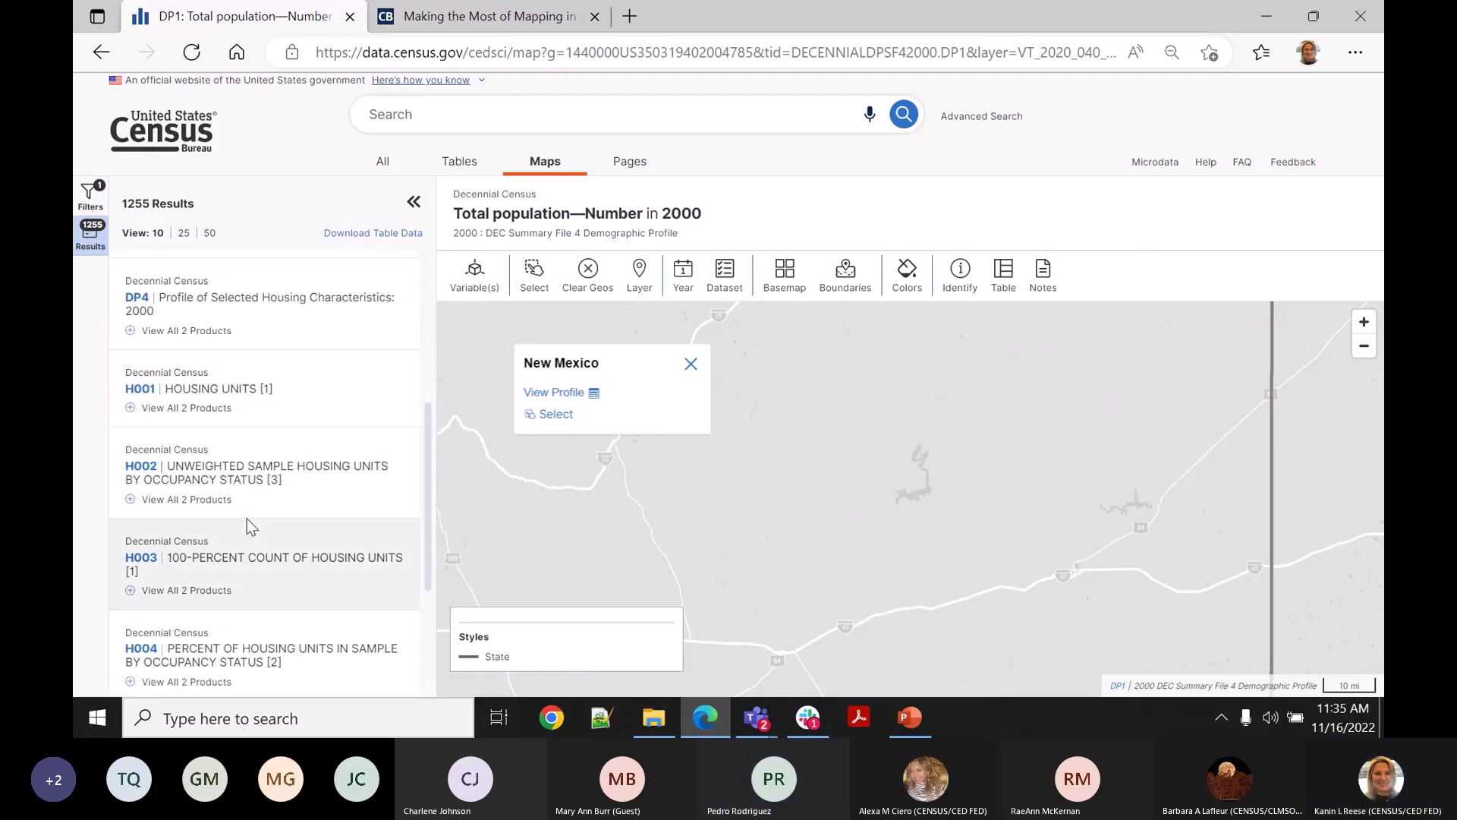
scroll(235, 493, "up", 5)
left_click(91, 194)
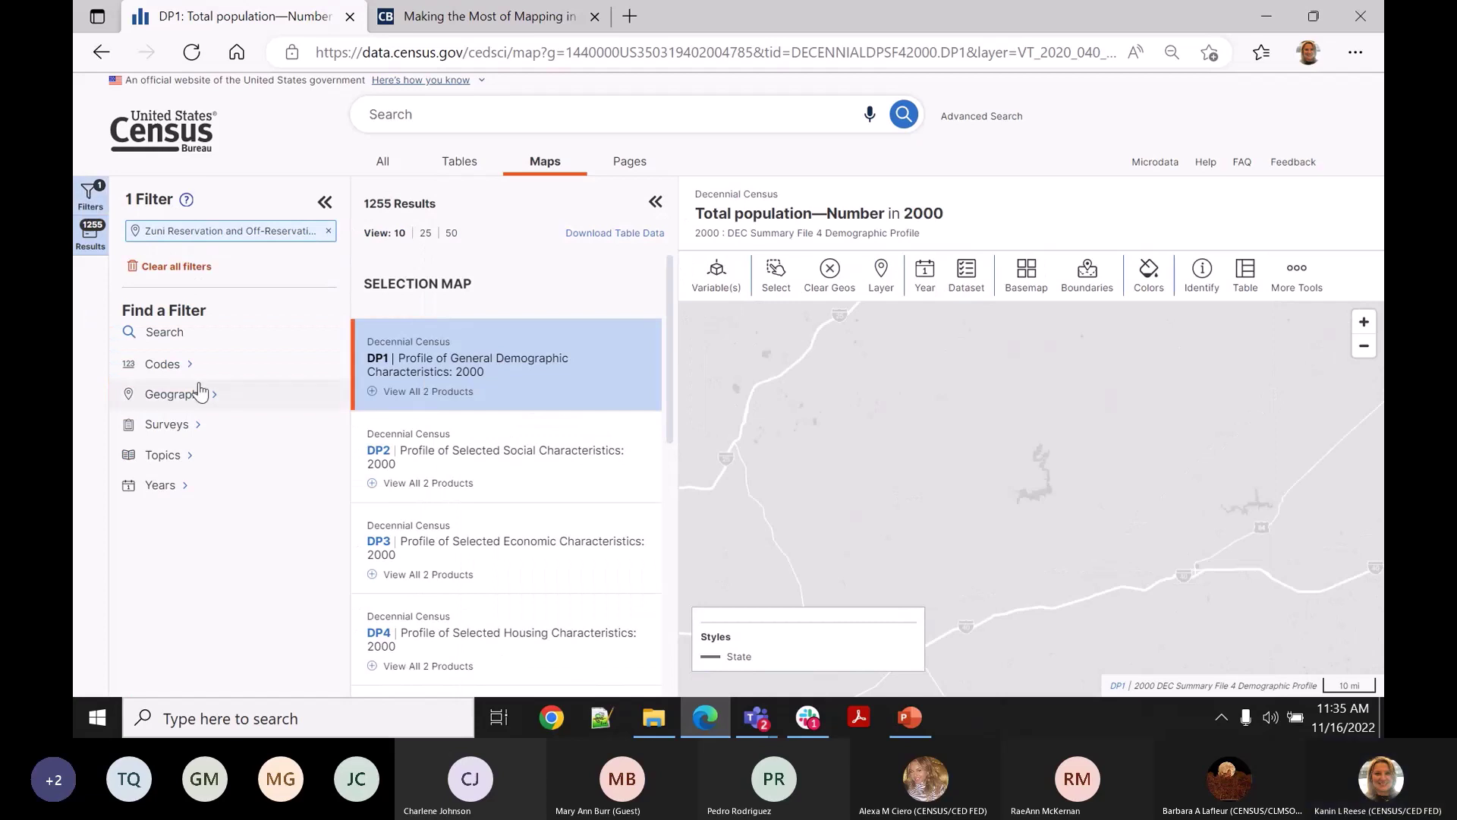
left_click(164, 489)
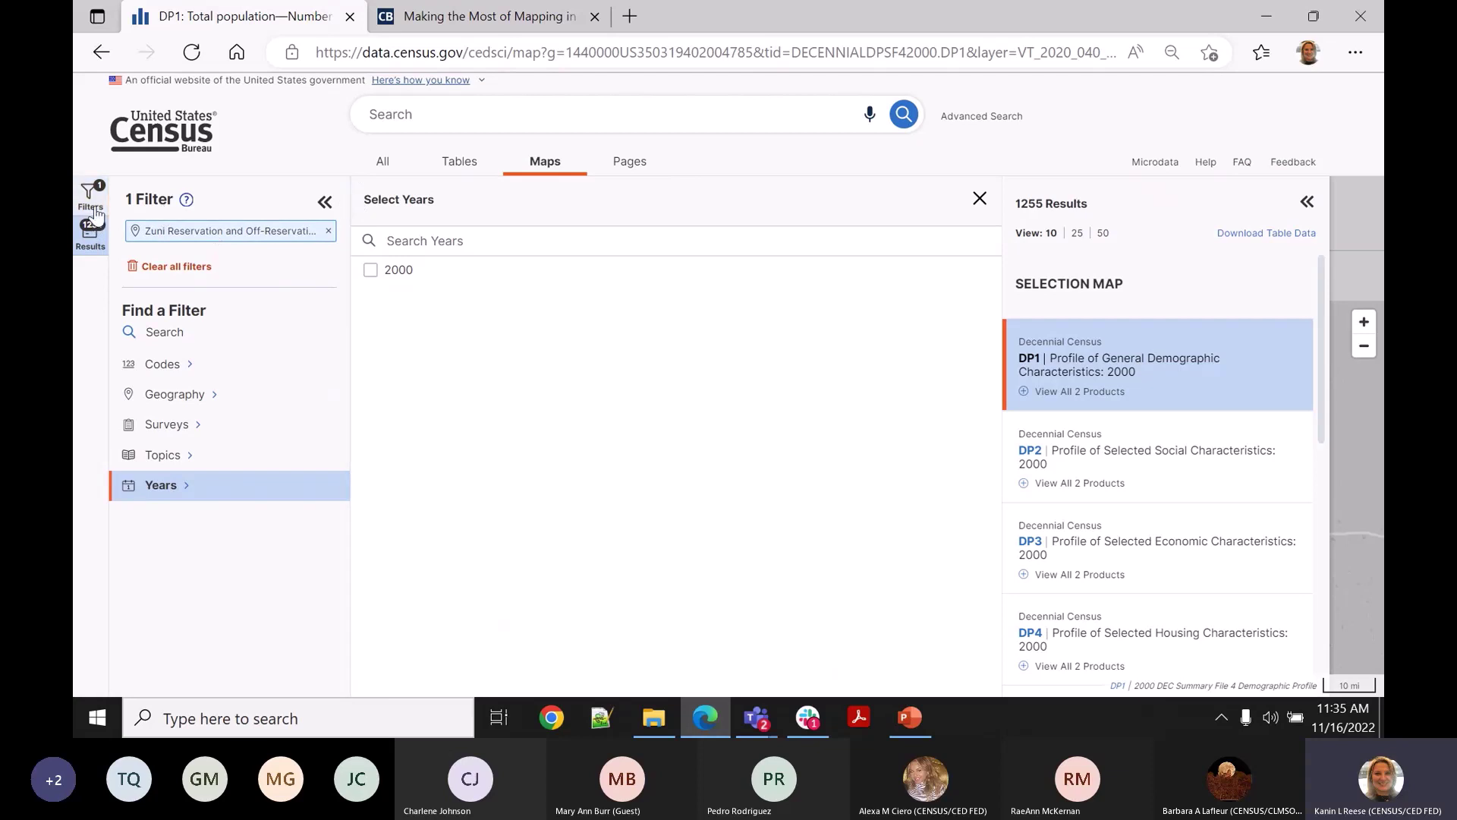
Remove the Zuni Reservation geography filter and filter the results by the year 2020.
left_click(90, 237)
left_click(98, 238)
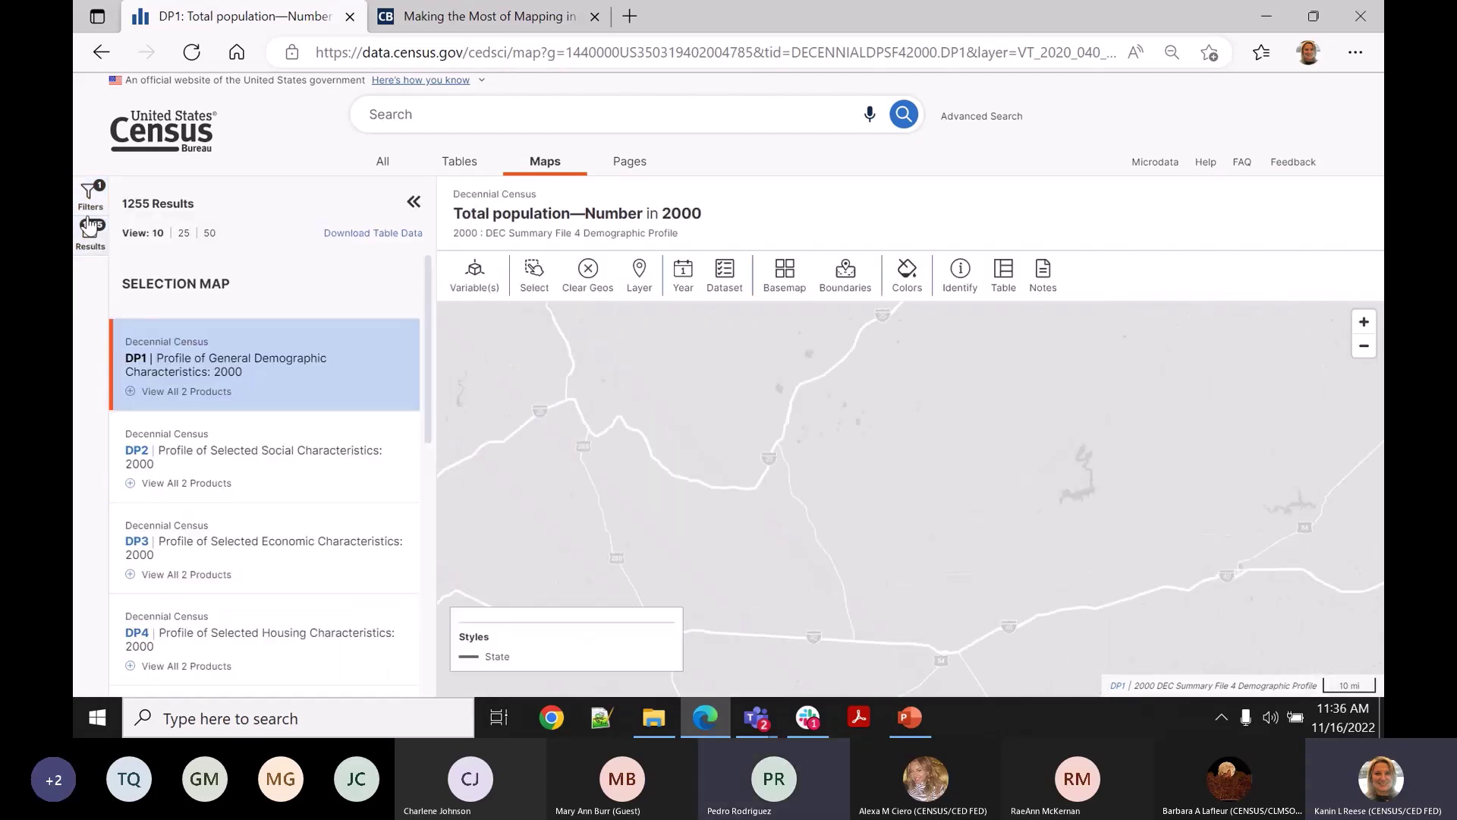
left_click(91, 233)
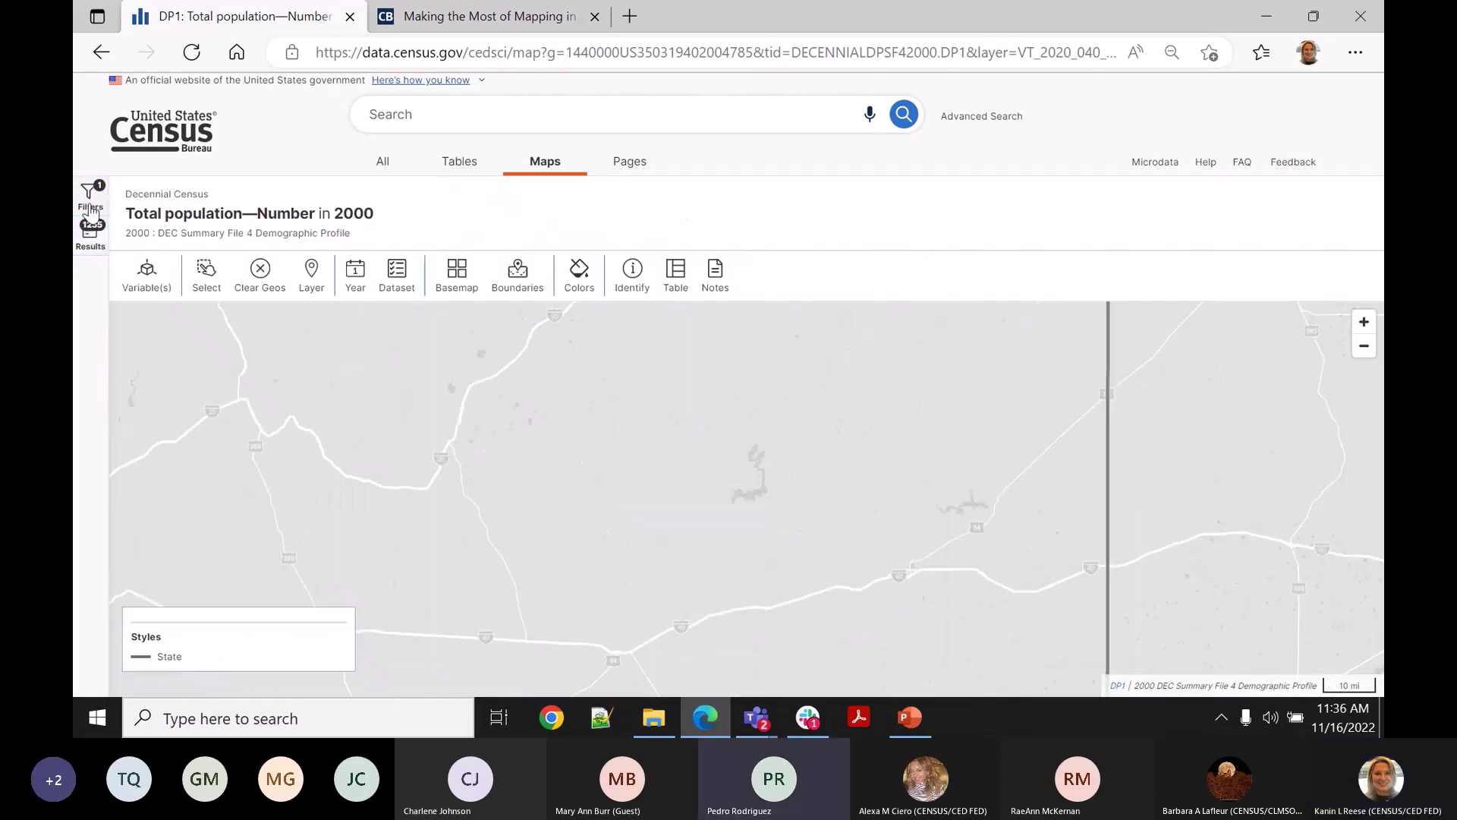
left_click(91, 196)
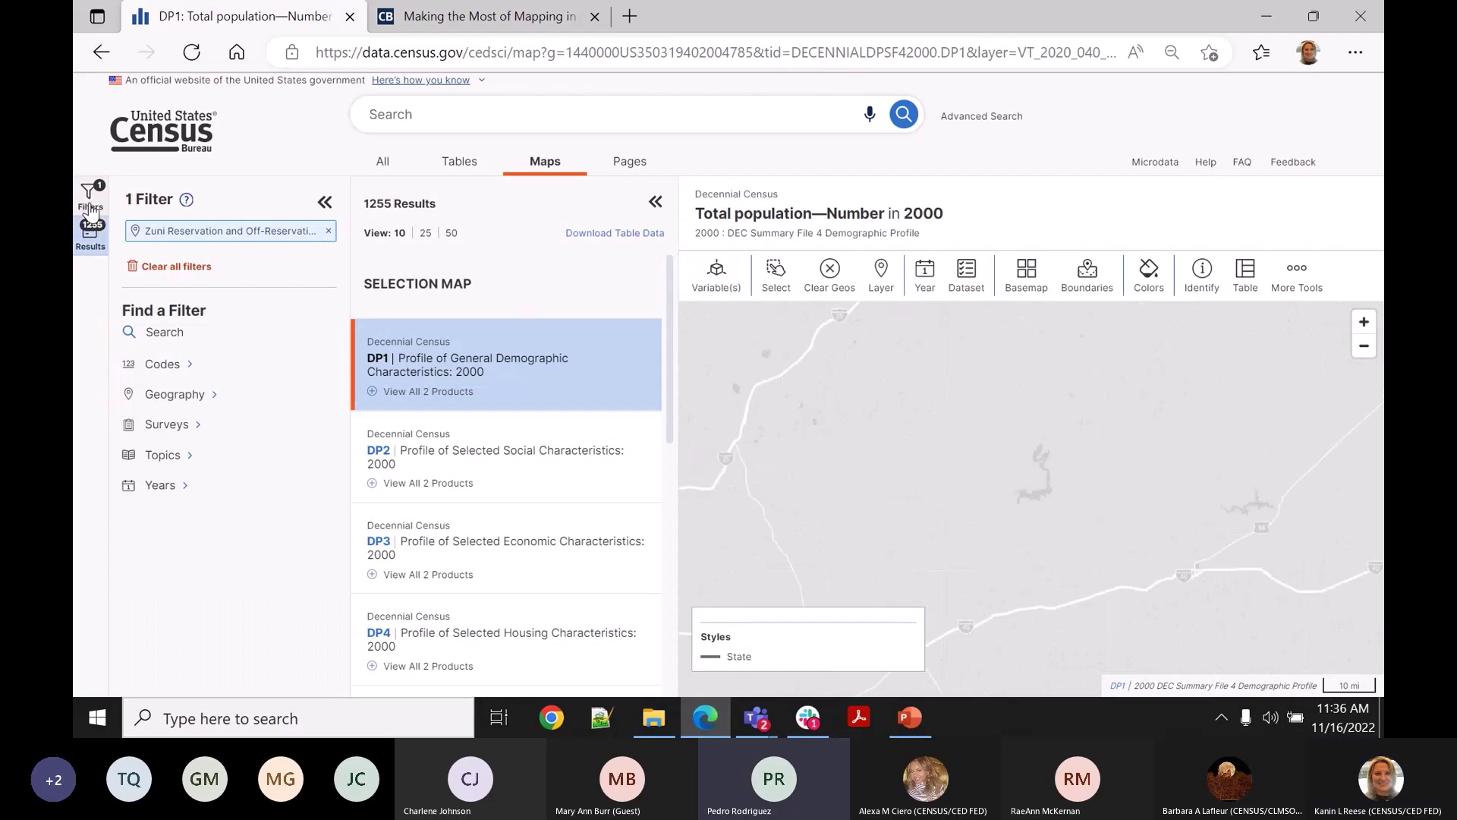
left_click(331, 231)
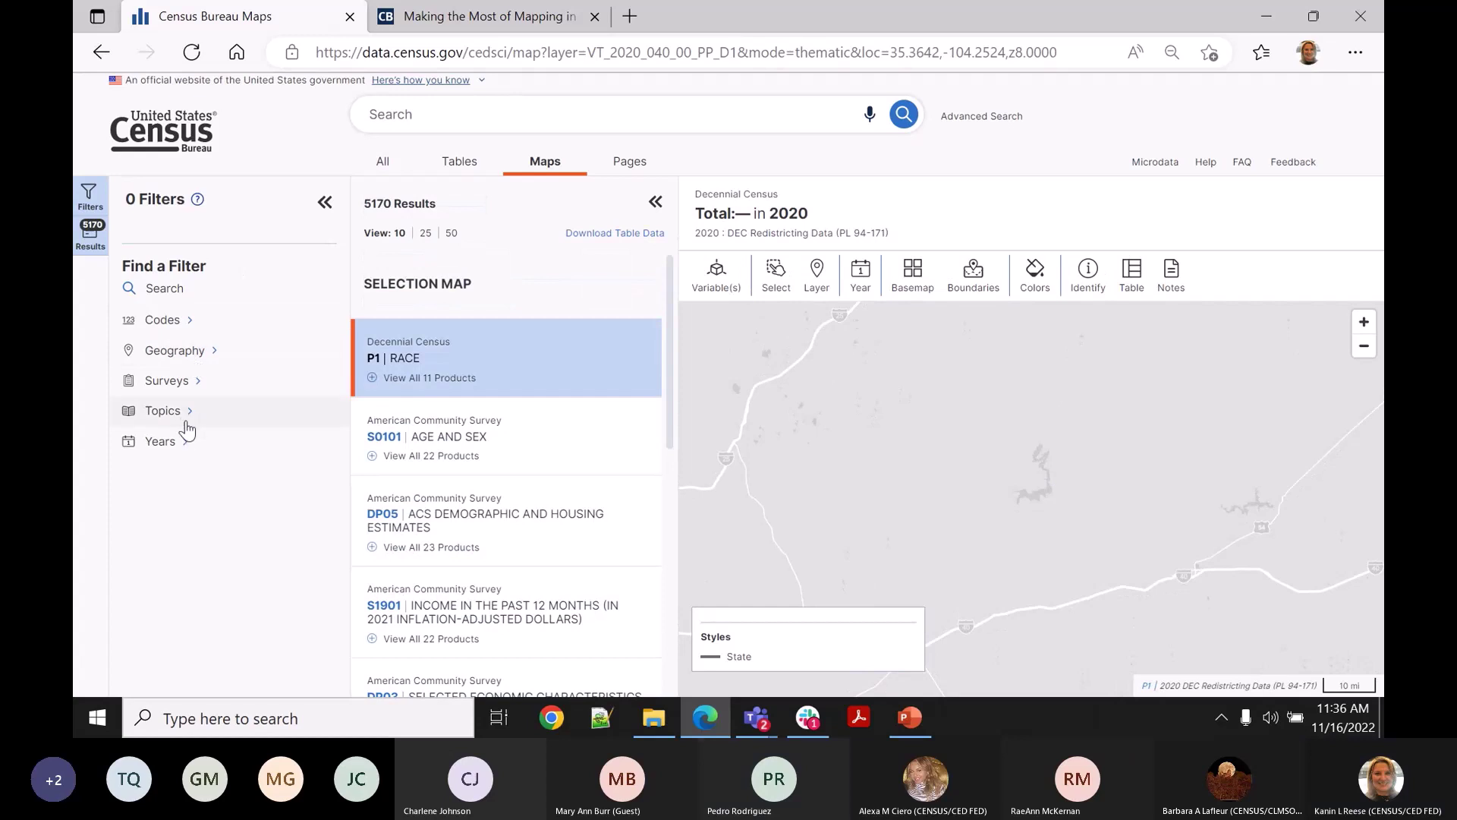
left_click(167, 446)
left_click(371, 297)
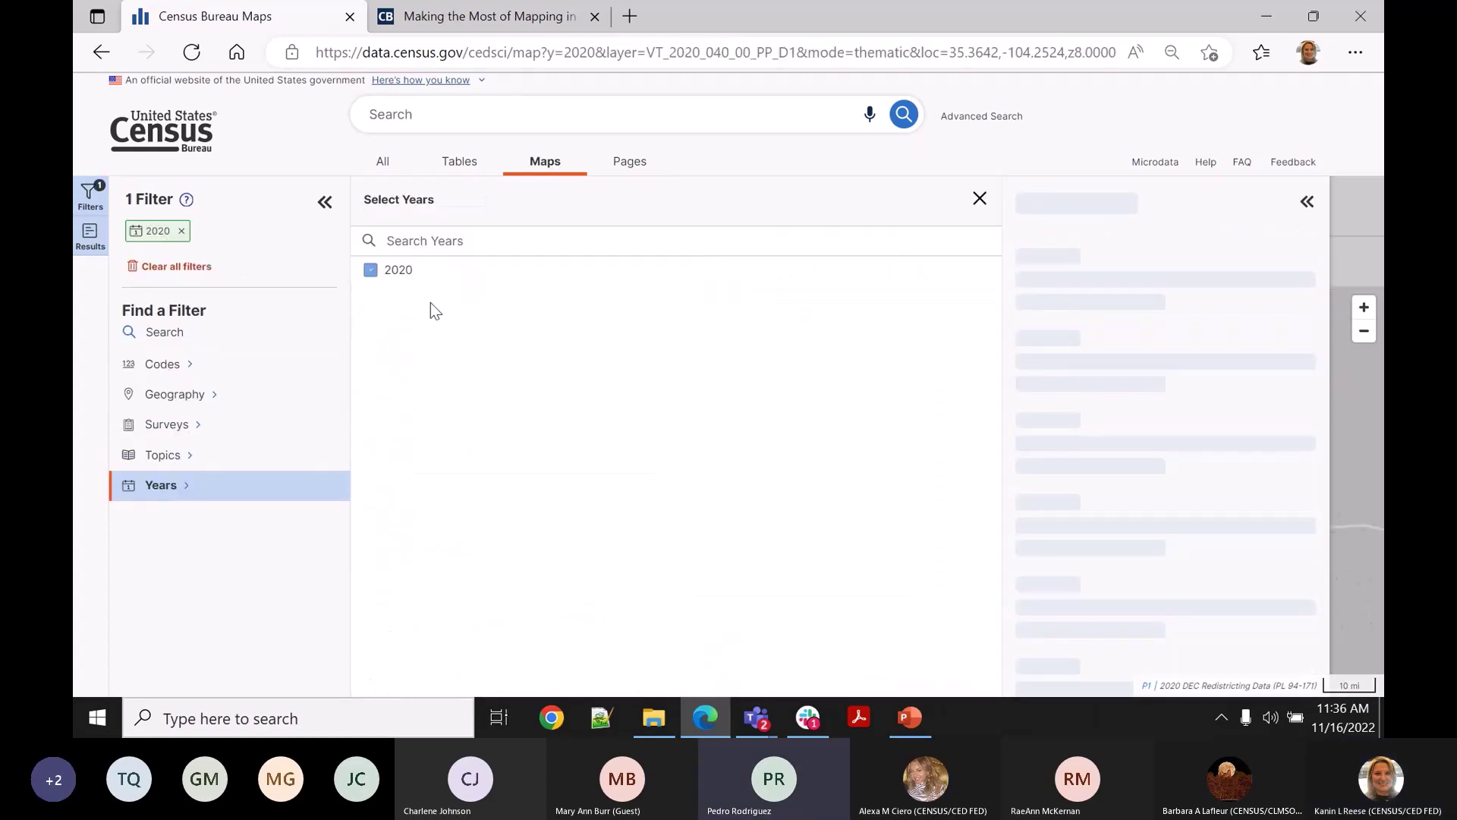
Choose American Indian Area/Alaska Native Area/Hawaiian Home Land geographies within State, and remove the 2020 year filter.
left_click(179, 395)
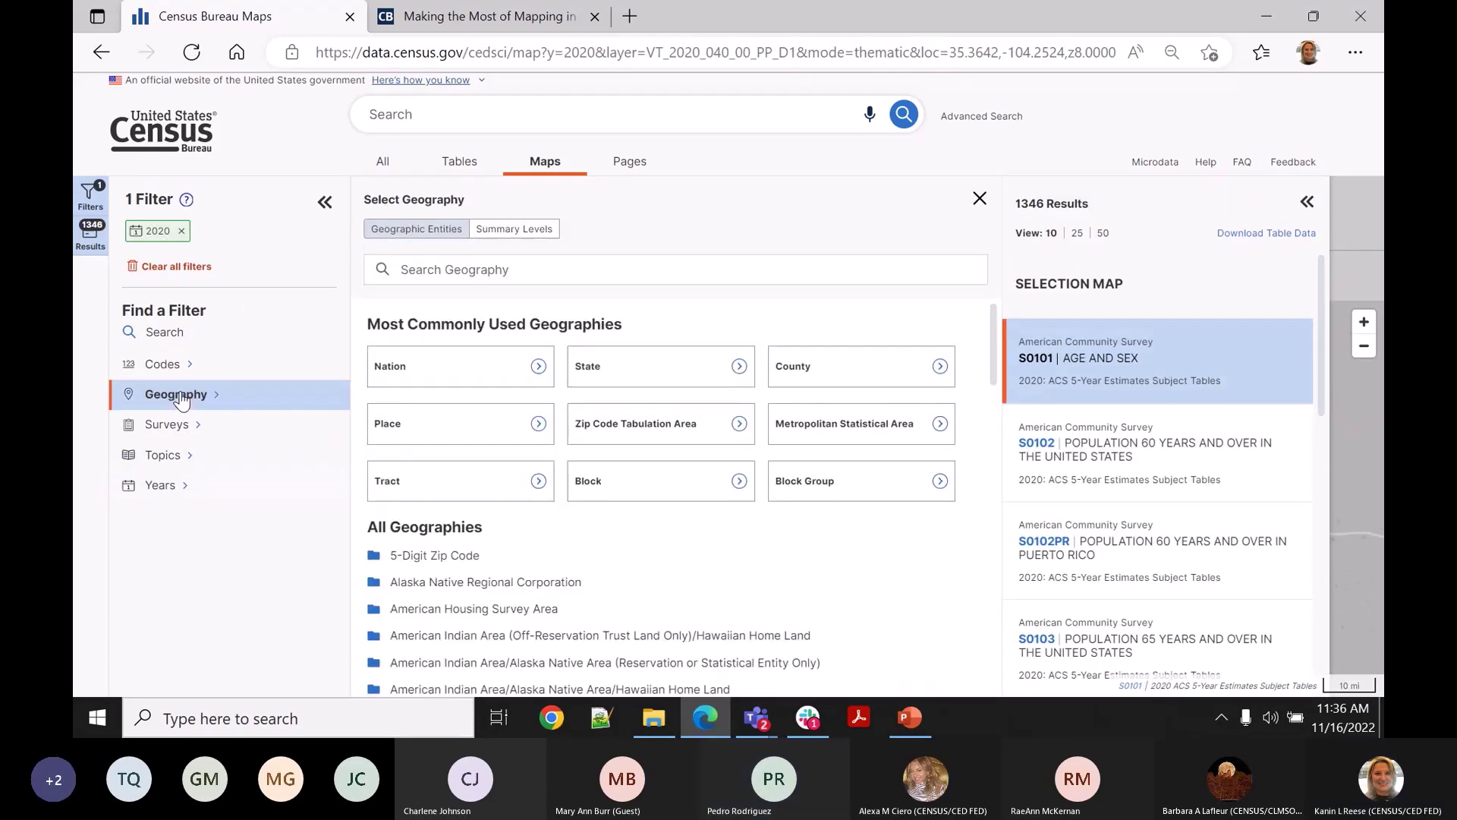
scroll(854, 518, "down", 3)
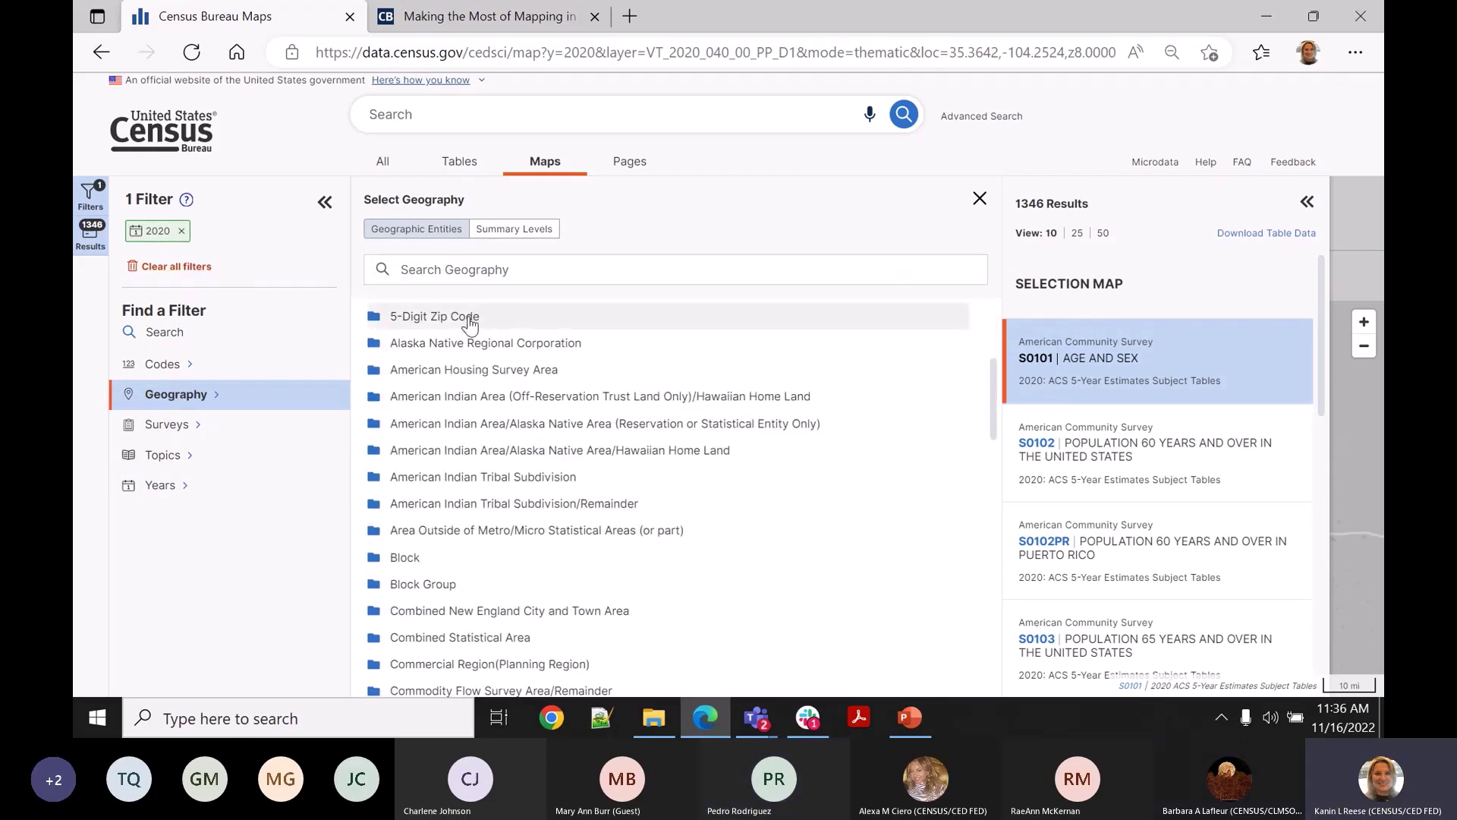
left_click(548, 455)
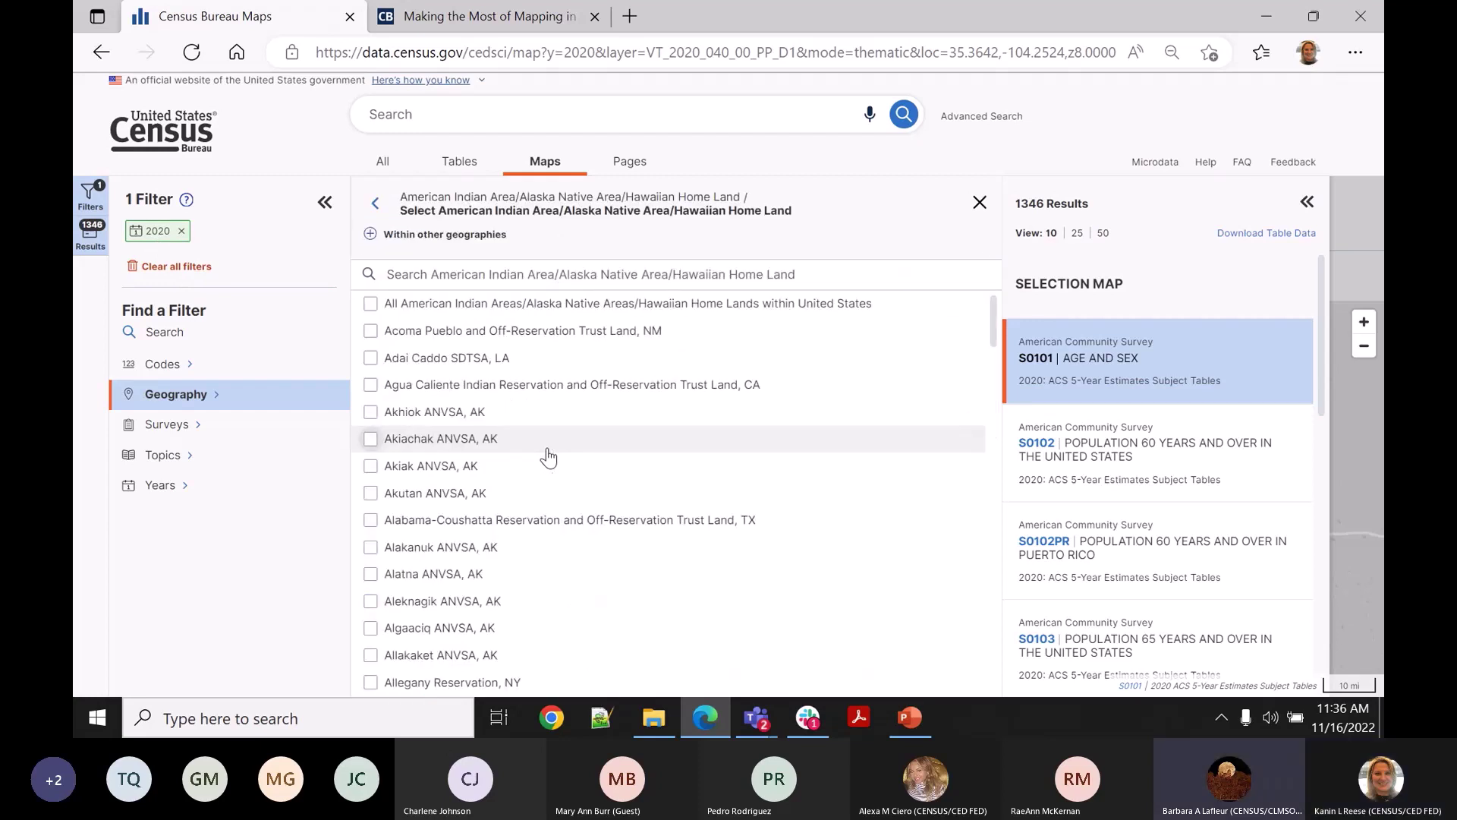
left_click(371, 235)
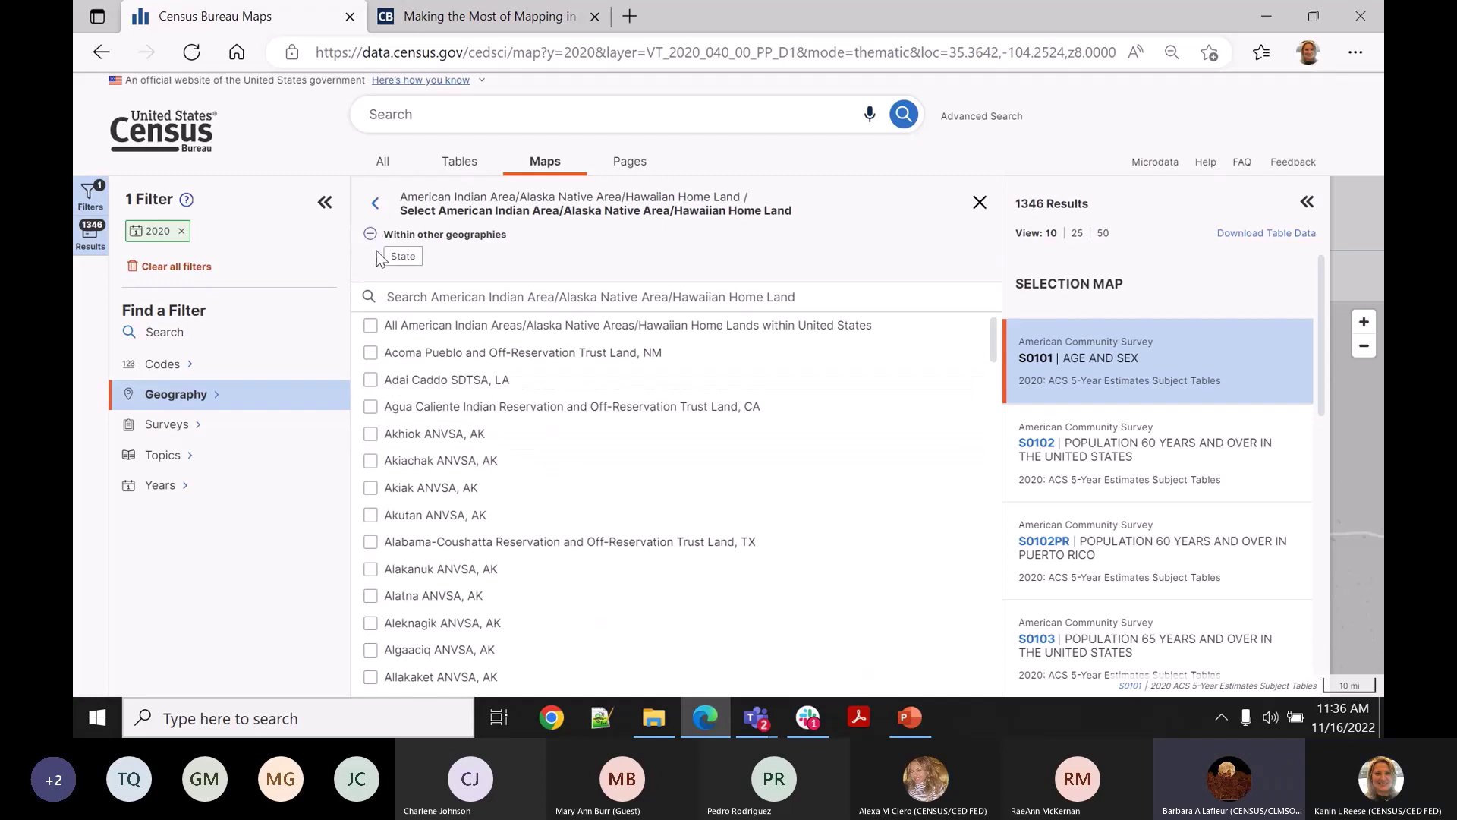
left_click(406, 258)
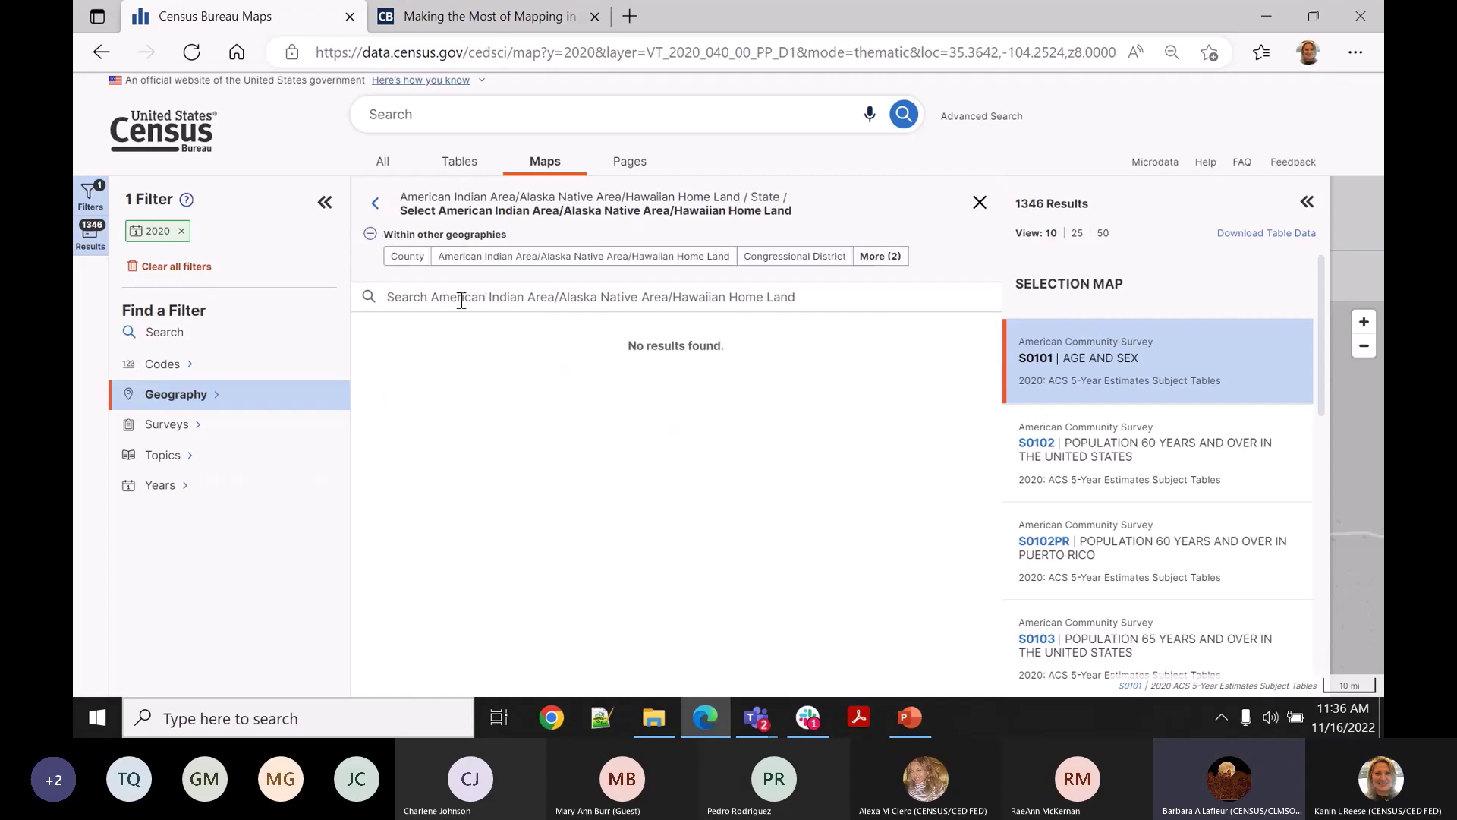
left_click(182, 231)
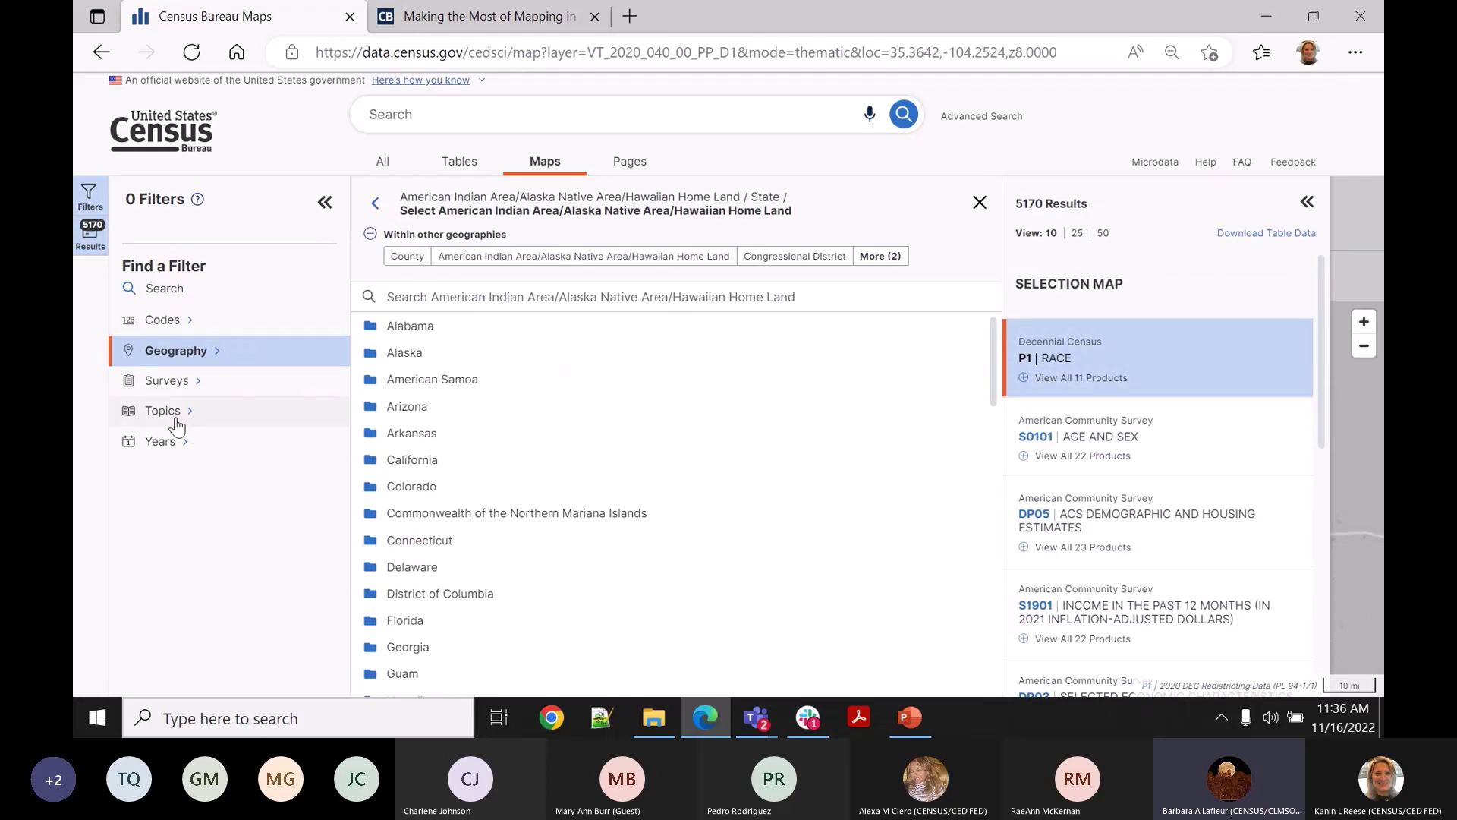
Filter the results by the year 2010 and the American Indian Area geography Acoma Pueblo and Off-Reservation Trust Land, NM.
left_click(171, 444)
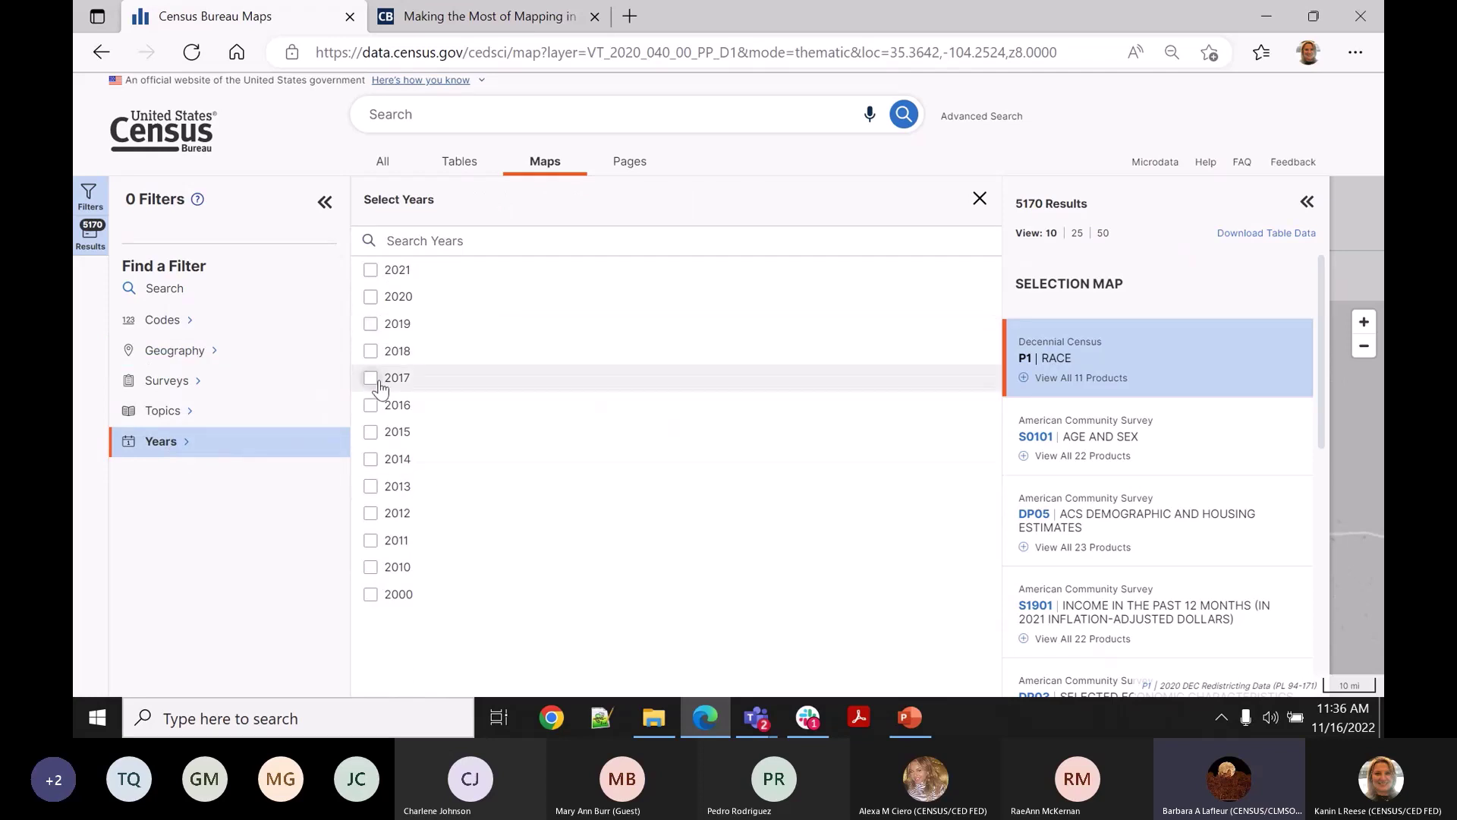
left_click(371, 566)
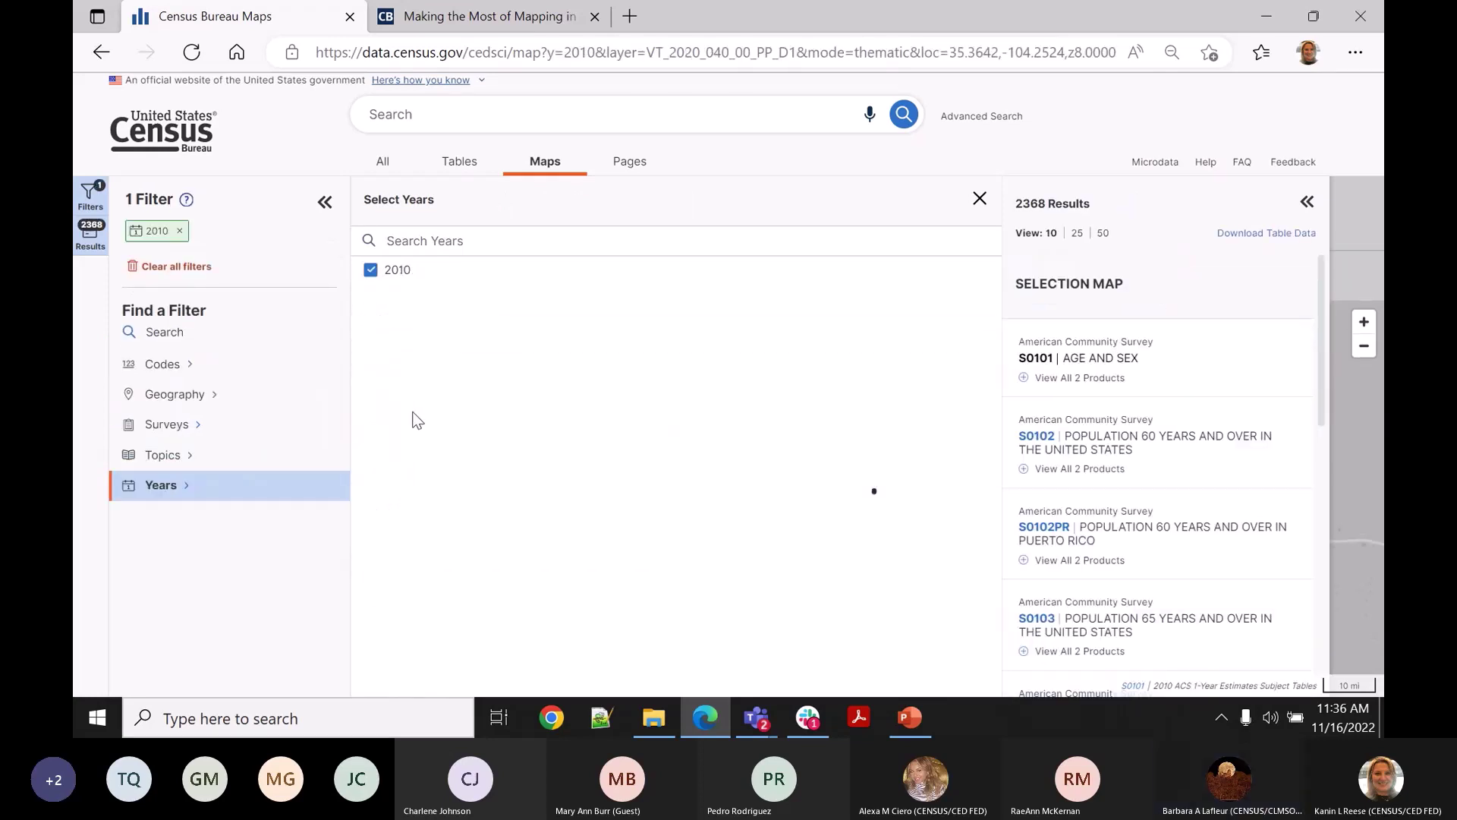
left_click(154, 395)
scroll(586, 525, "down", 2)
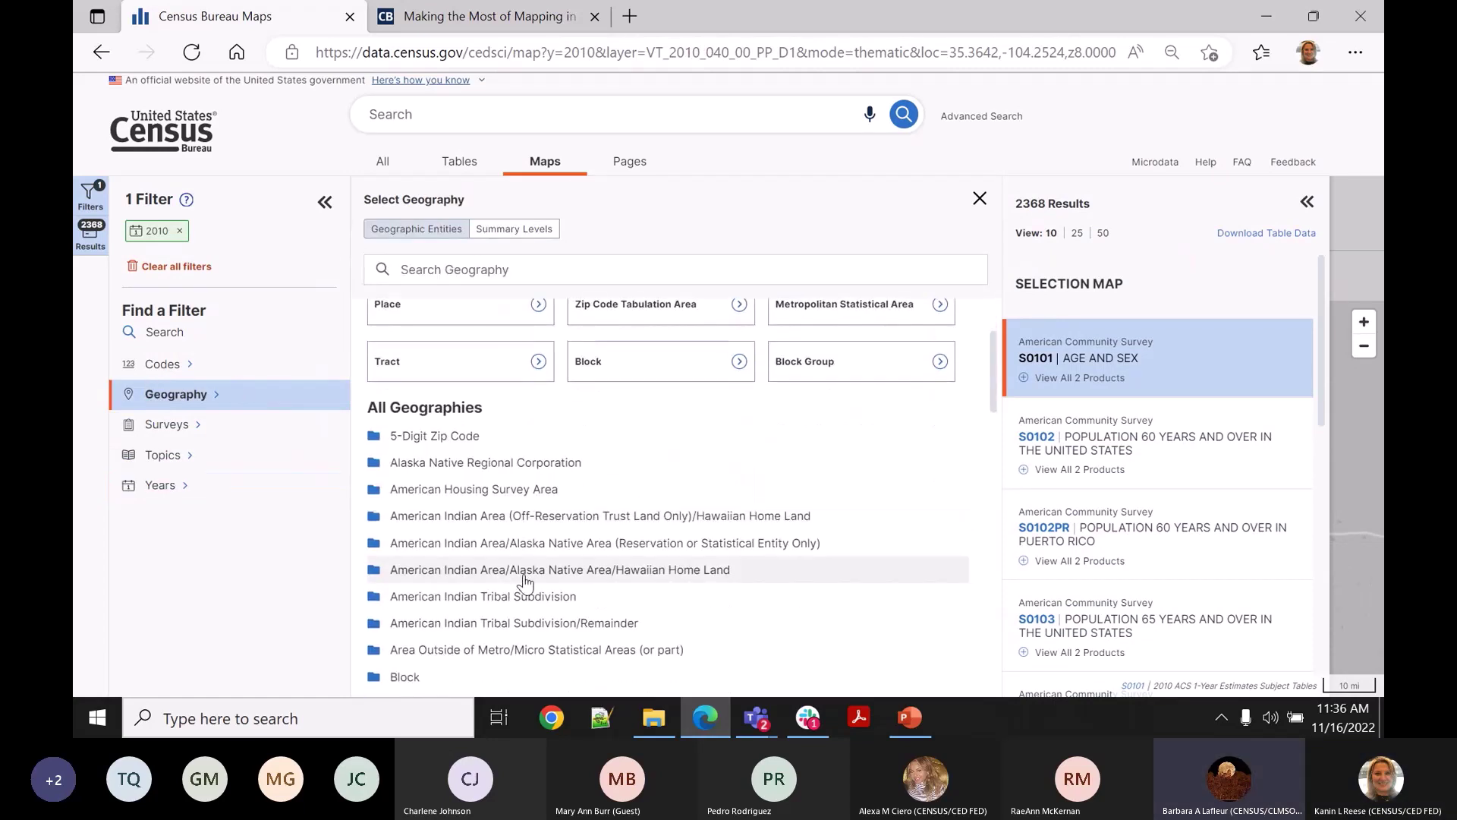
left_click(525, 571)
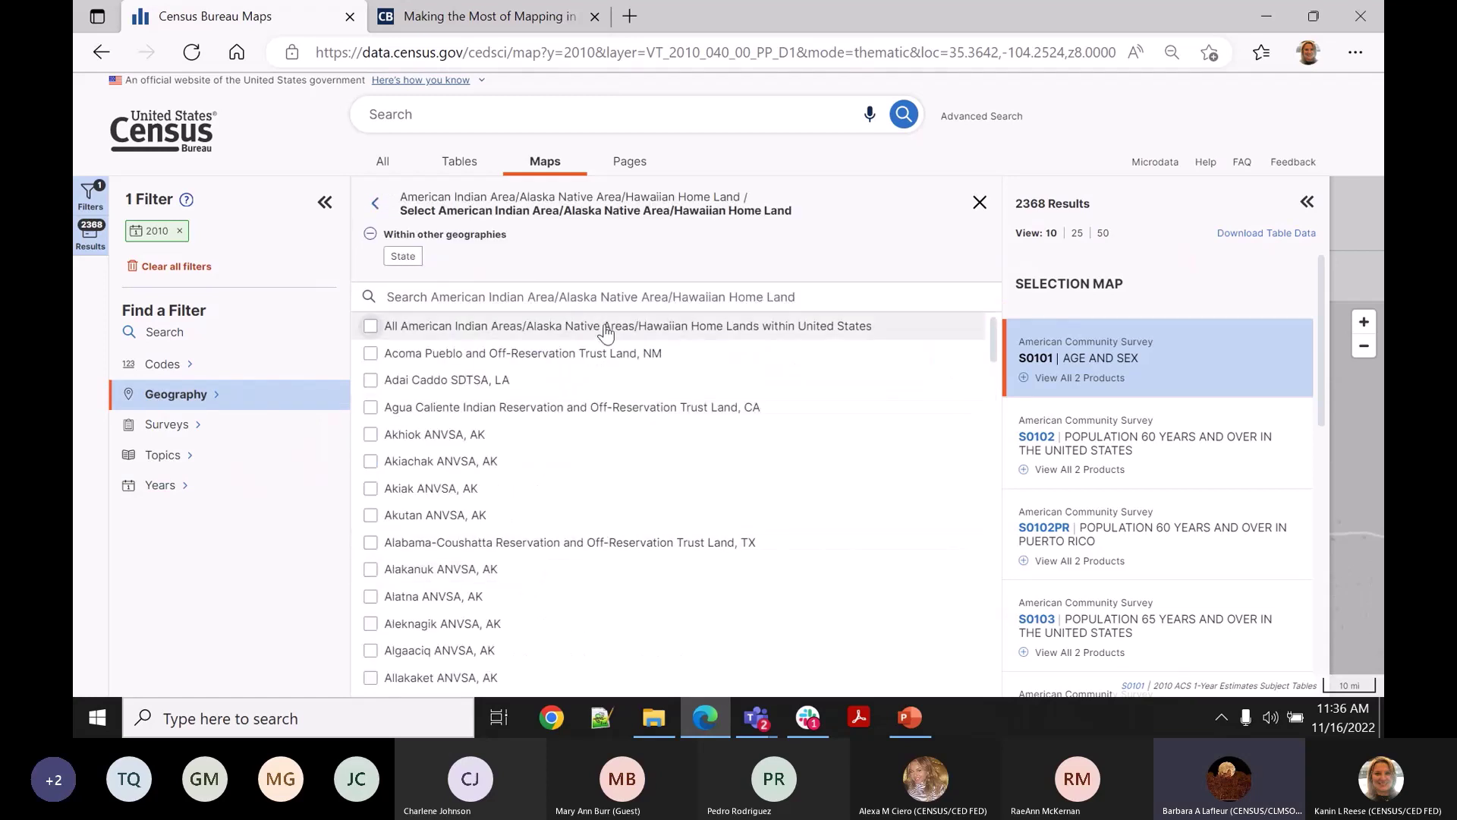
left_click(370, 353)
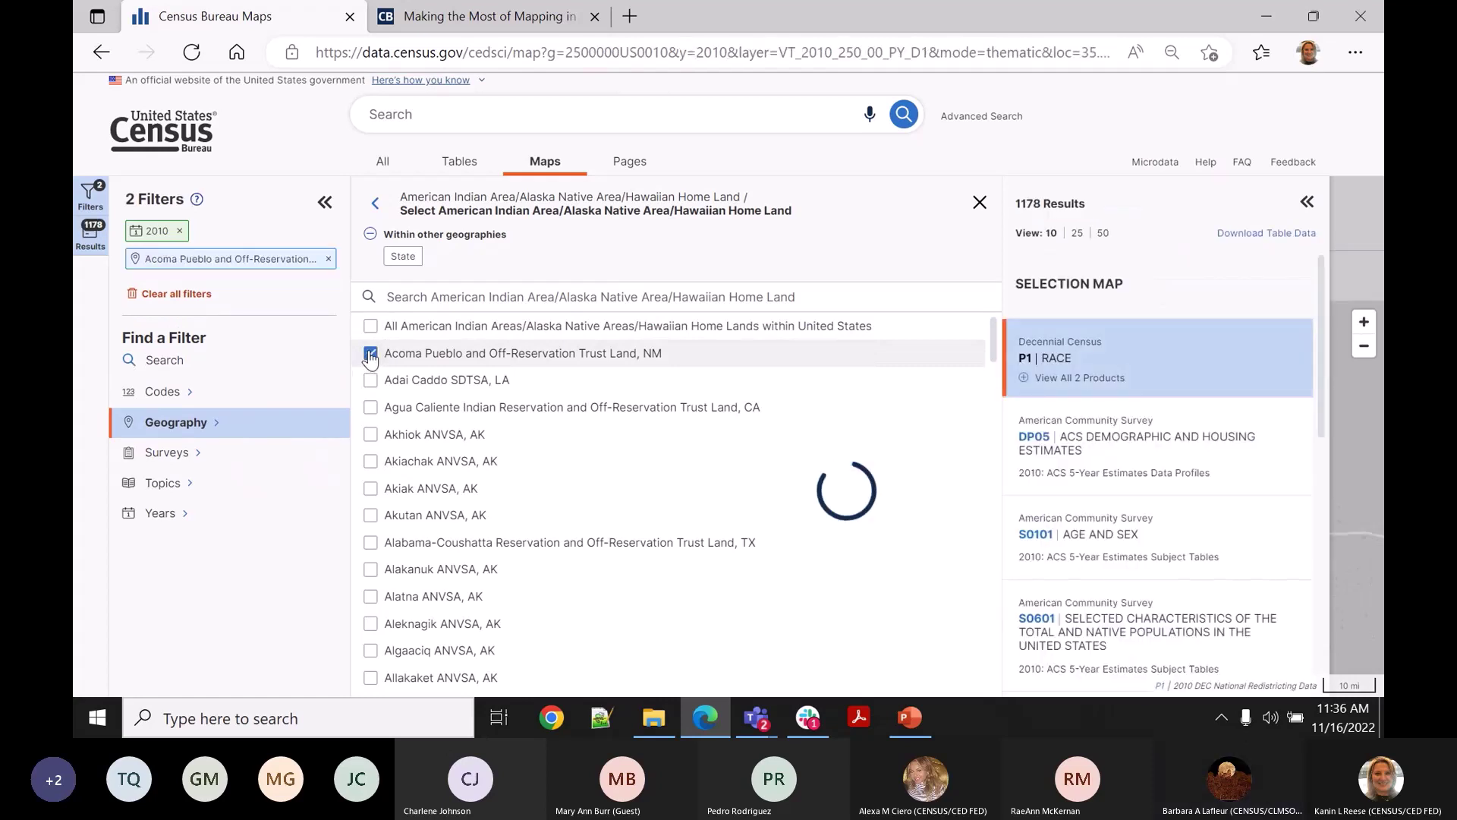
Map the P1 RACE table for the selected geography and collapse the filter and results panes.
left_click(1081, 338)
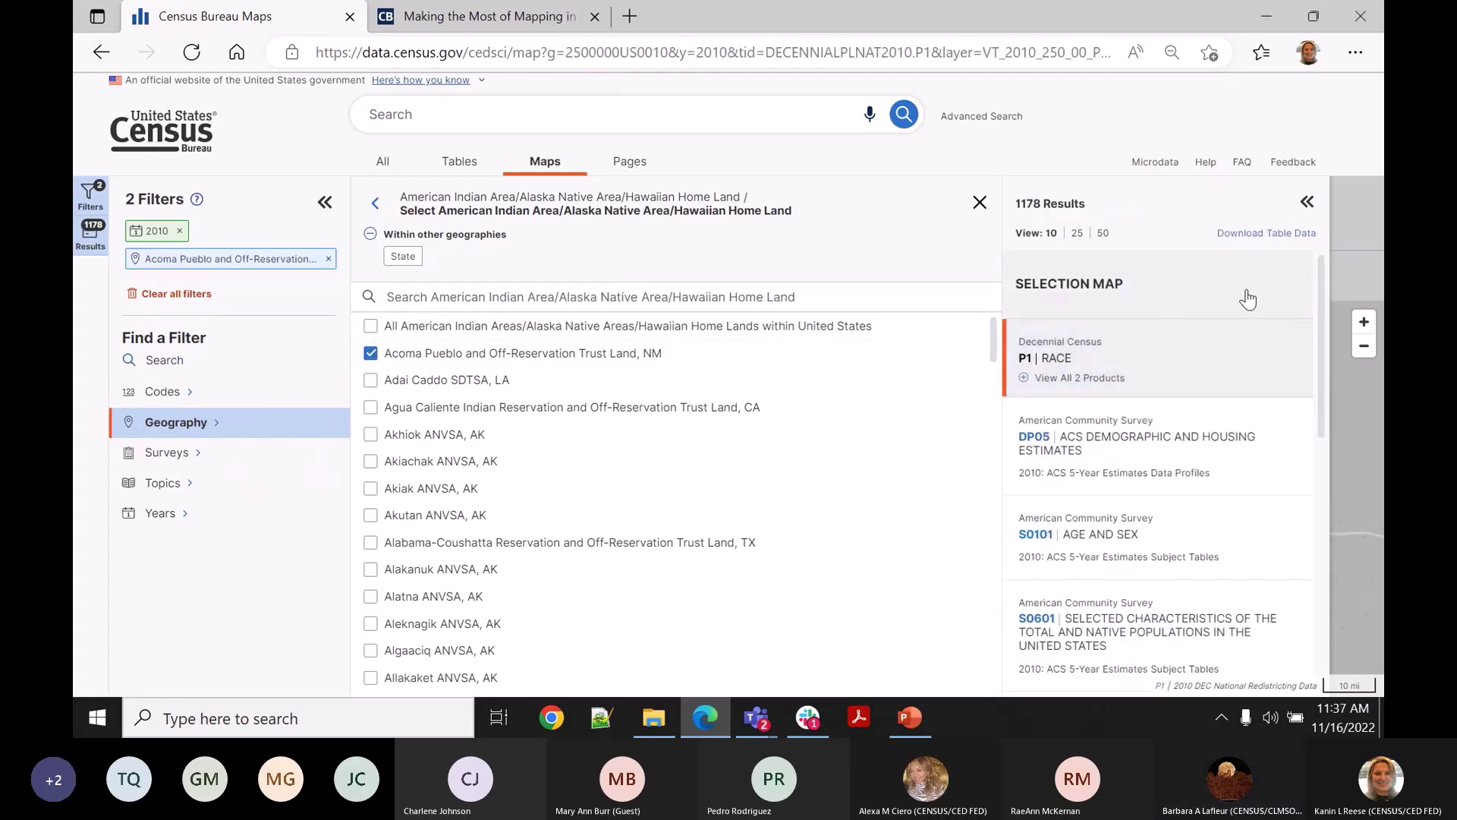
left_click(322, 203)
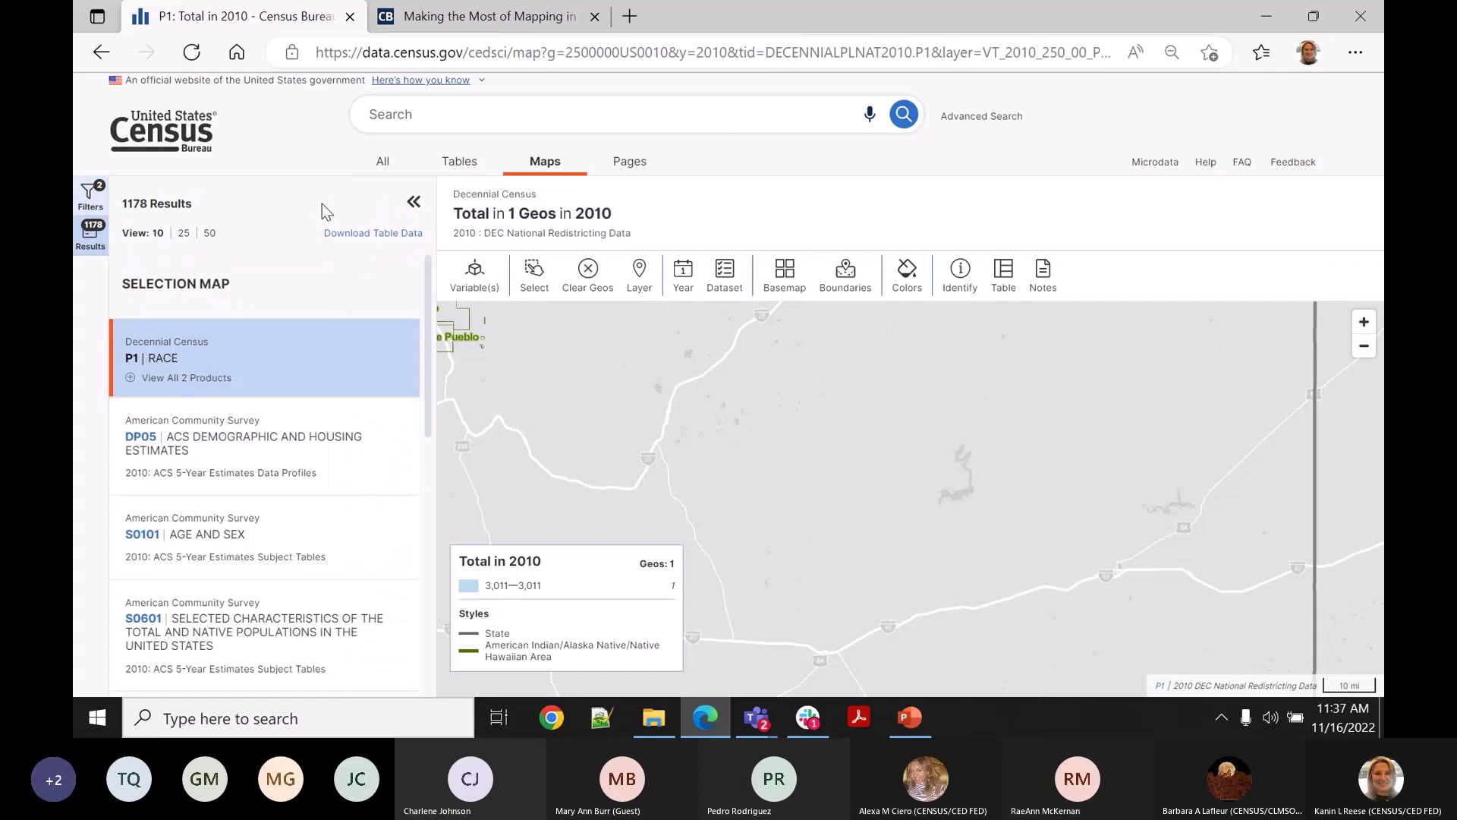
left_click(411, 203)
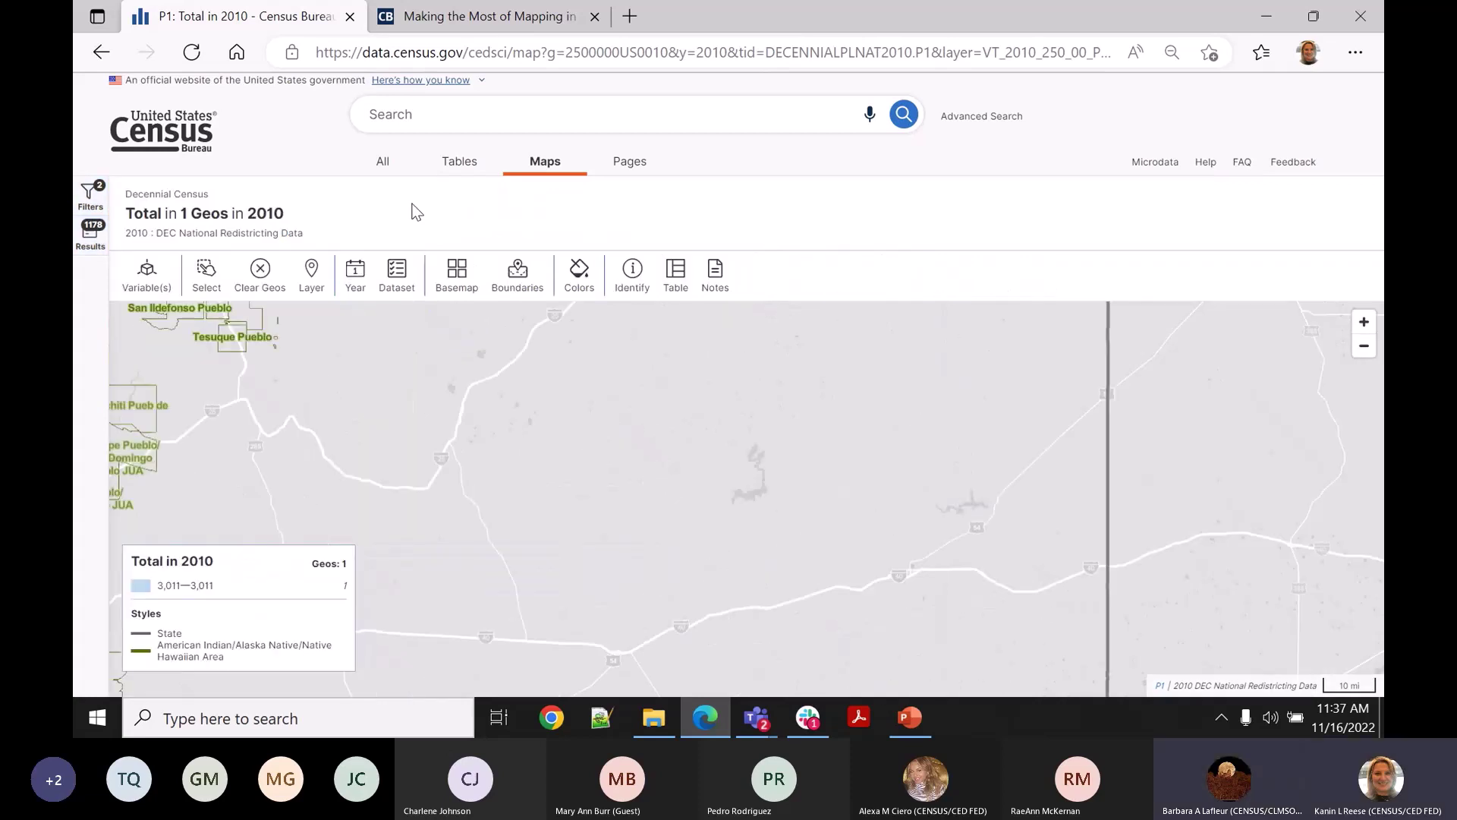
Identify the Jicarilla Apache Nation reservation in northern New Mexico on the map and open its AIANNH details.
left_click_drag(774, 459, 1351, 588)
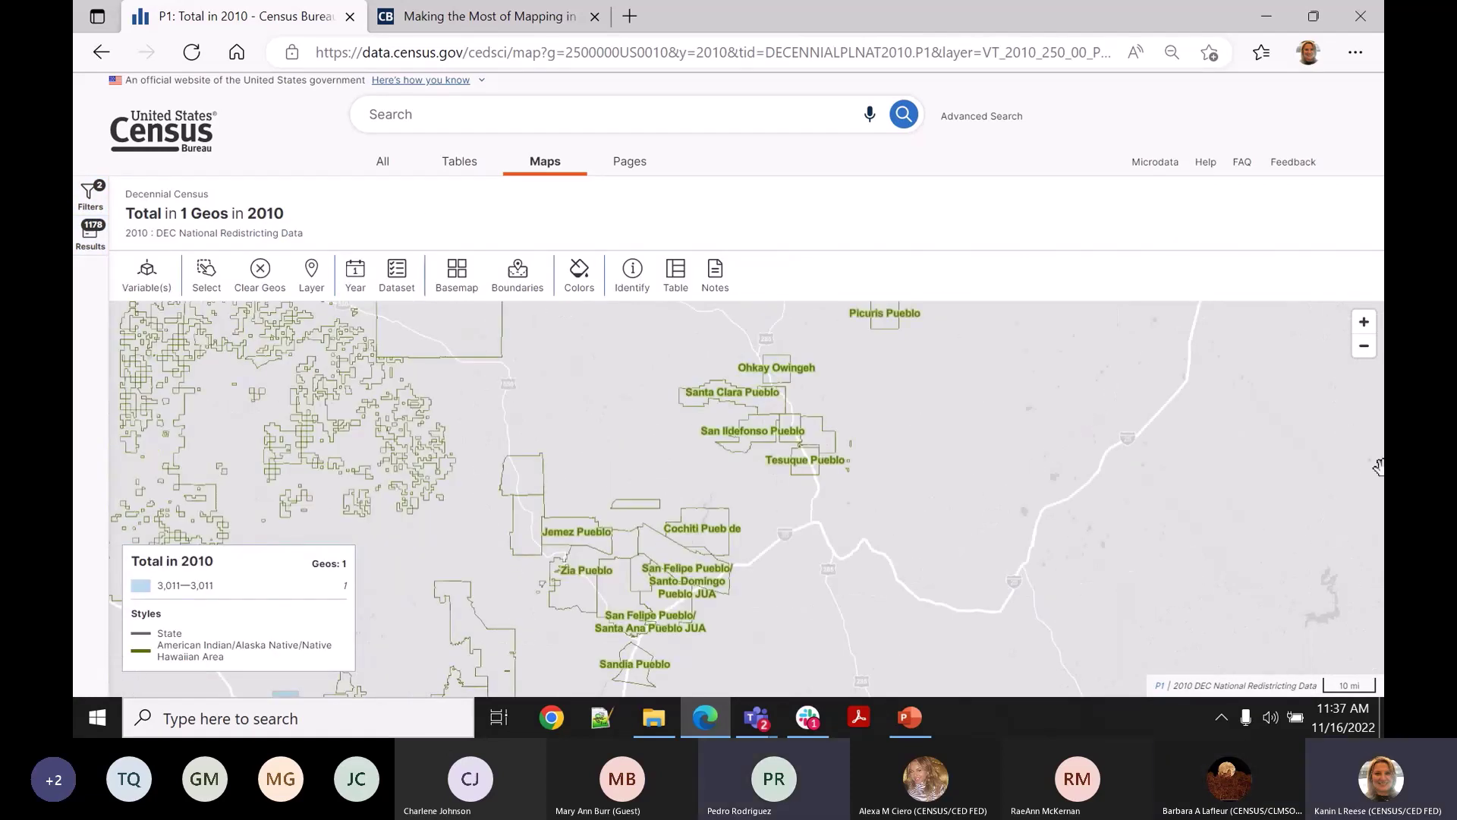
left_click(1369, 355)
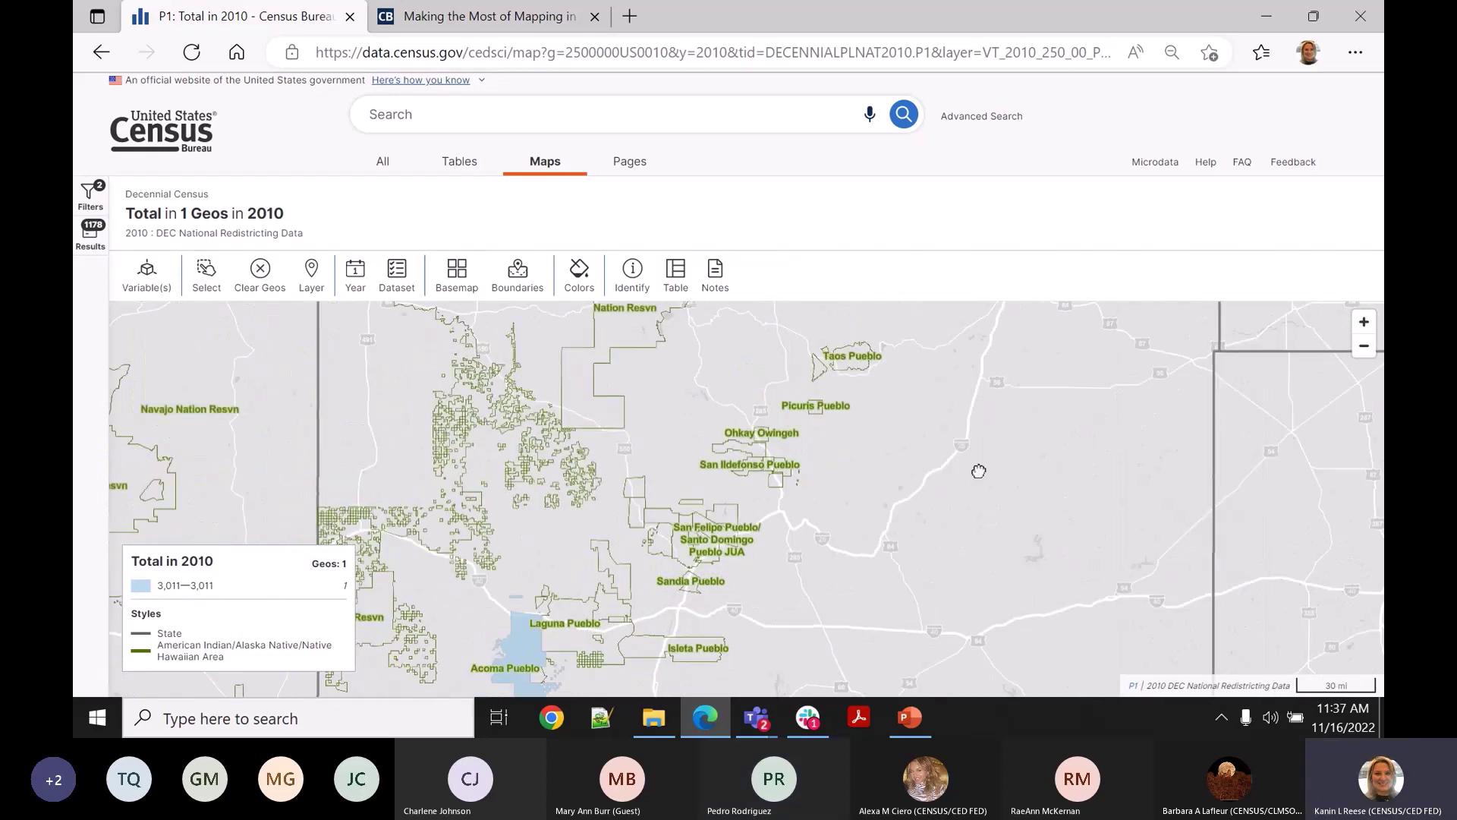
left_click(1364, 347)
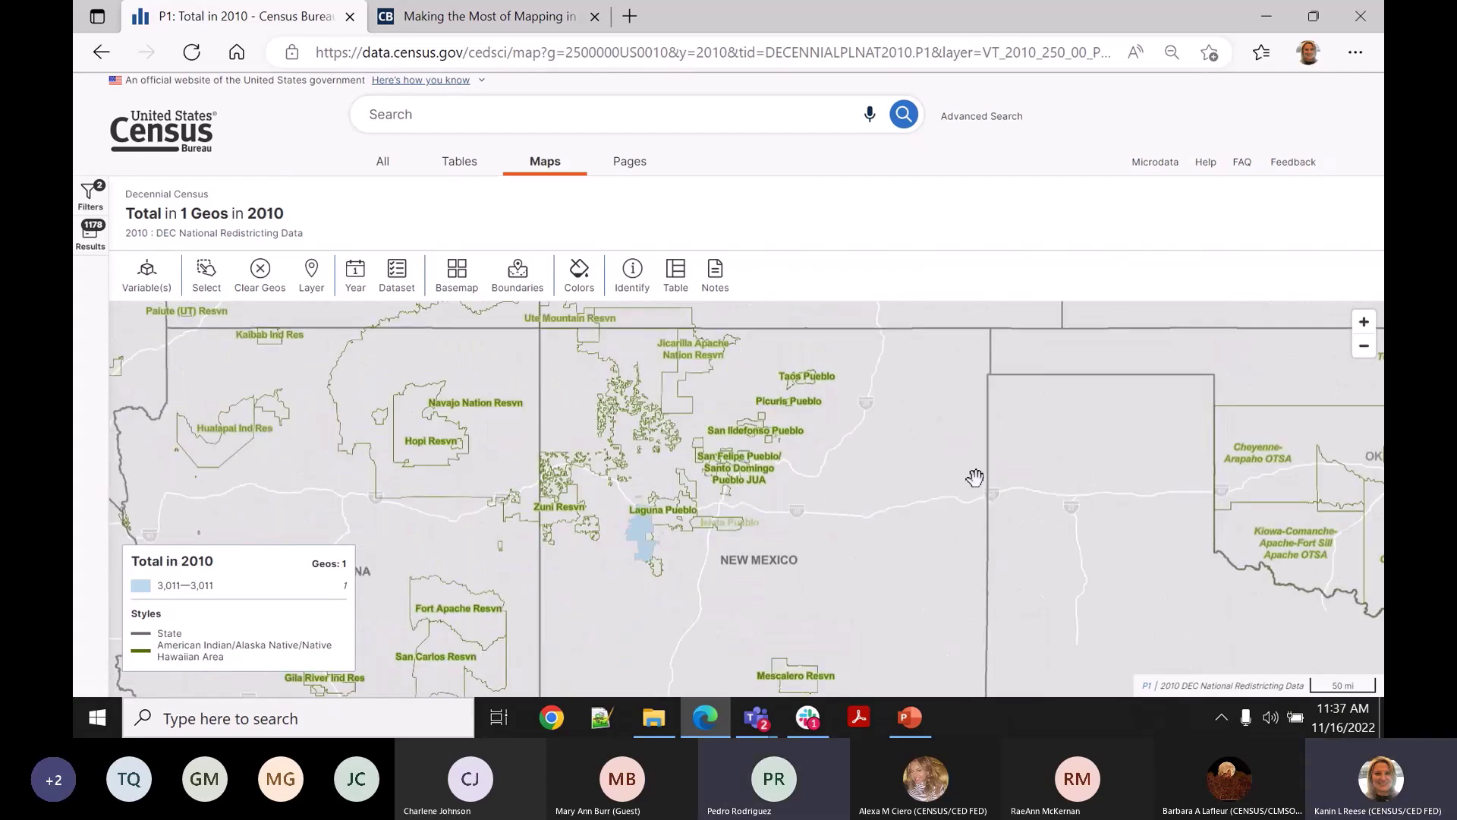
left_click_drag(973, 478, 969, 514)
left_click(1365, 327)
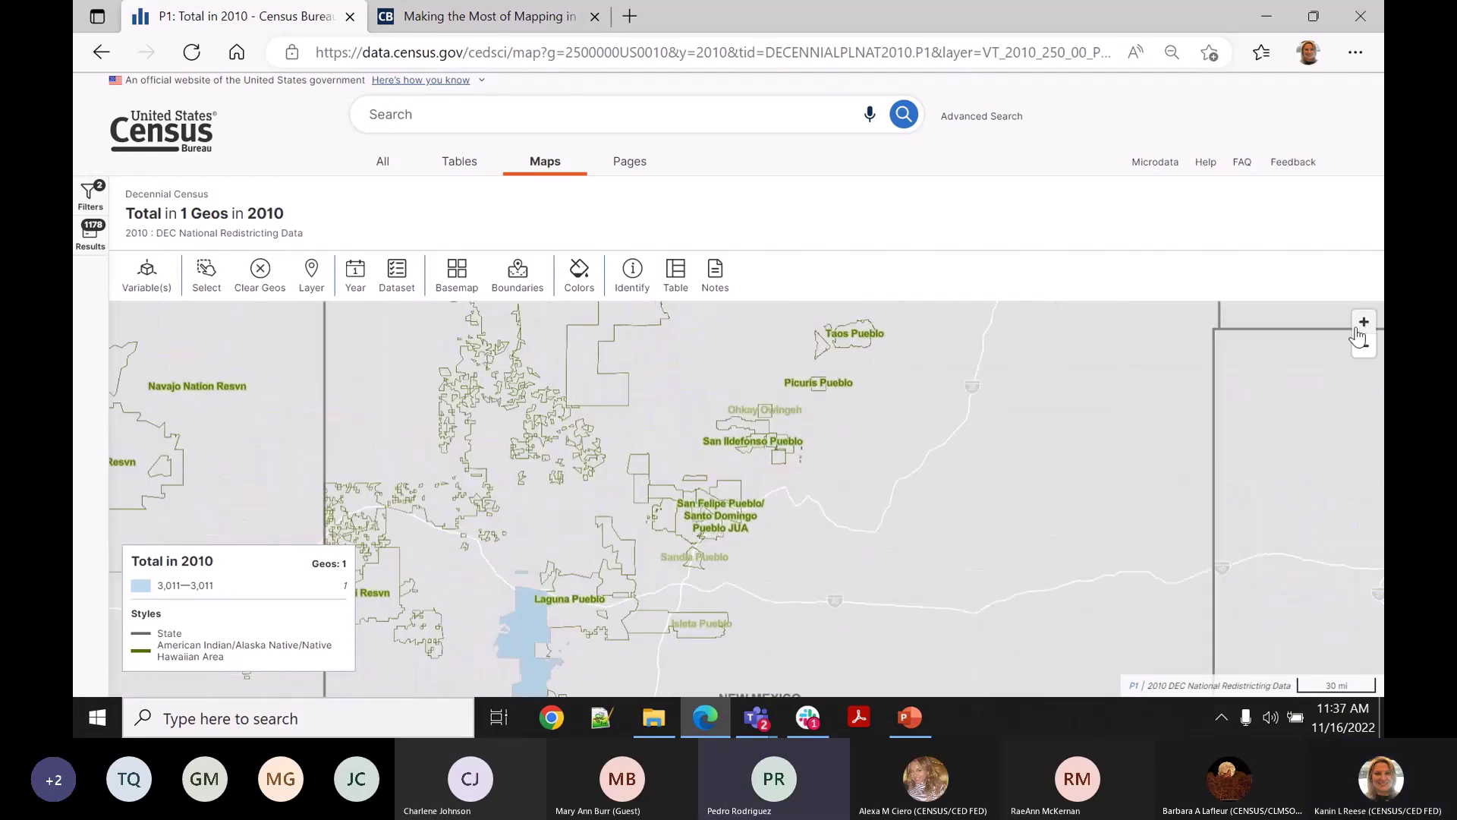
left_click_drag(987, 486, 1093, 592)
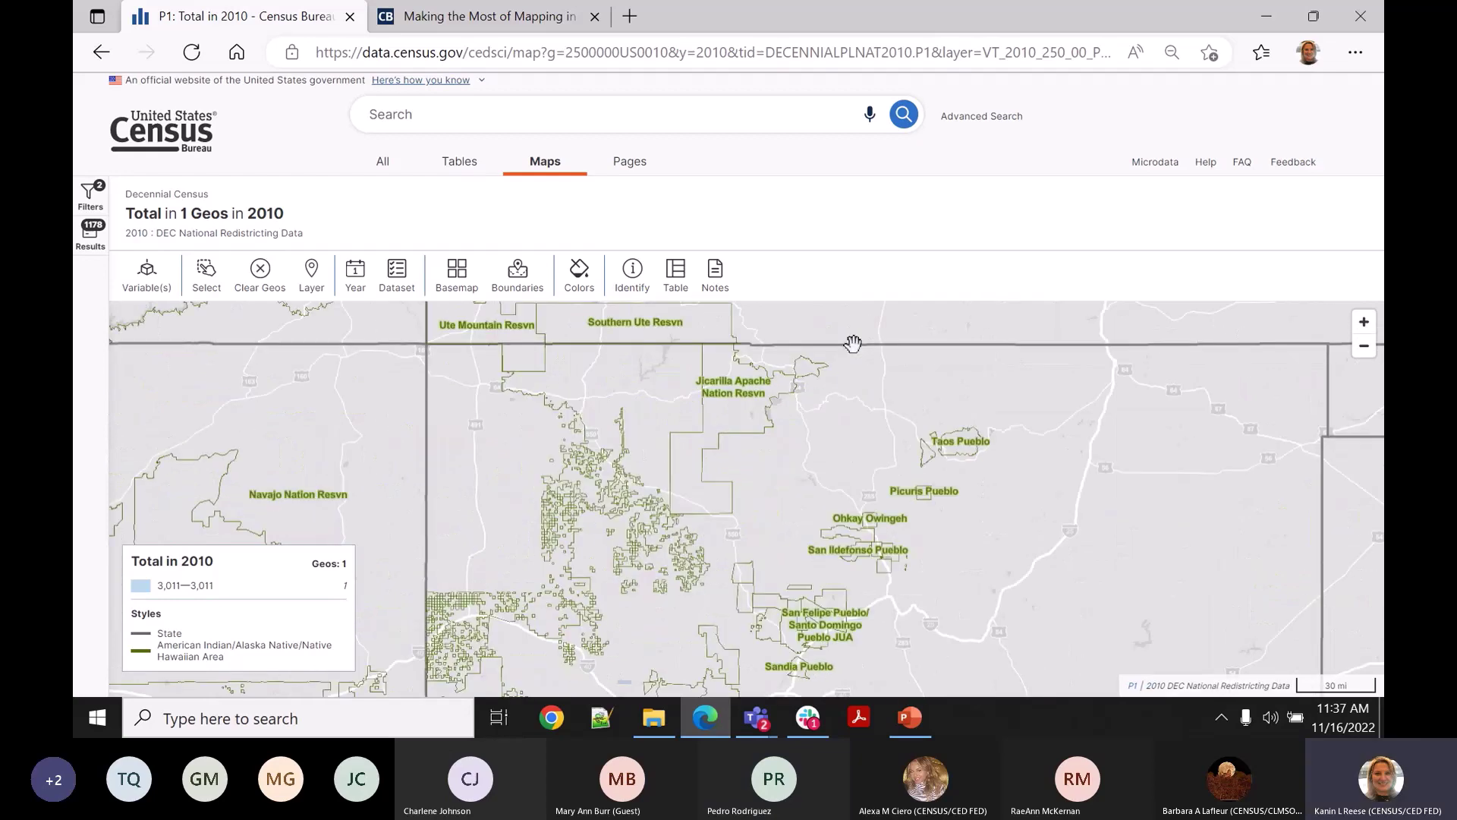
left_click(620, 279)
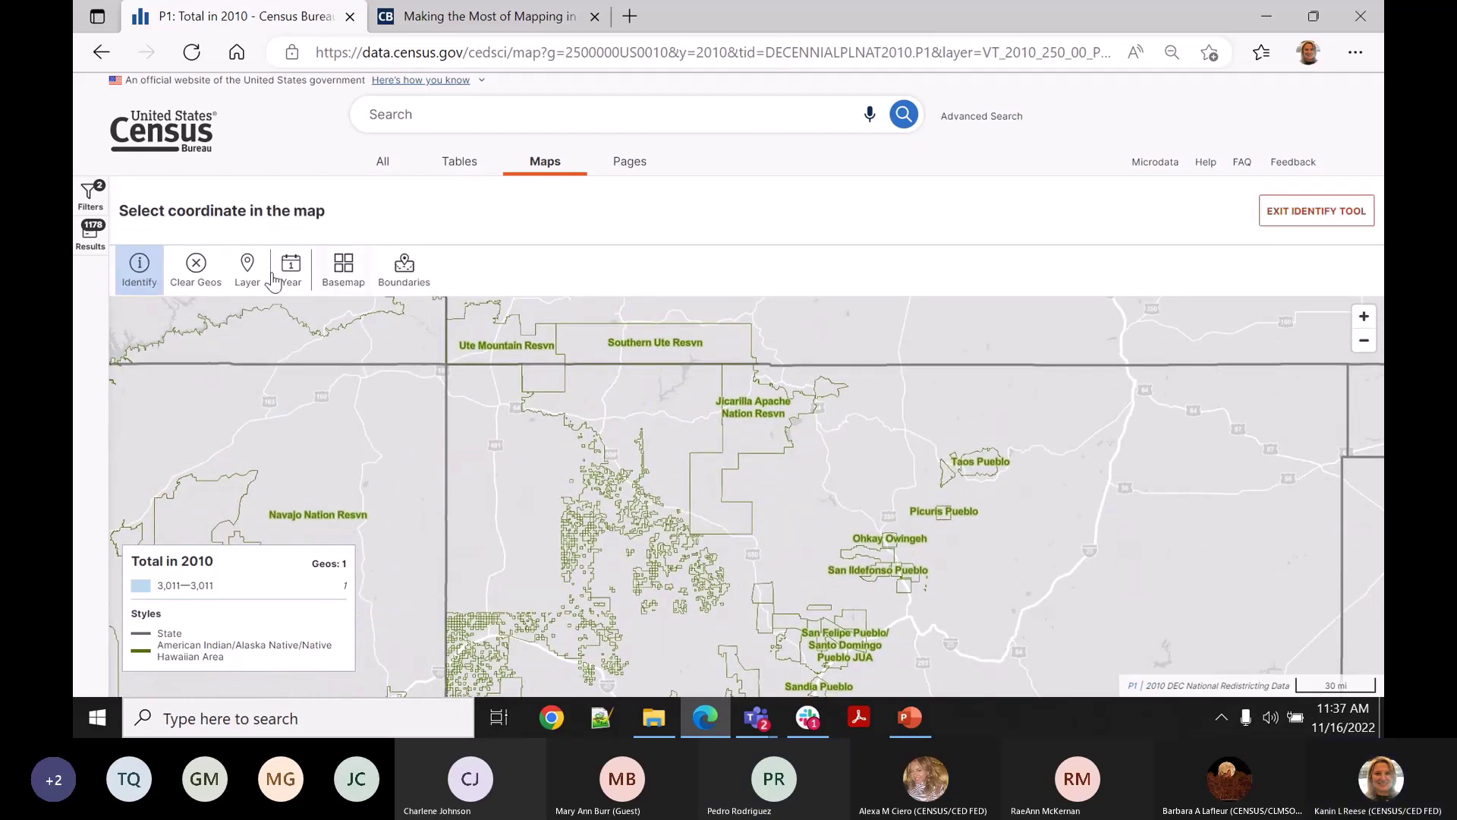
left_click(744, 426)
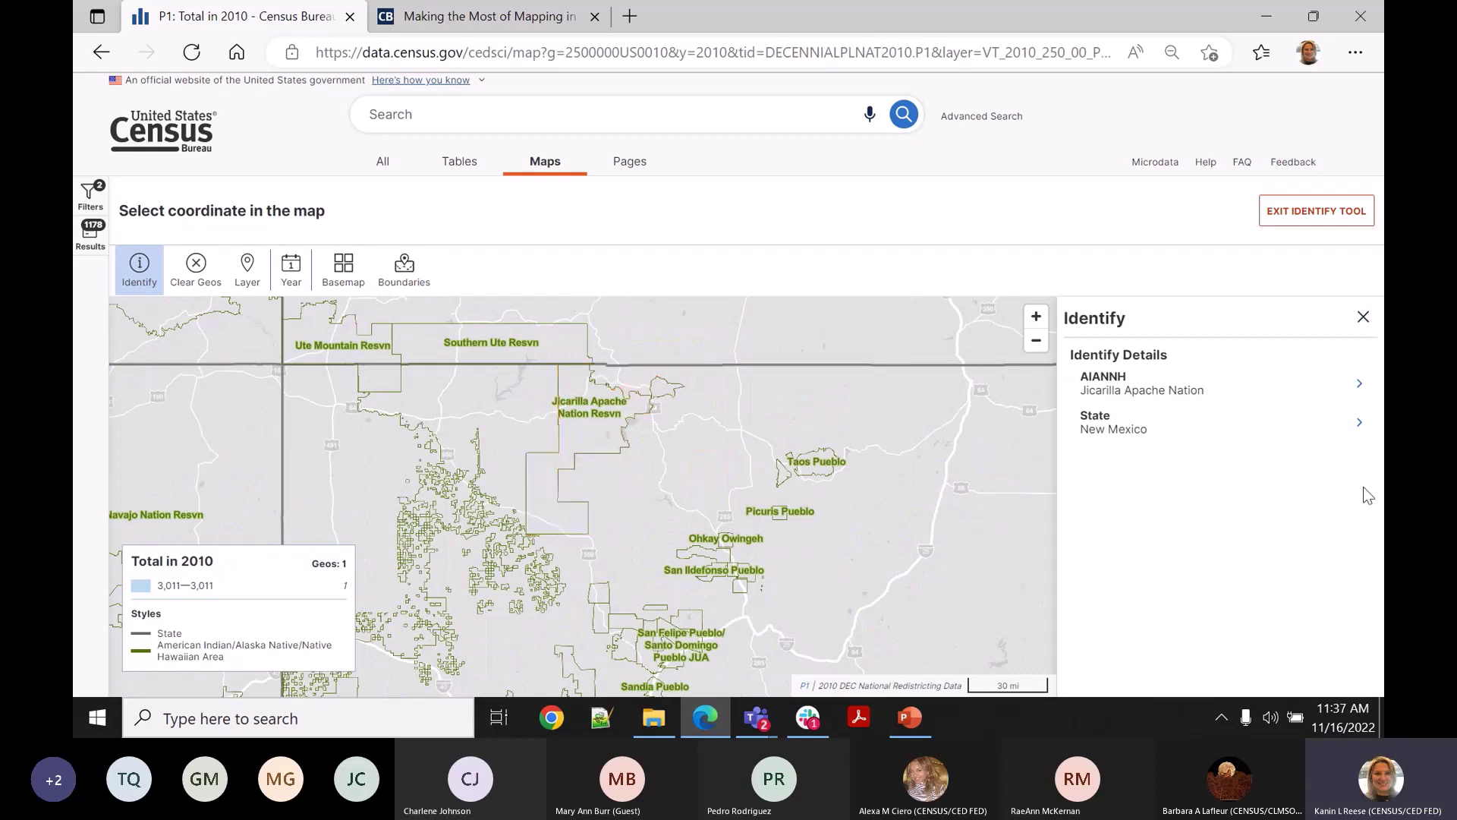
left_click(1358, 391)
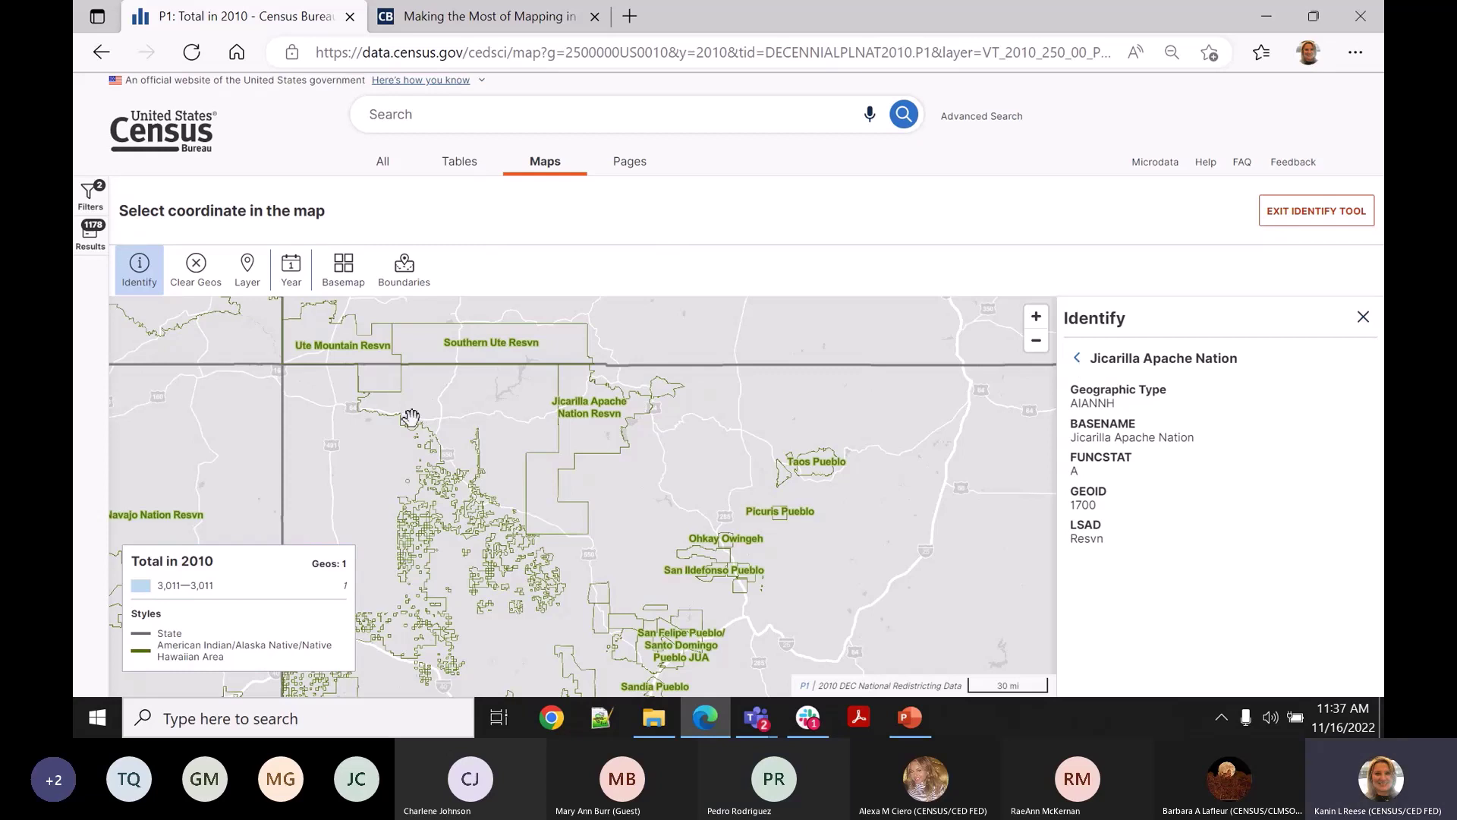
Switch to the P1 RACE table and download its 2010 DEC National Redistricting Data as a zipped CSV.
left_click(454, 167)
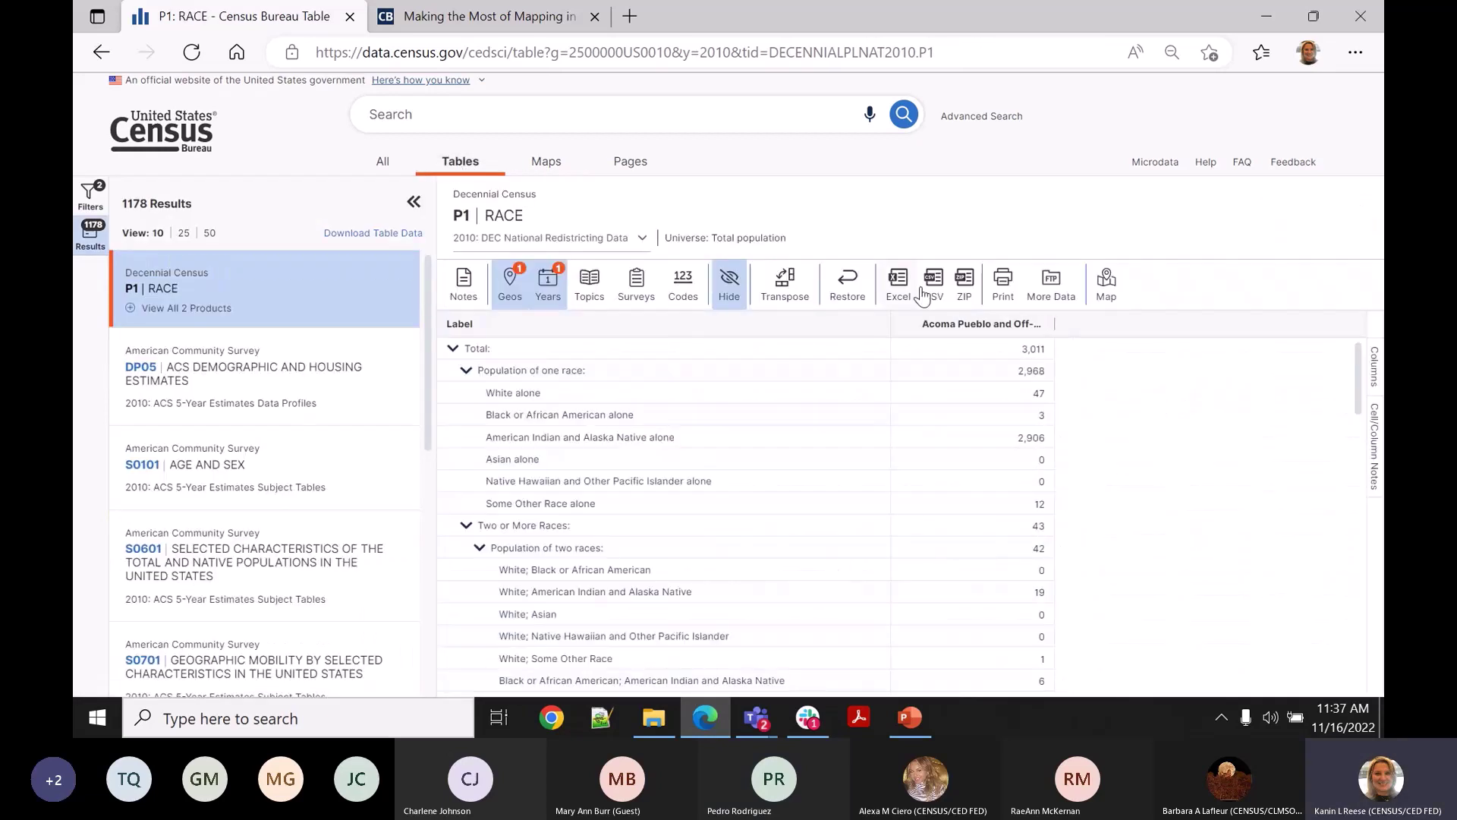
left_click(967, 293)
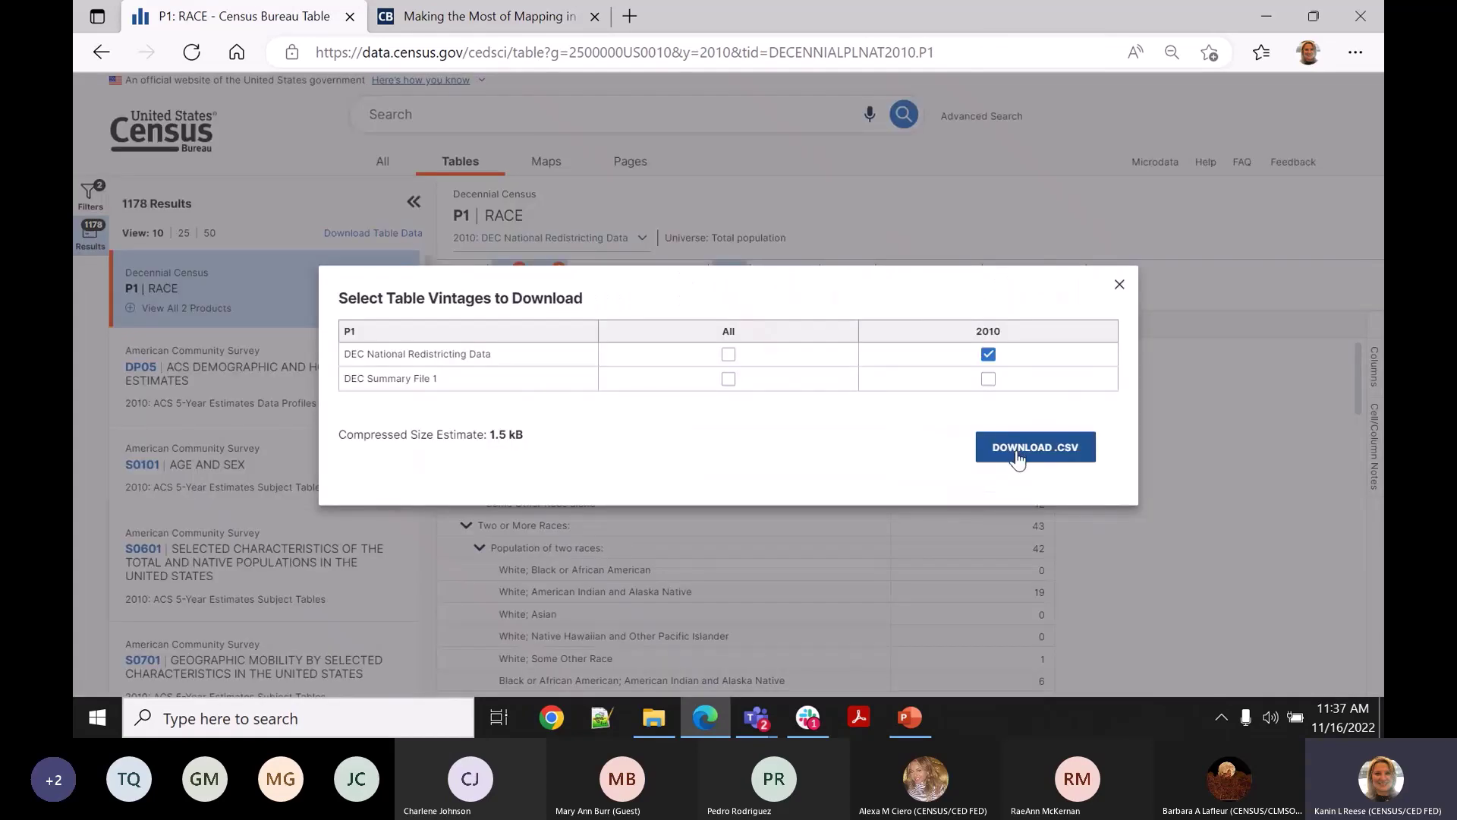
left_click(1017, 456)
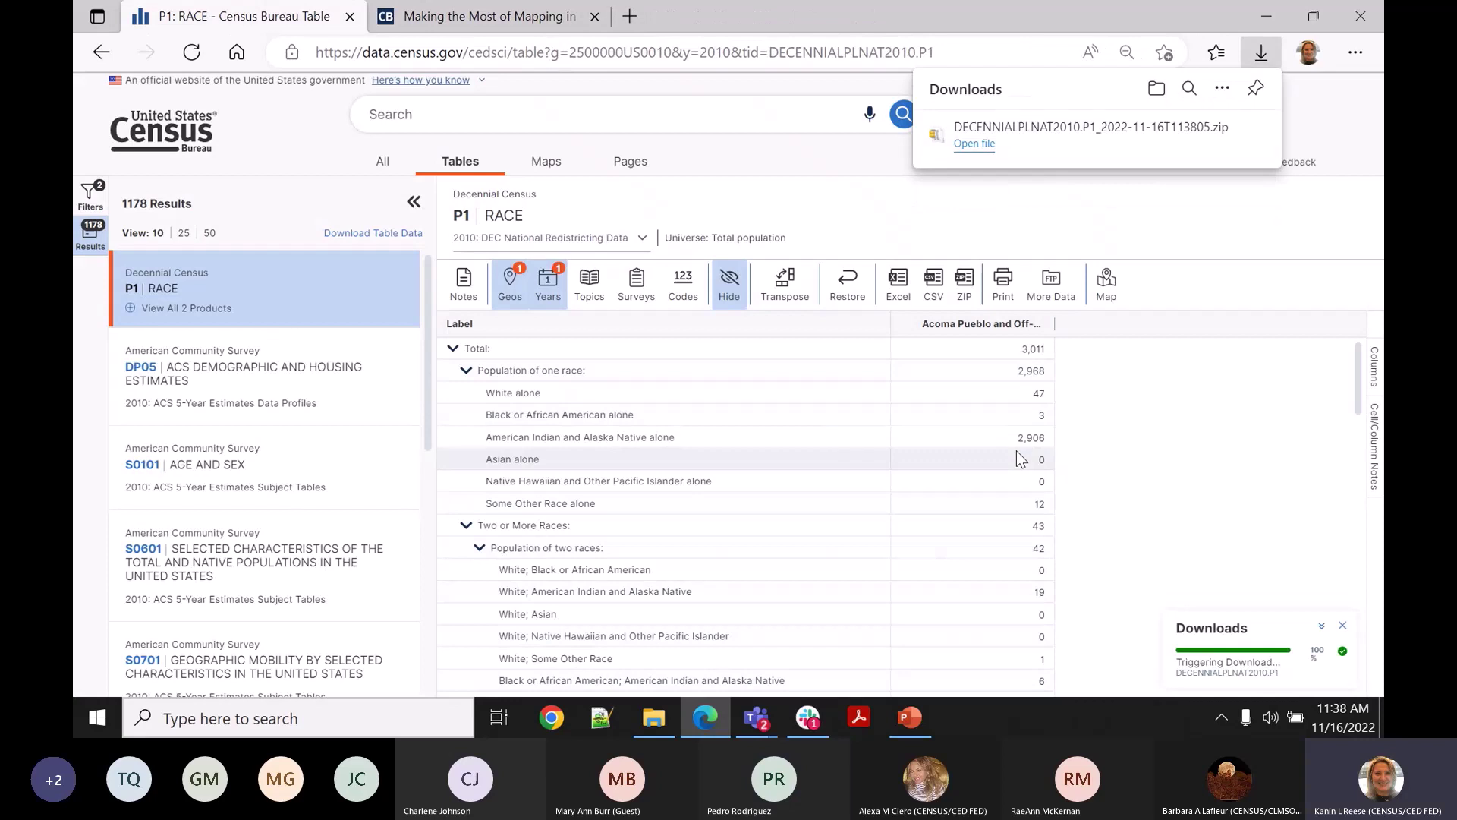
Open DECENNIALPLNAT2010.P1-Data.csv from the downloaded archive in Excel and widen columns A through D.
left_click(974, 145)
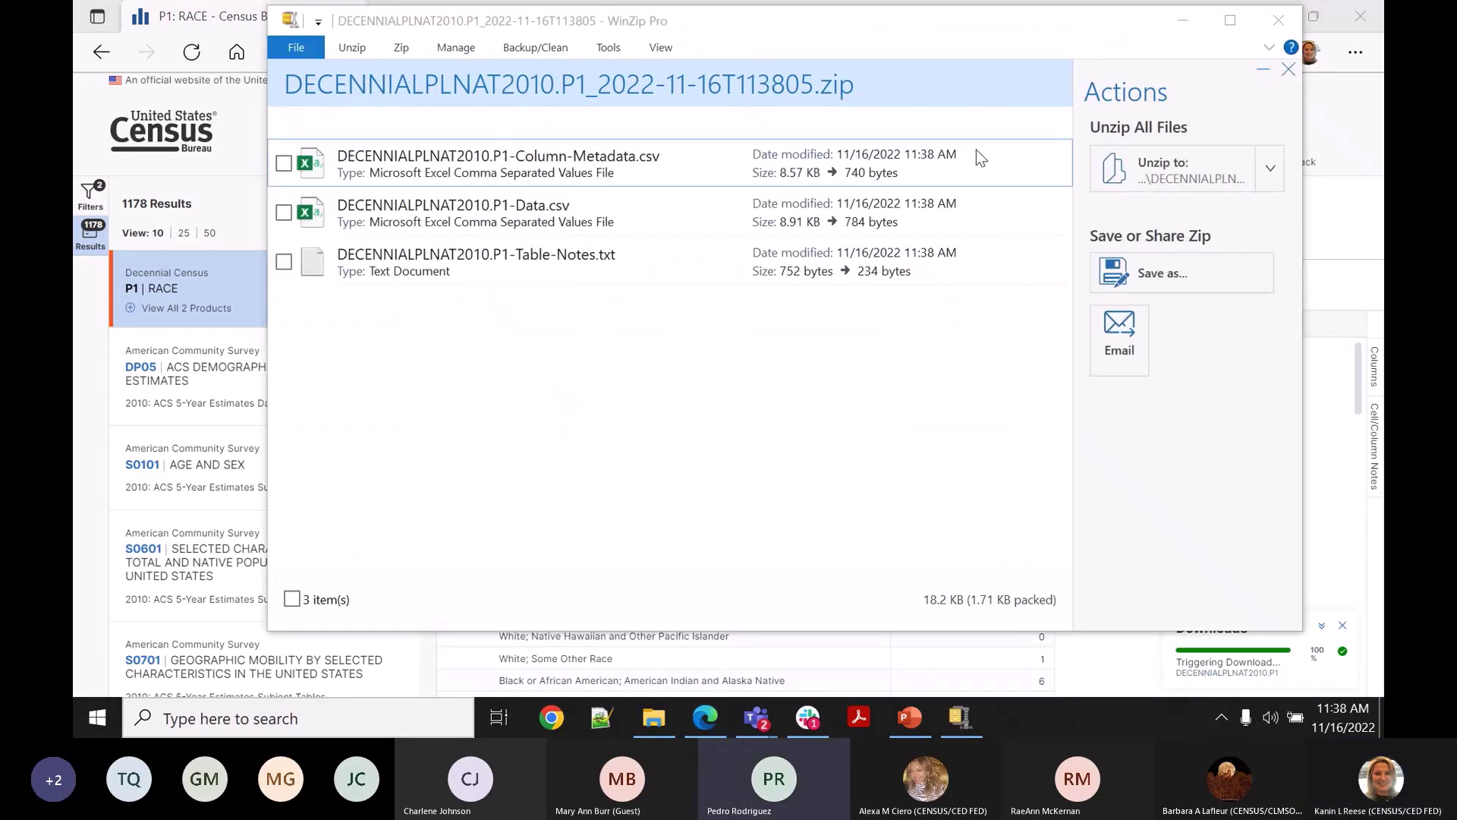
left_click(532, 214)
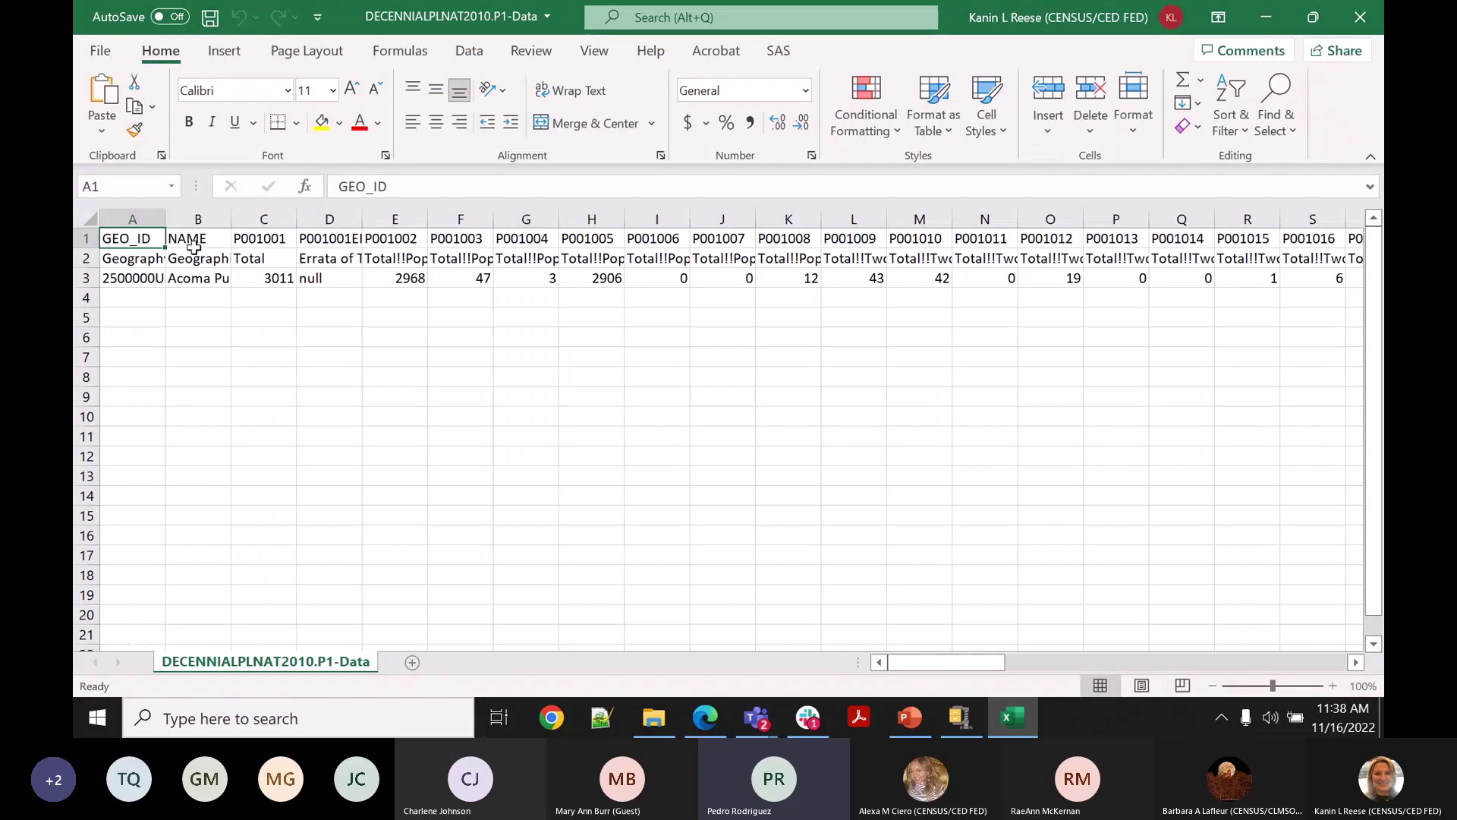
left_click_drag(163, 221, 385, 235)
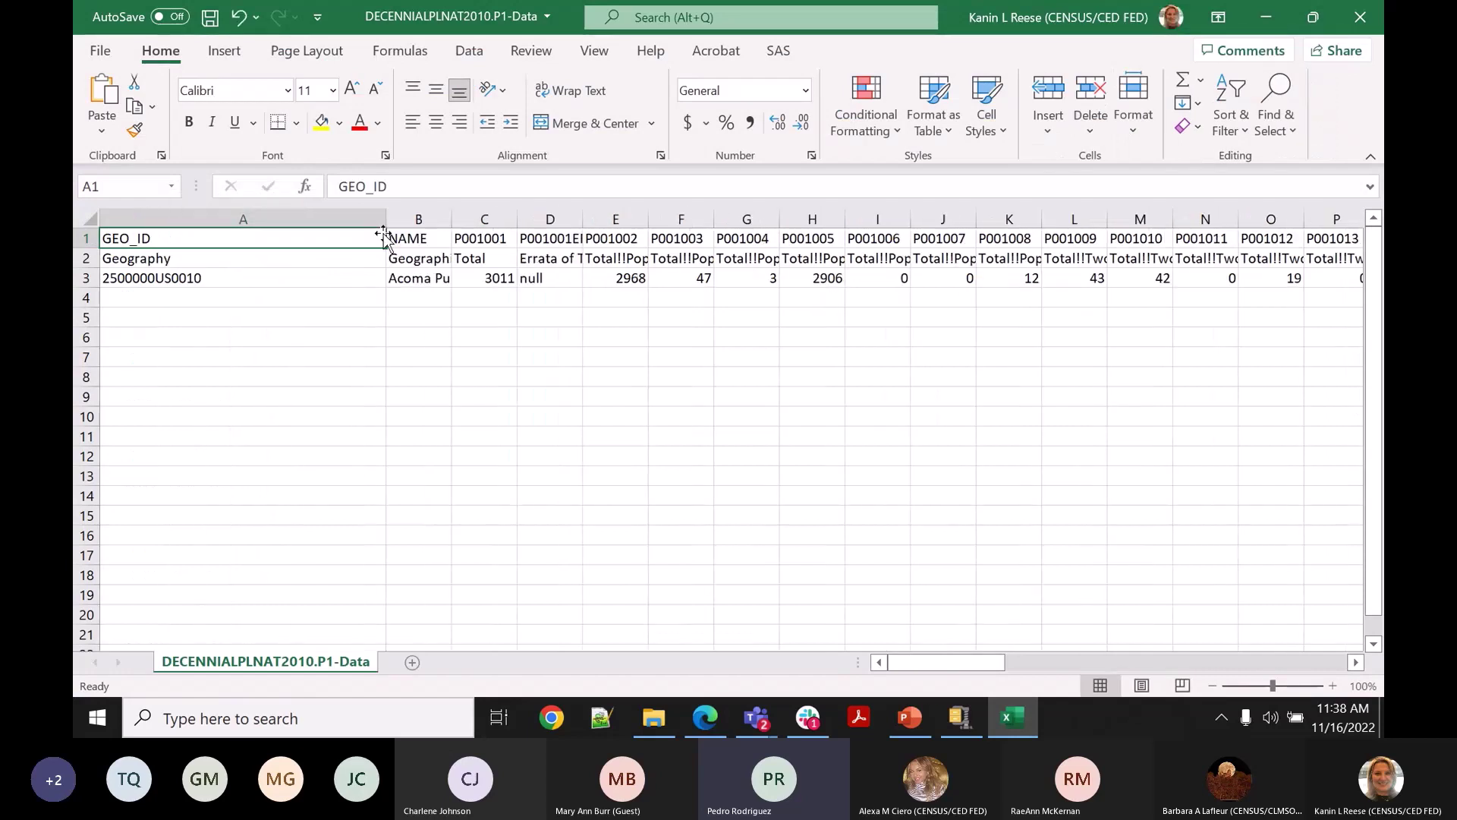
left_click(343, 277)
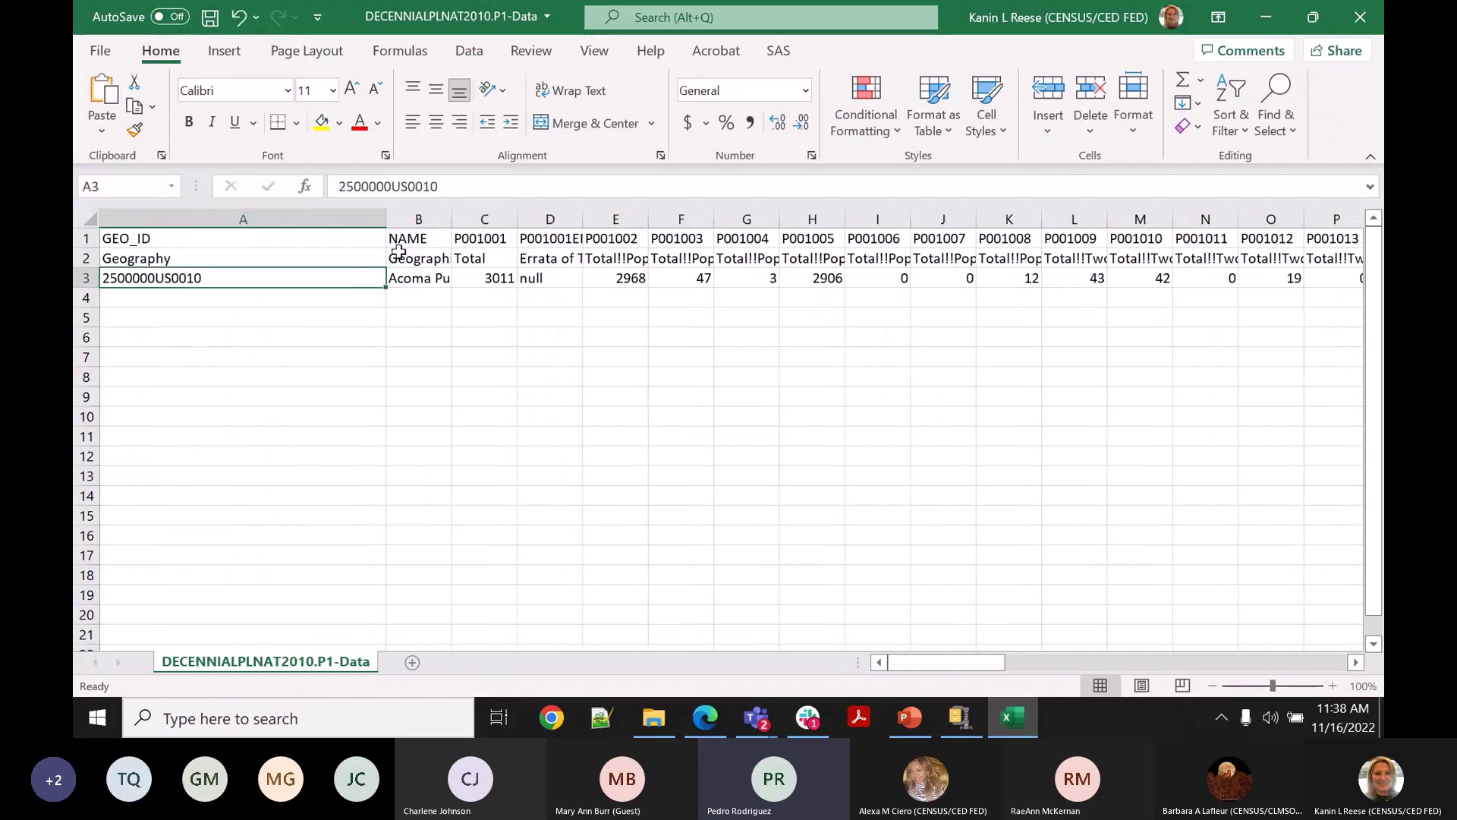
left_click_drag(456, 219, 954, 228)
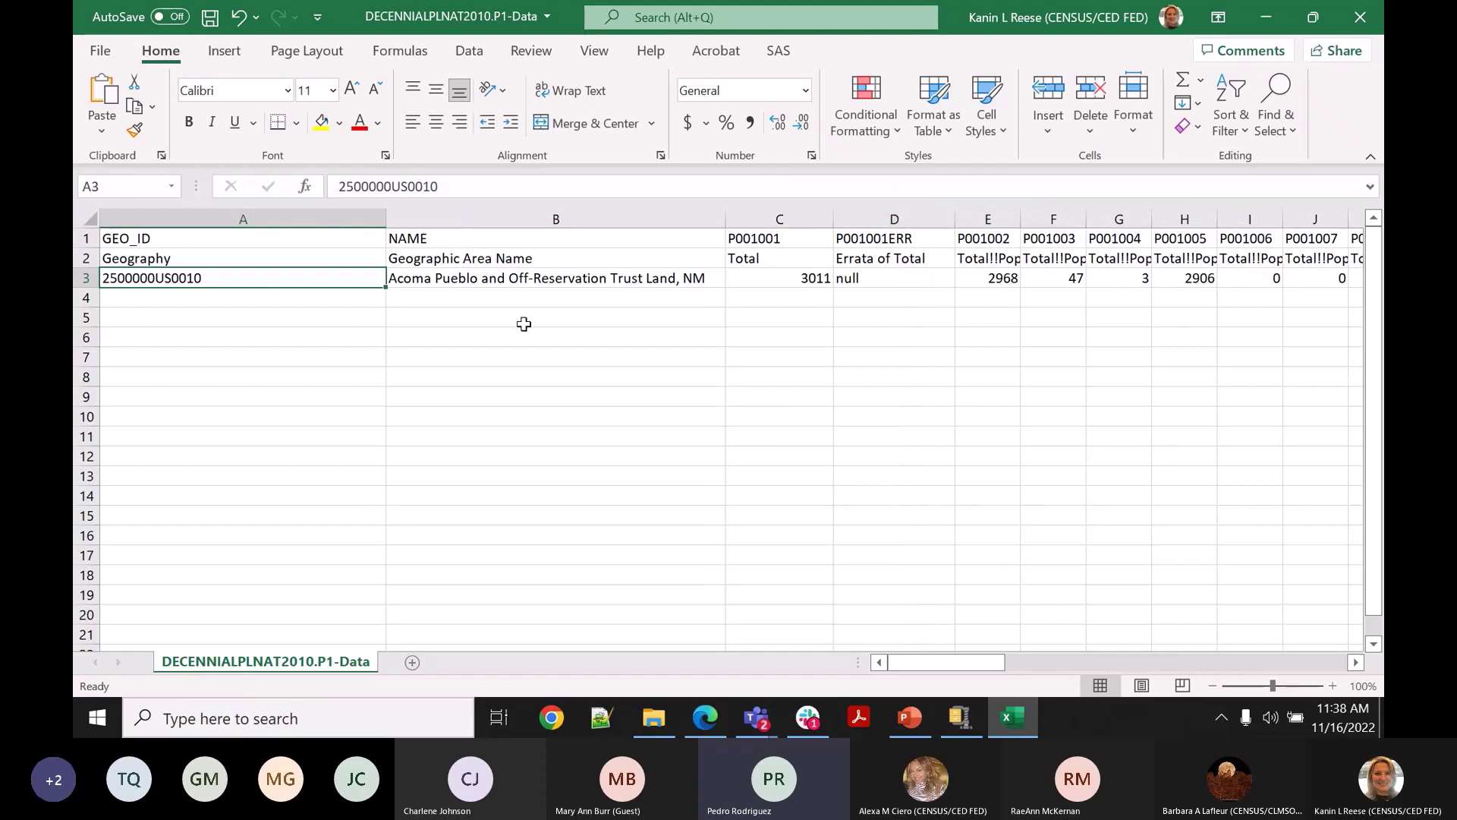
Examine the Acoma Pueblo values in row 3 across the P1 data columns, and return to cell A3.
key("Right")
key("Right")
key("Right")
key("Right")
key("Right")
key("Right")
key("Right")
key("Right")
key("Right")
key("Right")
key("Right")
key("Right")
key("Right")
key("Right")
key("Right")
key("Right")
key("Right")
key("Right")
key("Right")
key("Right")
key("Right")
key("Right")
key("Right")
key("Right")
key("Right")
key("Right")
key("Right")
key("Right")
key("Right")
key("Right")
key("Right")
key("Right")
key("Right")
key("Right")
key("Right")
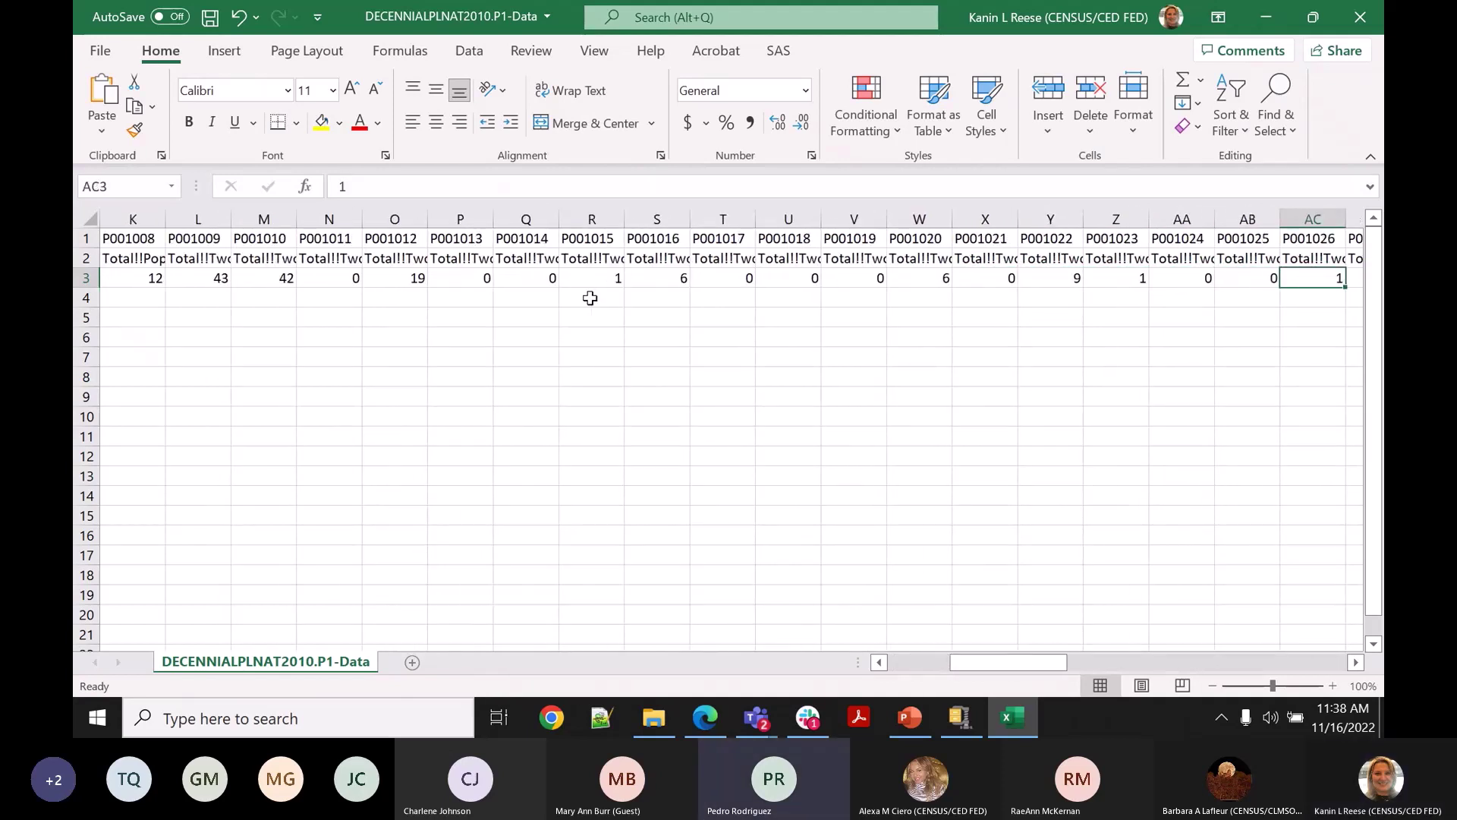
key("Left")
key("Left")
key("Left")
key("Left")
key("Left")
key("Left")
key("Left")
key("Left")
key("Left")
key("Left")
key("Left")
key("Left")
key("Left")
key("Left")
key("Left")
key("Left")
key("Left")
key("Left")
key("Left")
key("Left")
key("Left")
key("Left")
key("Left")
key("Left")
key("Left")
key("Left")
key("Left")
key("Left")
key("Left")
key("Left")
key("Left")
key("Left")
key("Left")
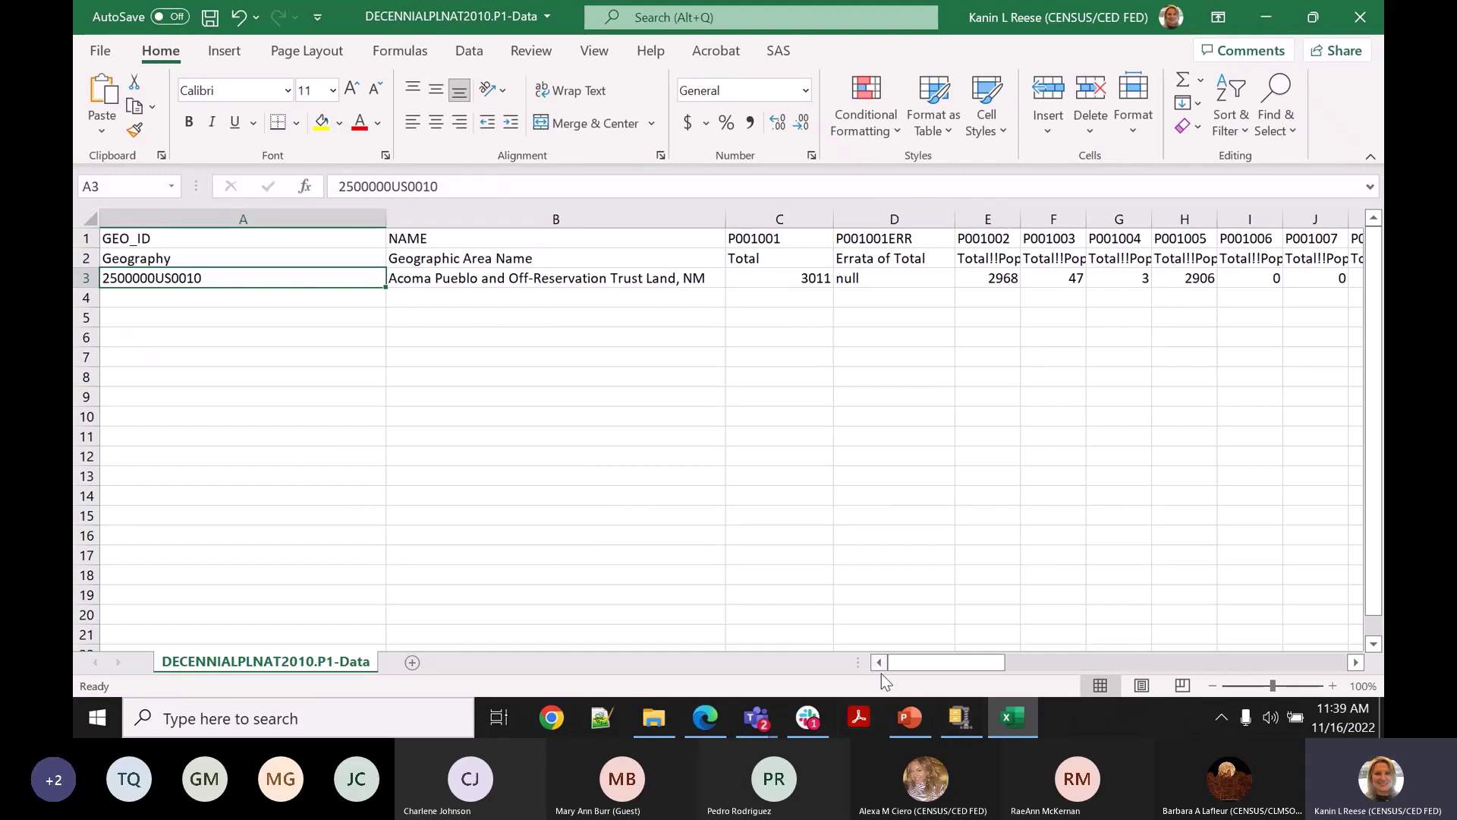
Switch back to the P1 RACE table in the Edge browser and dismiss the site's download notification.
mouse_move(780, 724)
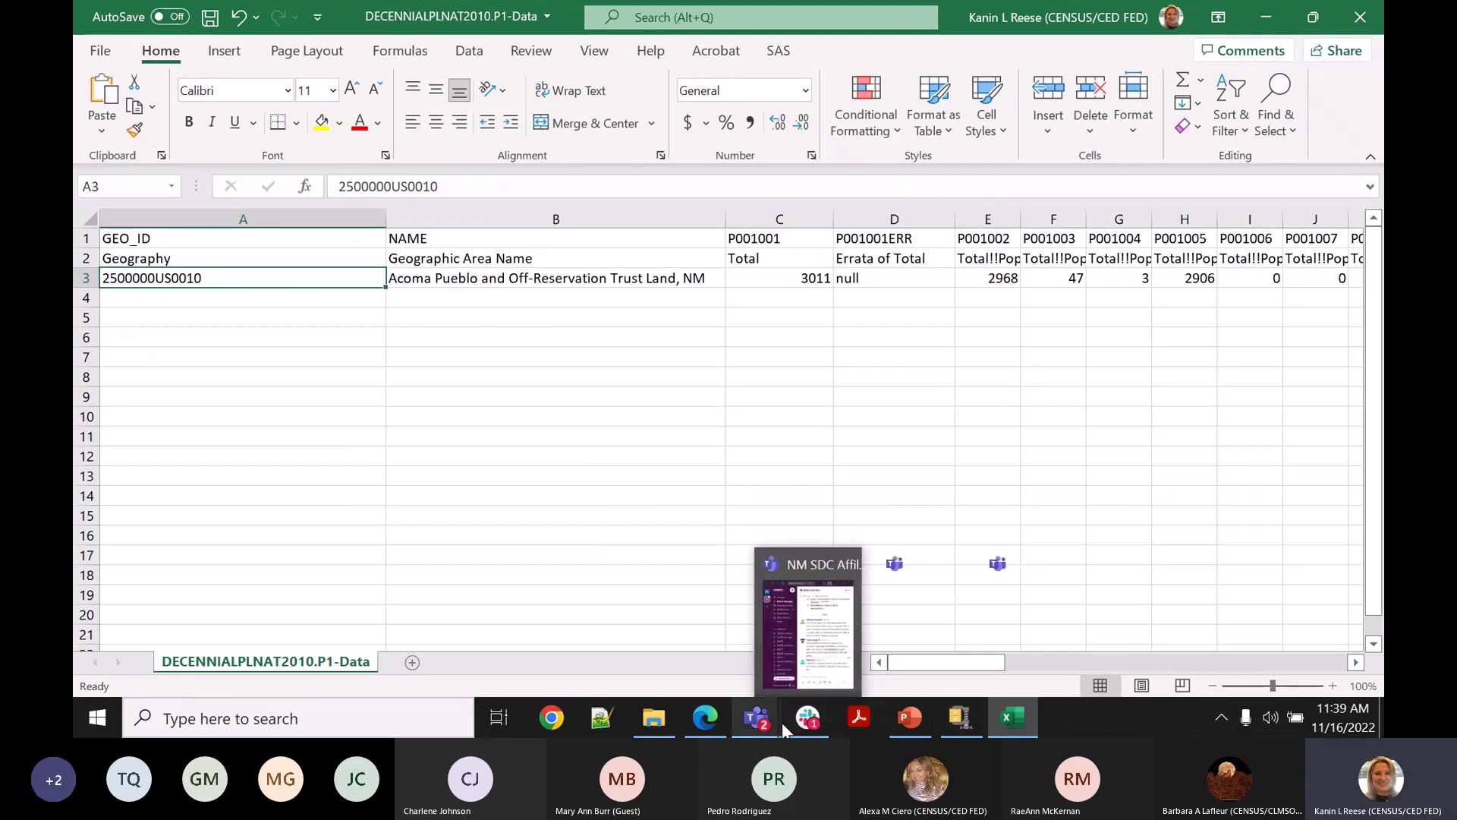
left_click(727, 723)
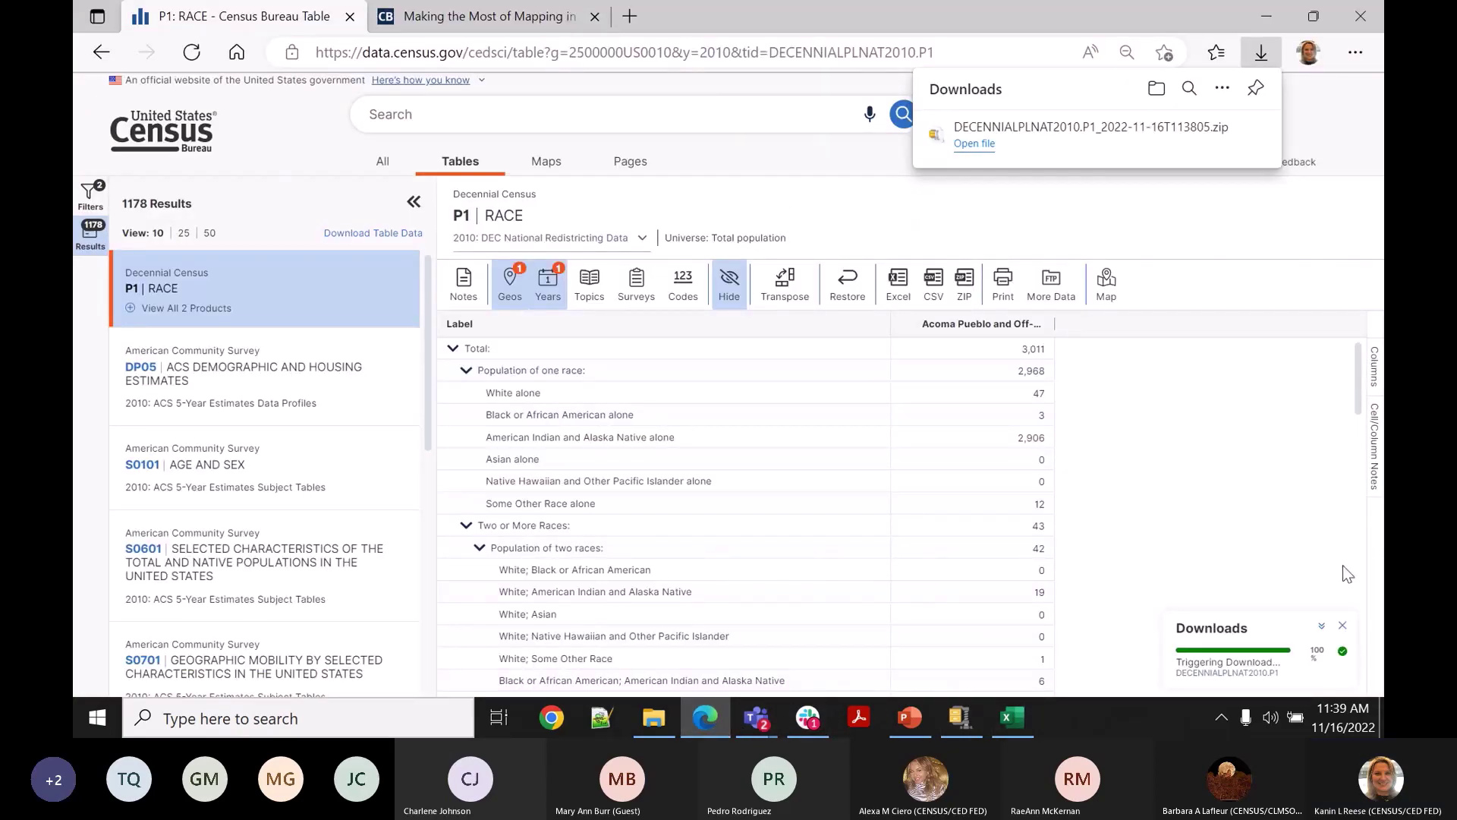
left_click(1342, 625)
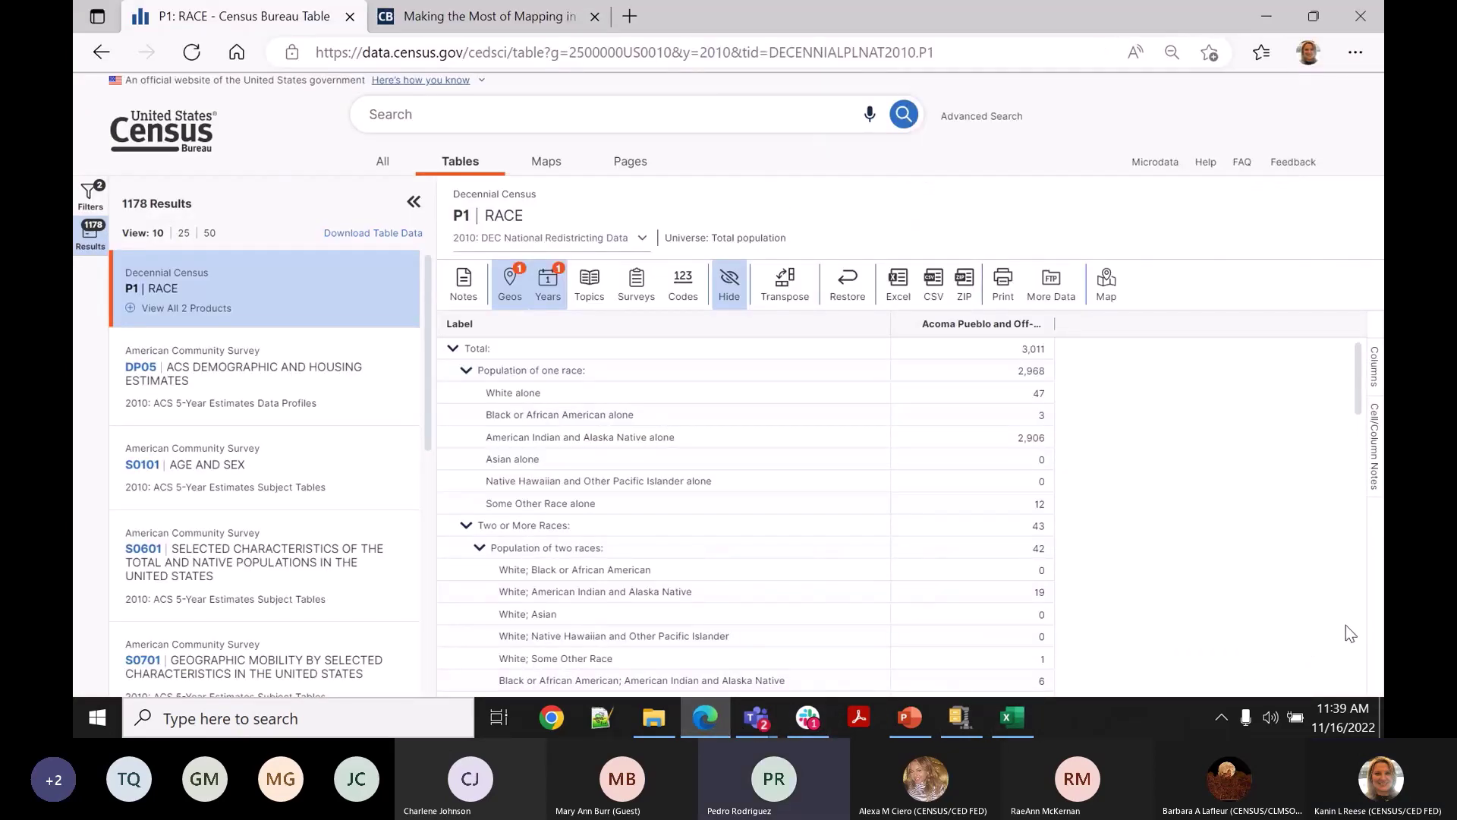